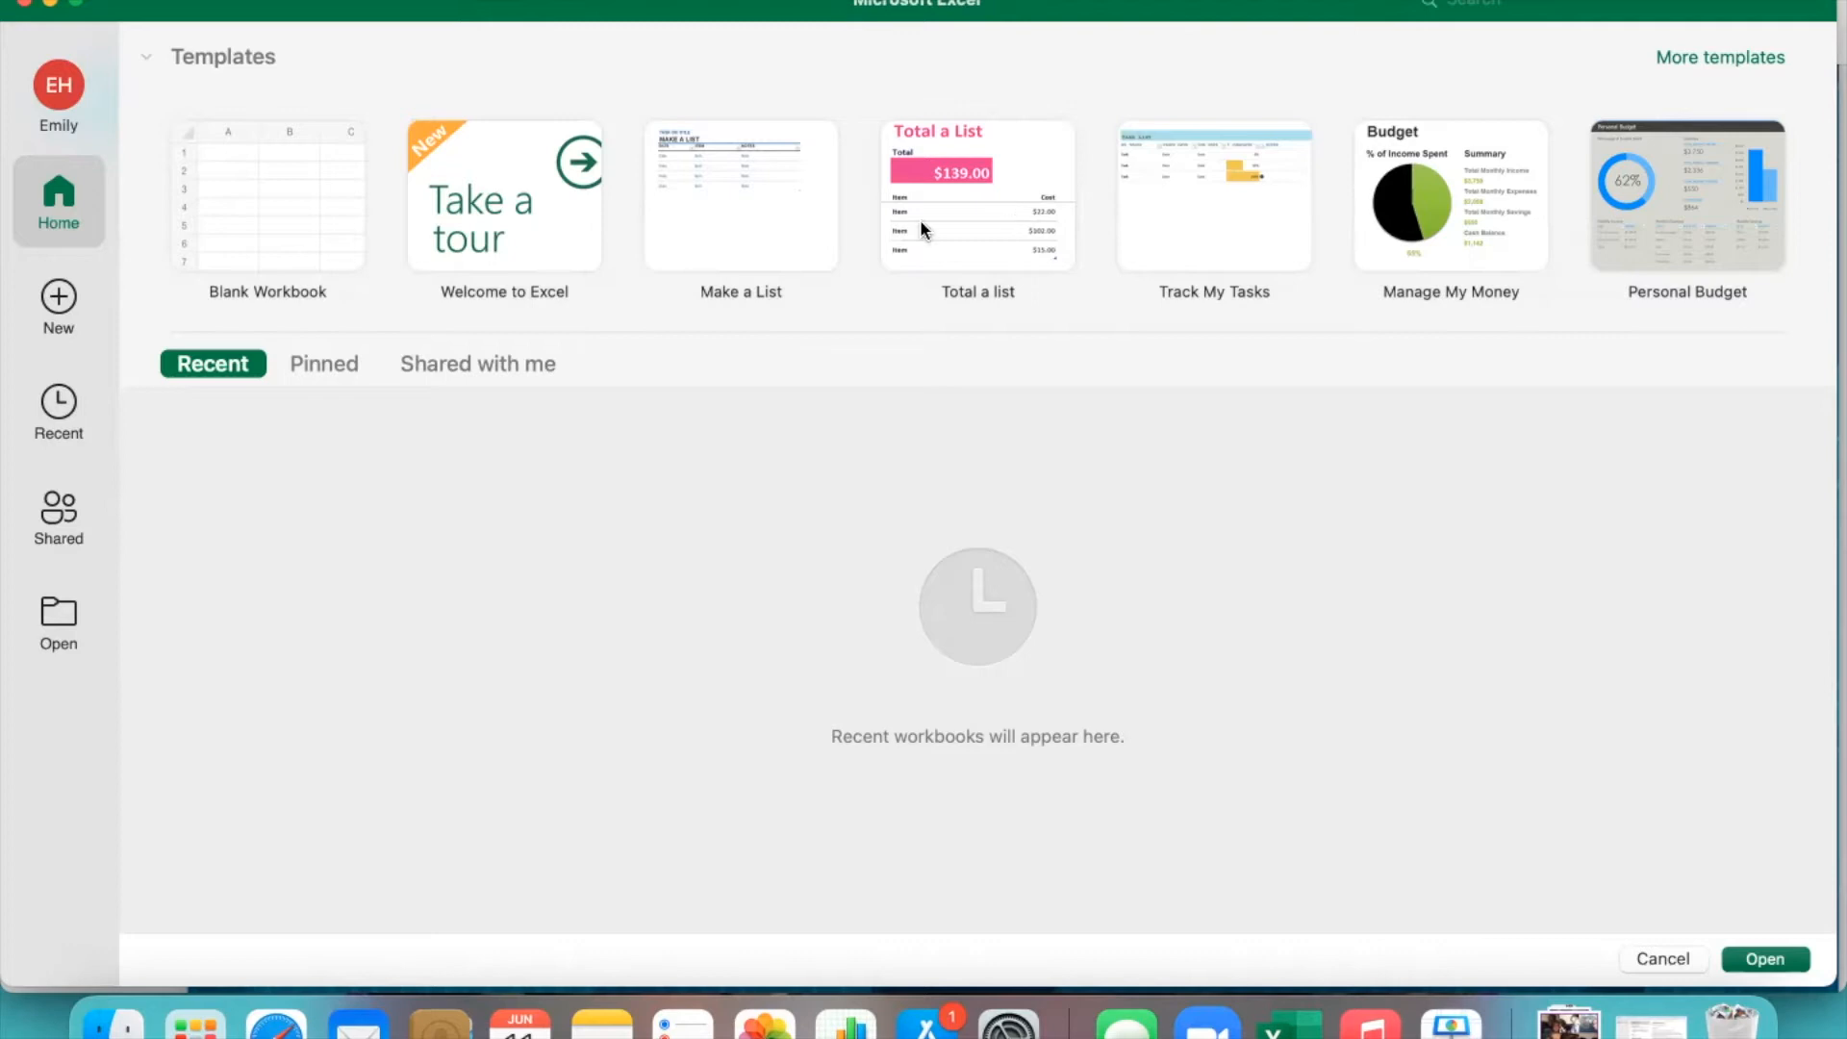
Create a new blank workbook from the template gallery.
left_click(244, 190)
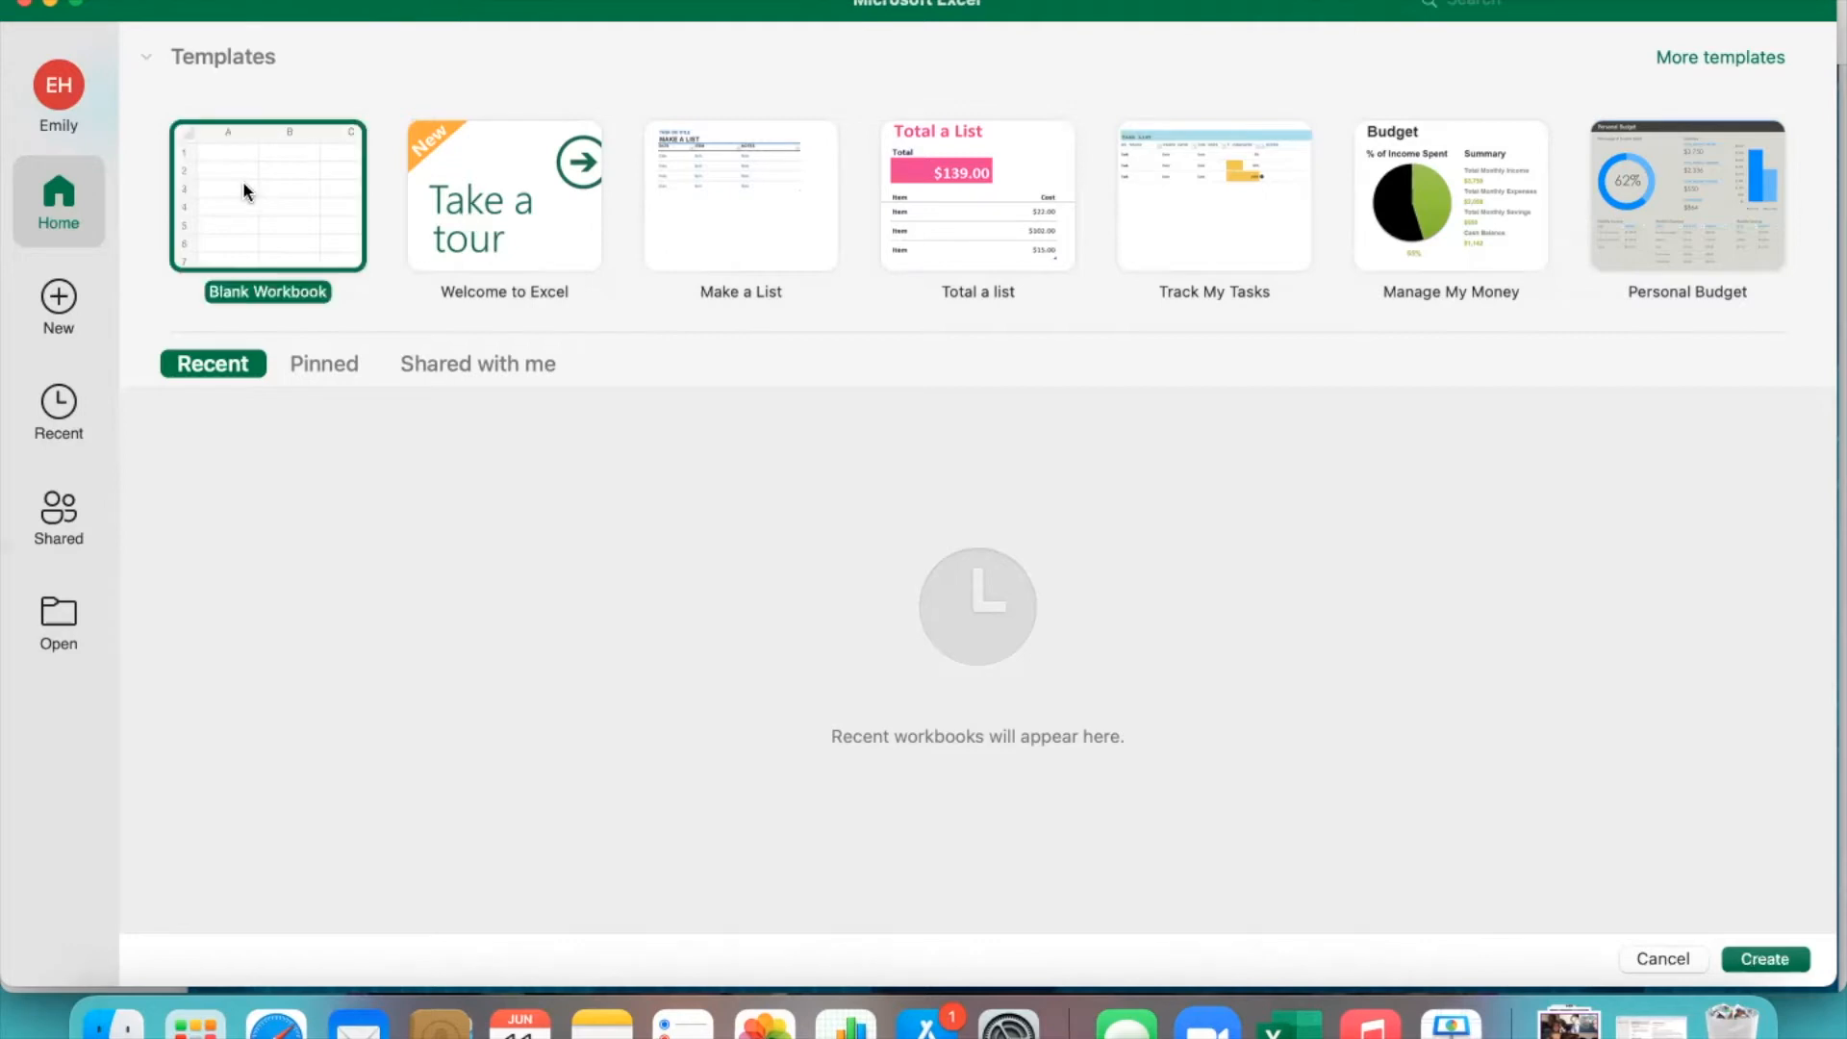
double_click(243, 189)
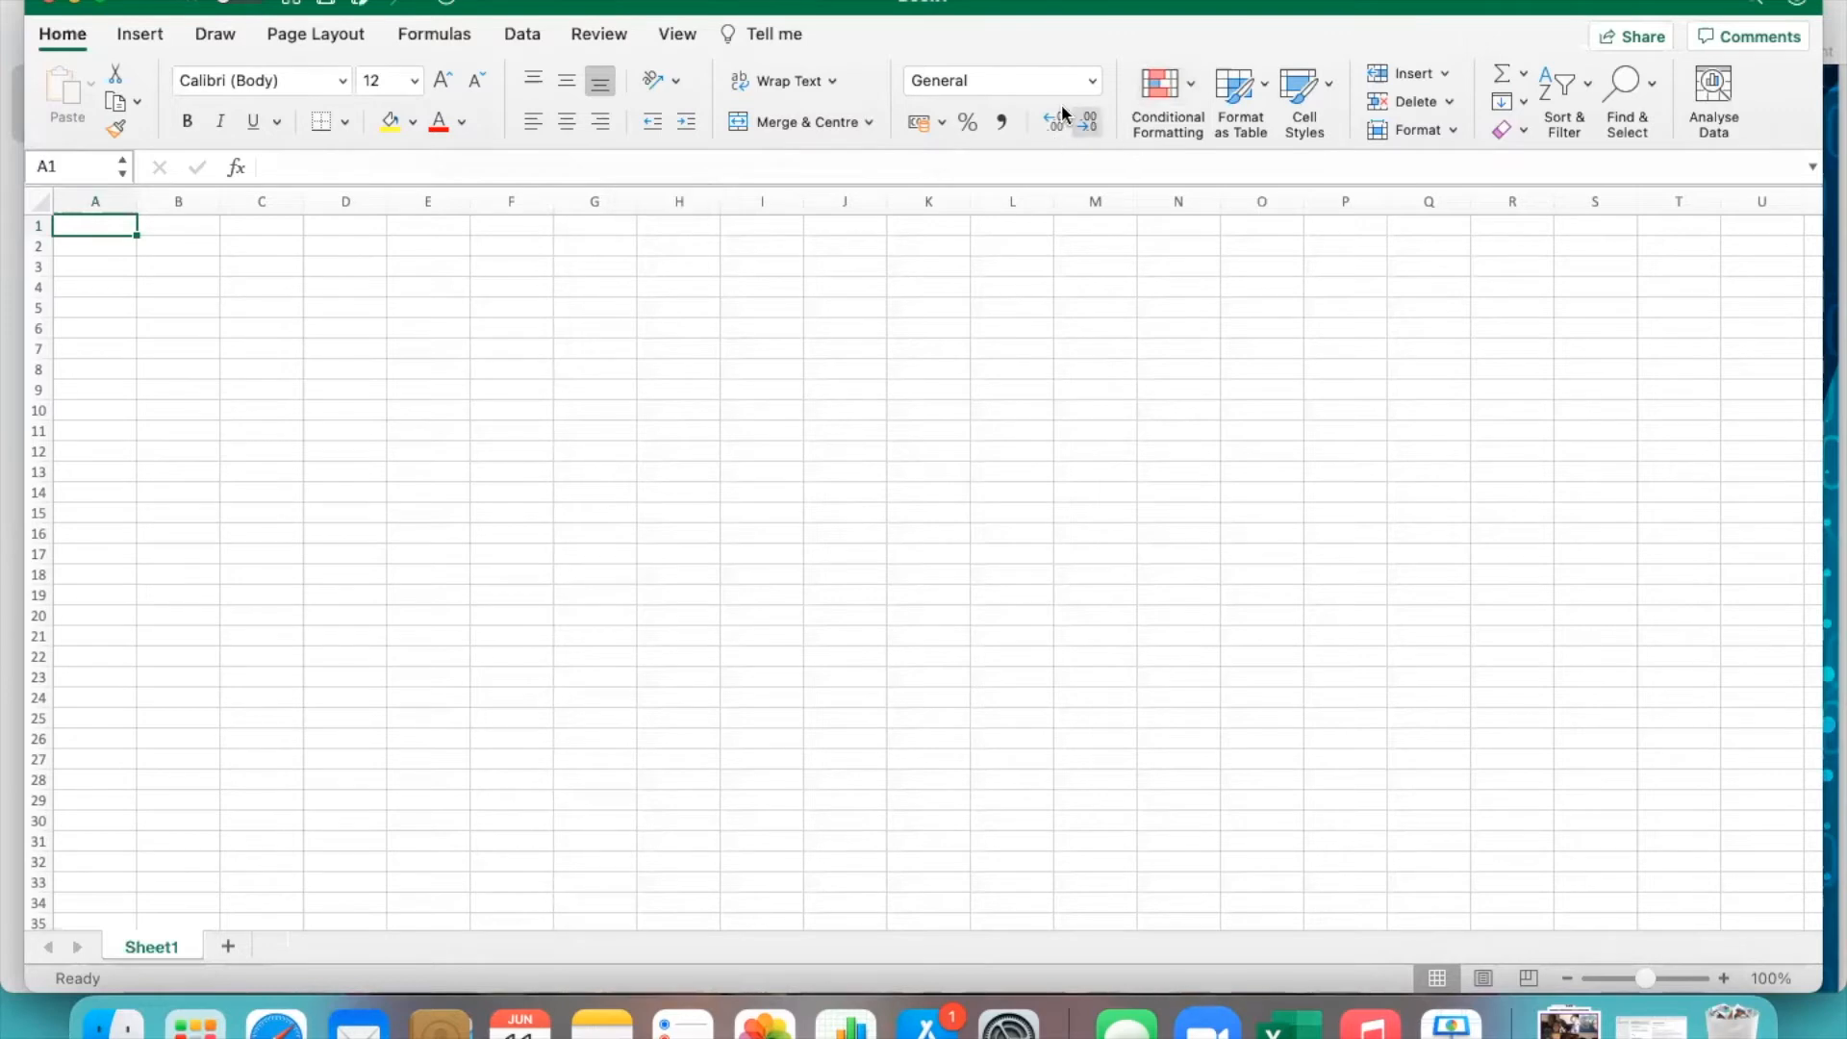
Examine the Insert, Draw, Page Layout, Formulas, Data, Review and View command sets, and return to the Home commands.
left_click(141, 34)
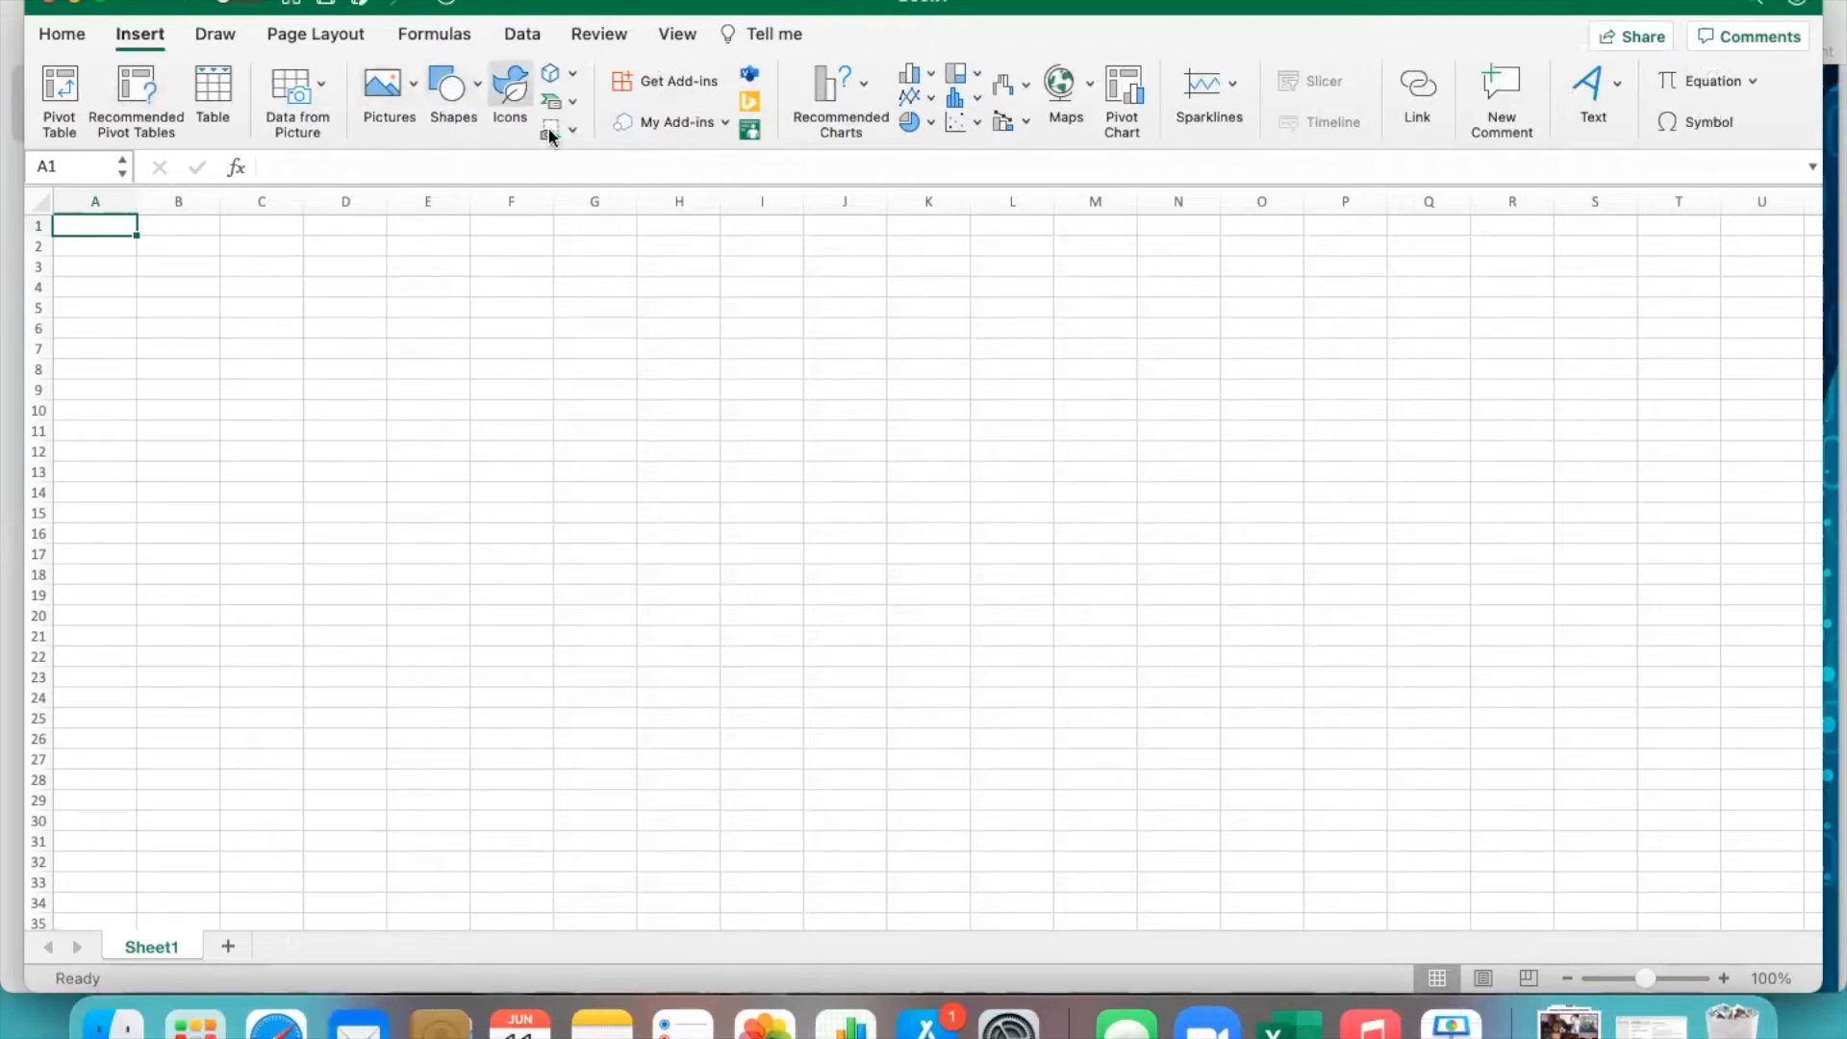
left_click(229, 37)
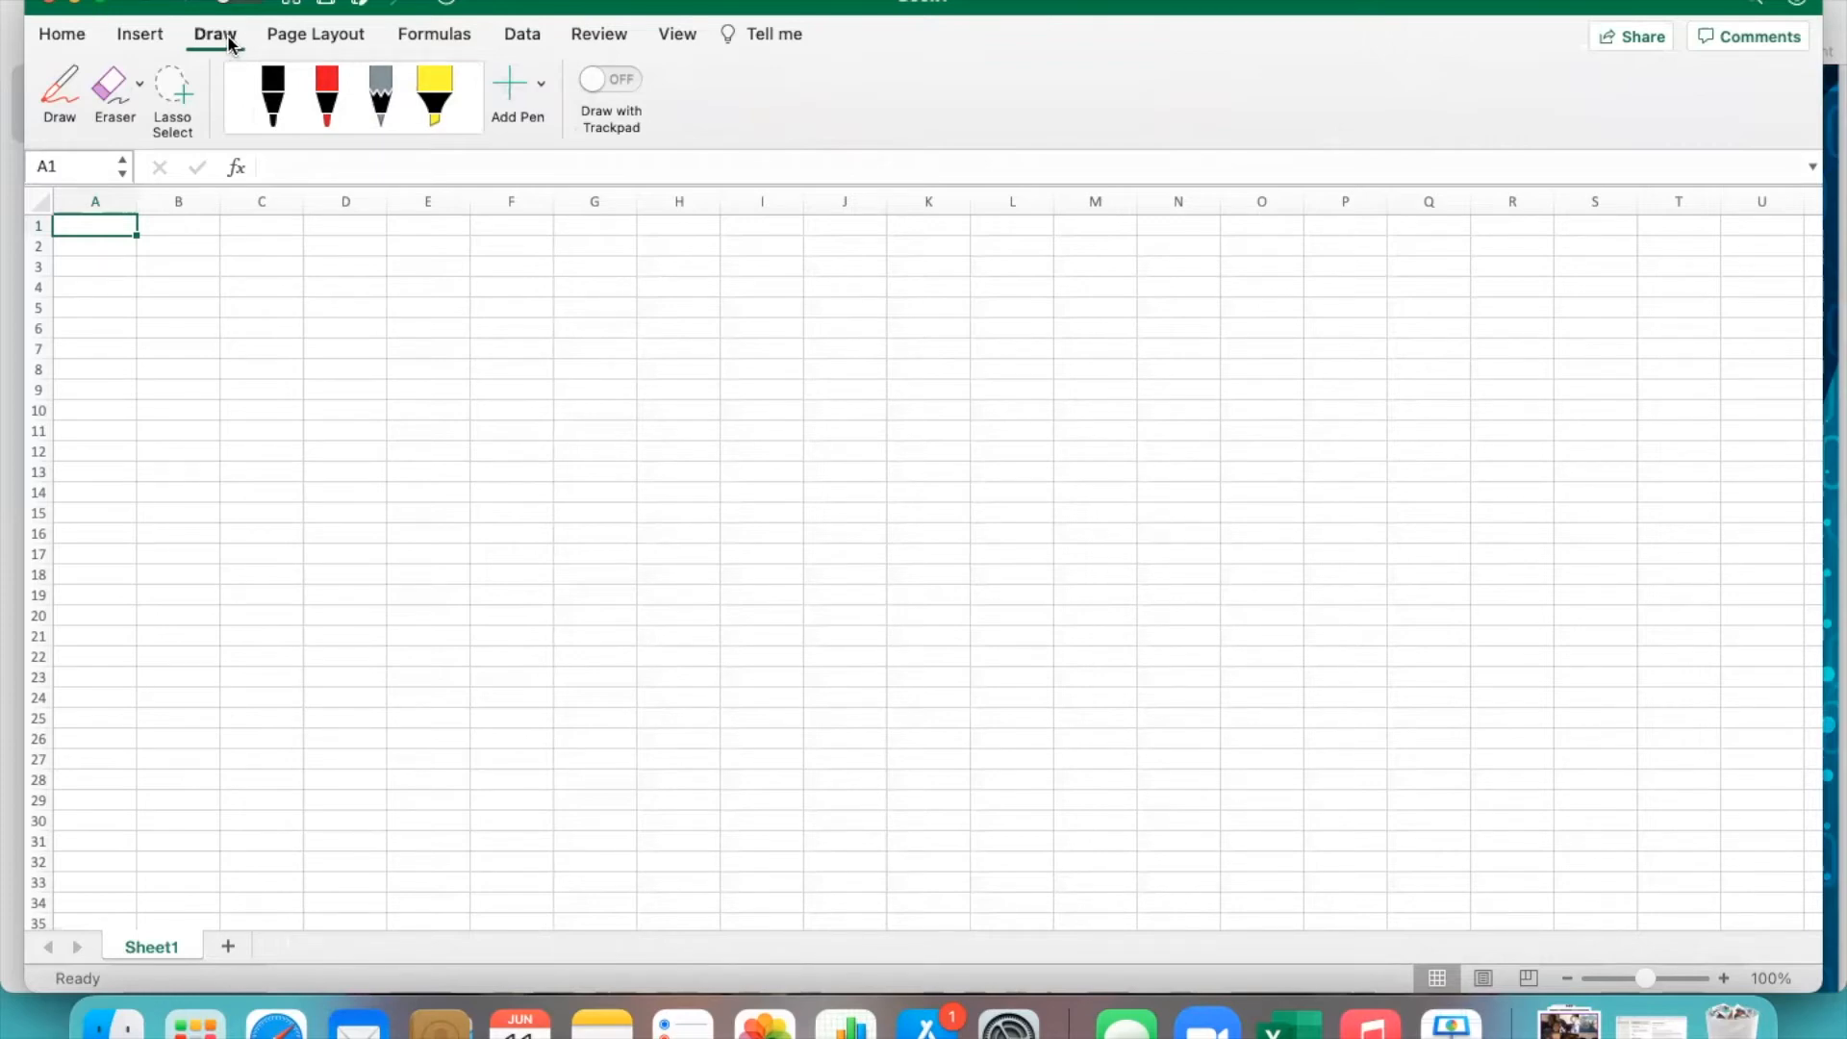
left_click(306, 38)
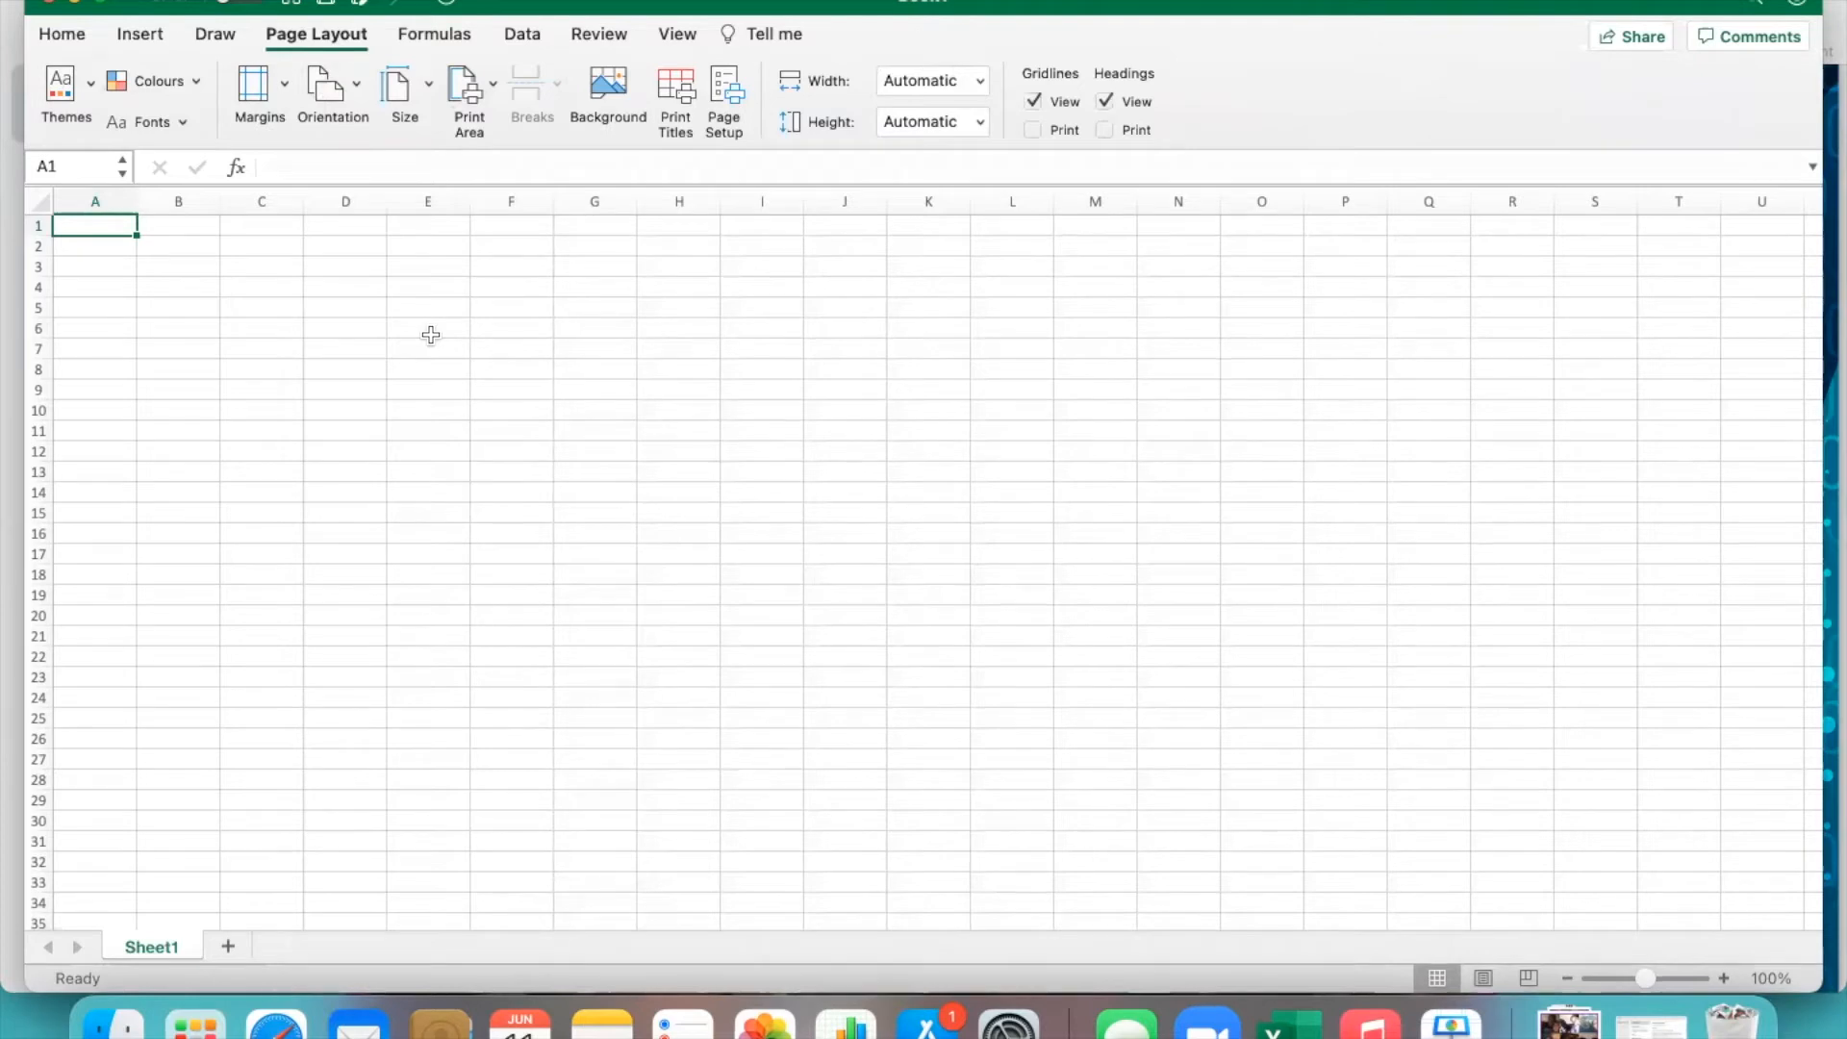
left_click(464, 37)
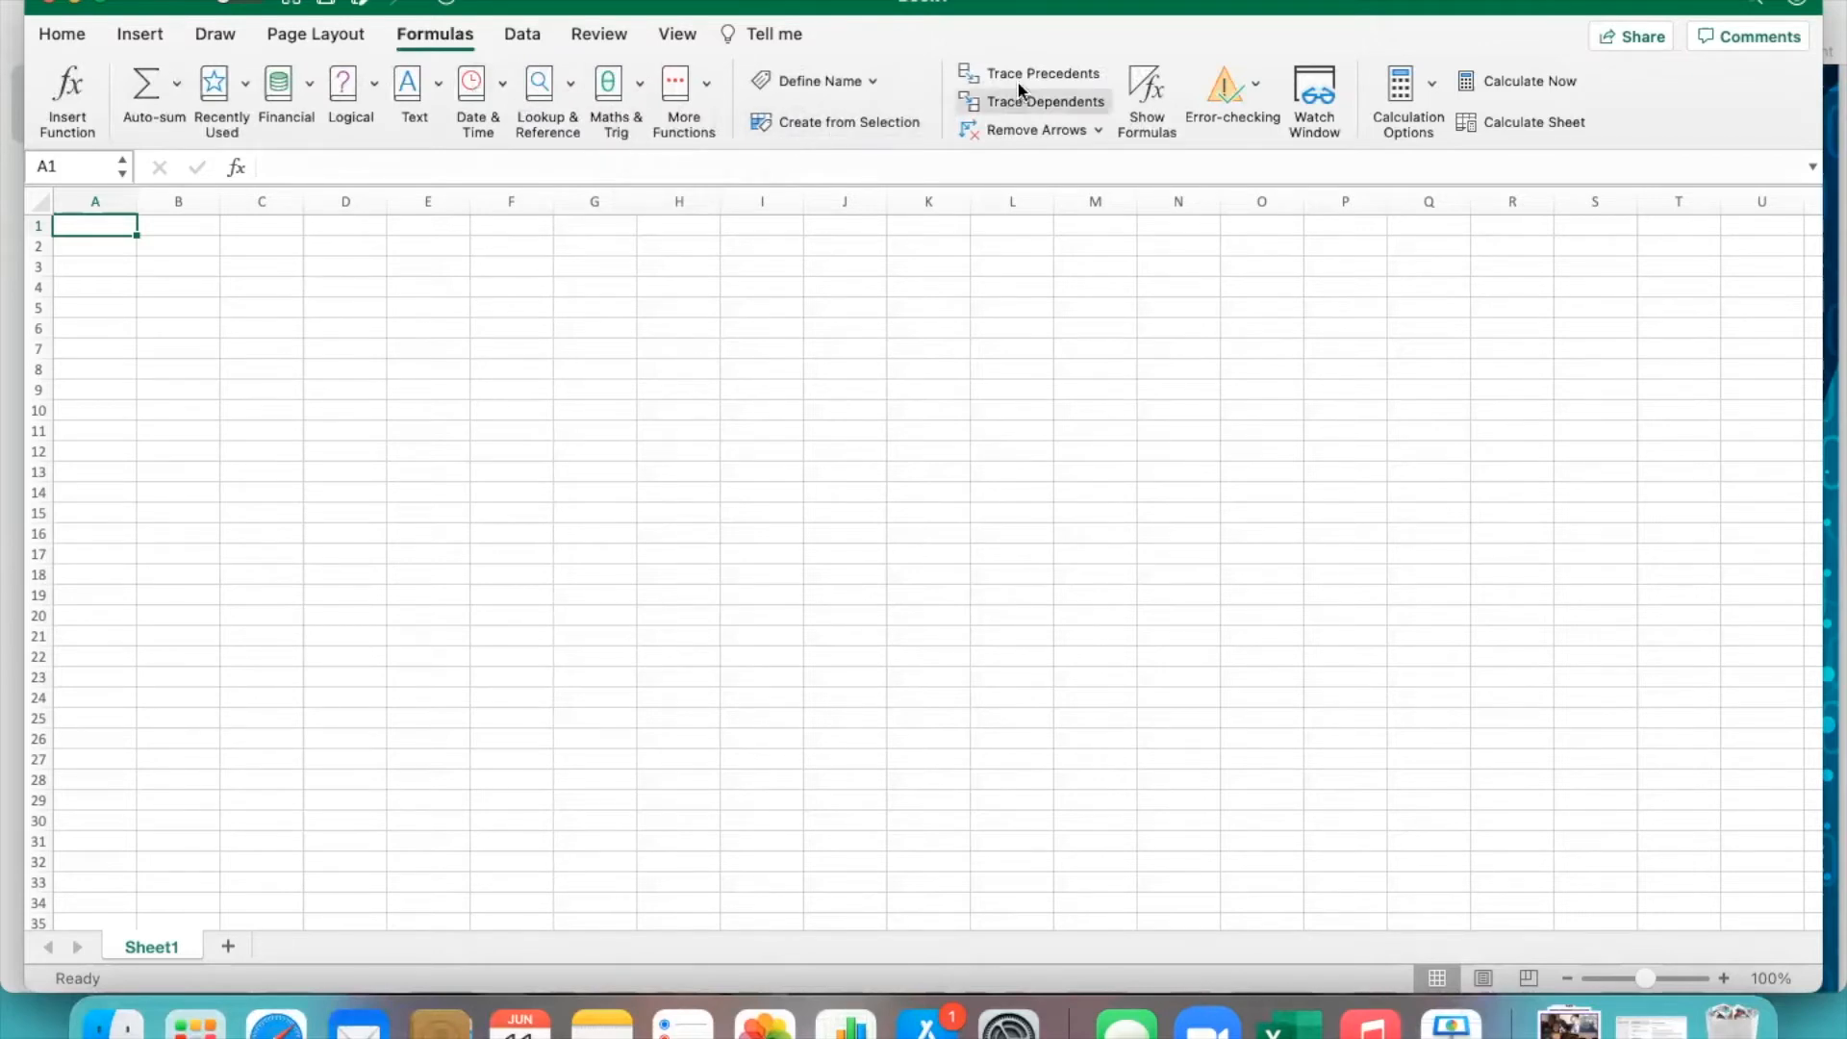
left_click(519, 38)
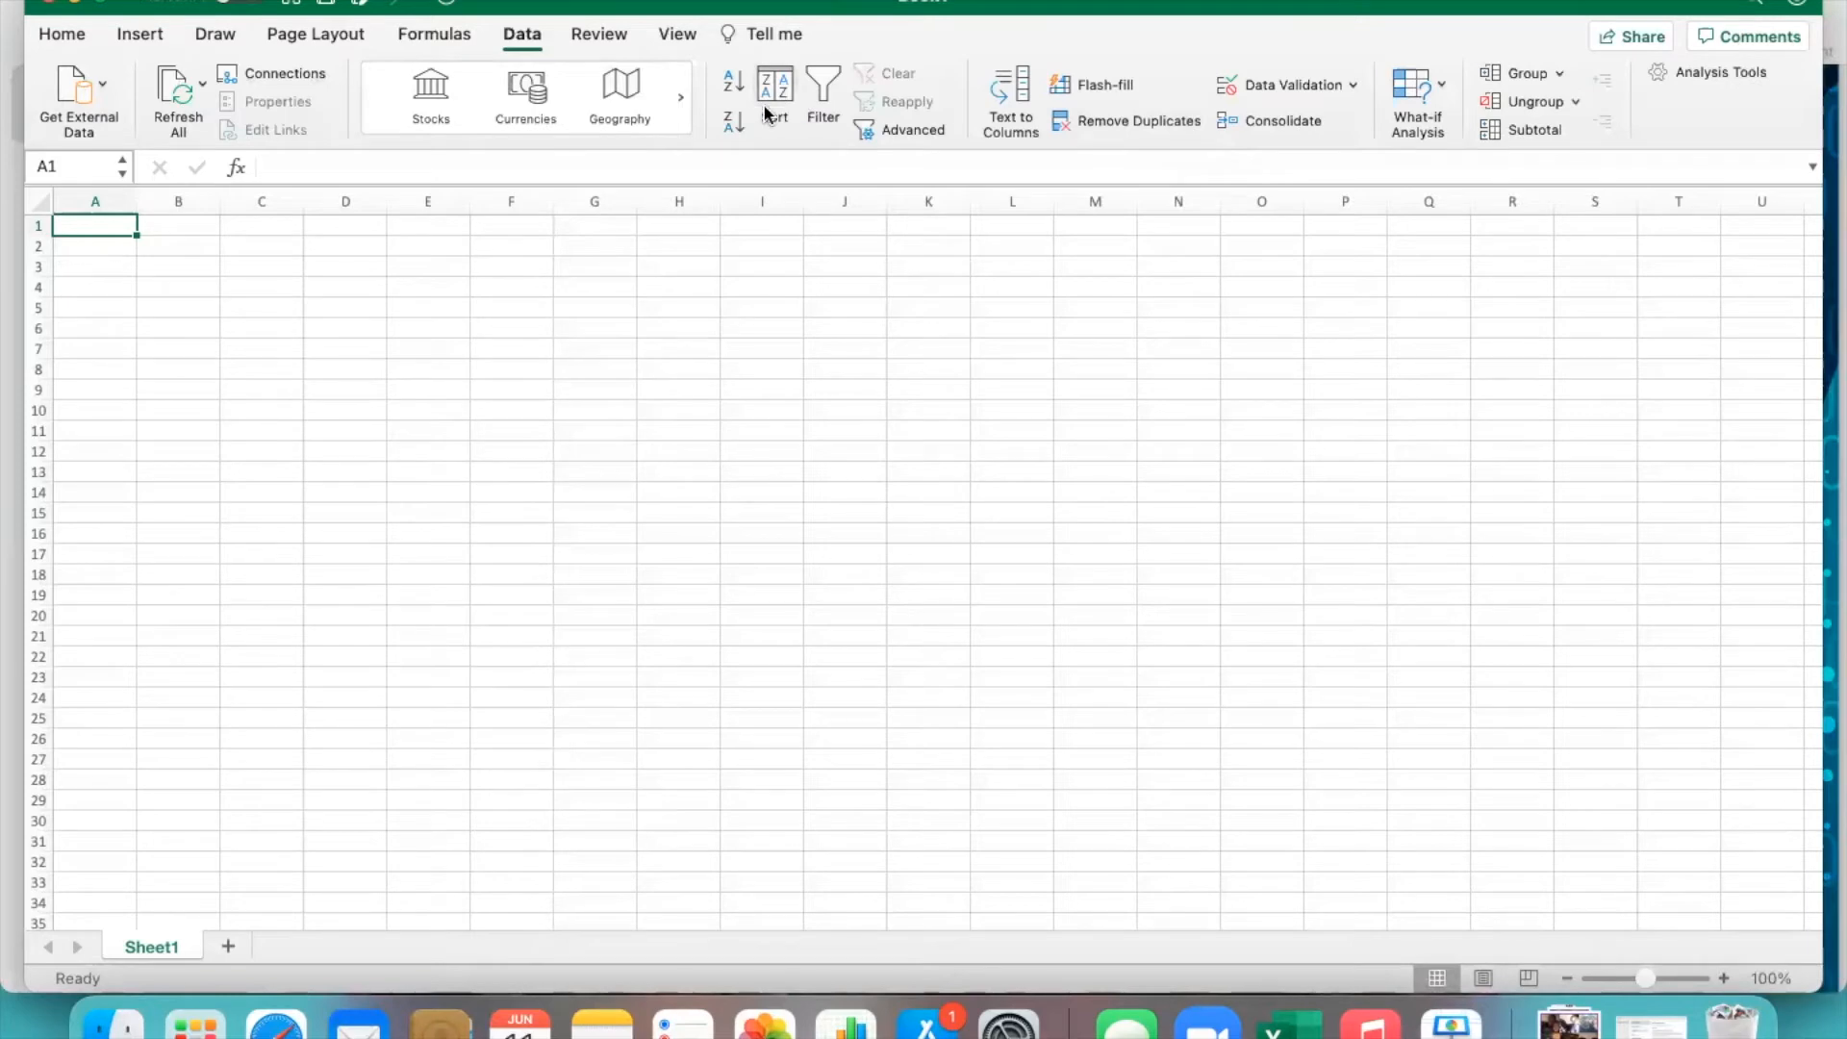
left_click(610, 44)
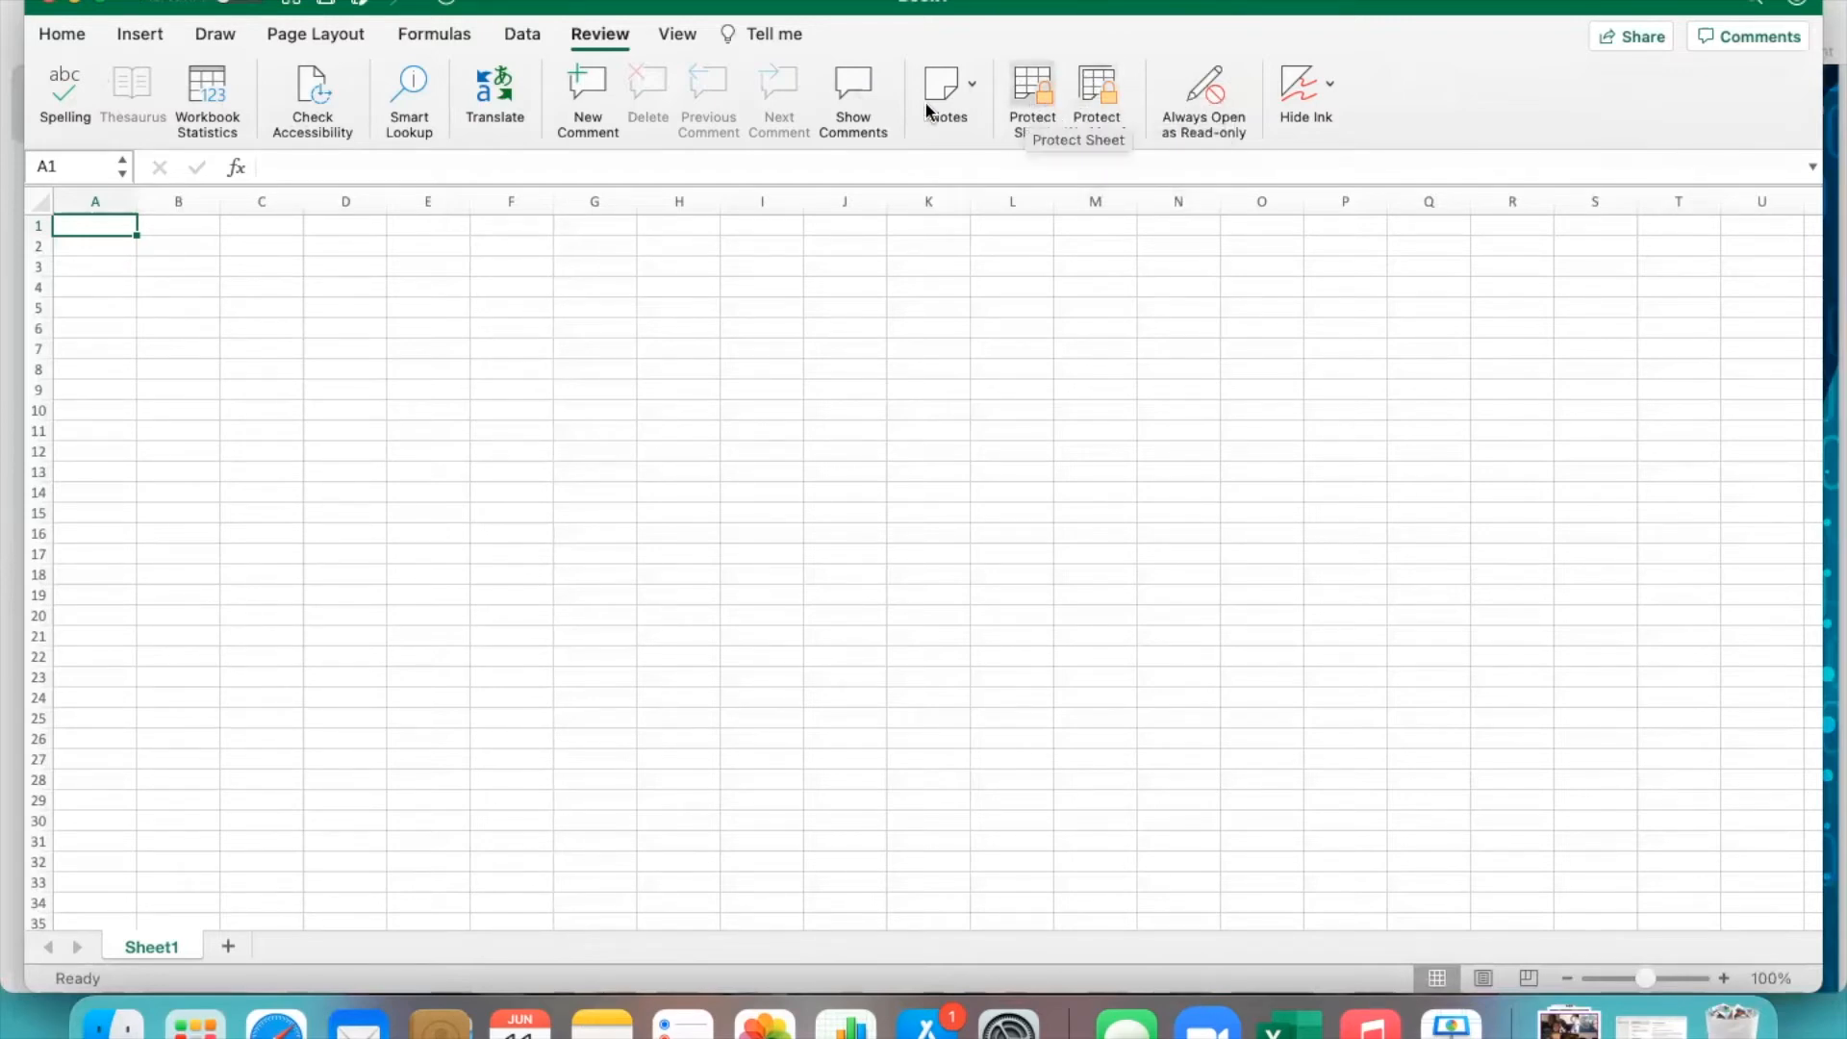
left_click(677, 37)
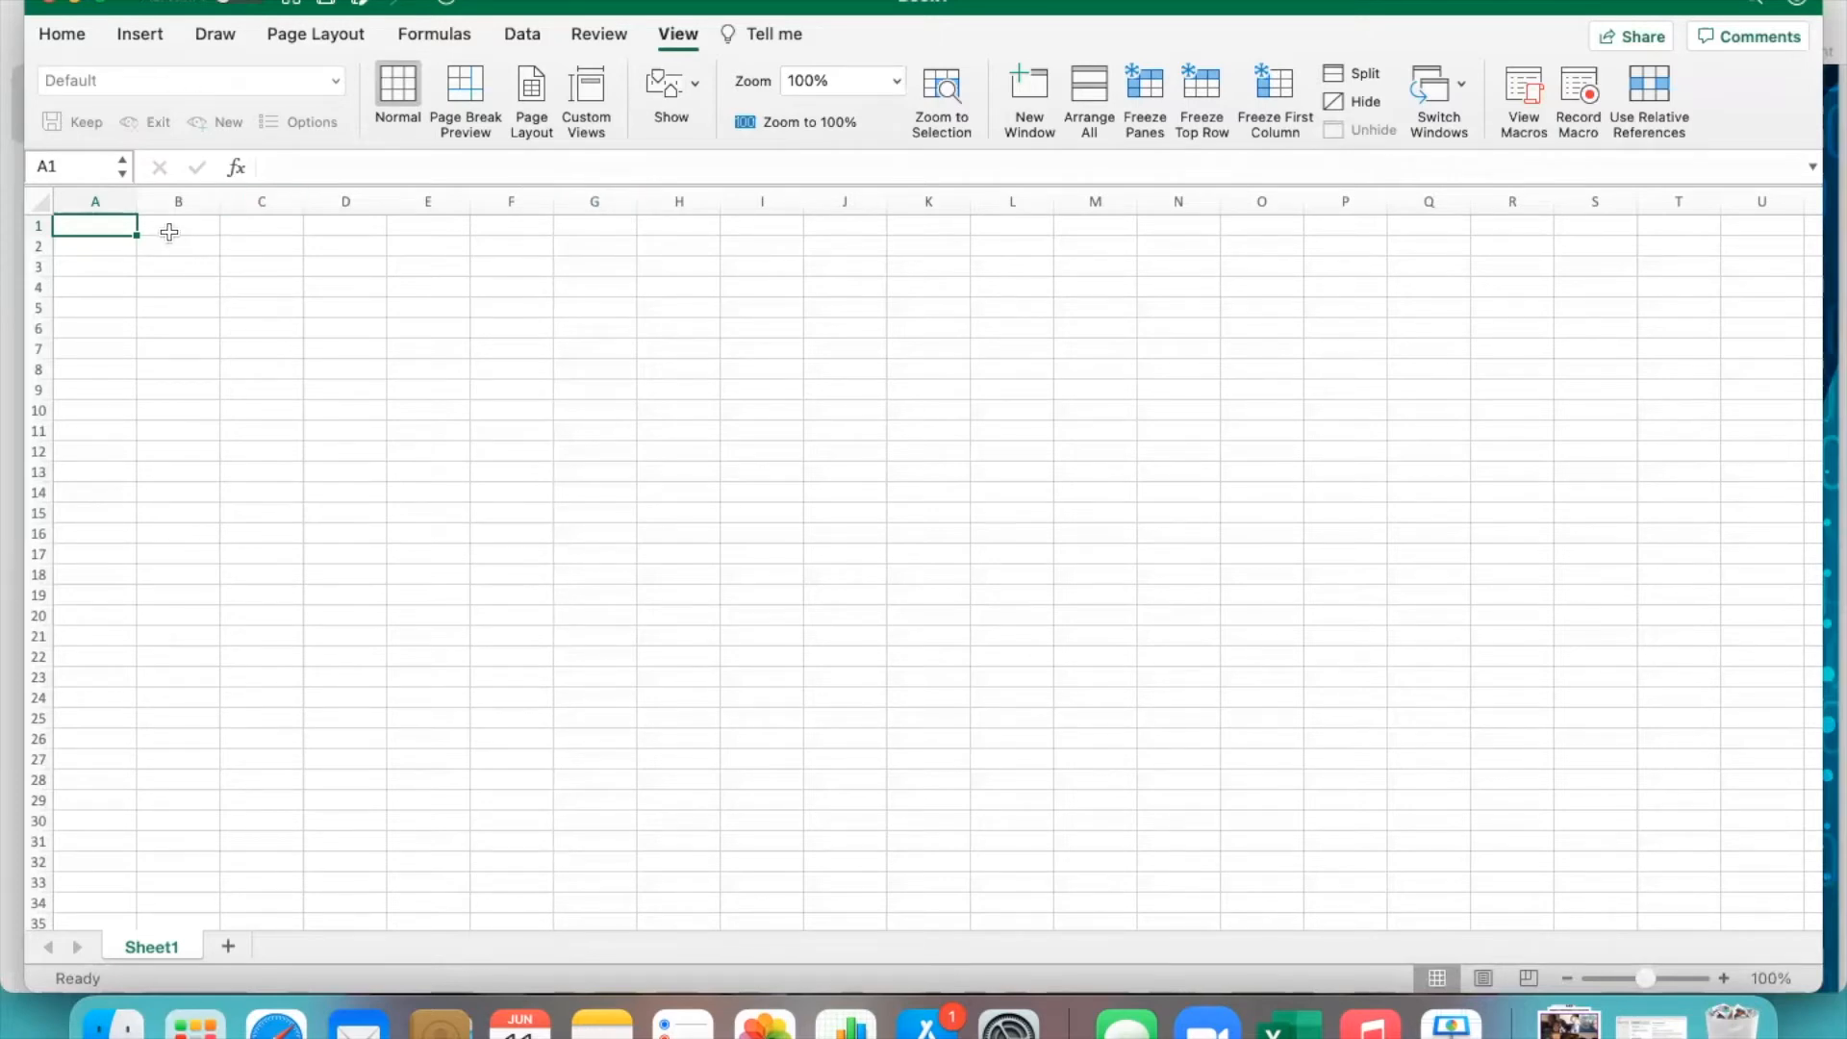
left_click(67, 32)
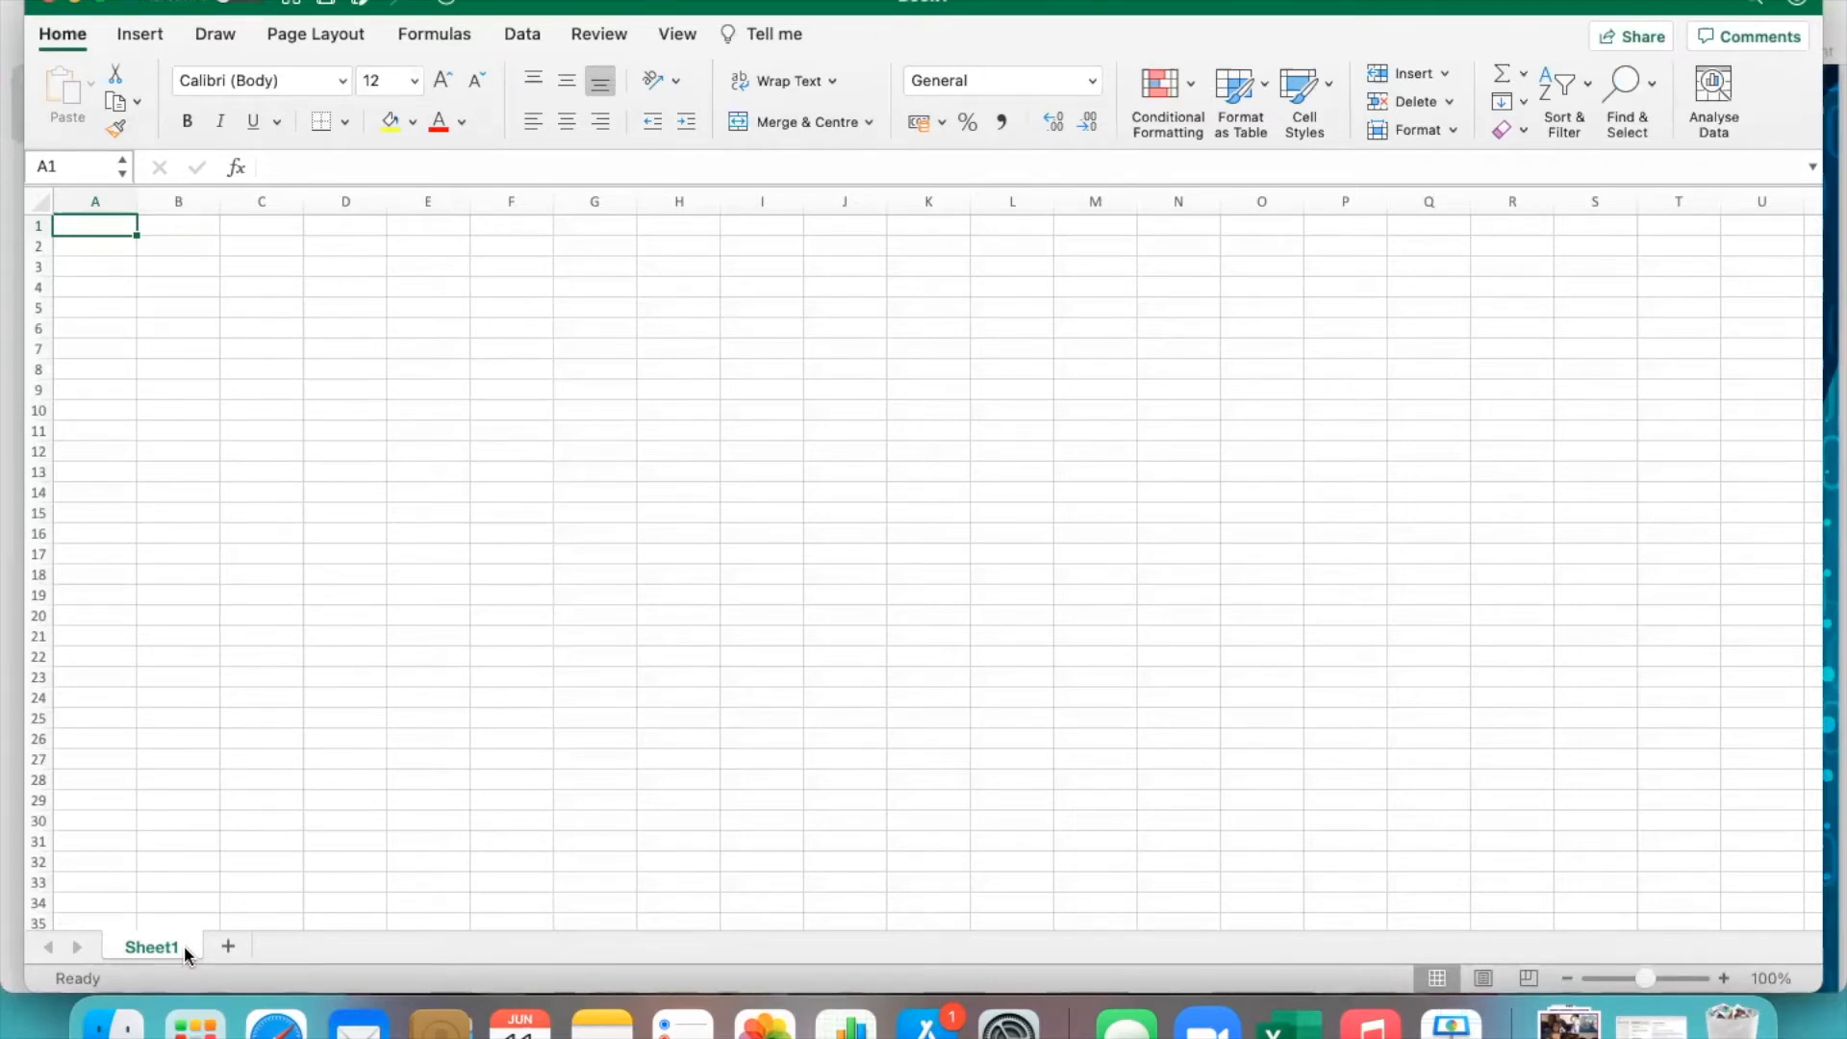
Rename Sheet1 as "Data Table".
double_click(153, 948)
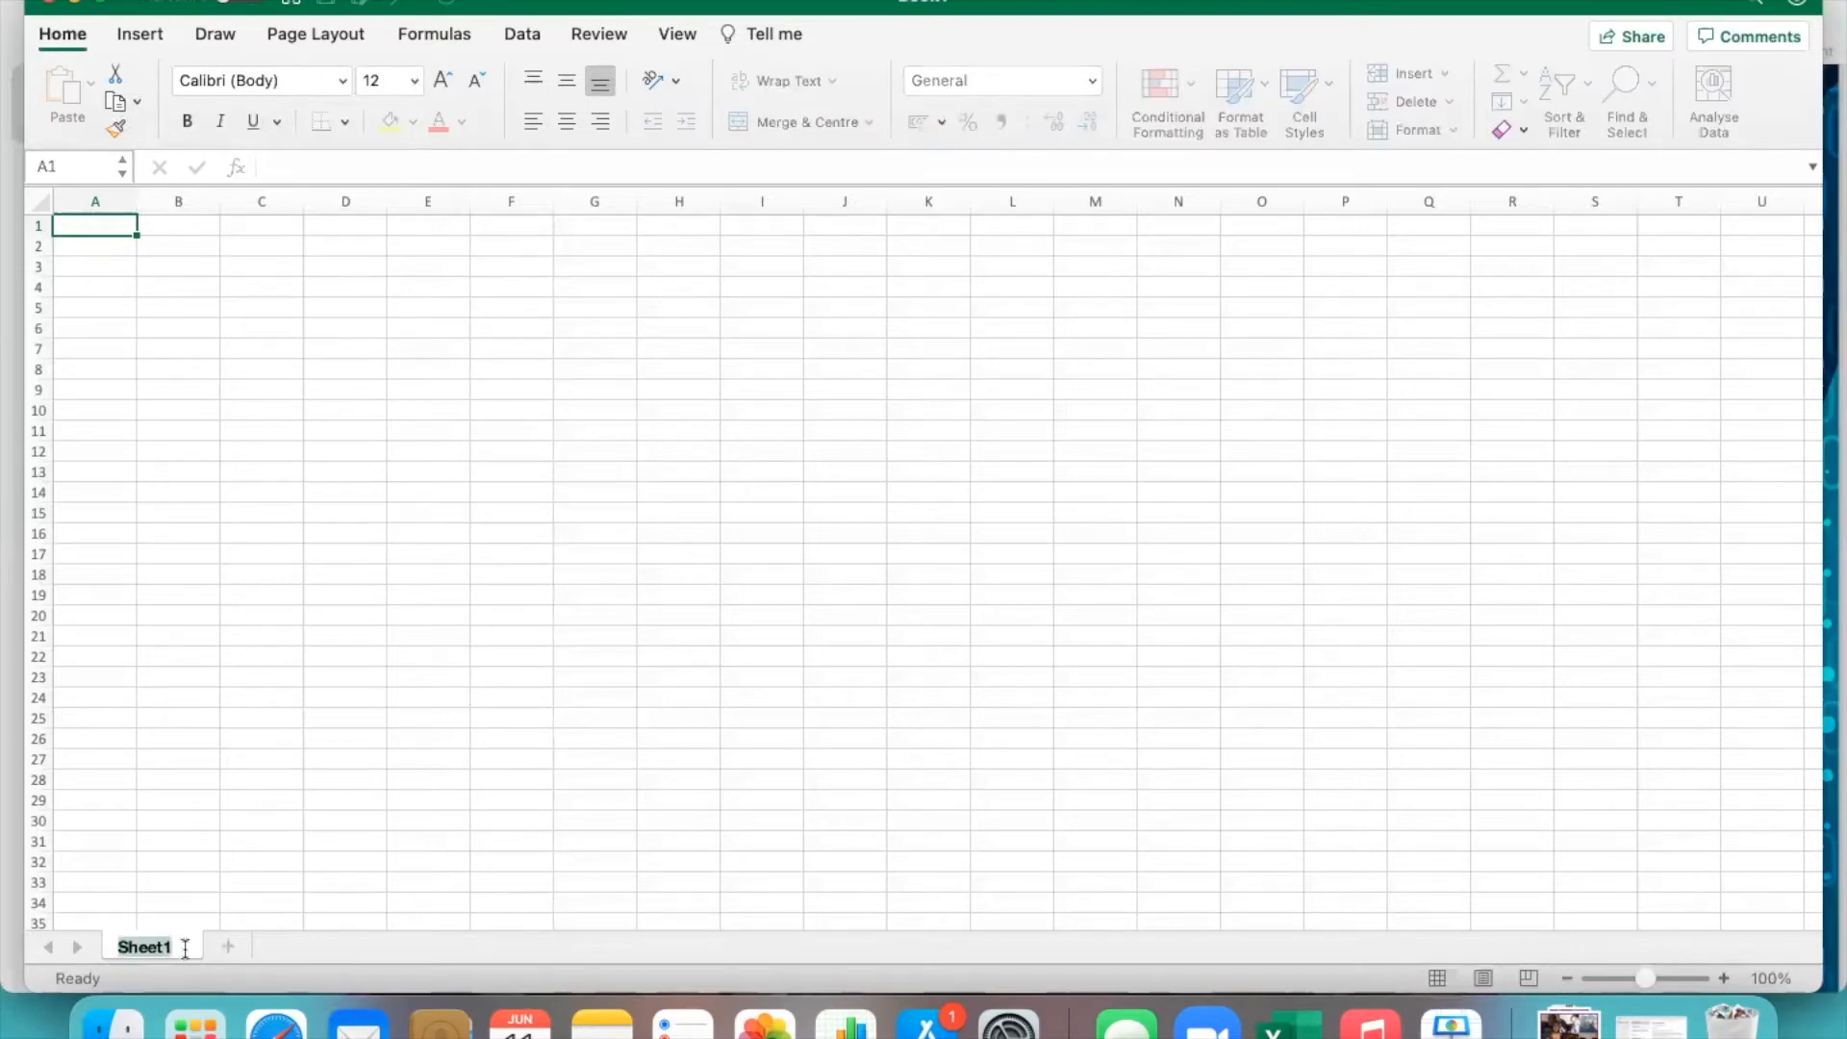
left_click(231, 877)
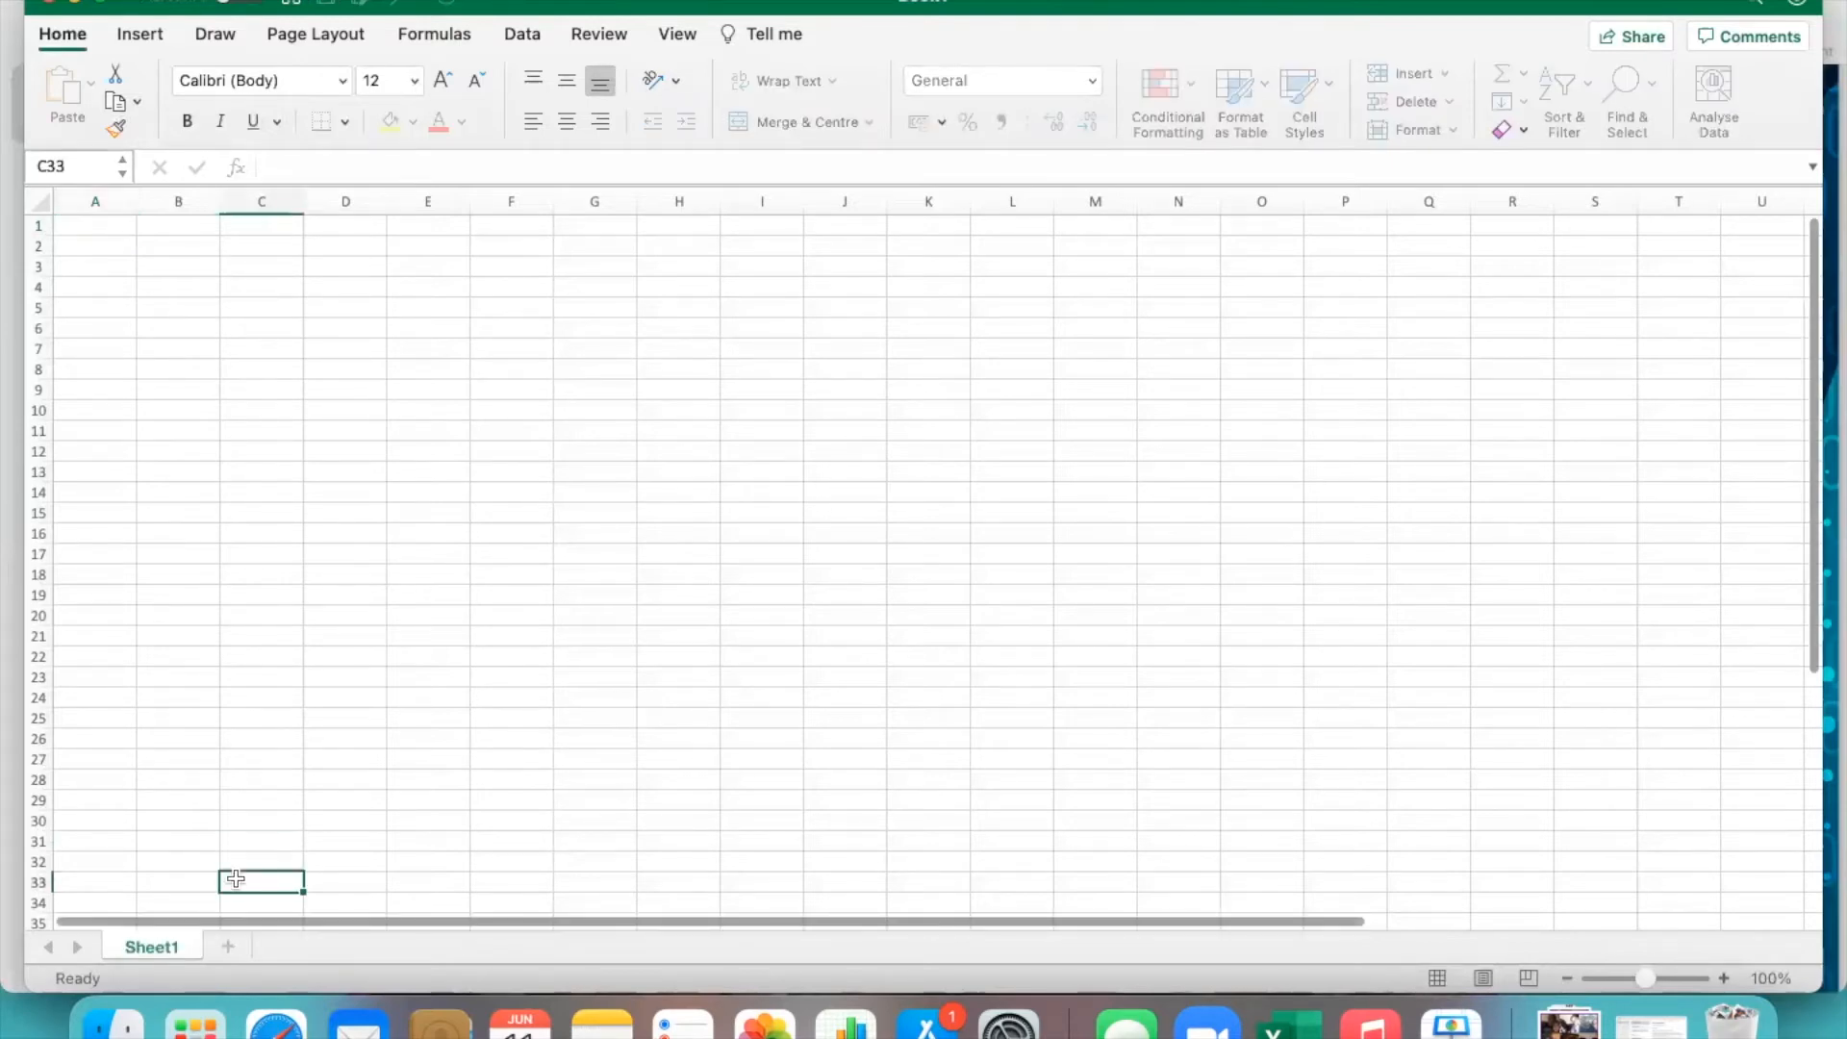
right_click(186, 949)
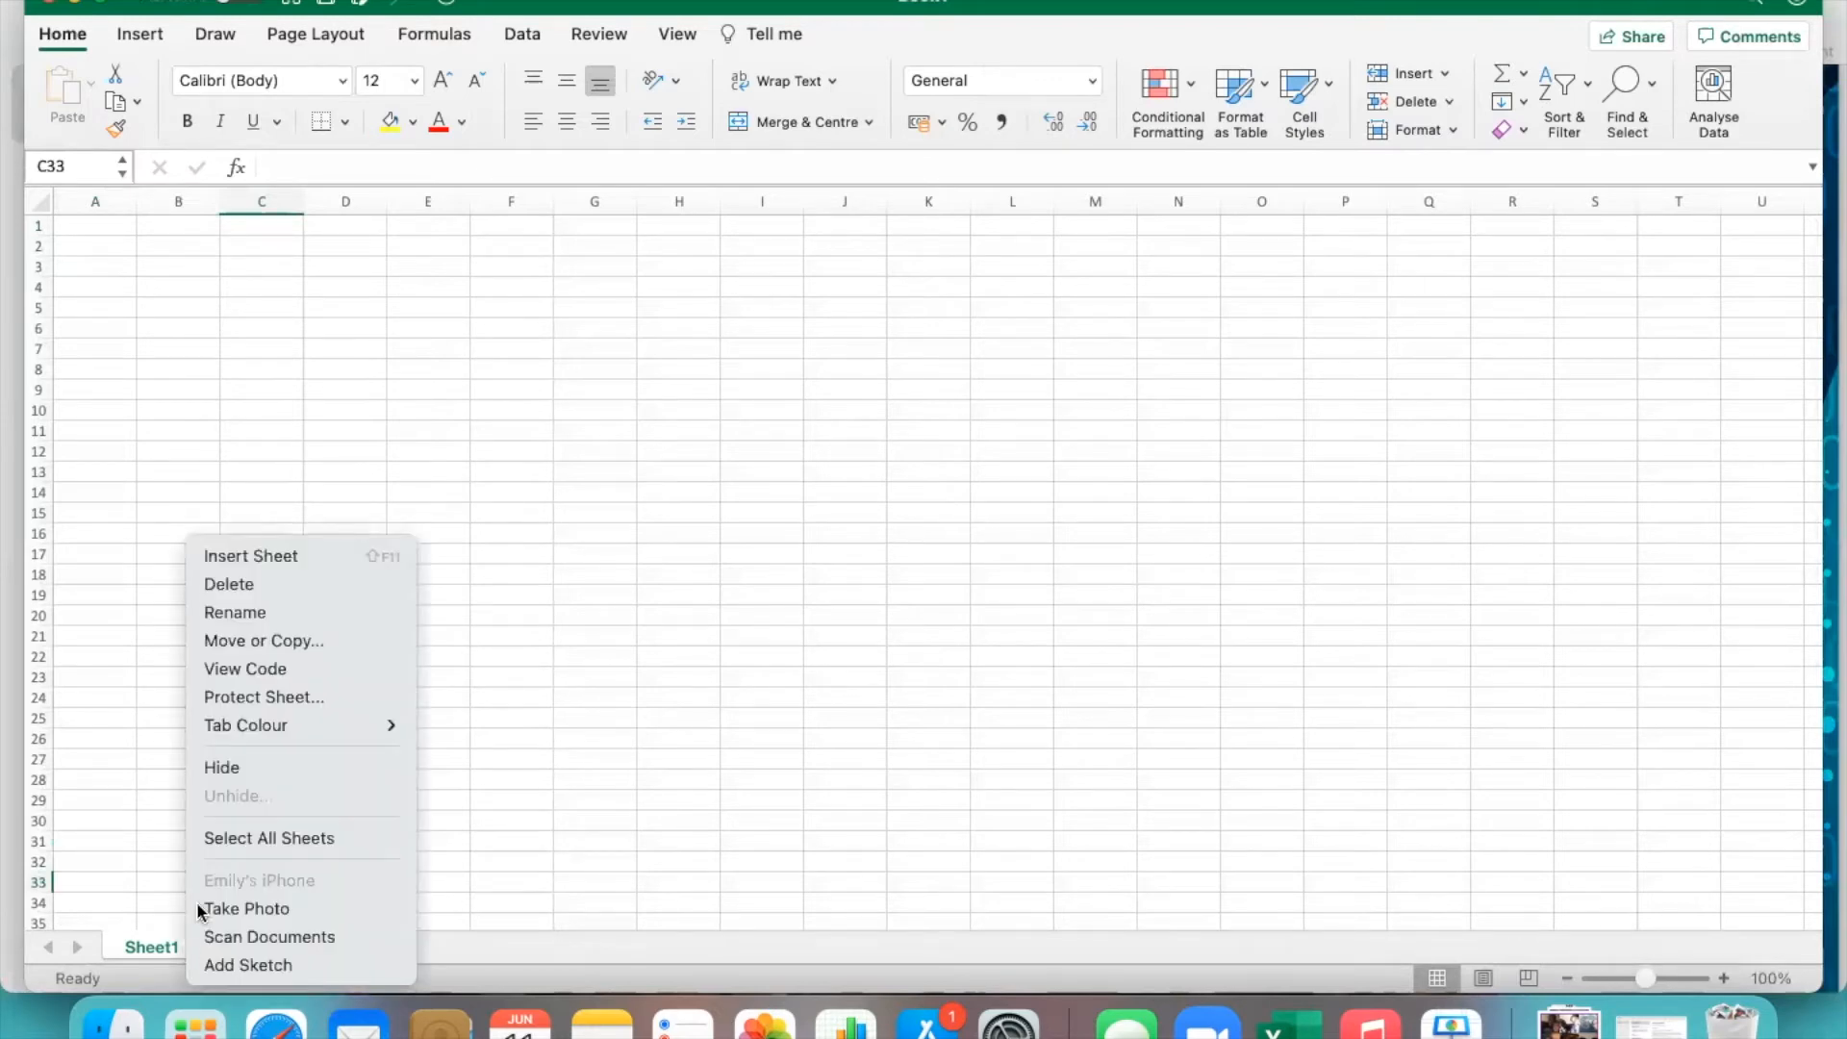
left_click(258, 612)
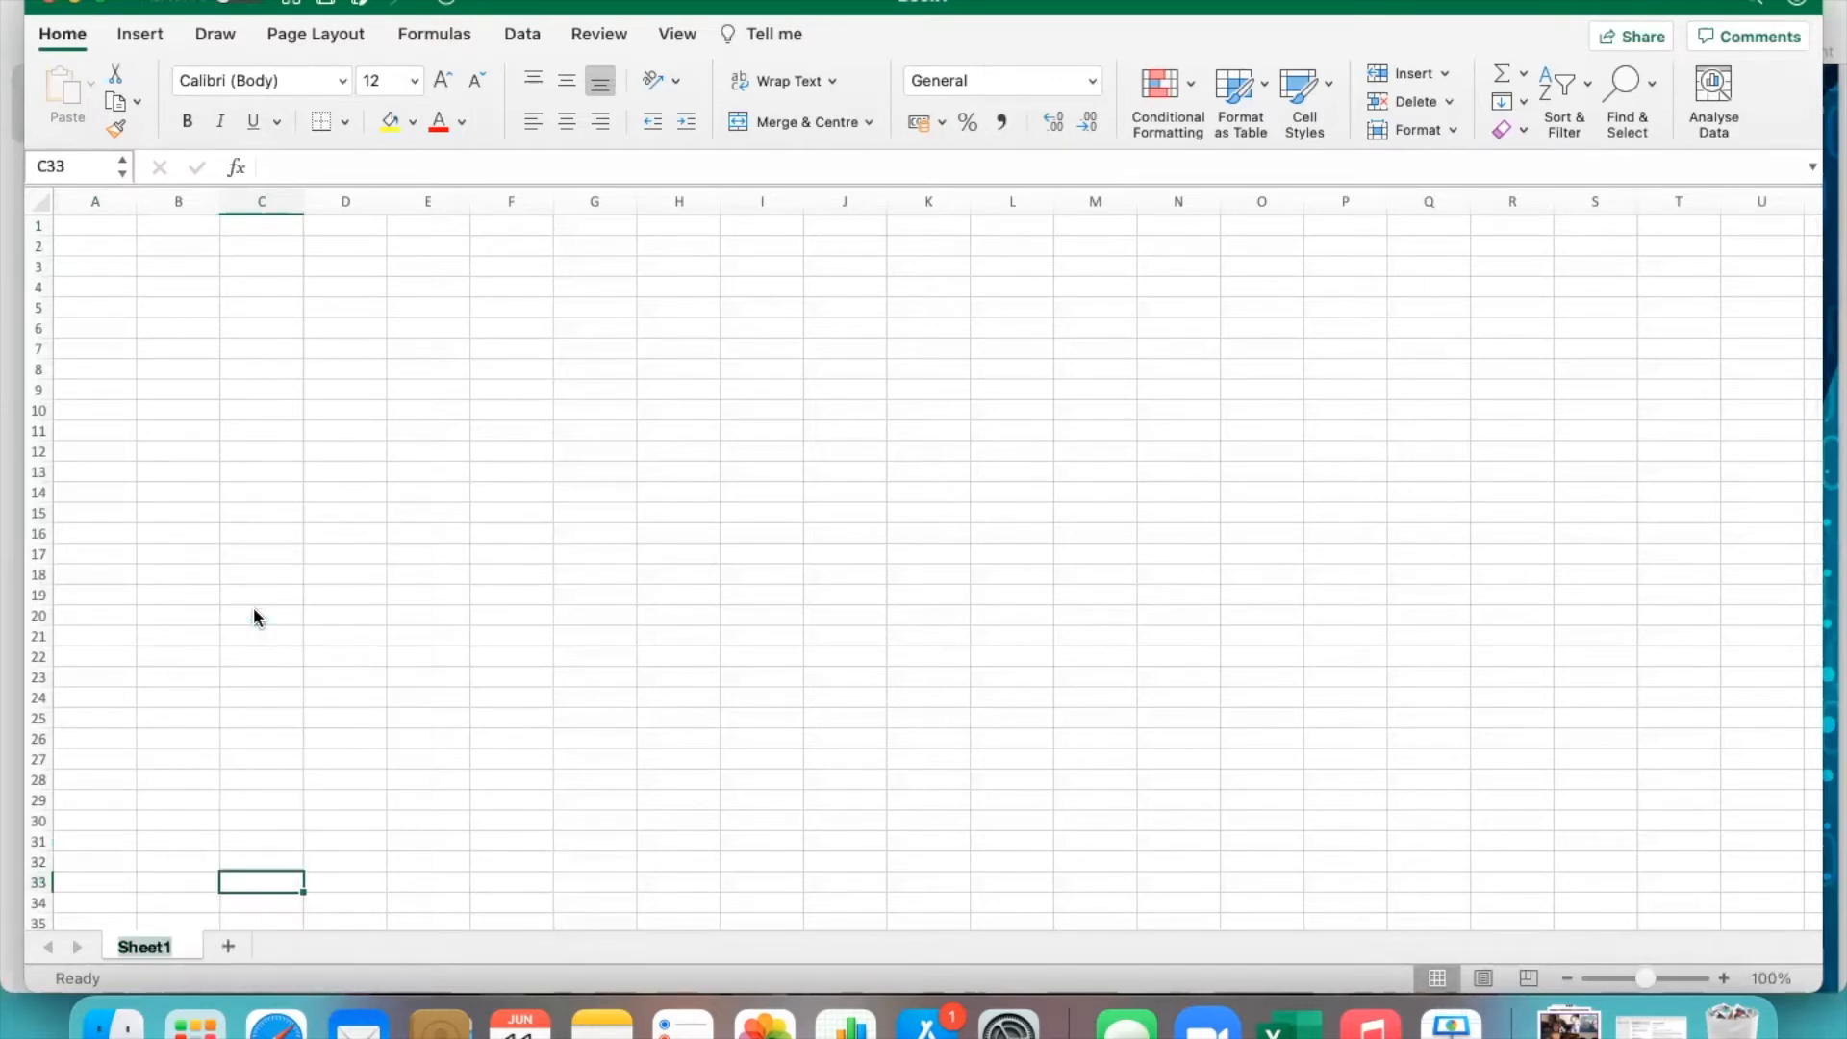
type("Data Tab")
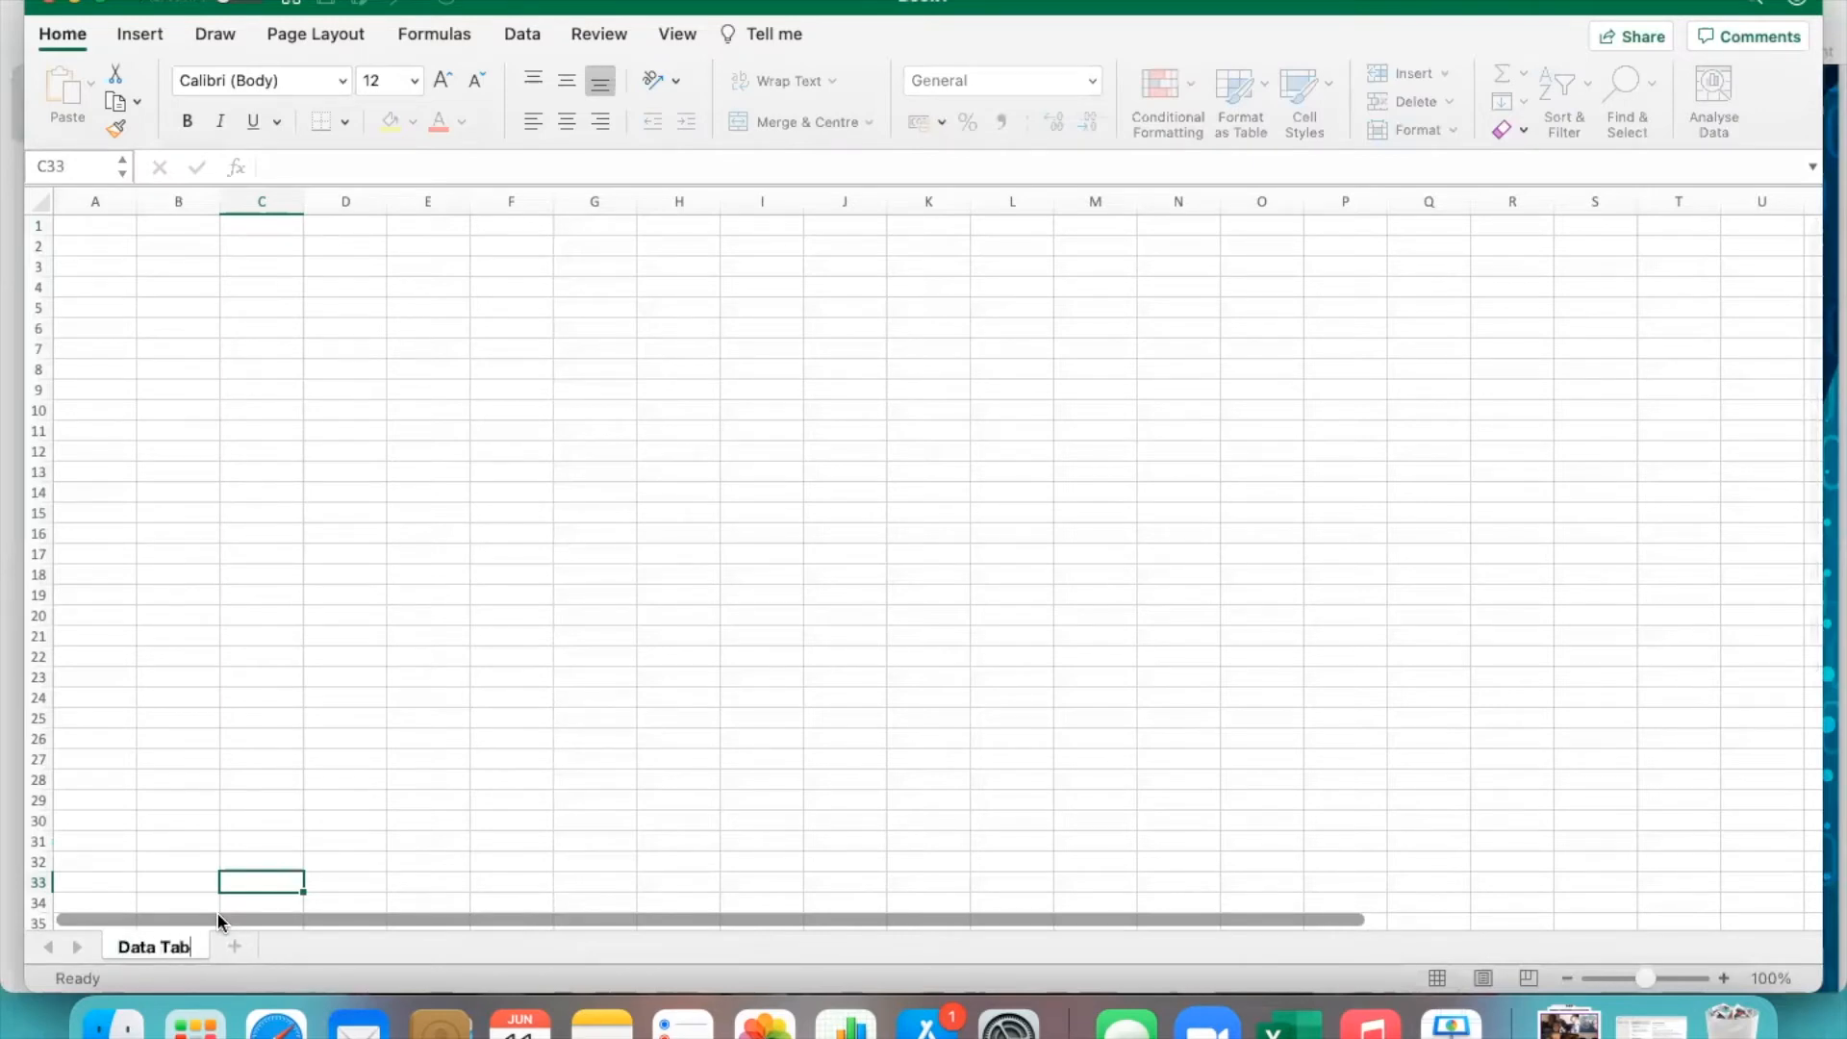
key("Return")
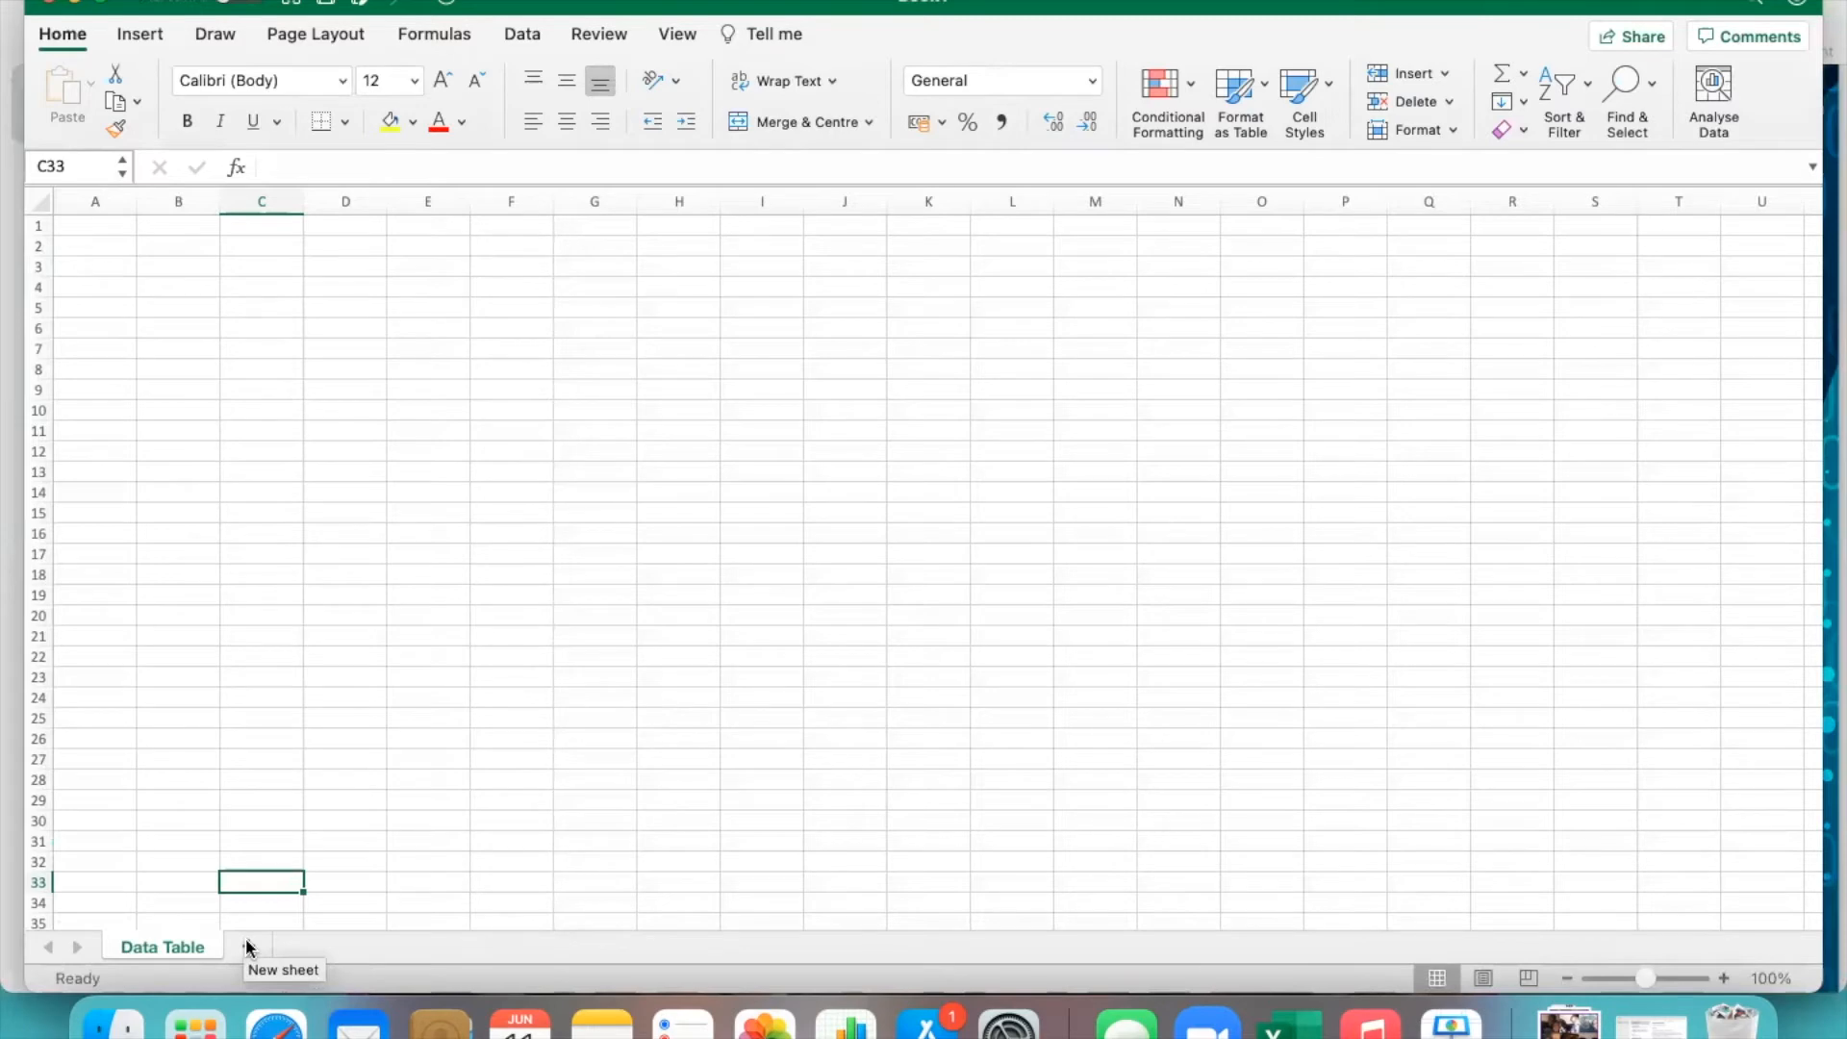
Add a new worksheet and create a copy of it before the Data Table sheet.
left_click(247, 945)
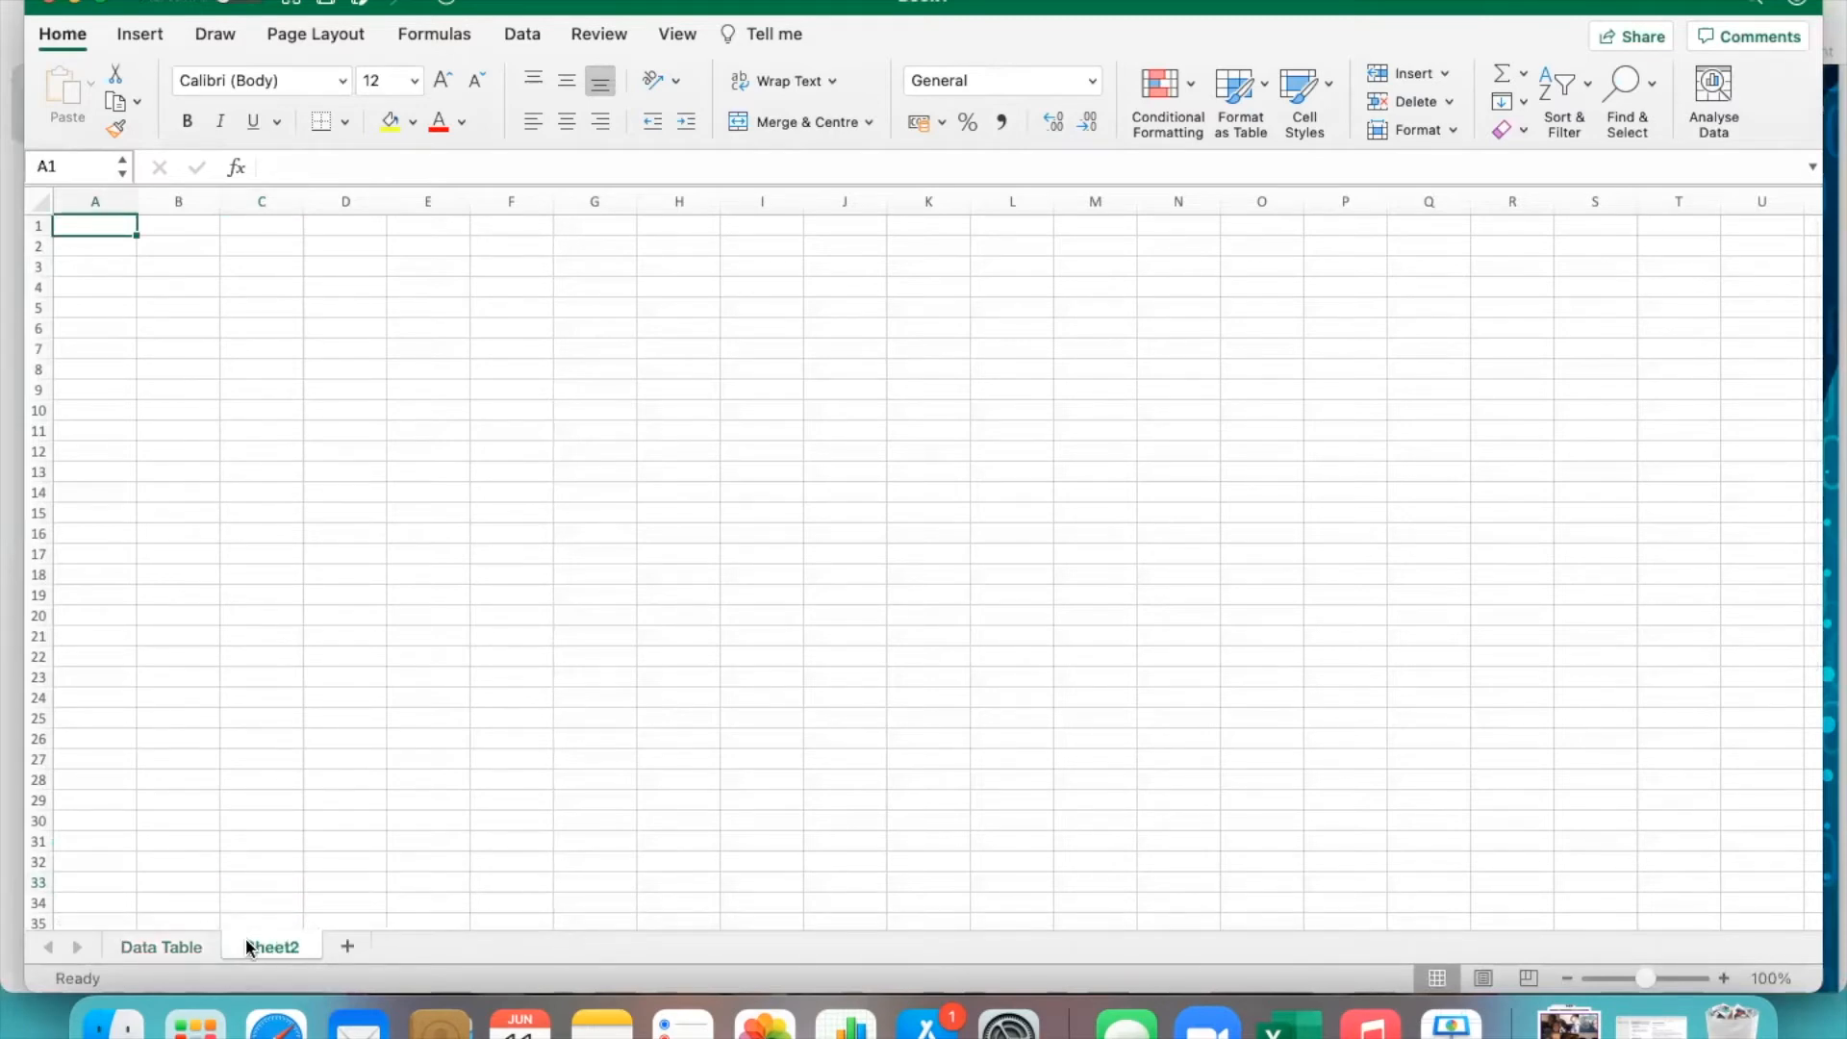
right_click(246, 941)
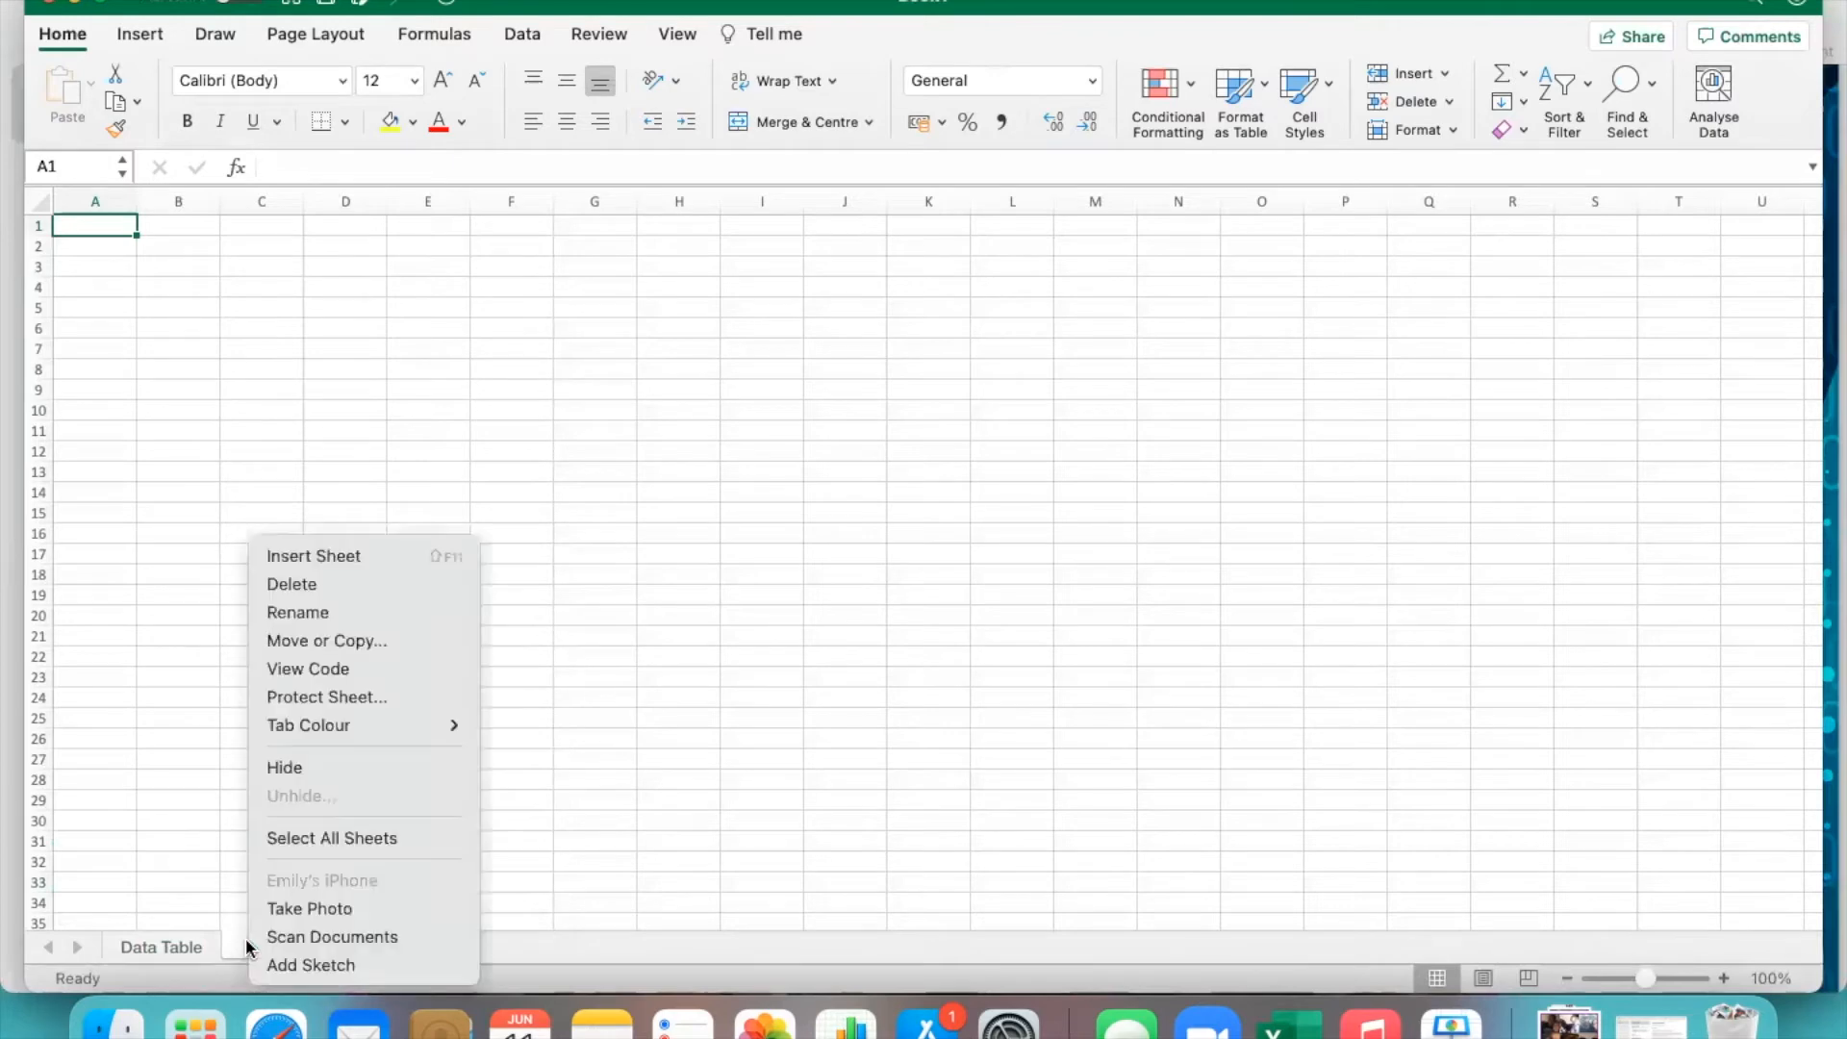
left_click(345, 641)
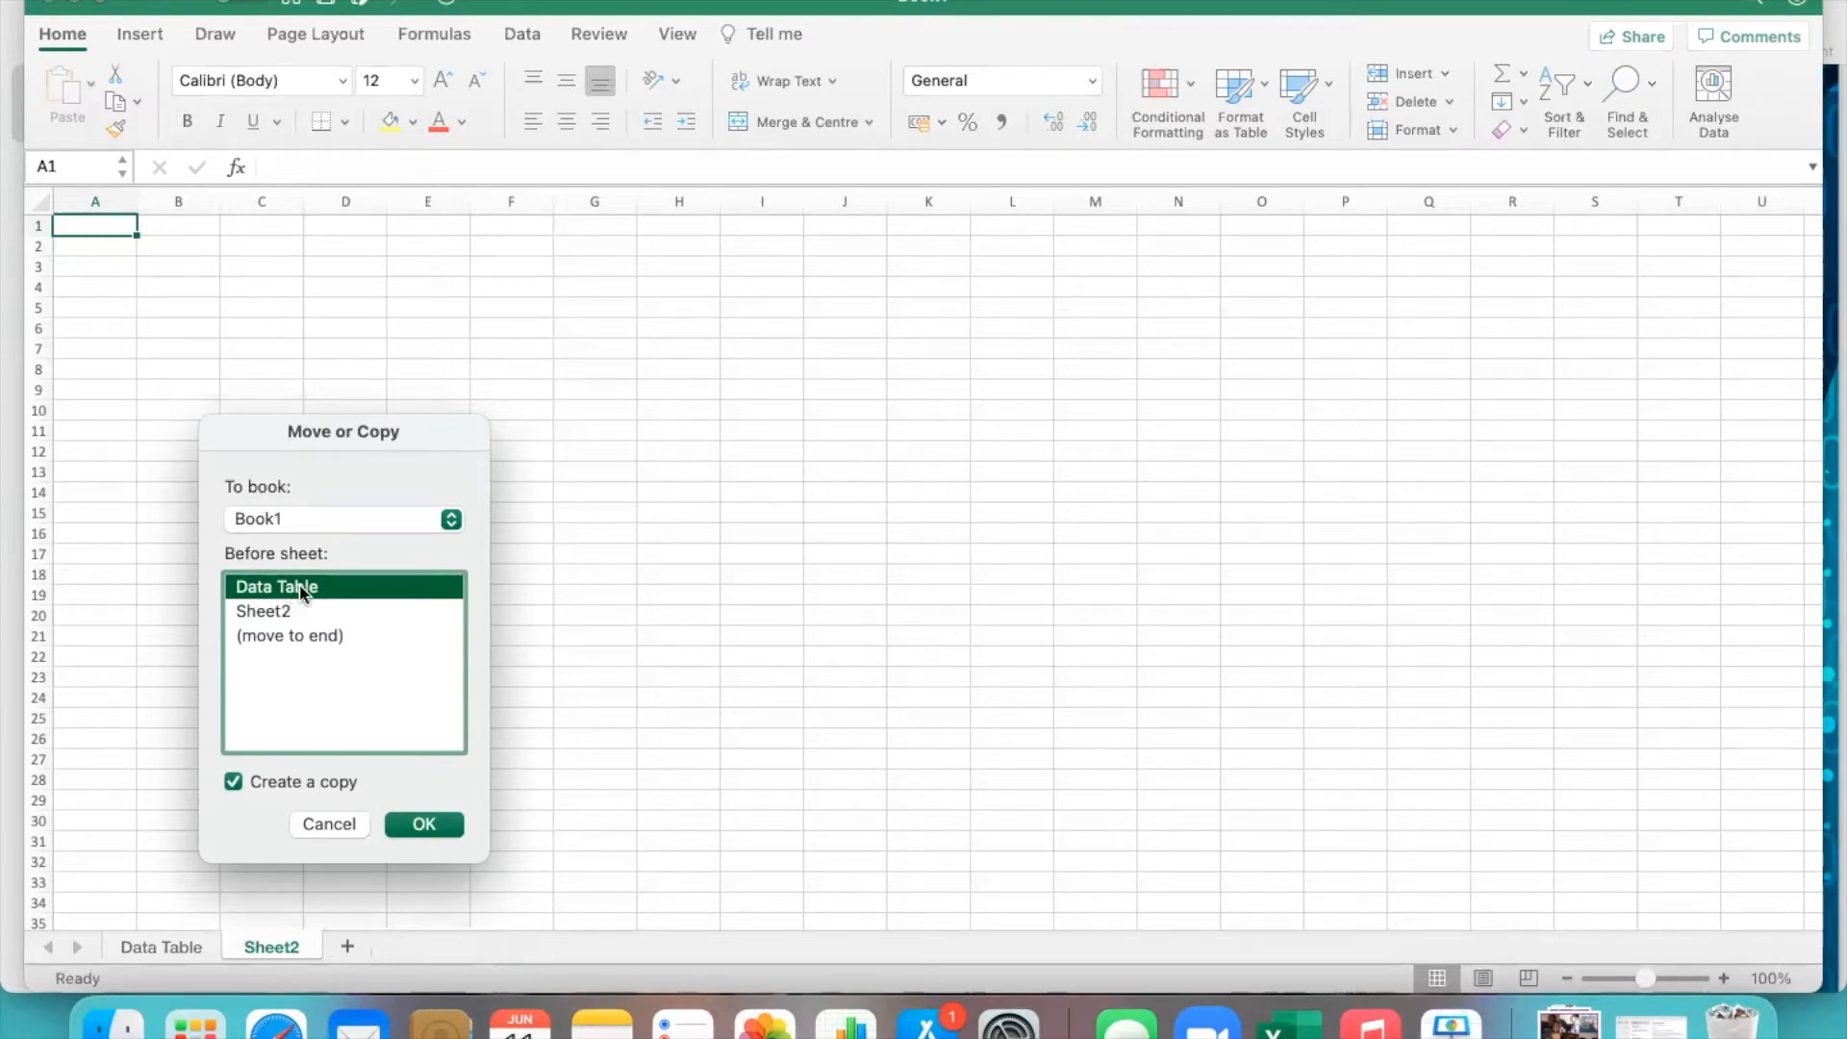
left_click(419, 826)
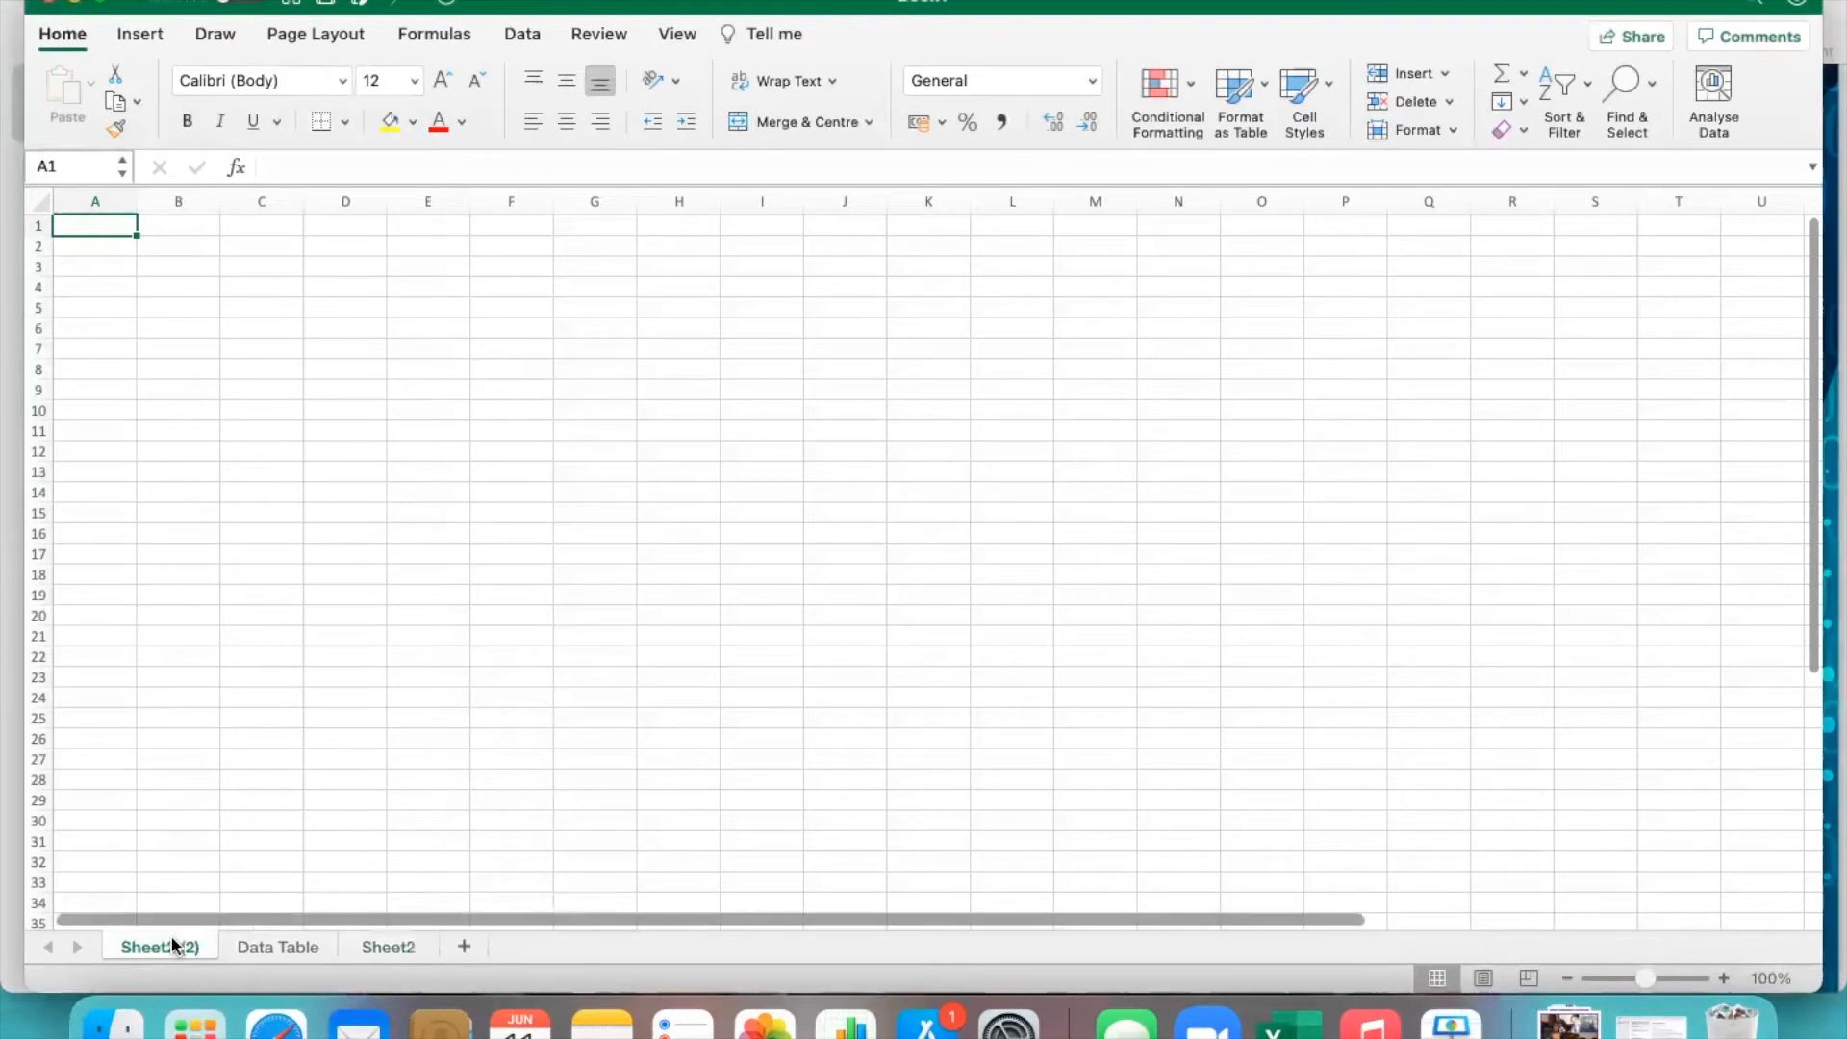
Create another copy of Sheet2 in the same workbook, placed after all the other sheets.
left_click(377, 950)
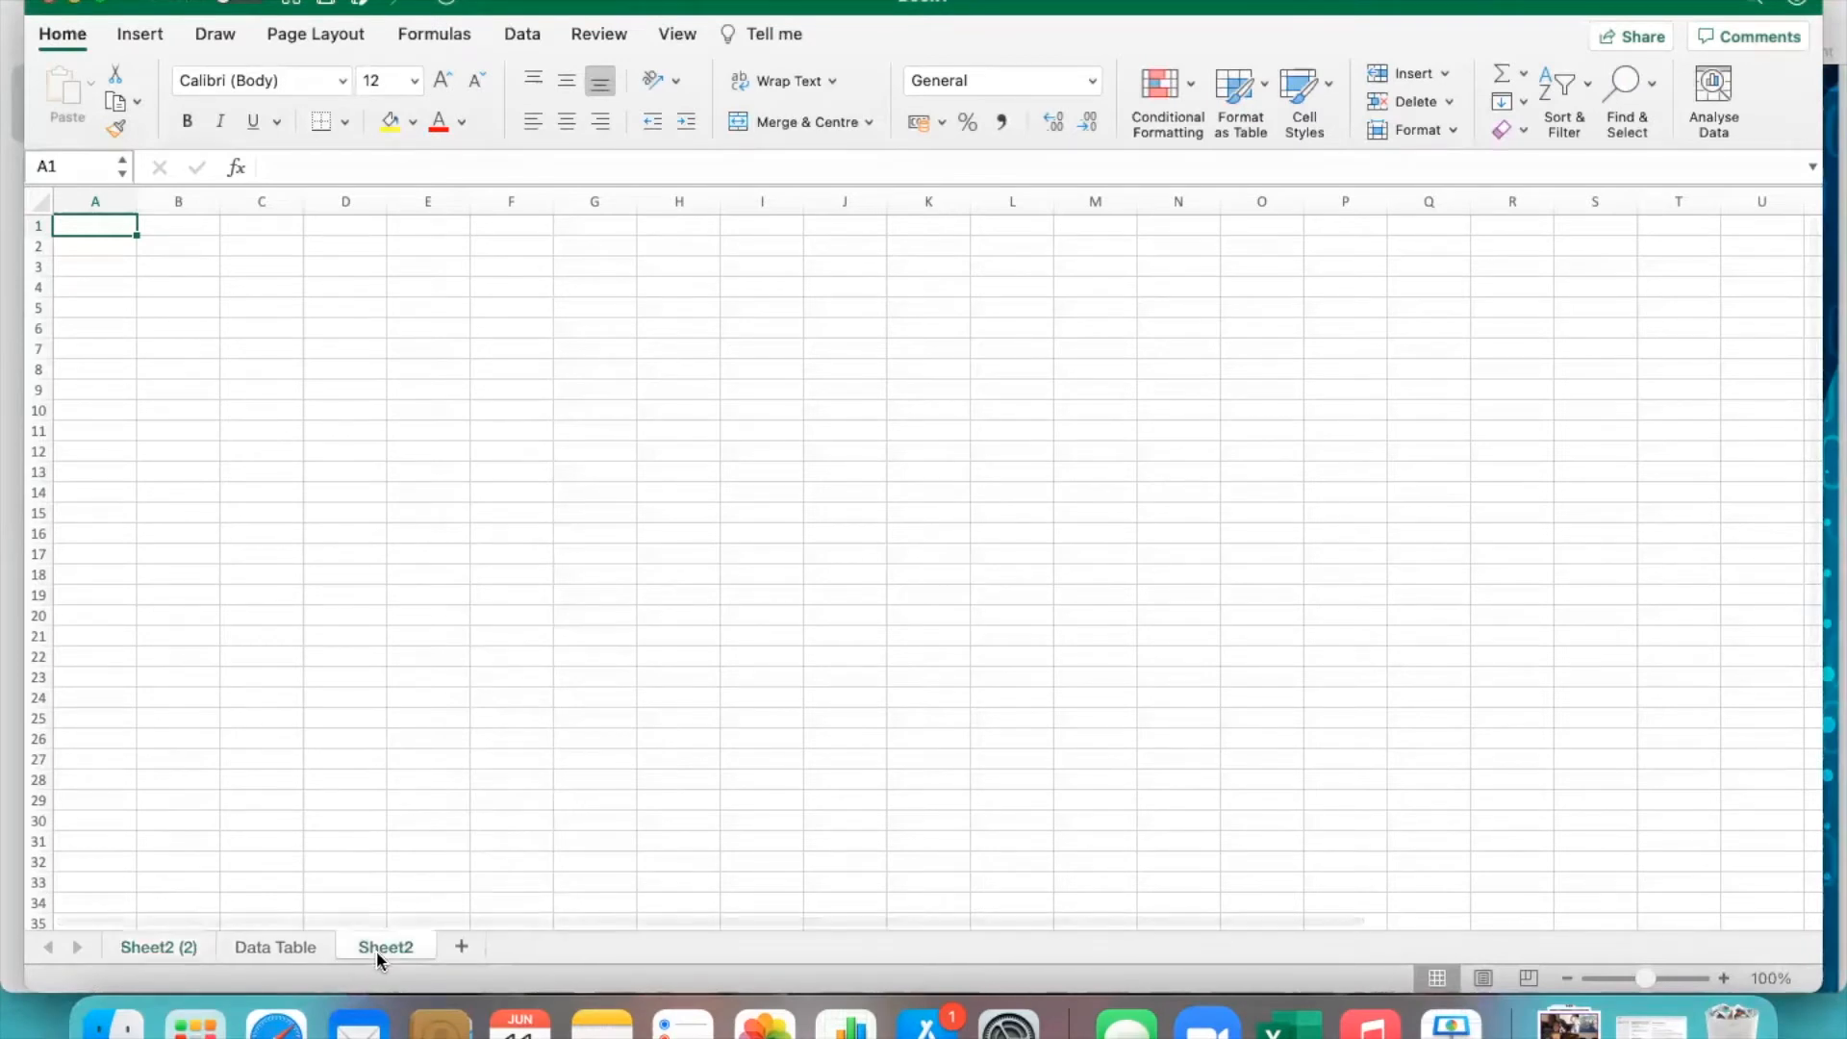
right_click(377, 950)
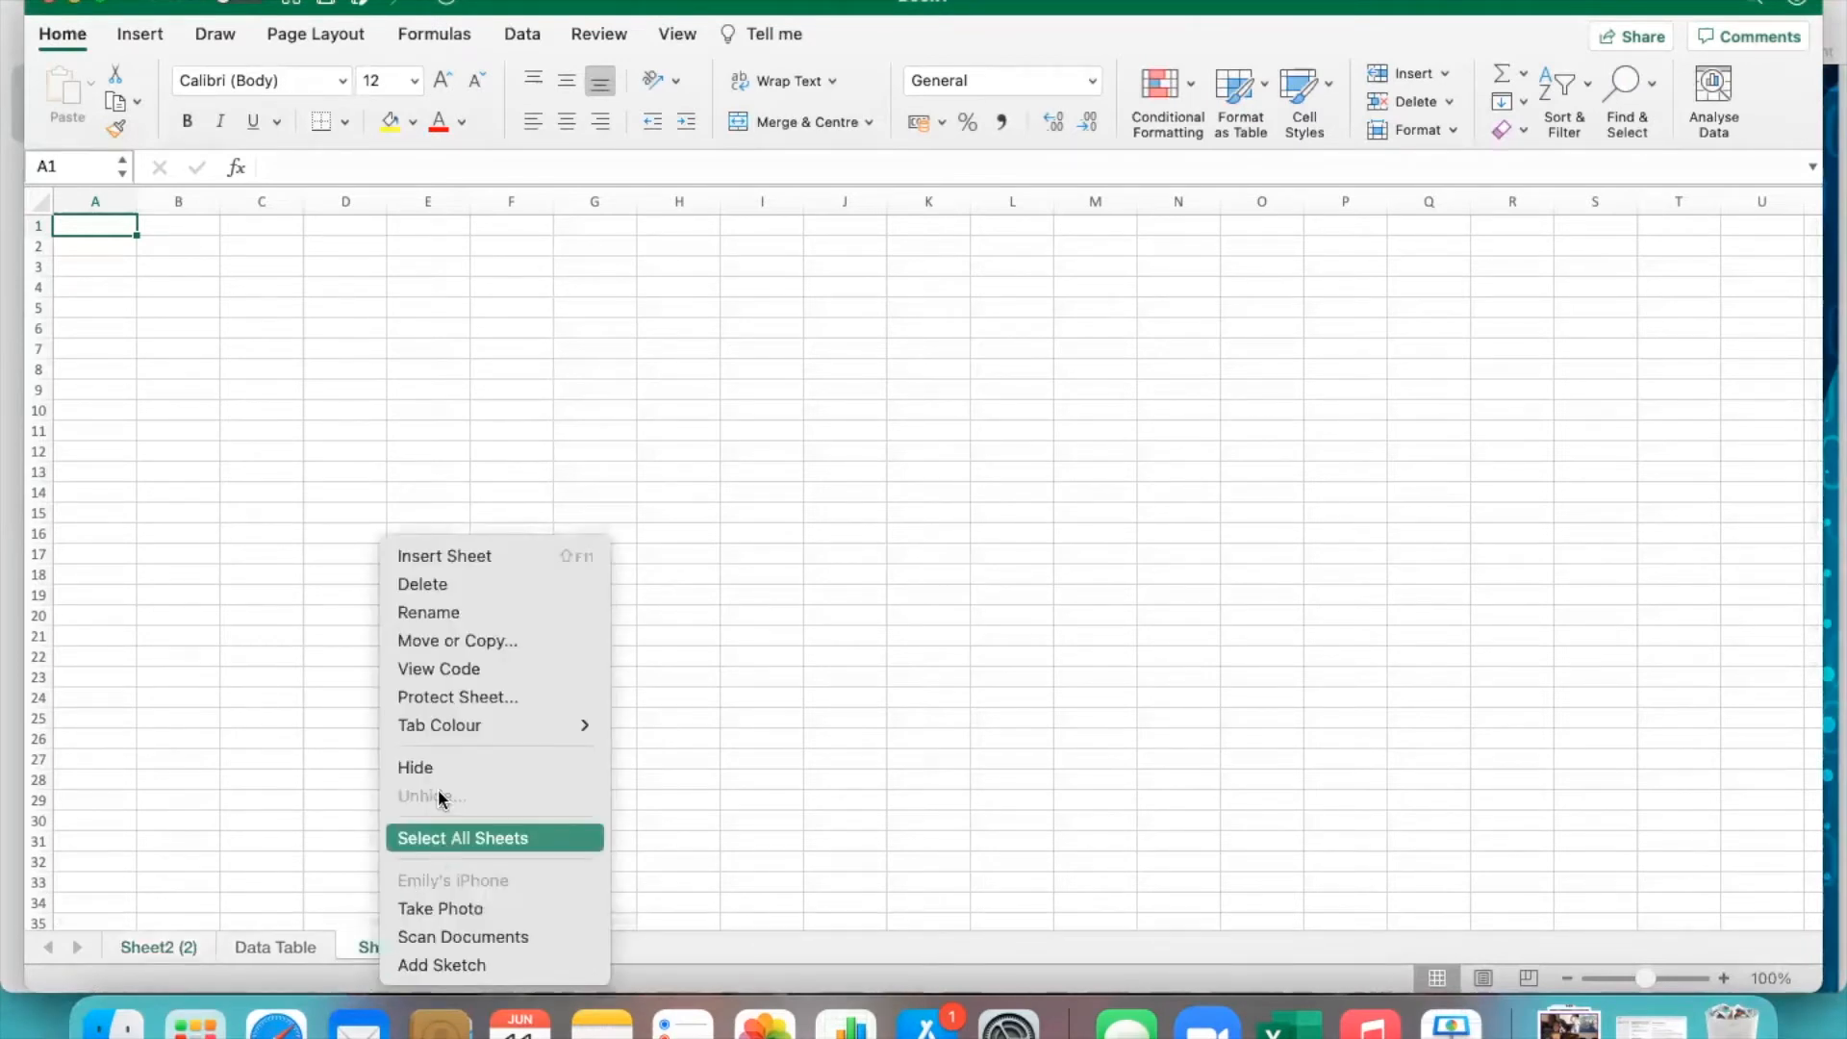
left_click(453, 641)
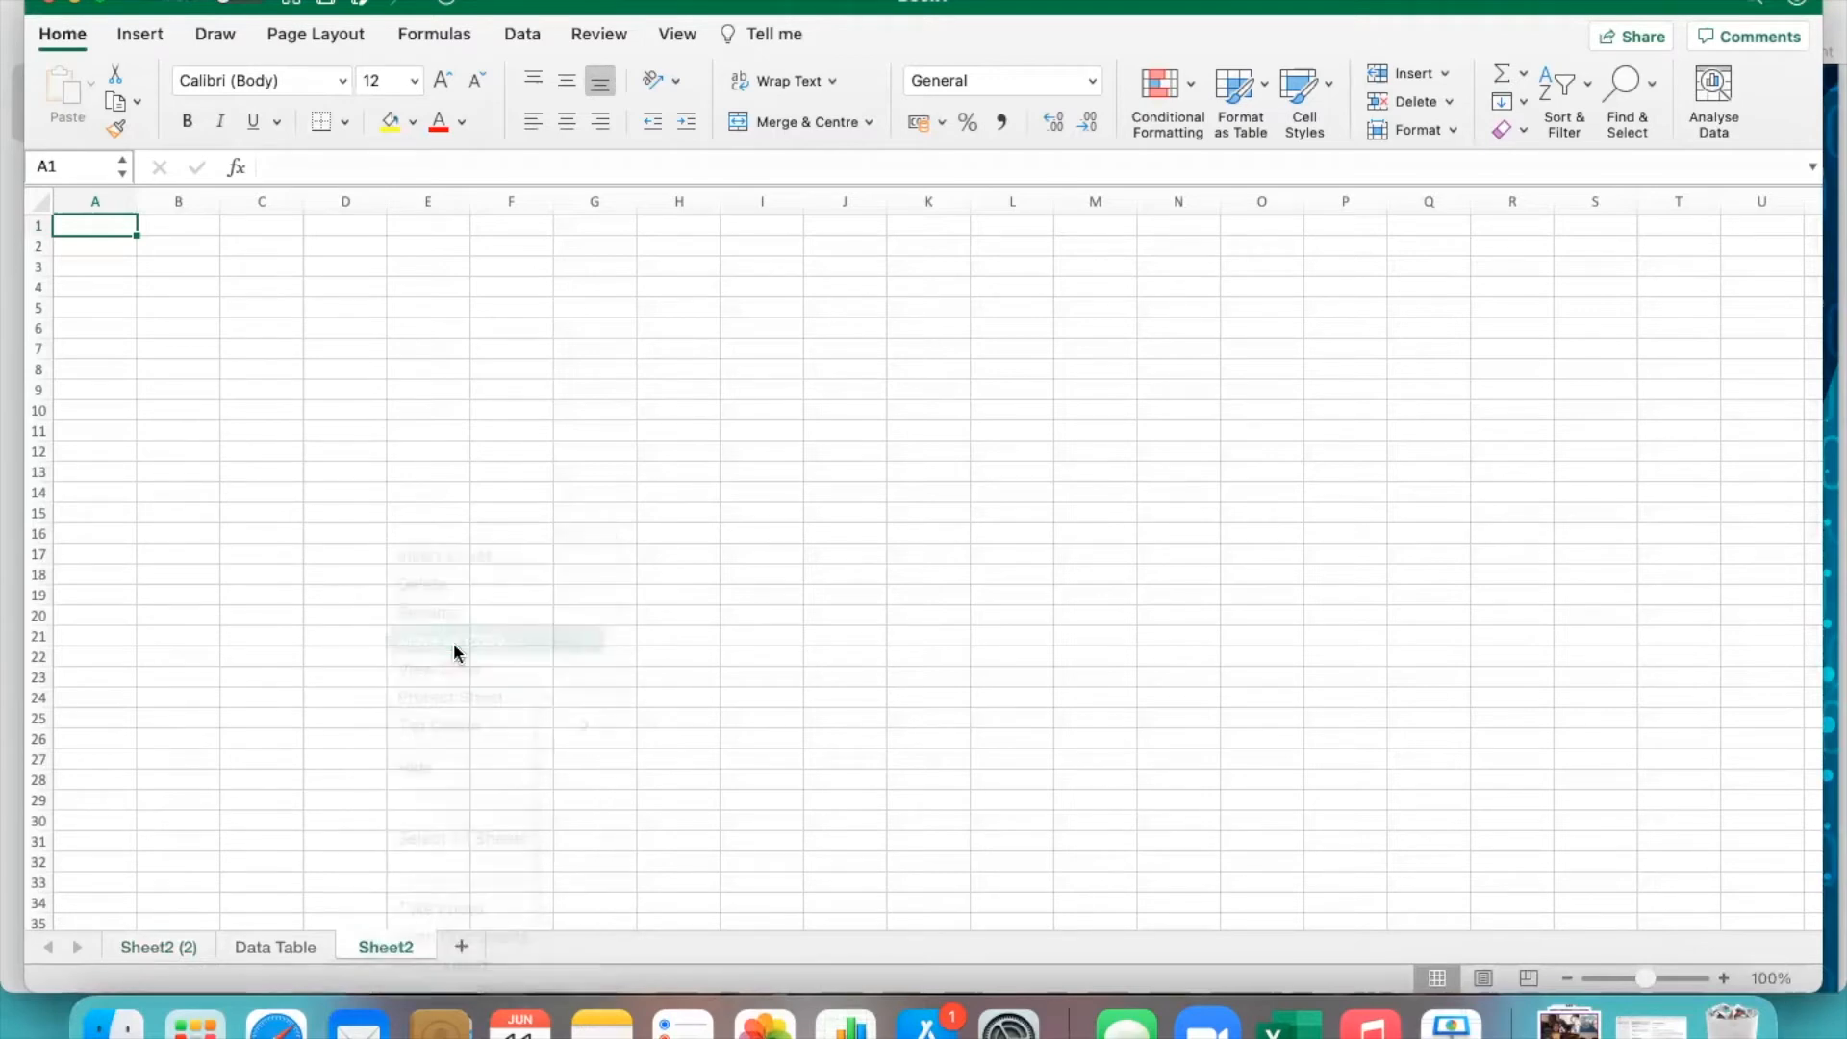
left_click(395, 644)
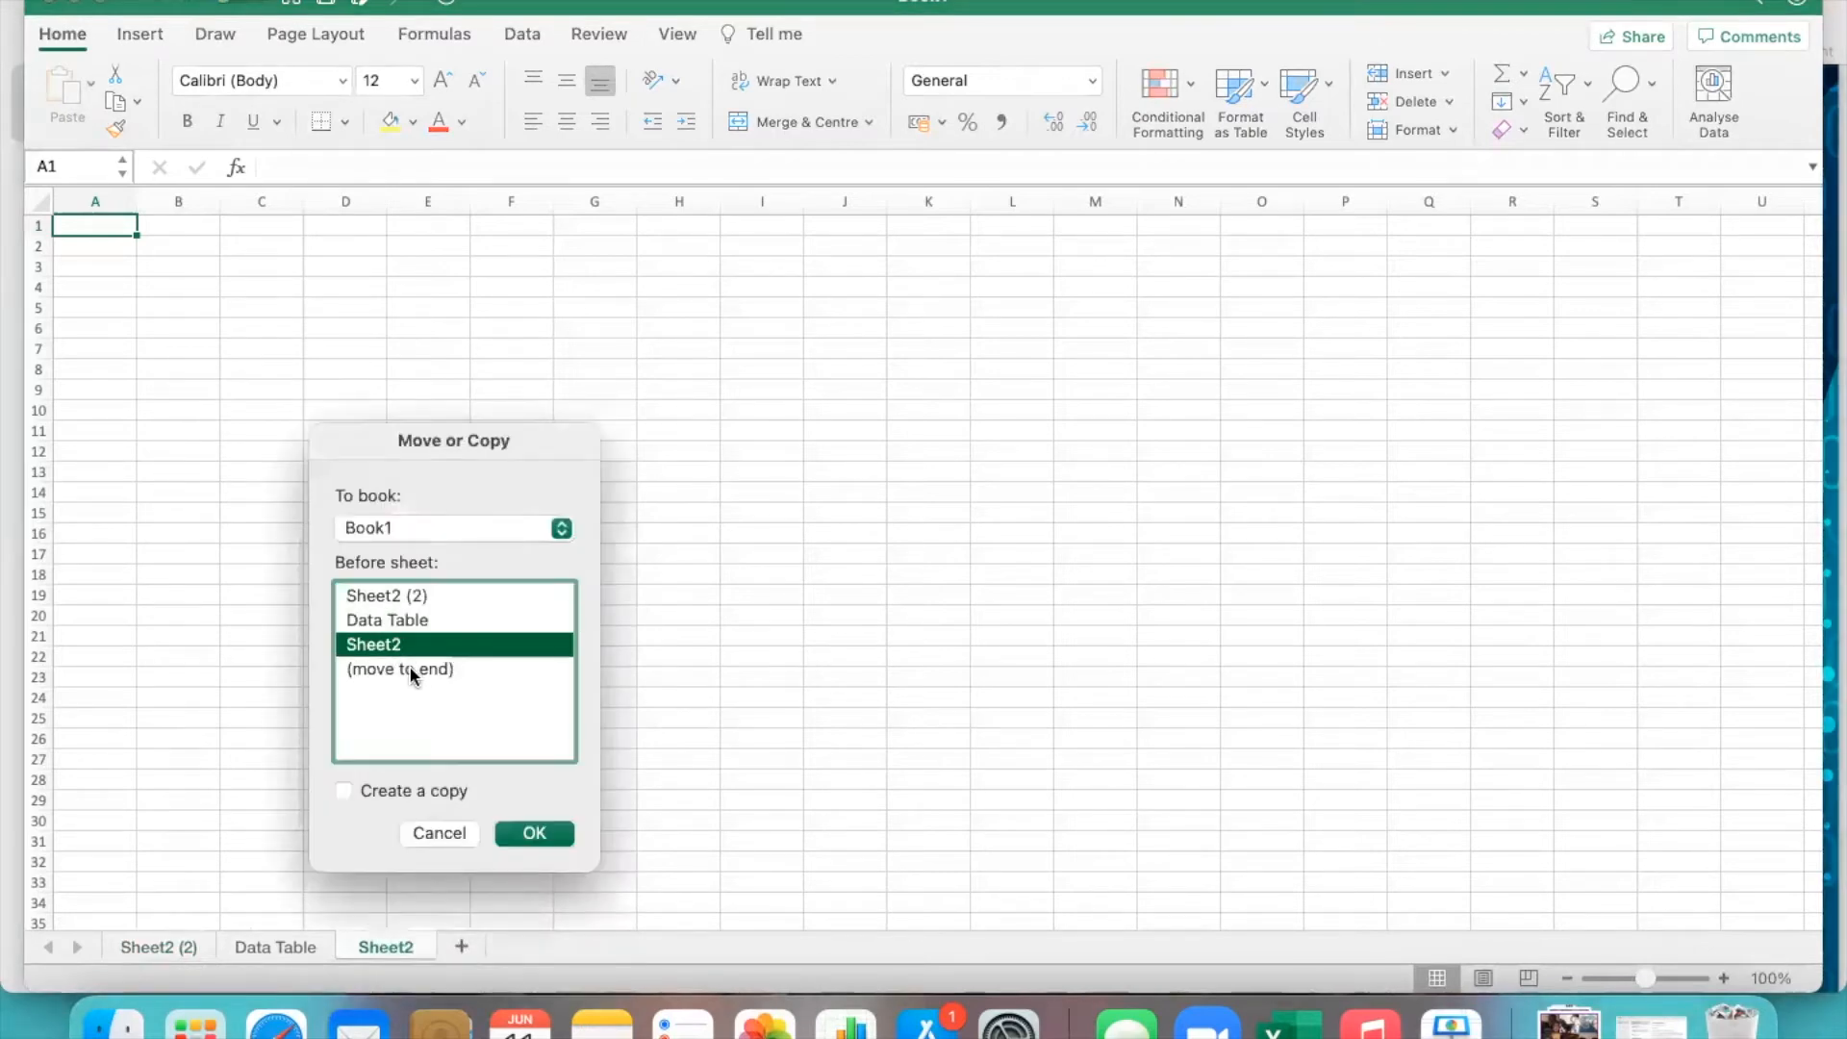
left_click(411, 671)
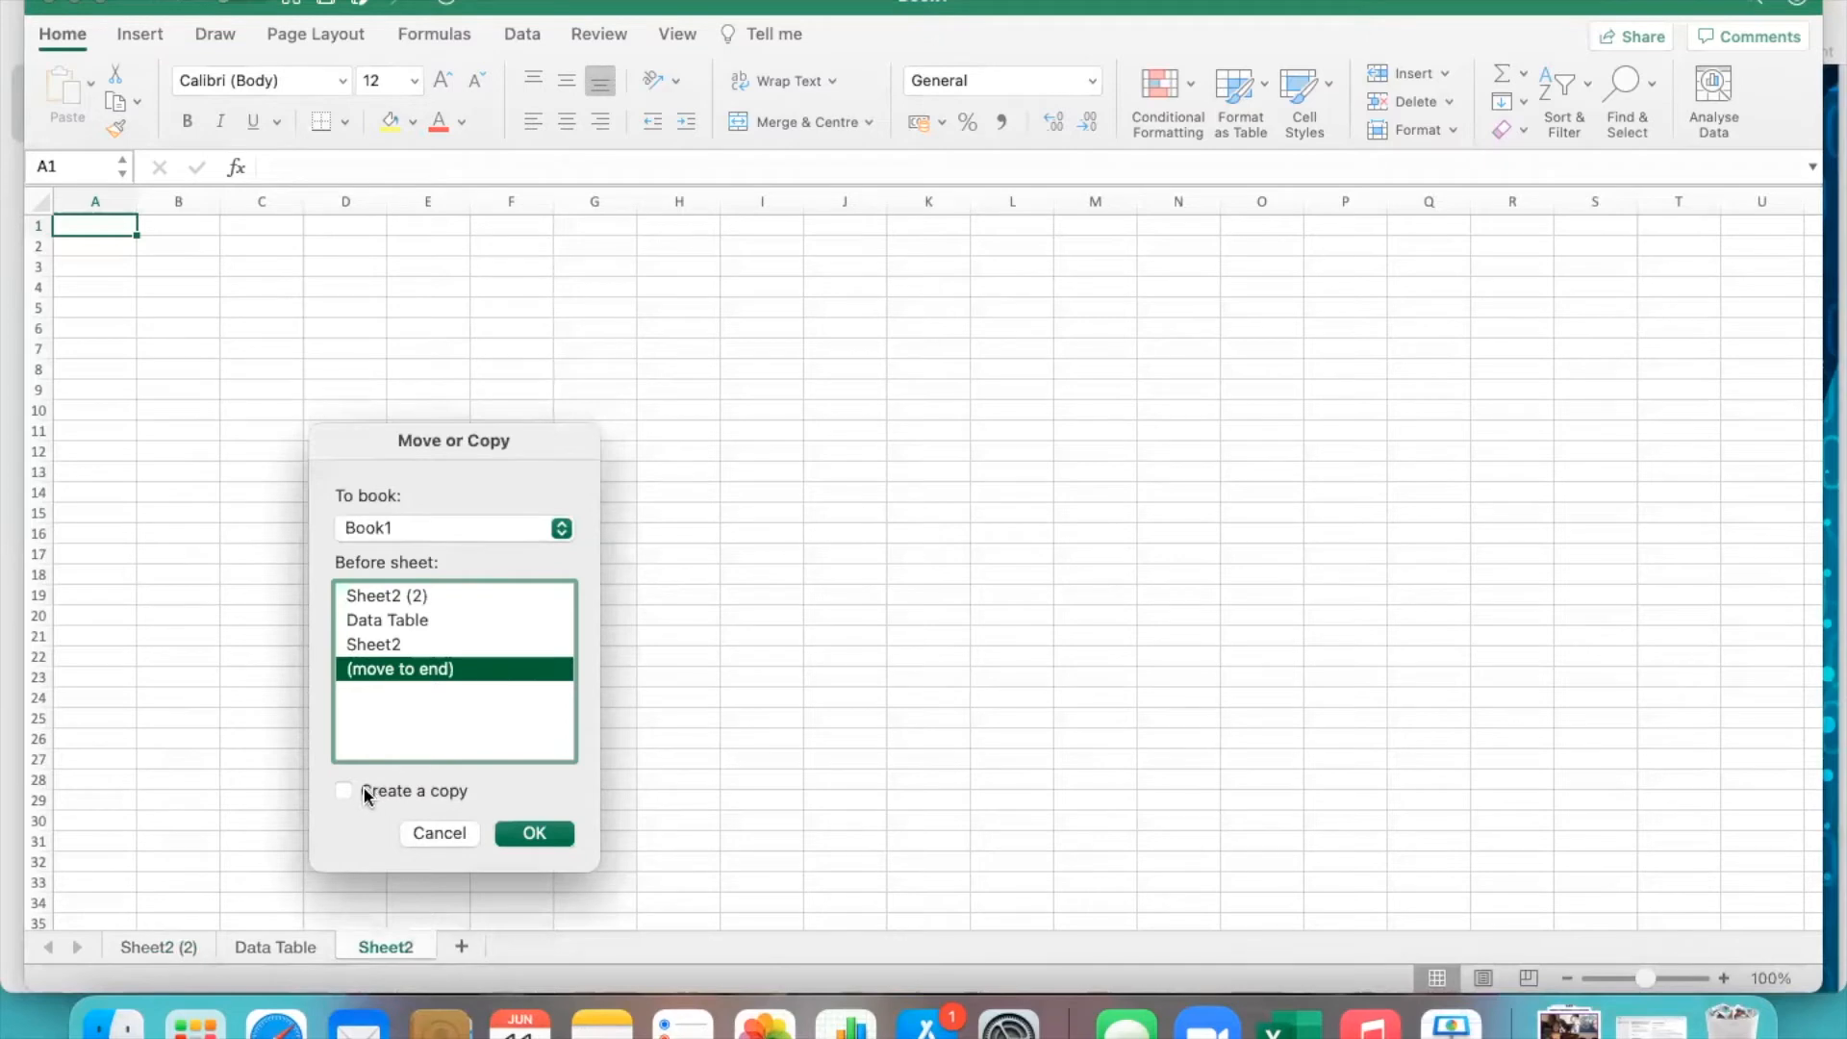
left_click(534, 835)
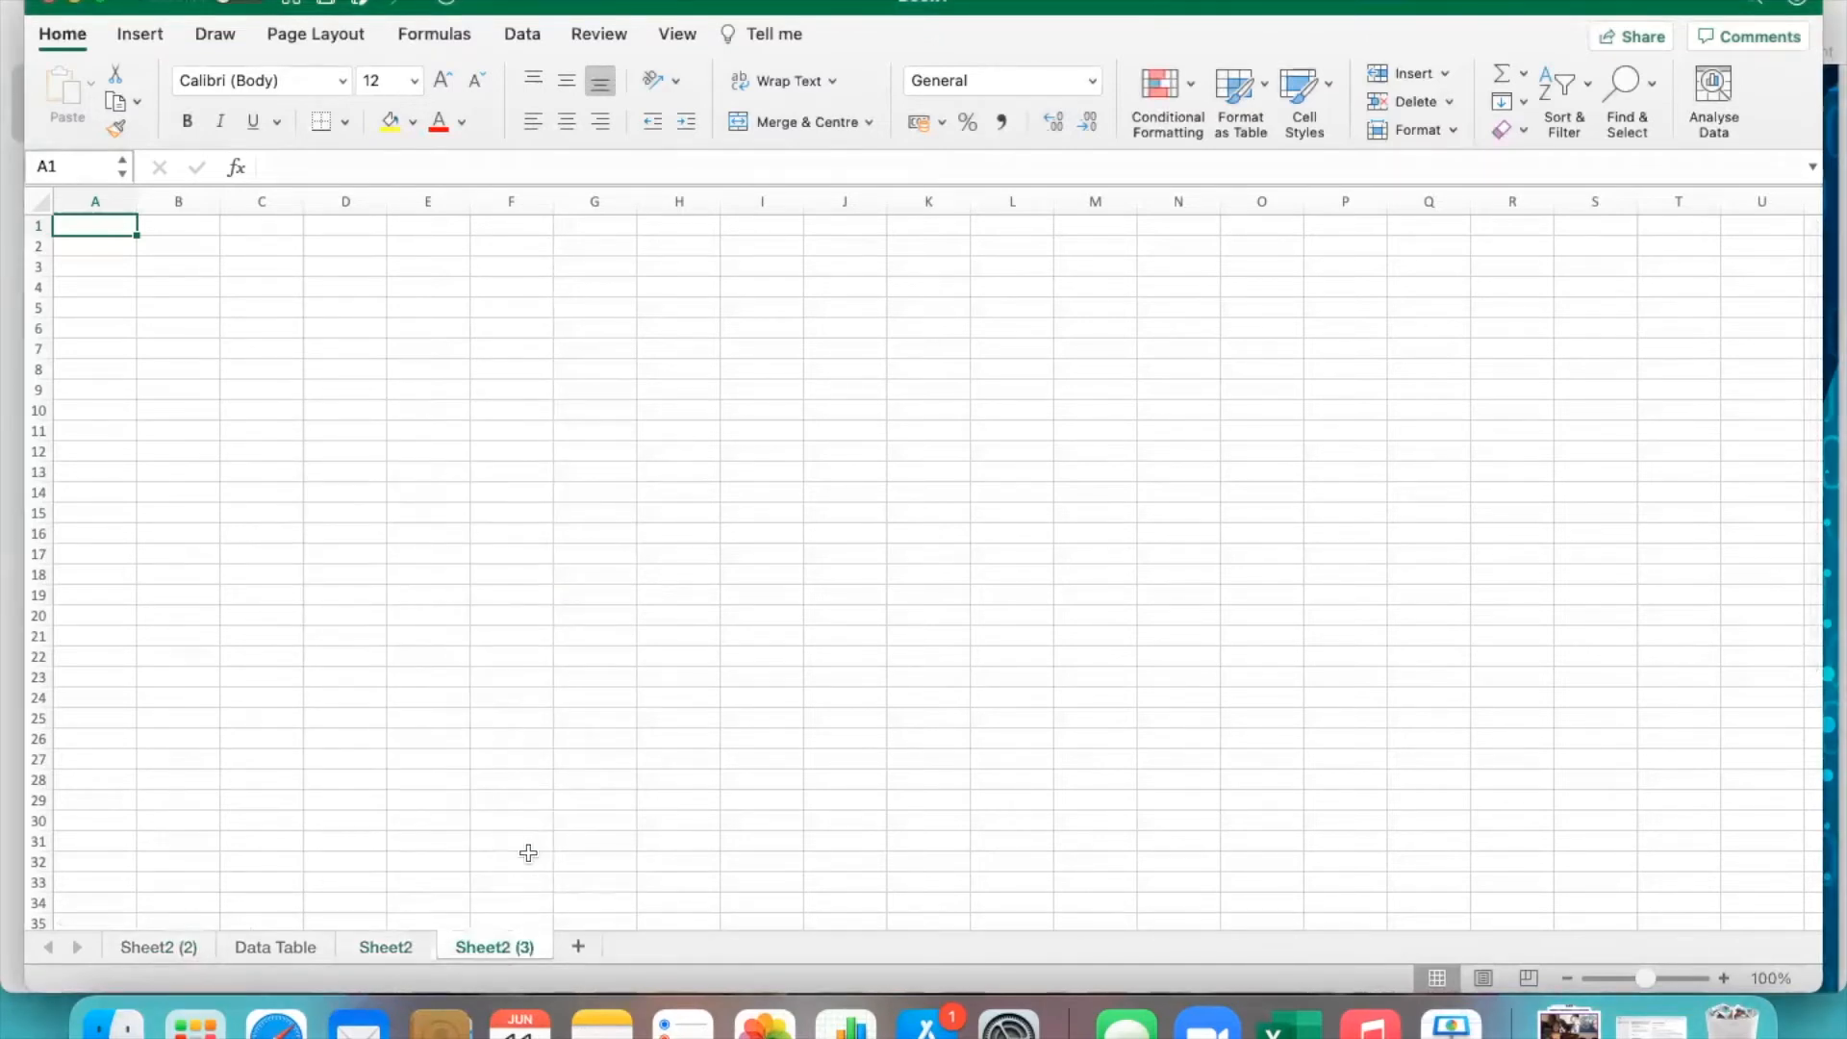
Move the Data Table sheet ahead of all other sheets and set its tab colour to the standard purple.
left_click(287, 947)
left_click_drag(287, 952, 154, 947)
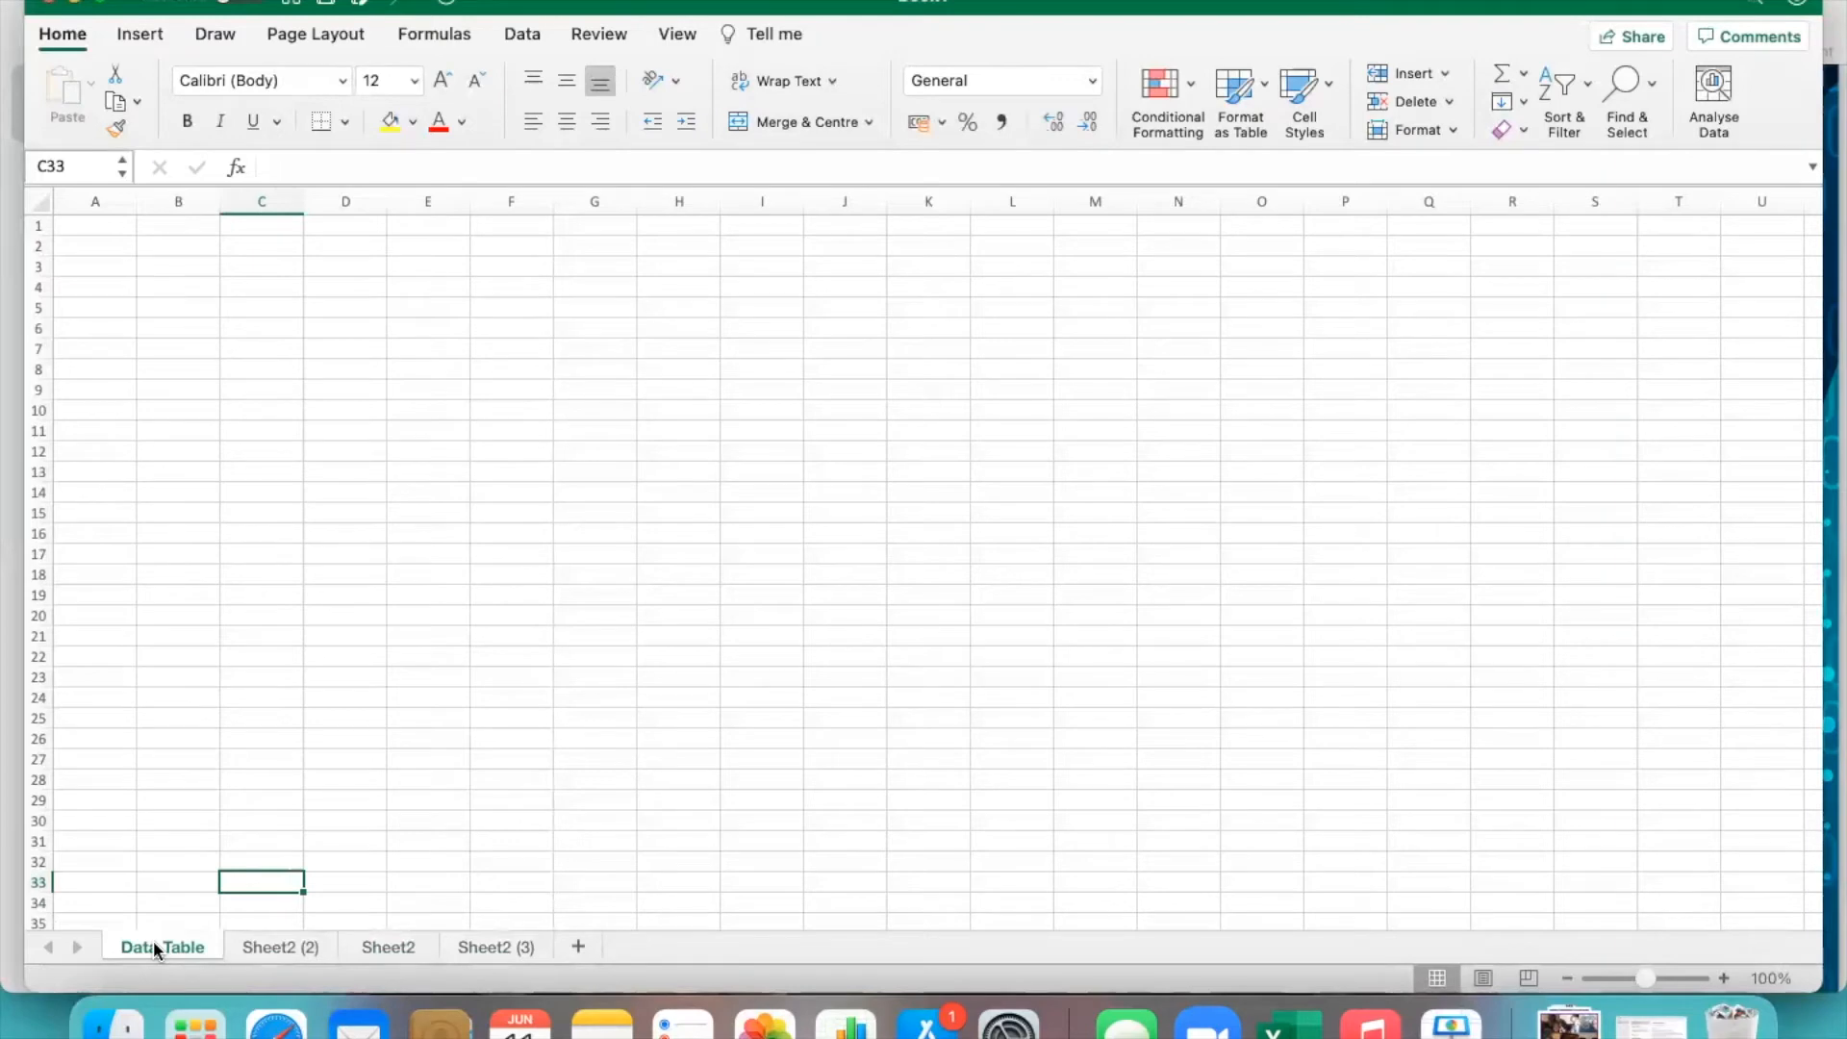
right_click(154, 944)
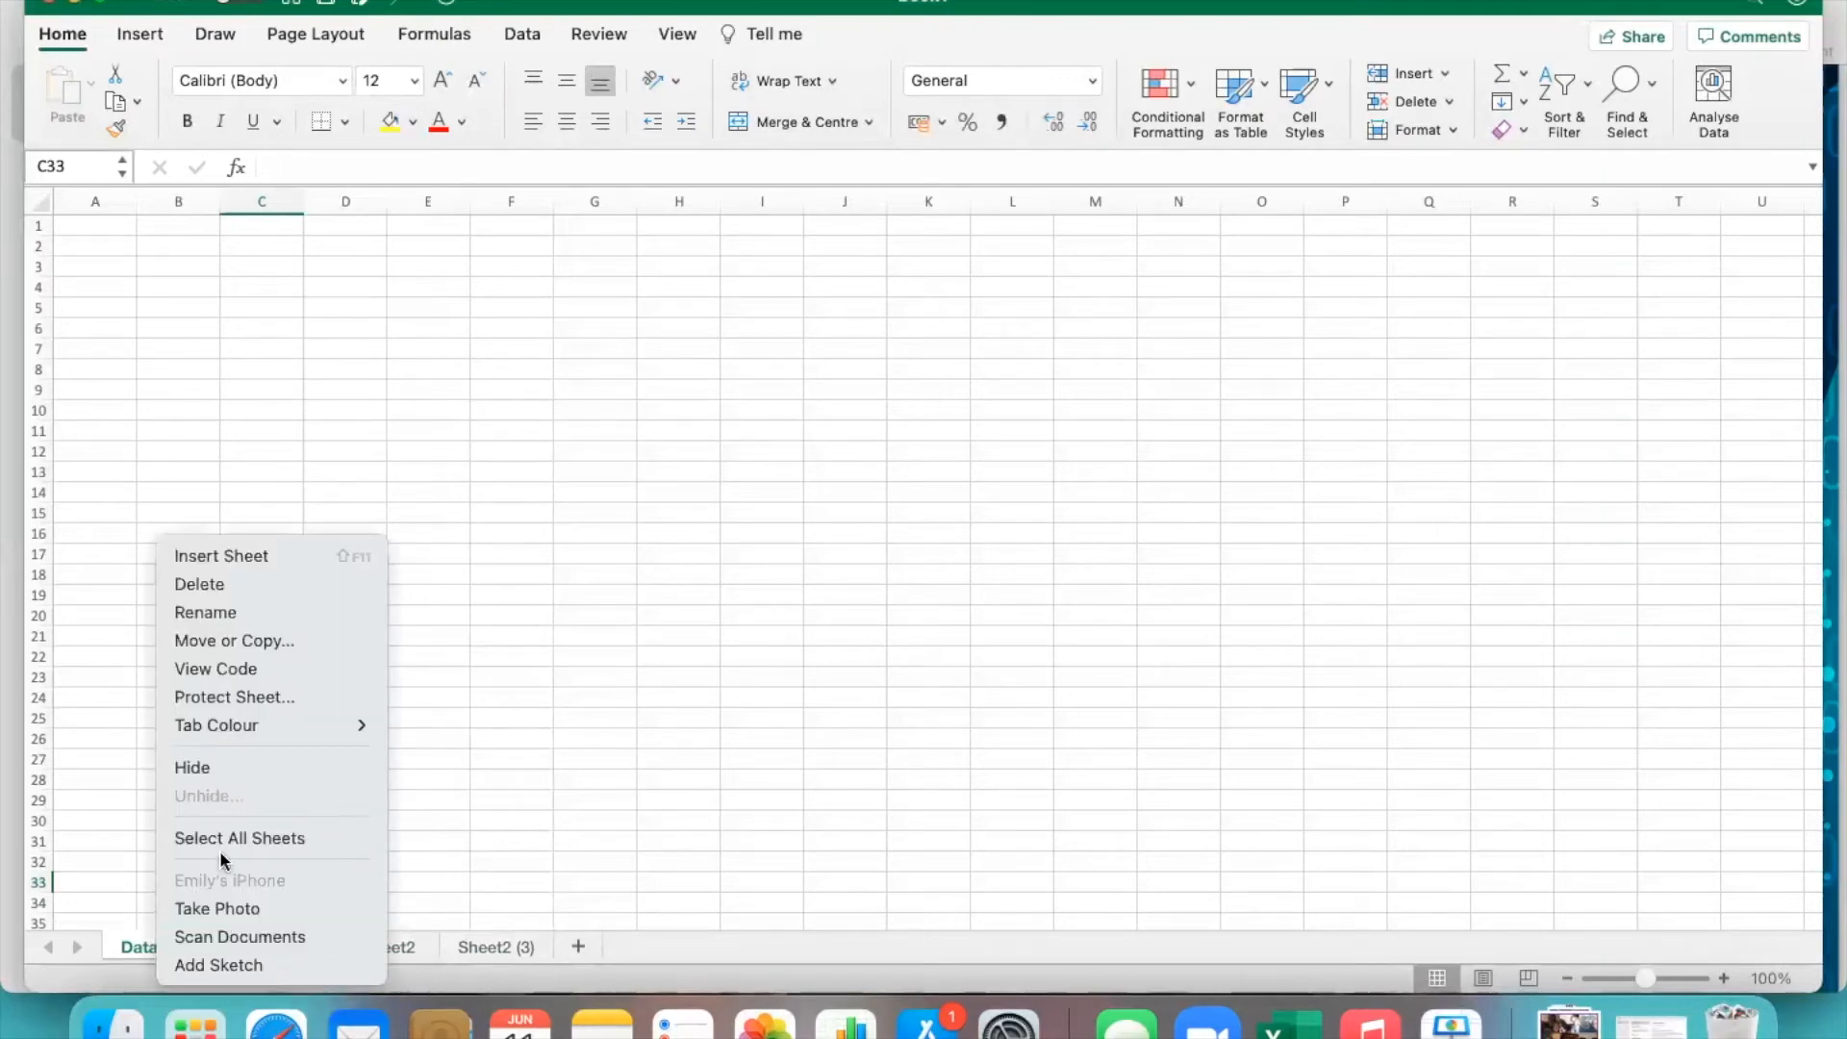
mouse_move(277, 729)
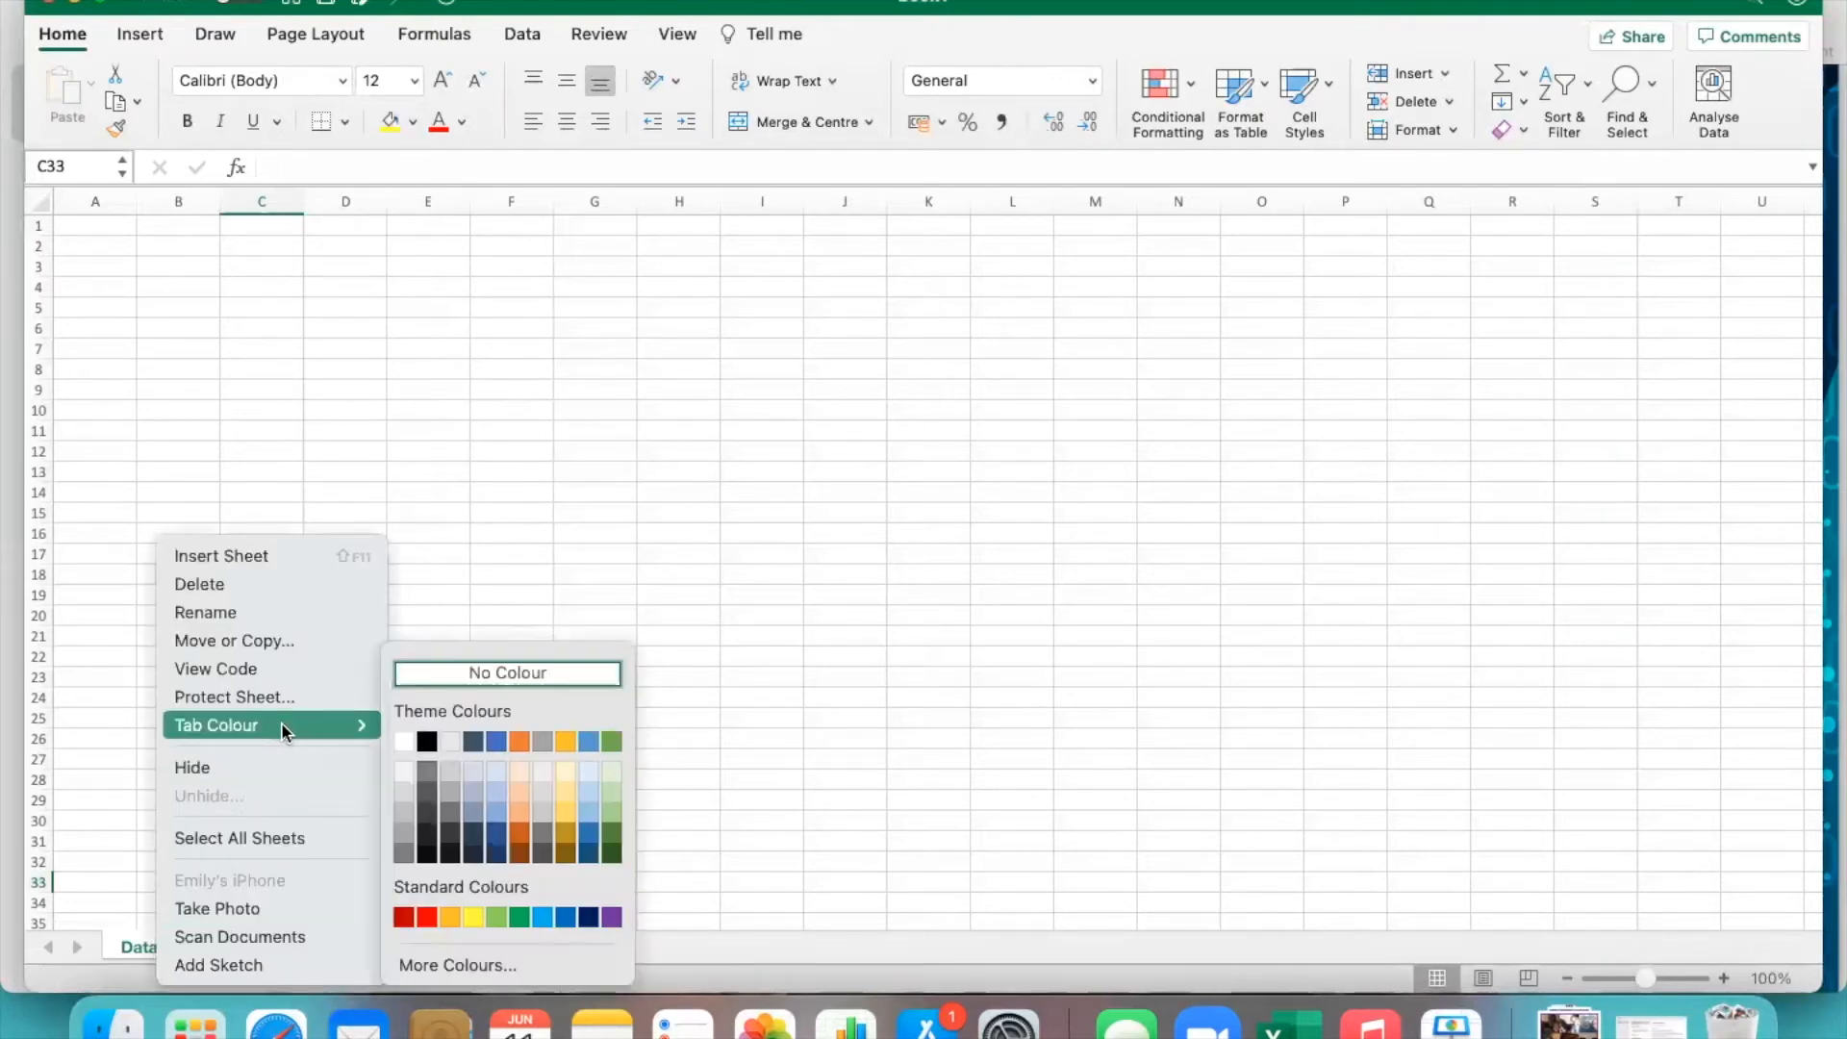
left_click(611, 916)
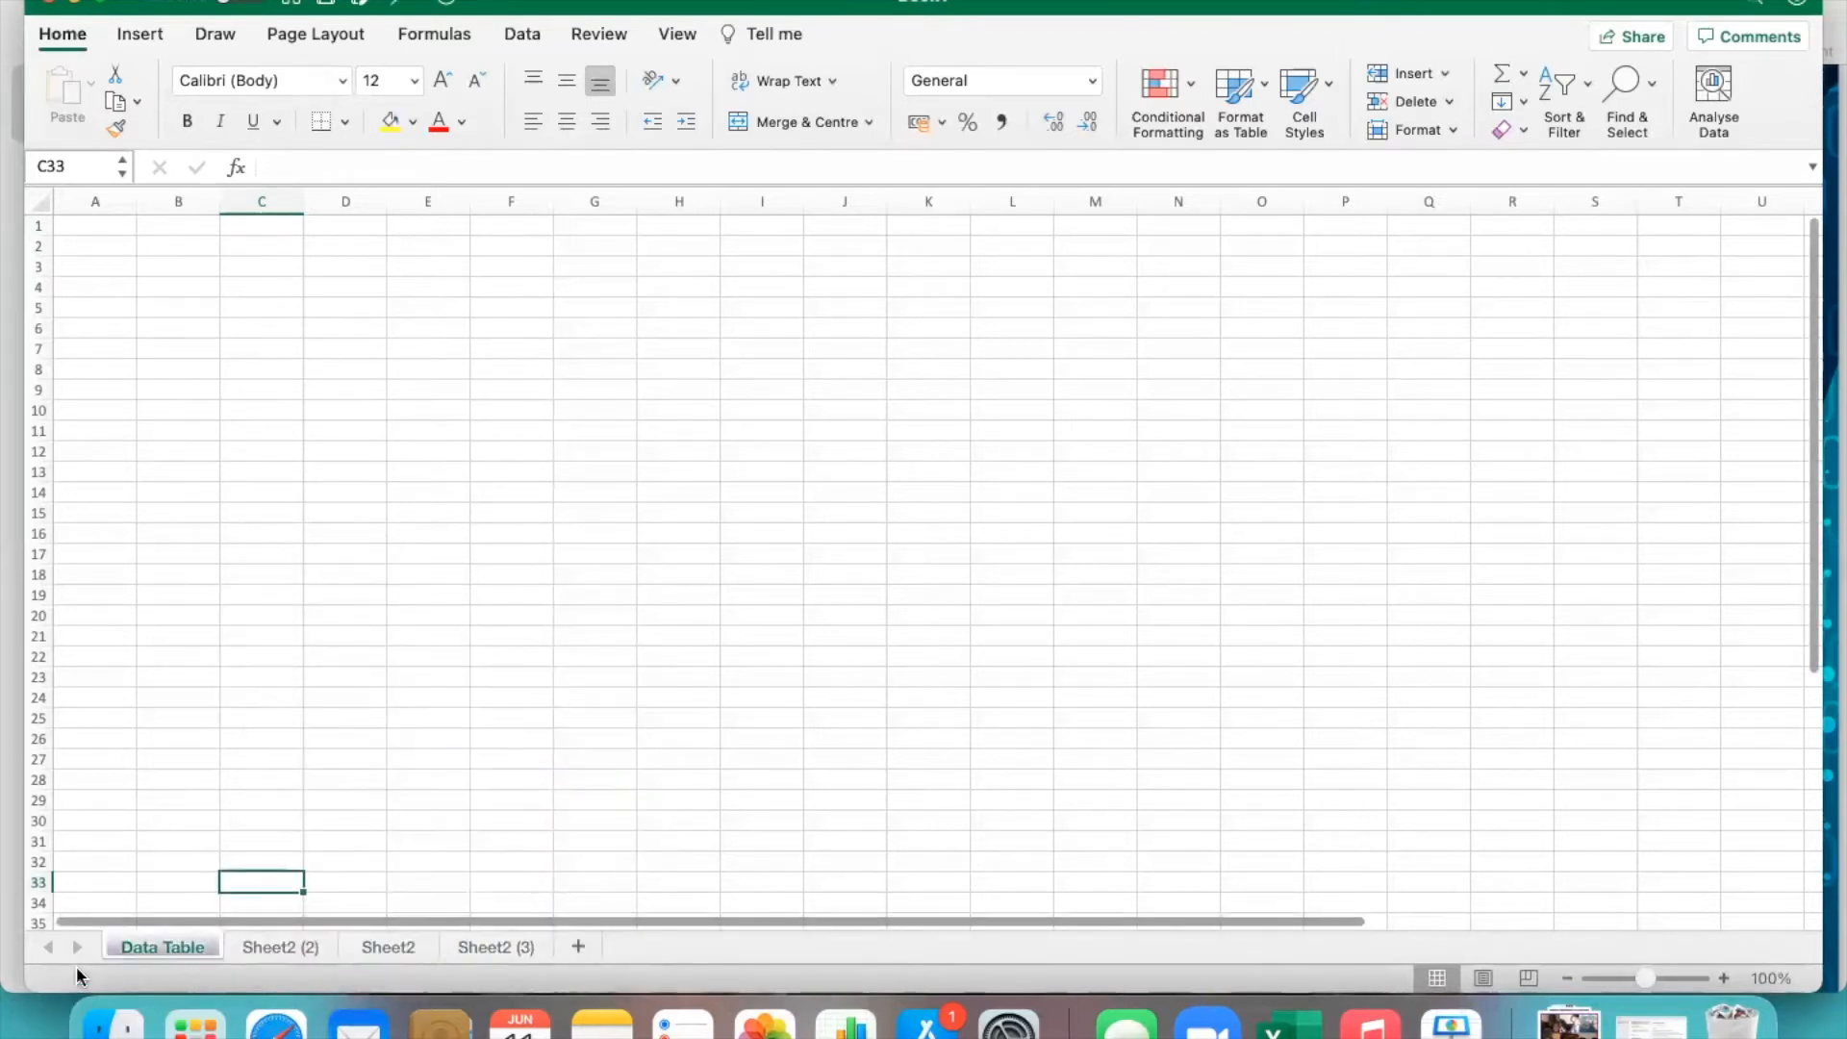
left_click(272, 950)
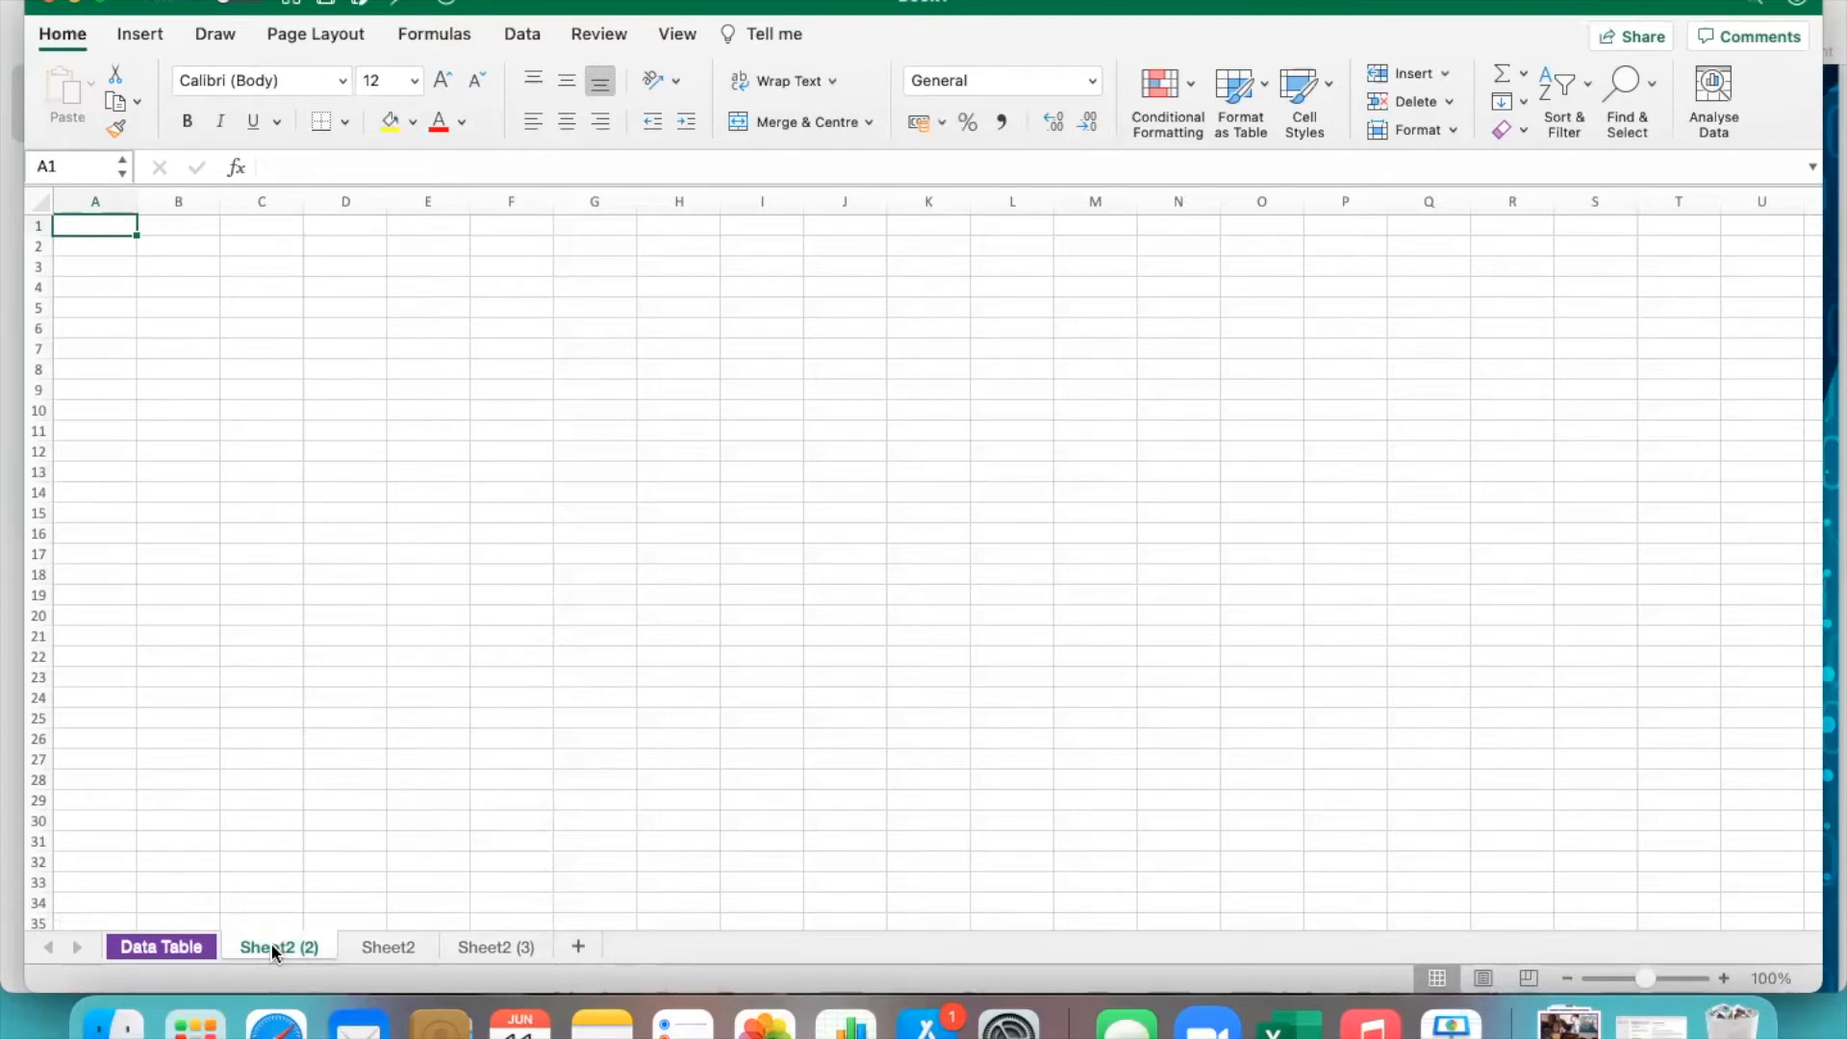
left_click(189, 951)
right_click(189, 950)
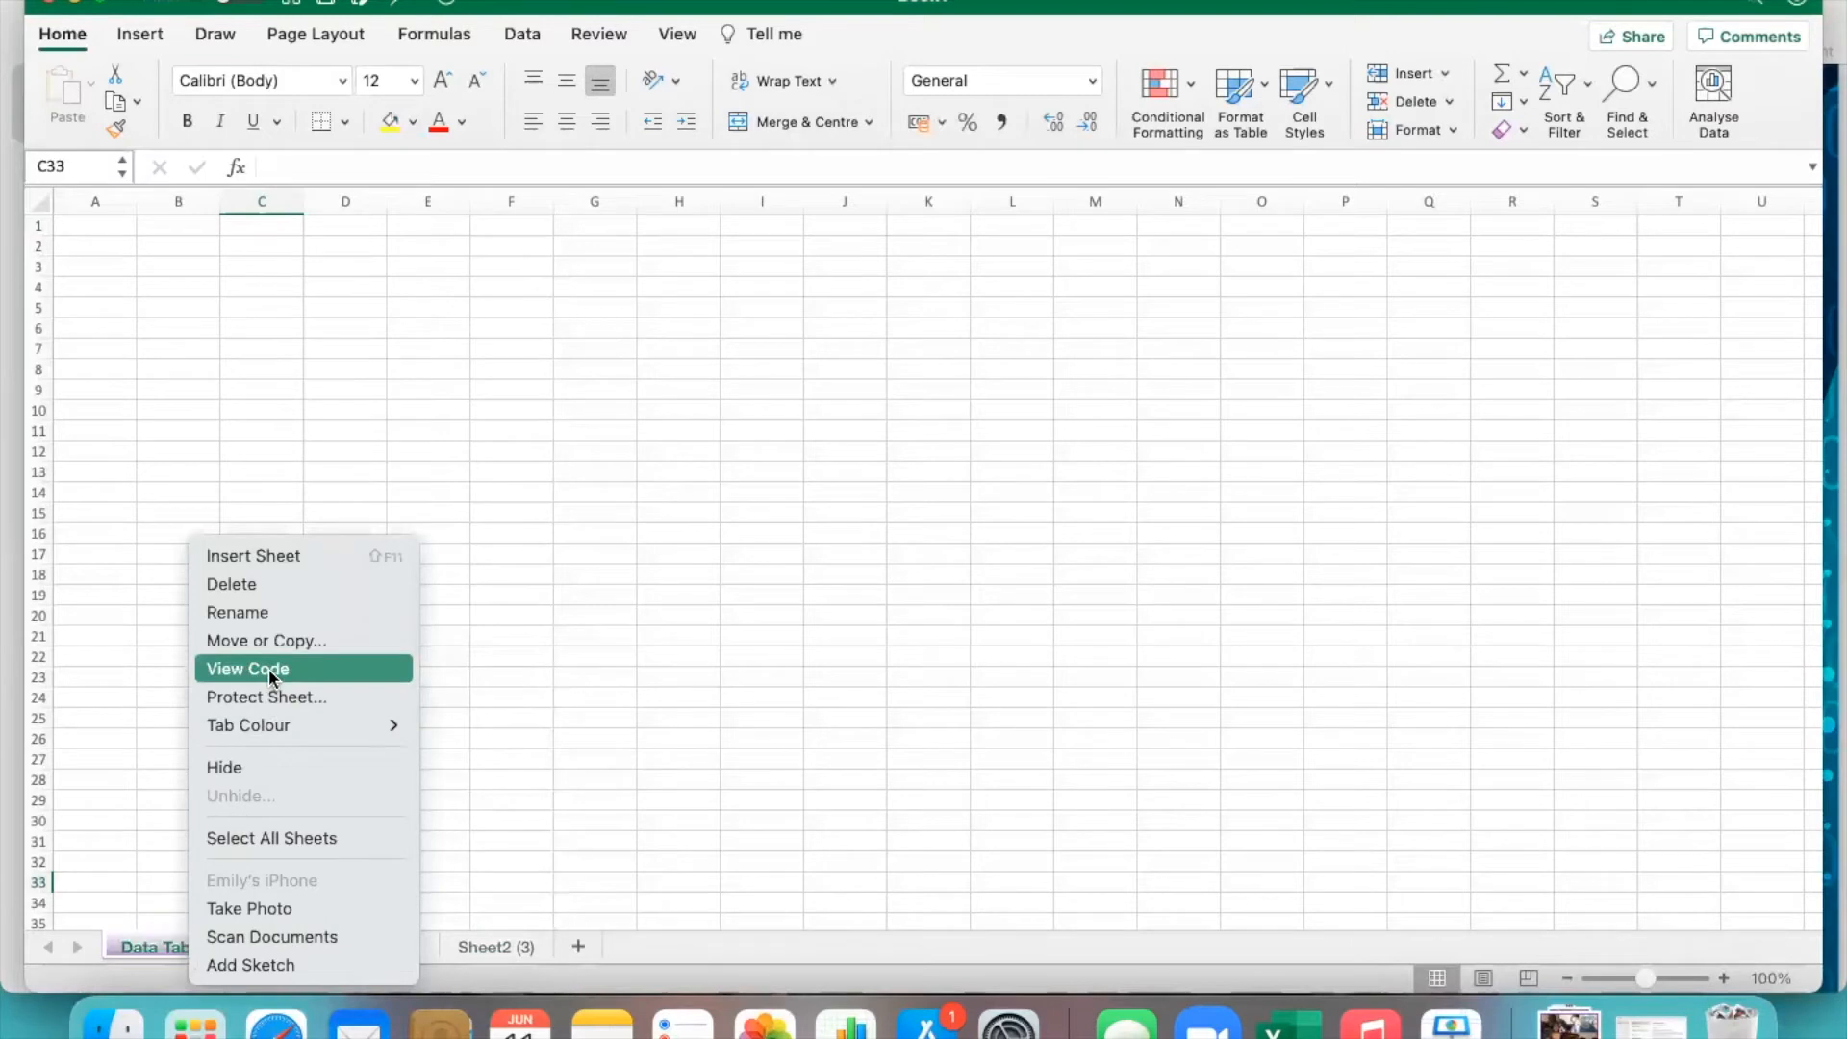
mouse_move(342, 725)
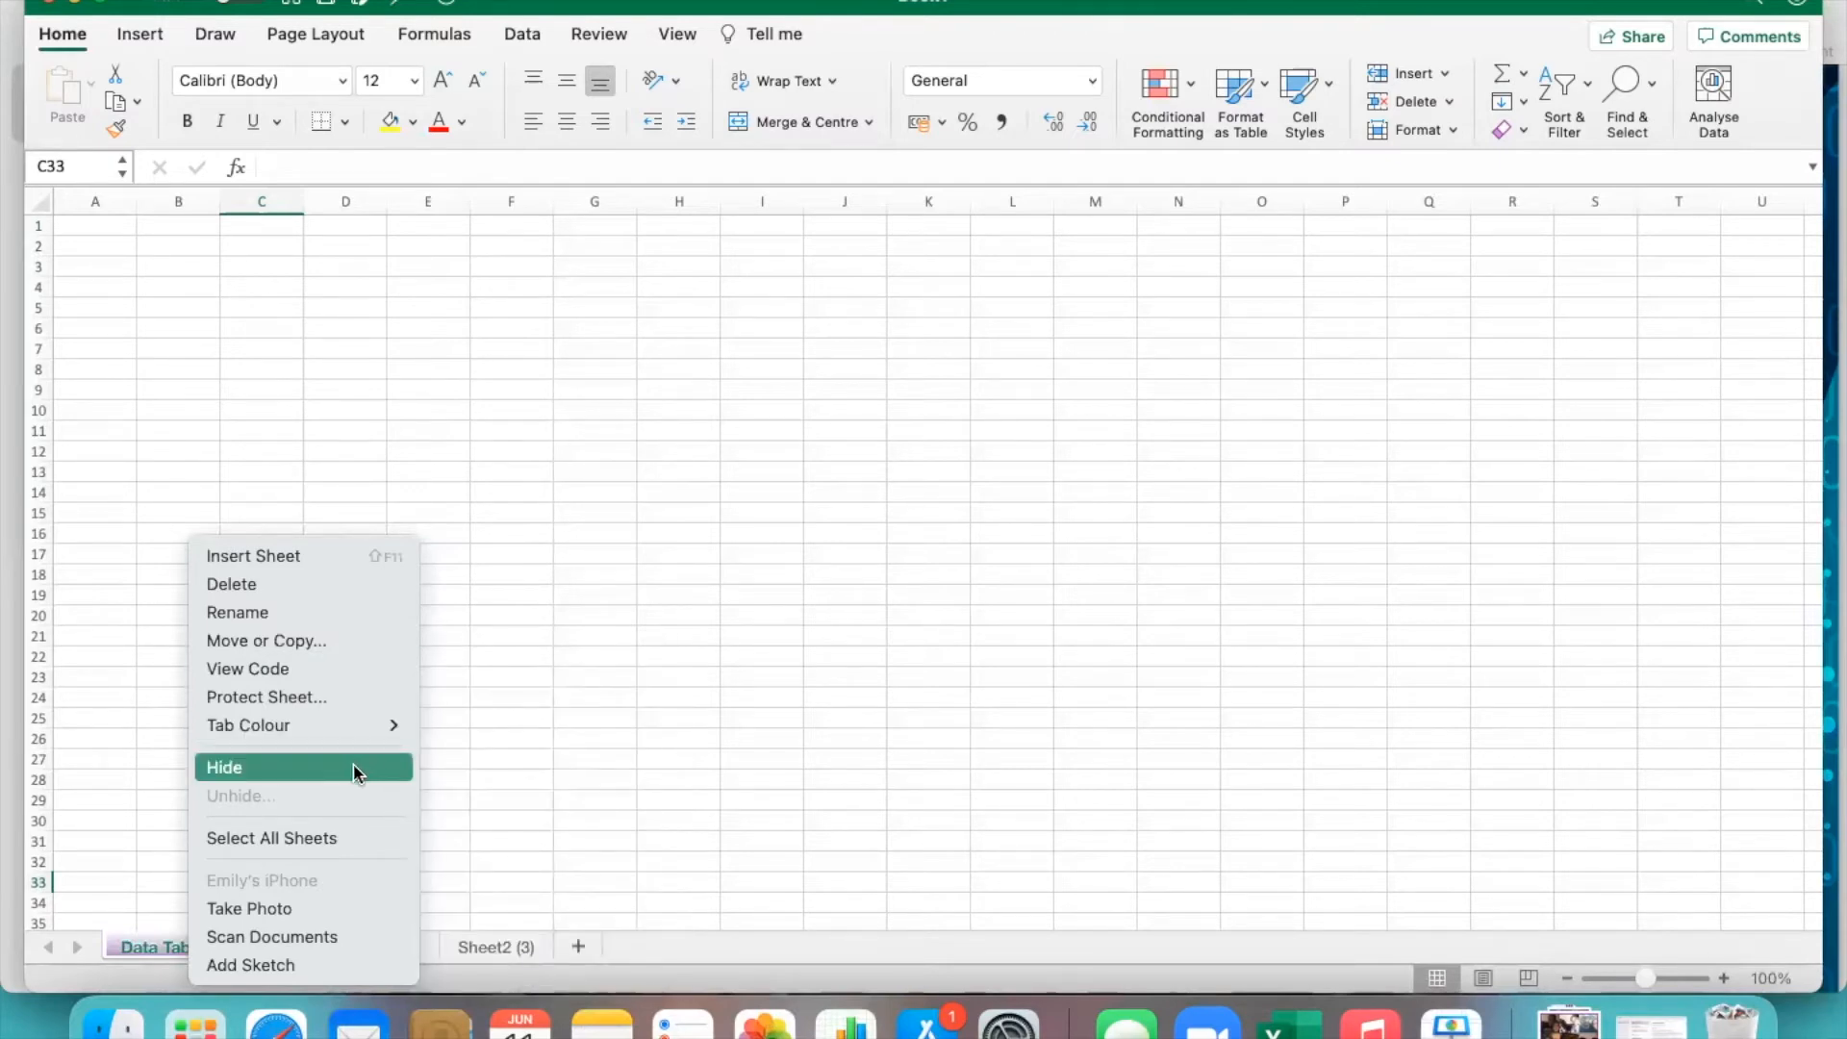
left_click(511, 818)
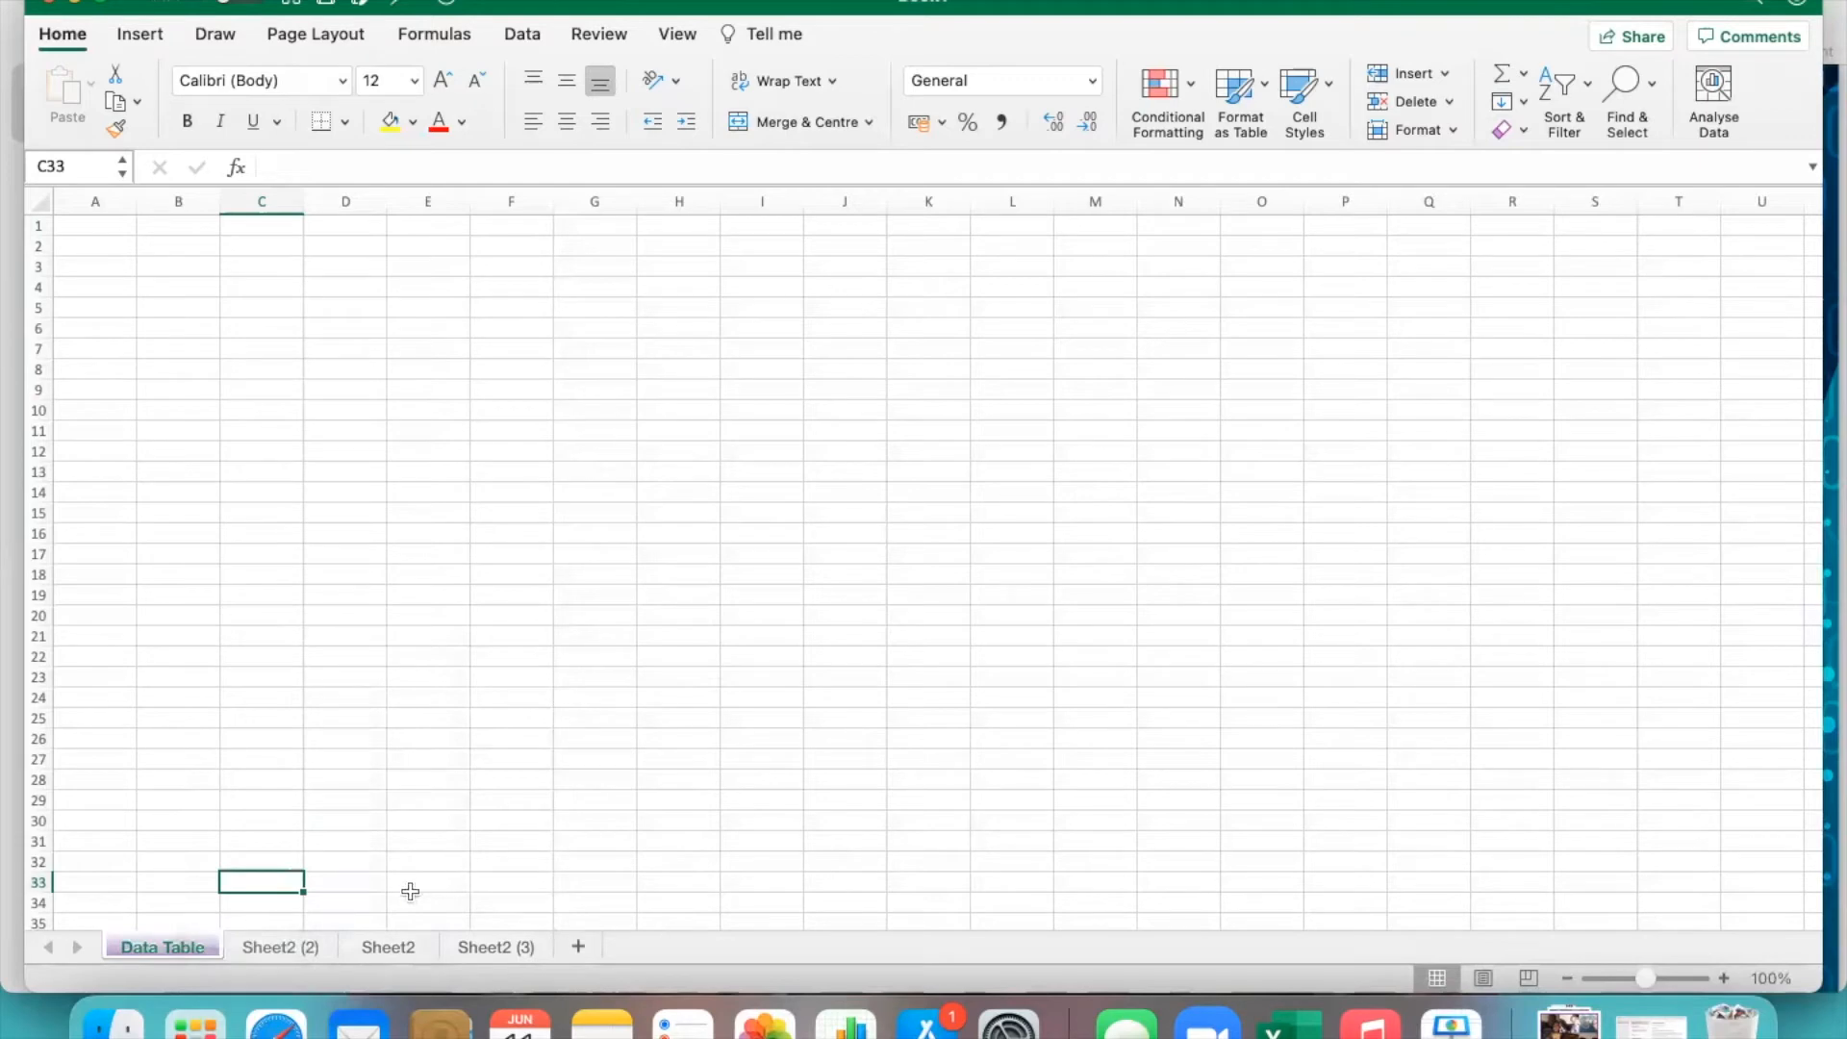
left_click(313, 944)
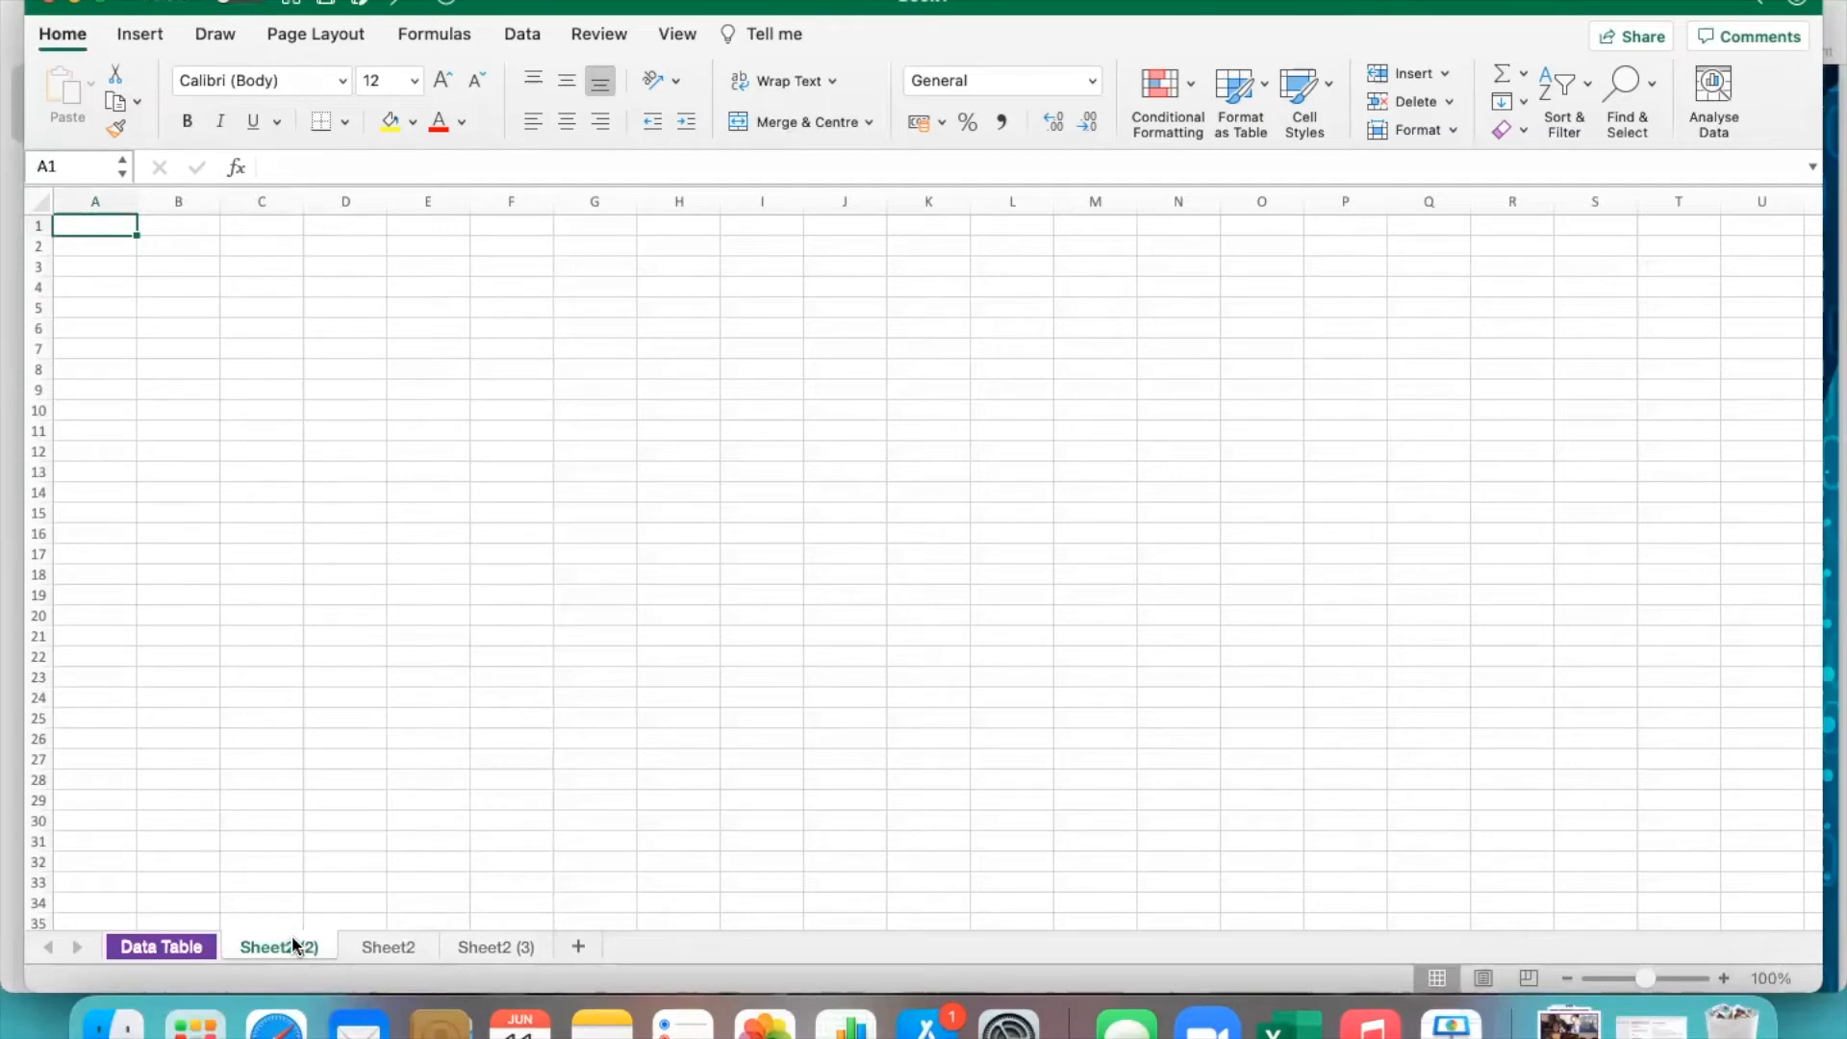
Hide the Sheet2 (2) worksheet and unhide it again.
right_click(293, 944)
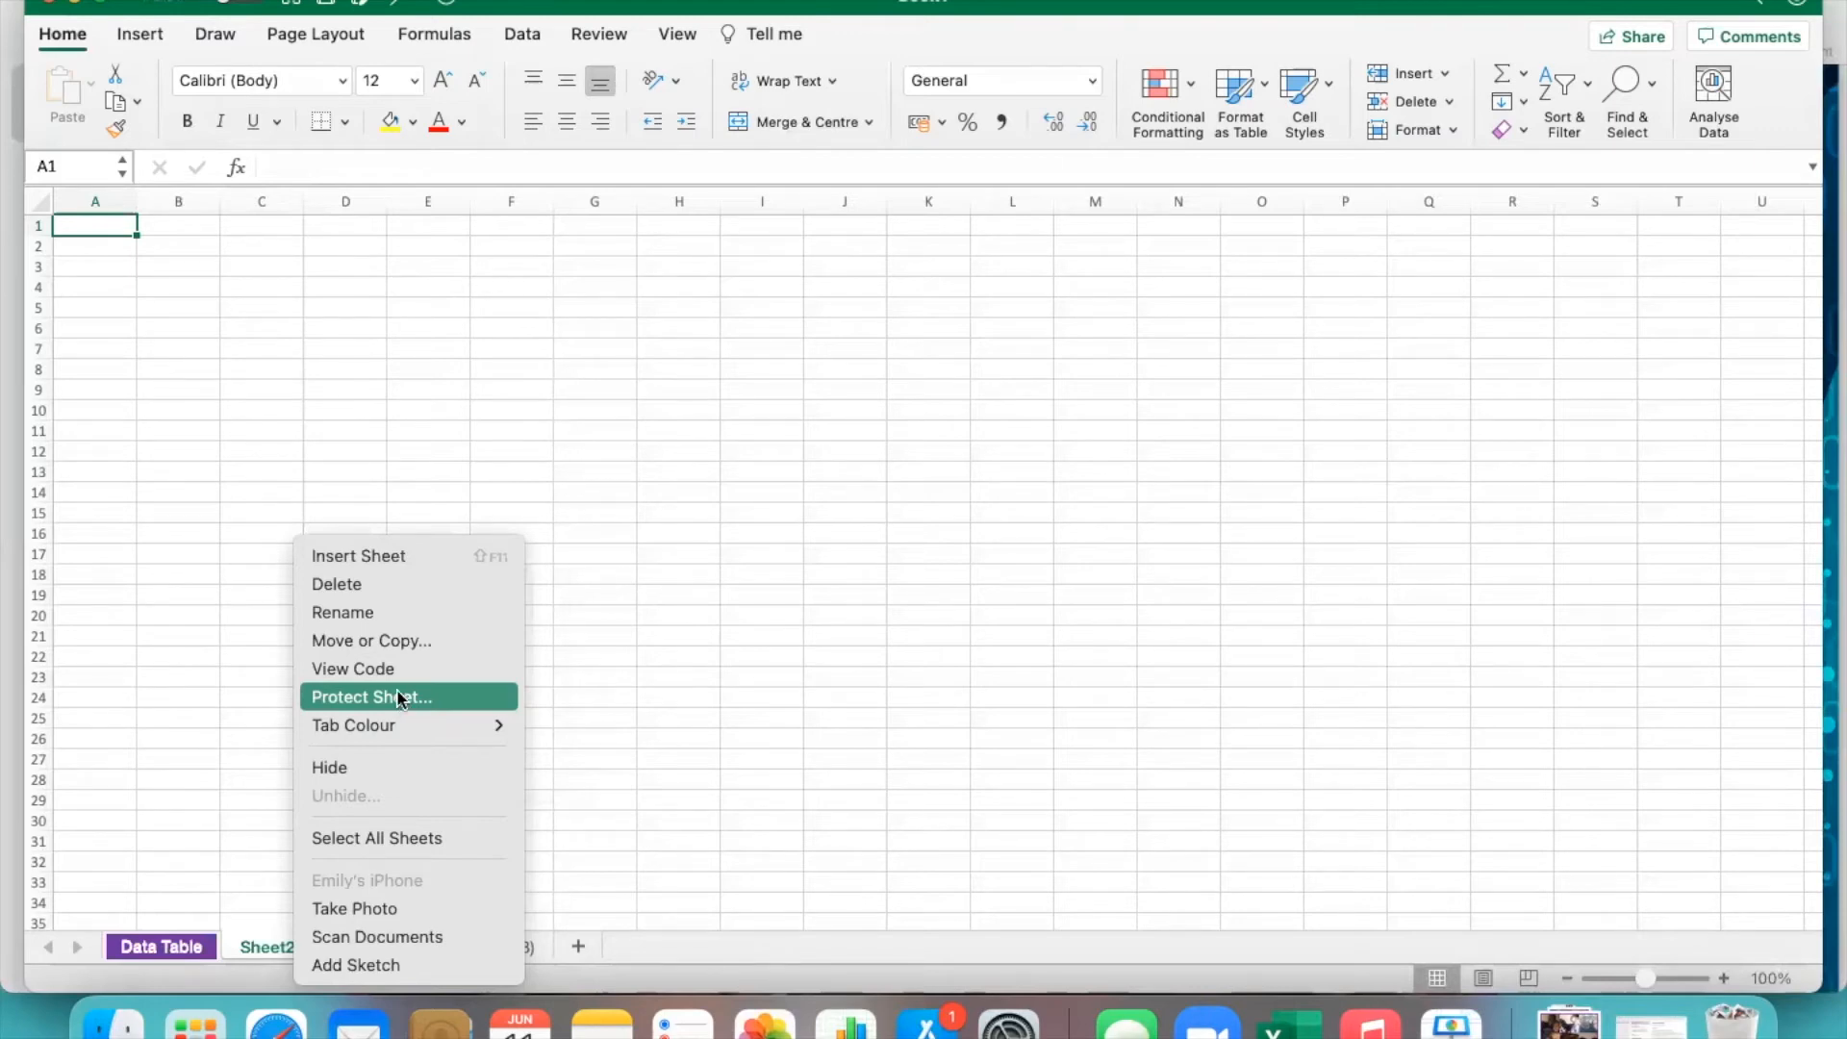
left_click(371, 766)
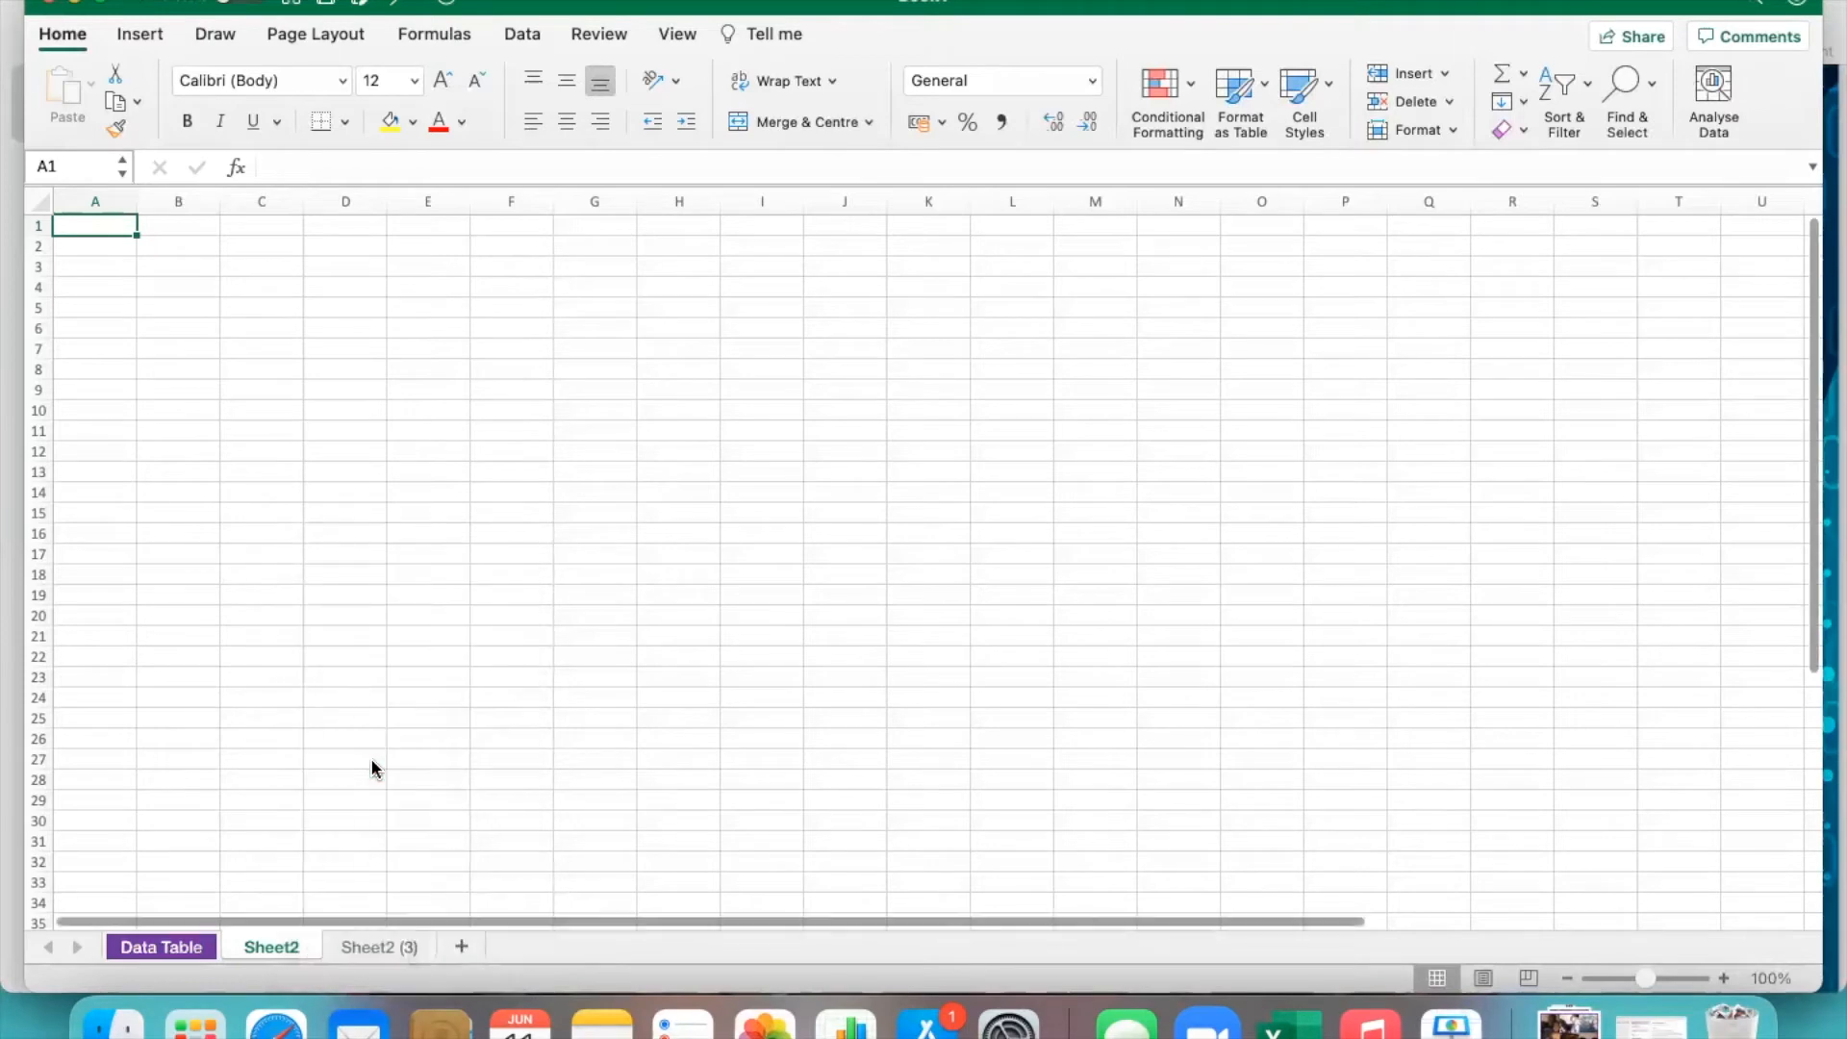
right_click(295, 949)
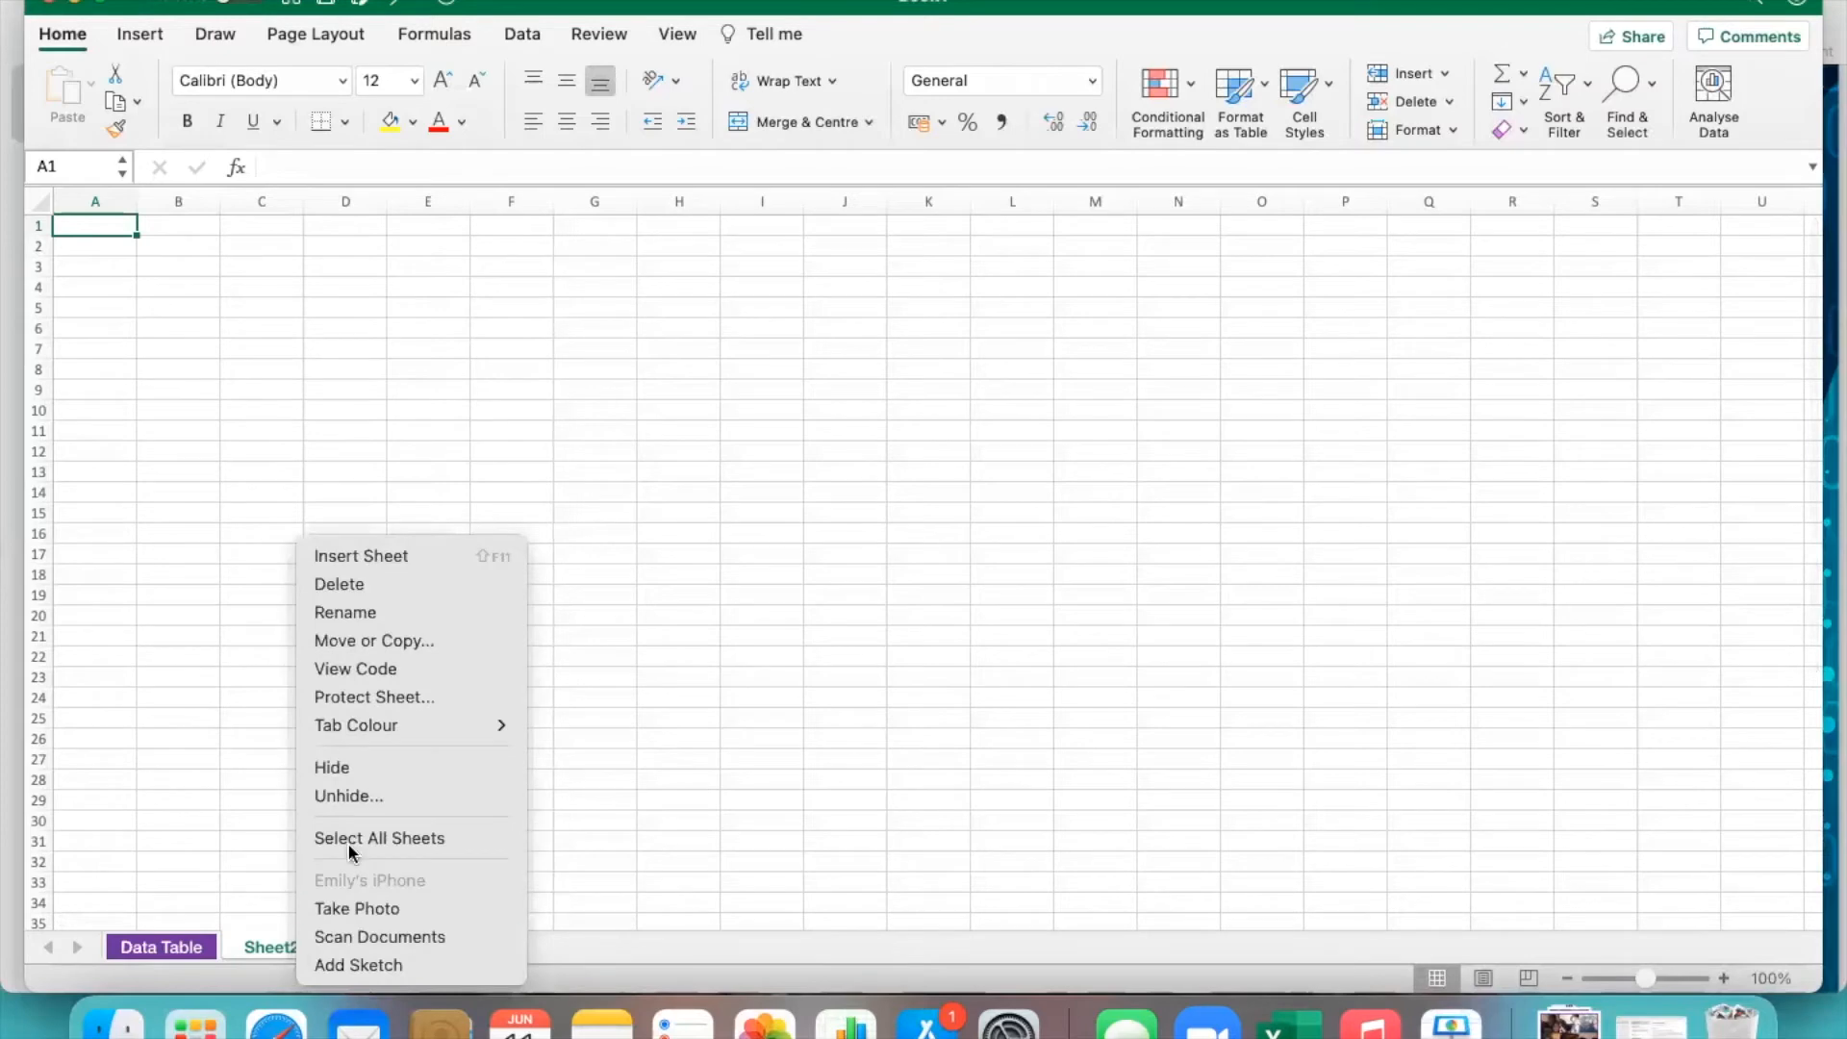
left_click(364, 796)
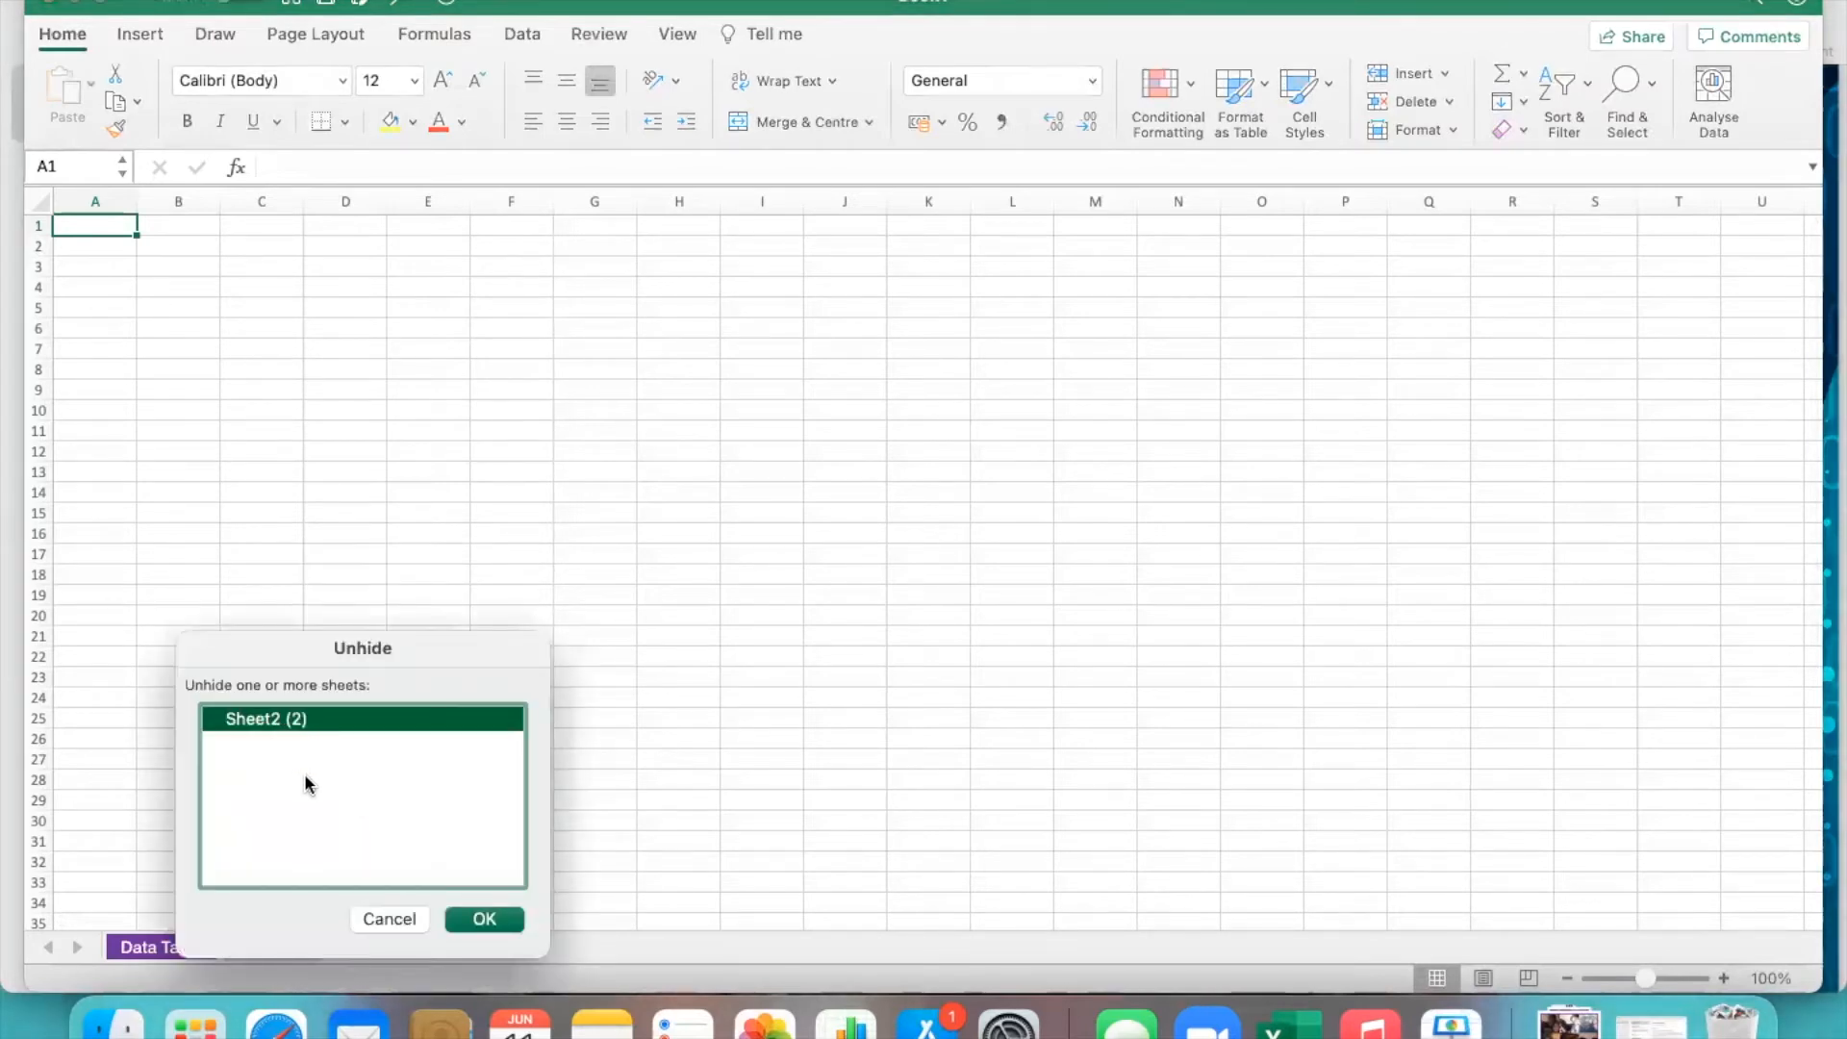
left_click(485, 919)
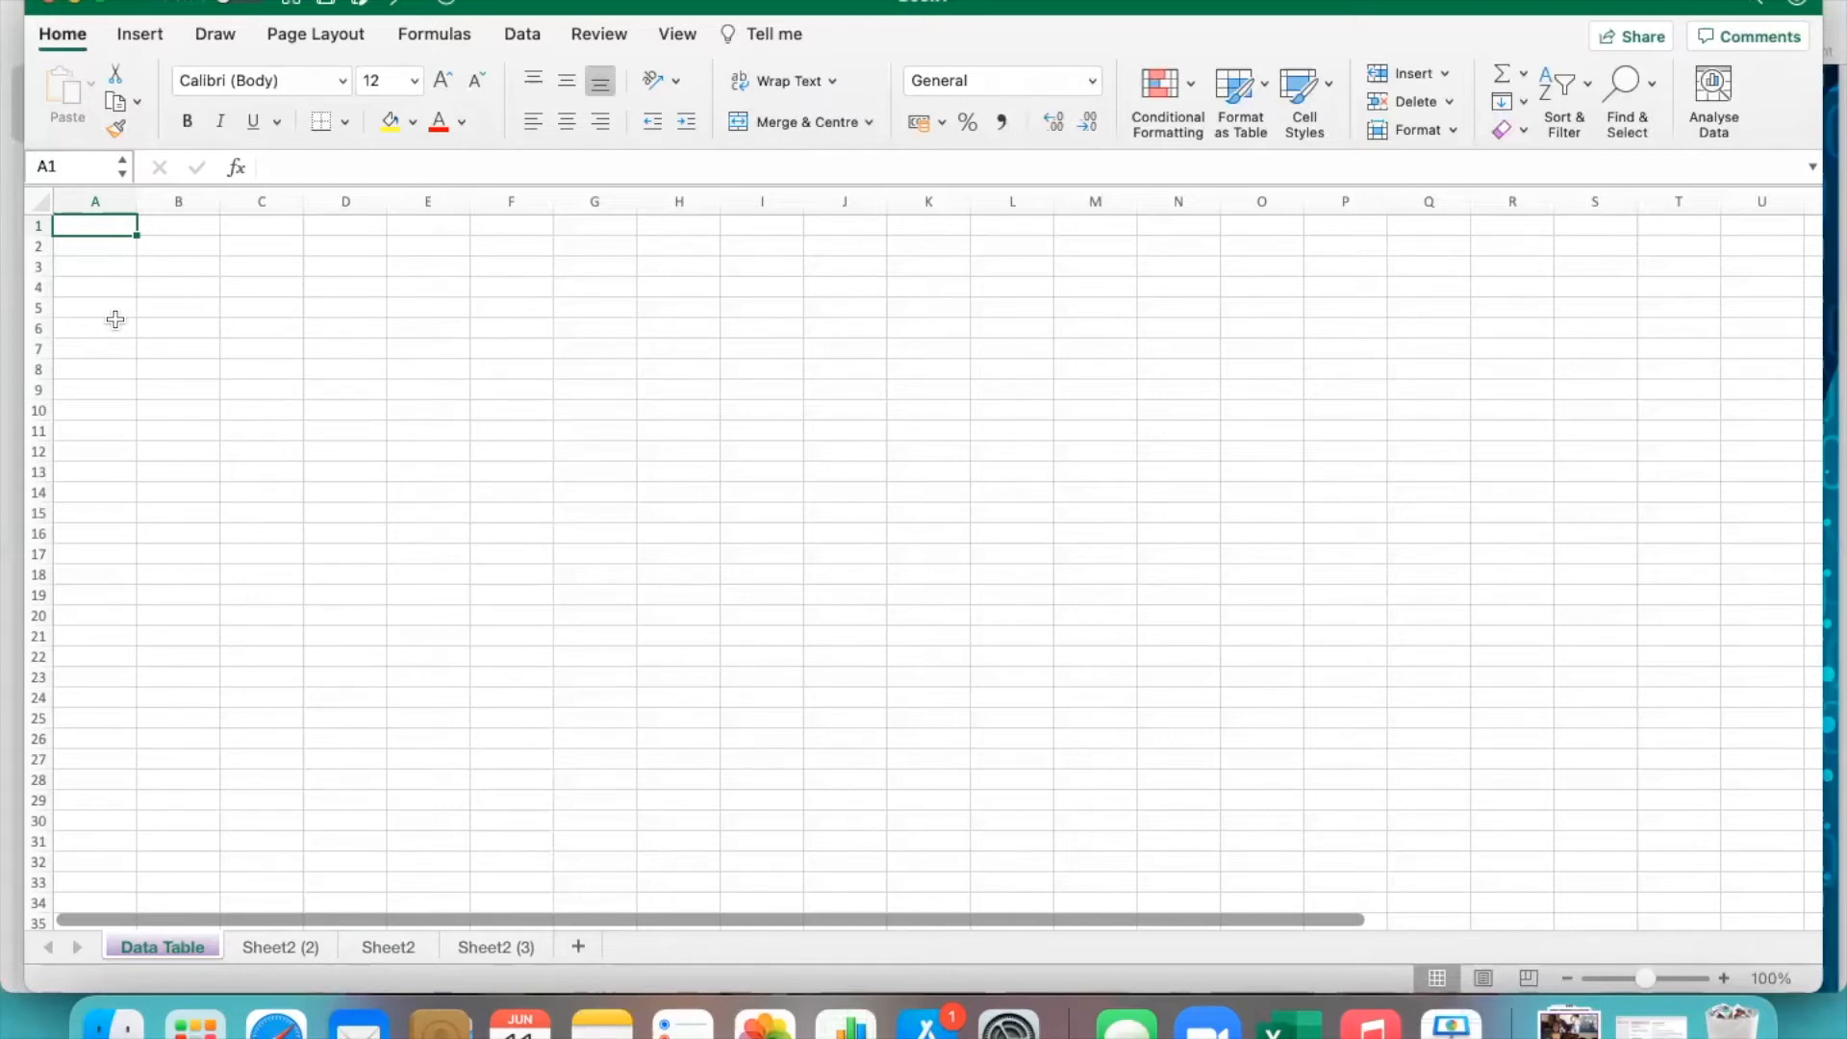
On the Data Table sheet, enter the labels Mortgage / Rent, Gas / Electricity and Insurance in cells A2 to A4.
key("Down")
type("Mort")
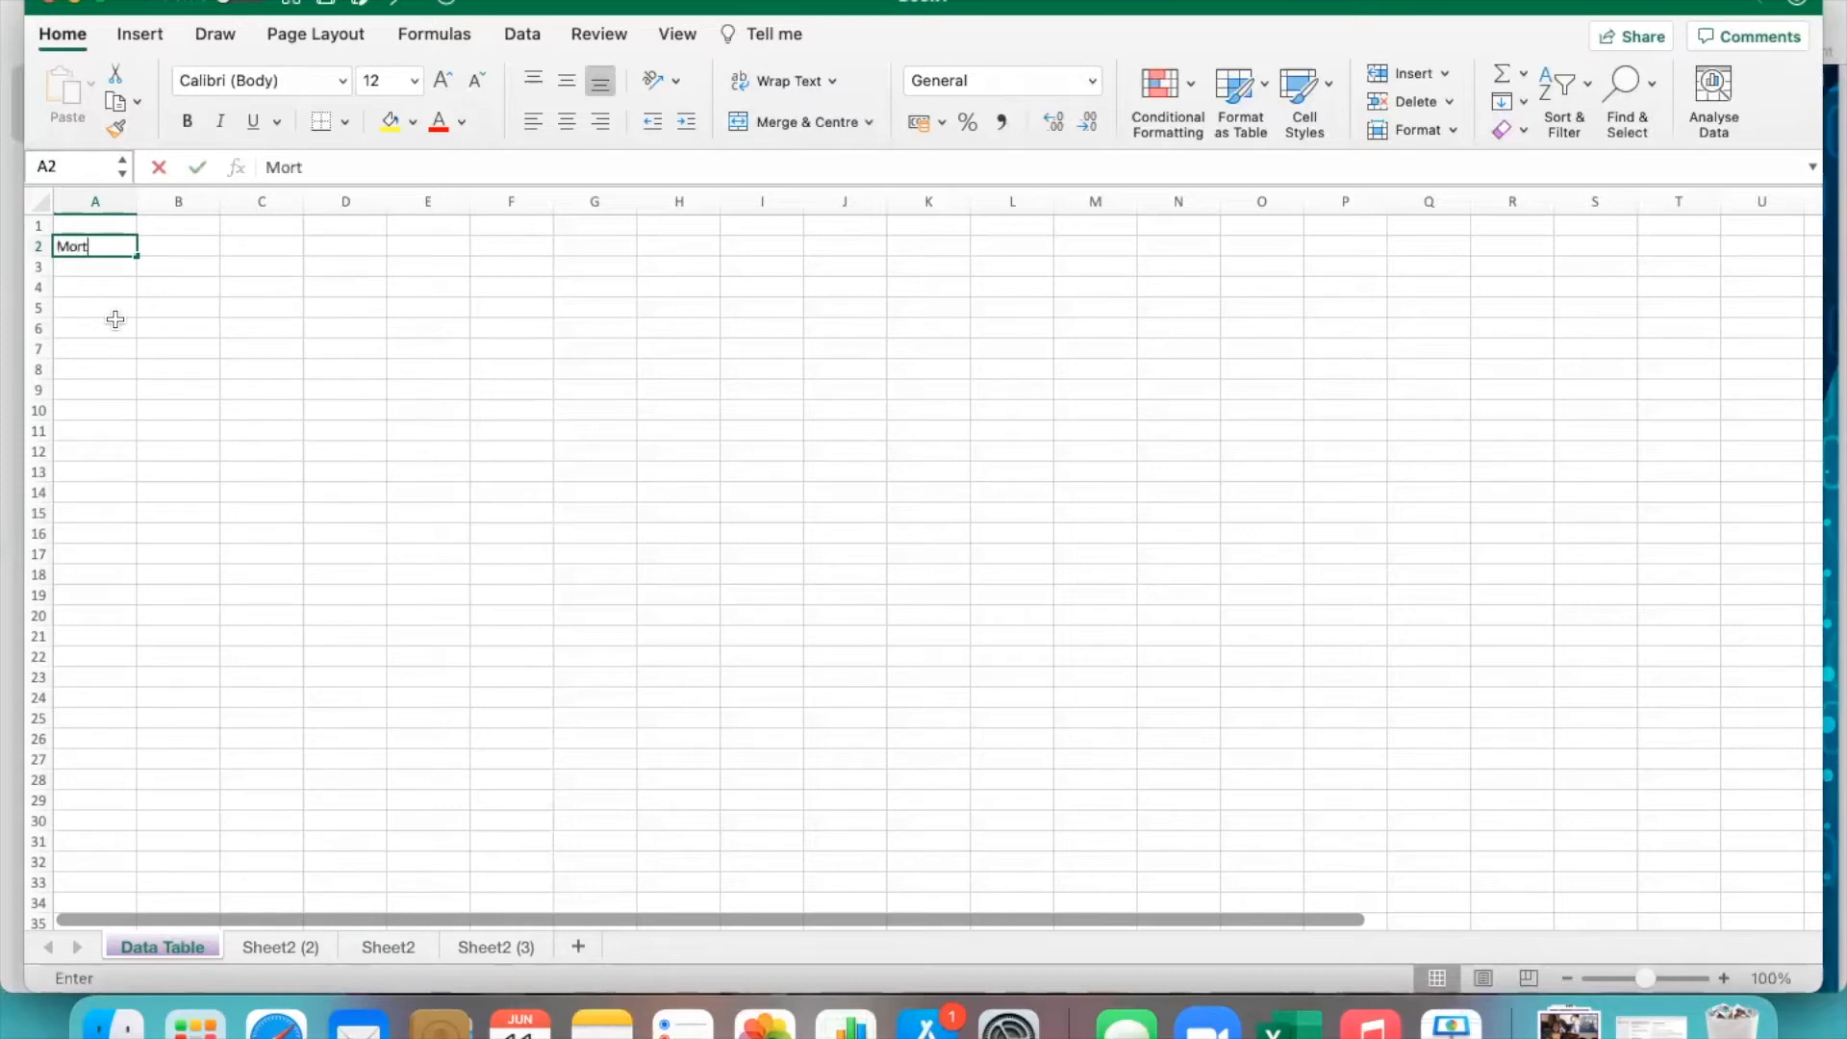
type("gage / Rent")
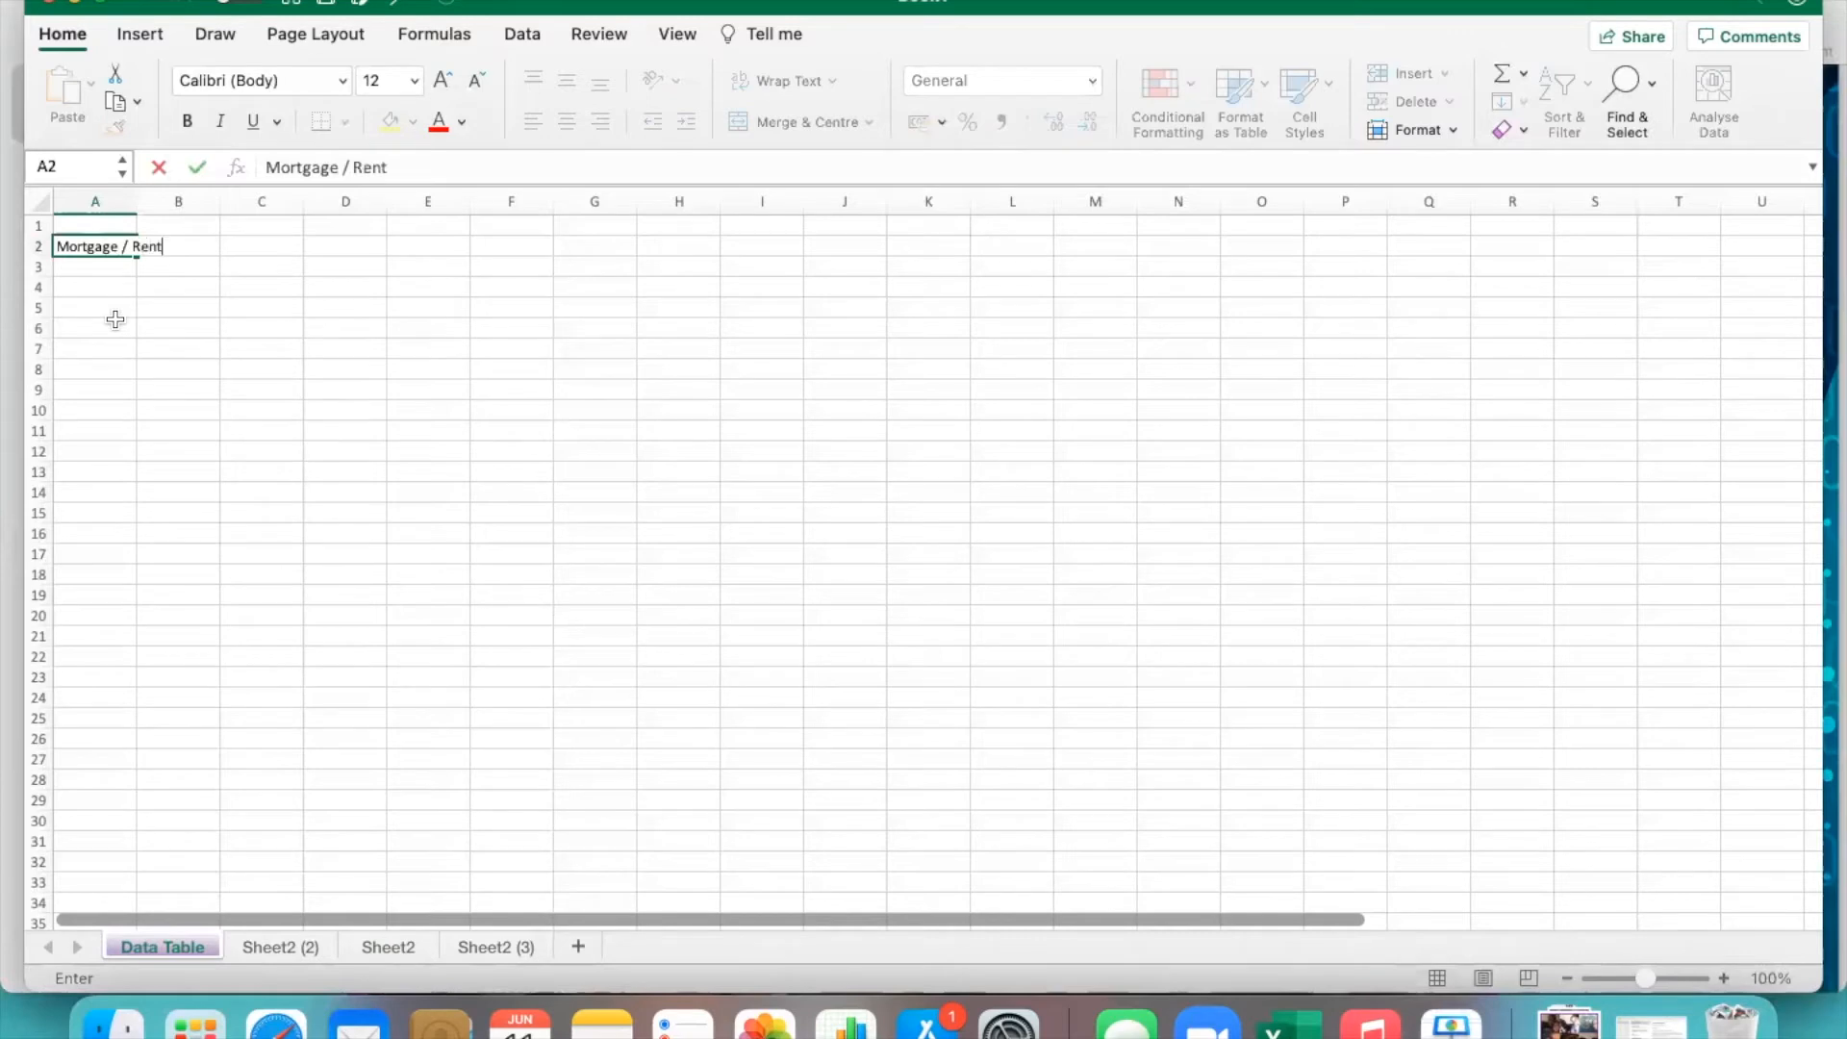
key("Return")
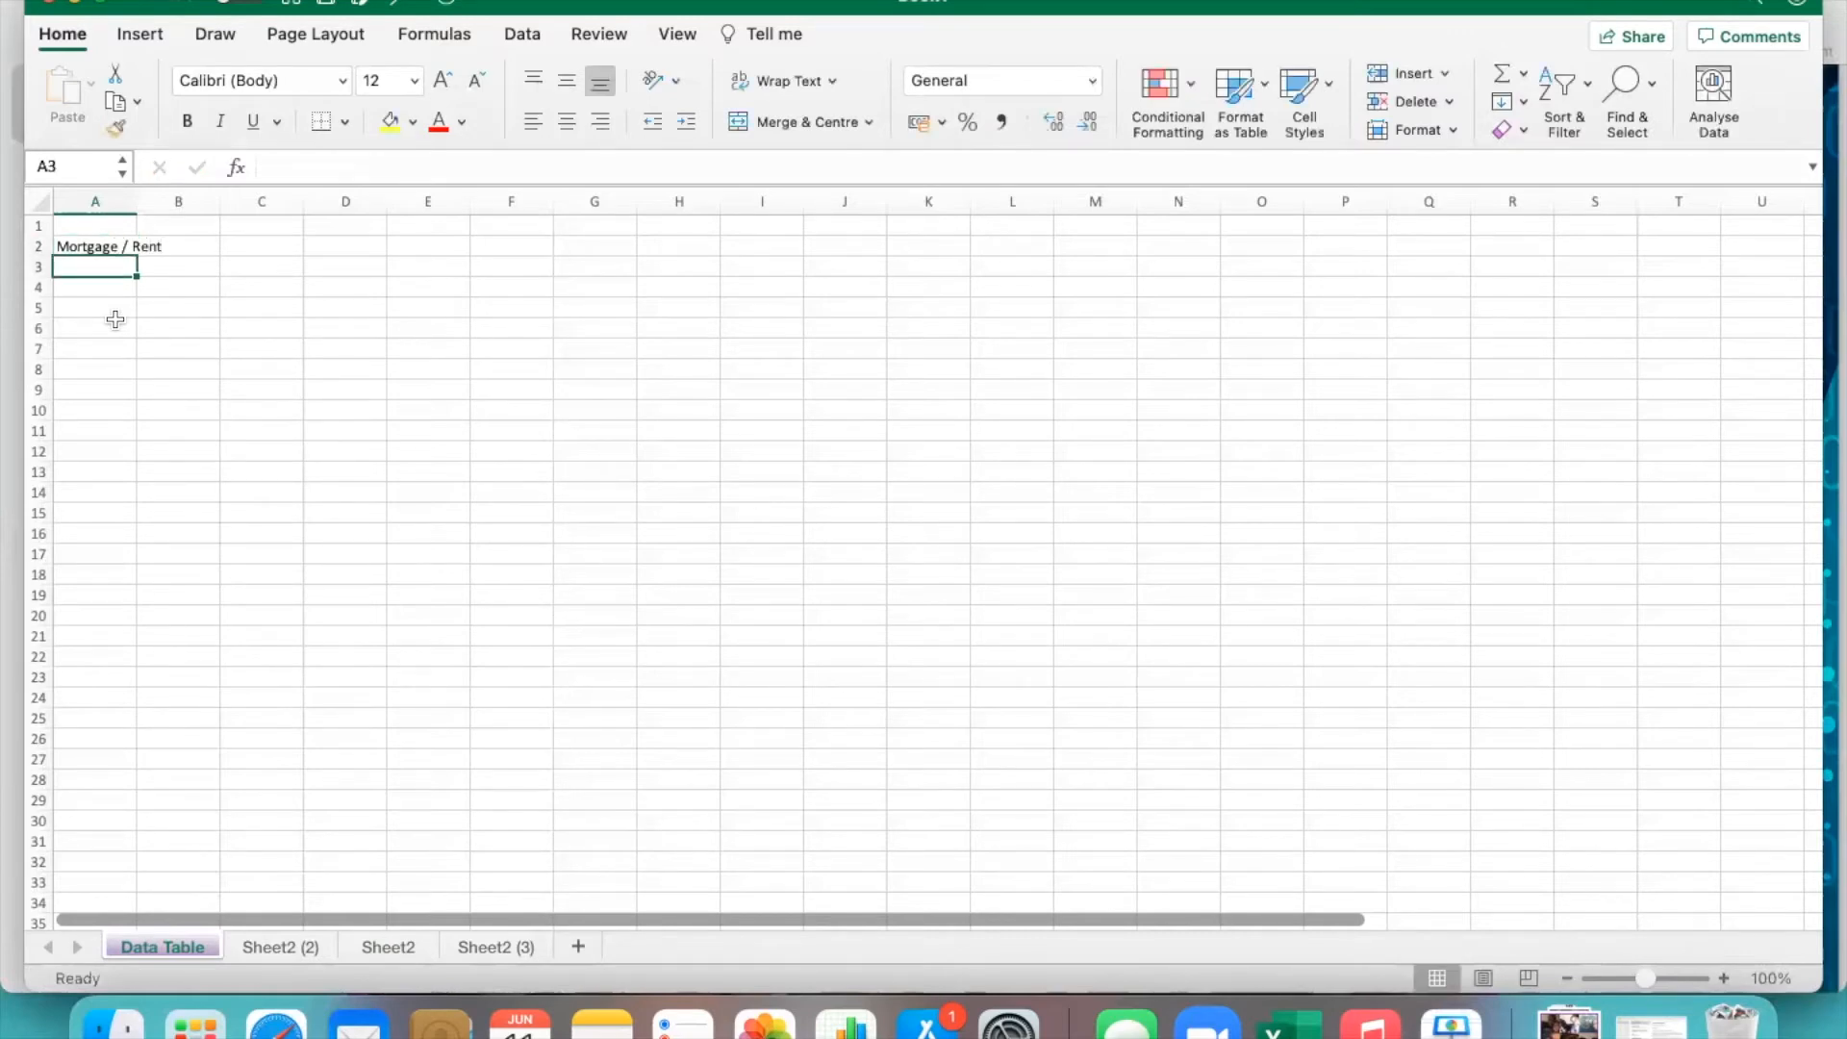
type("Gas")
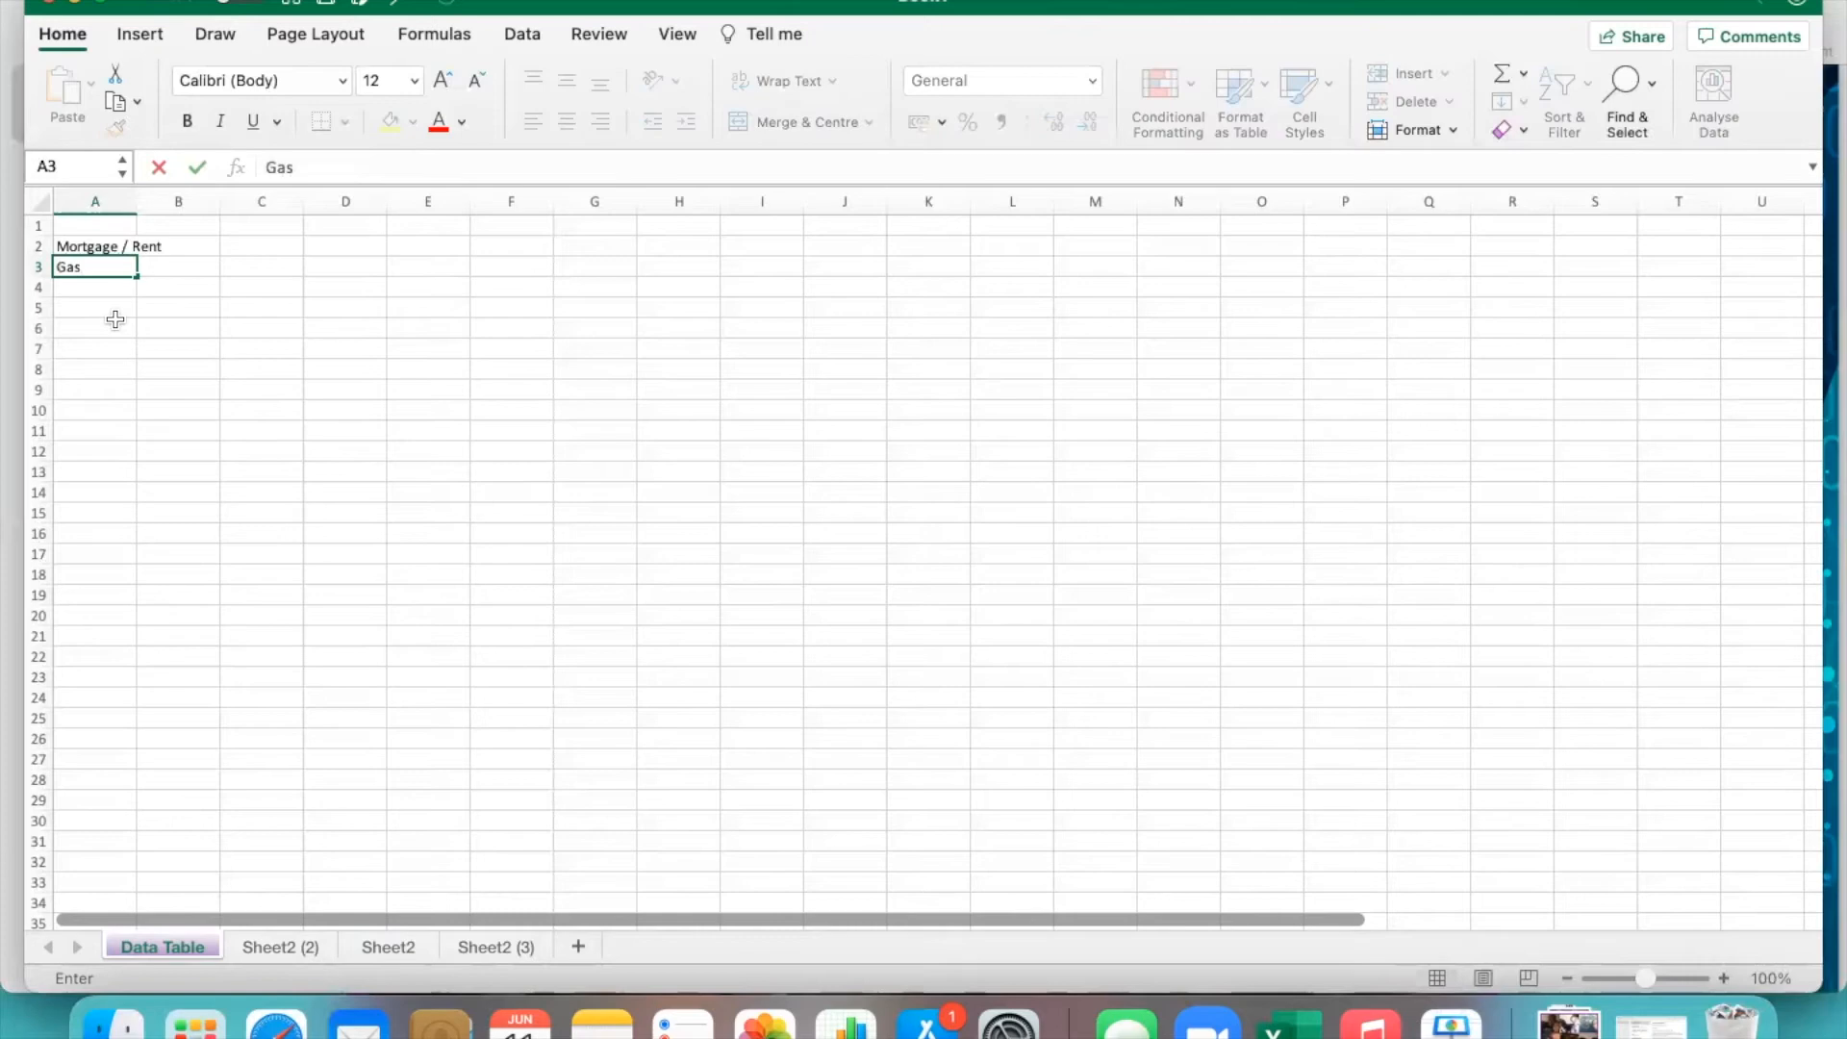
type(" / Electricity")
key("Return")
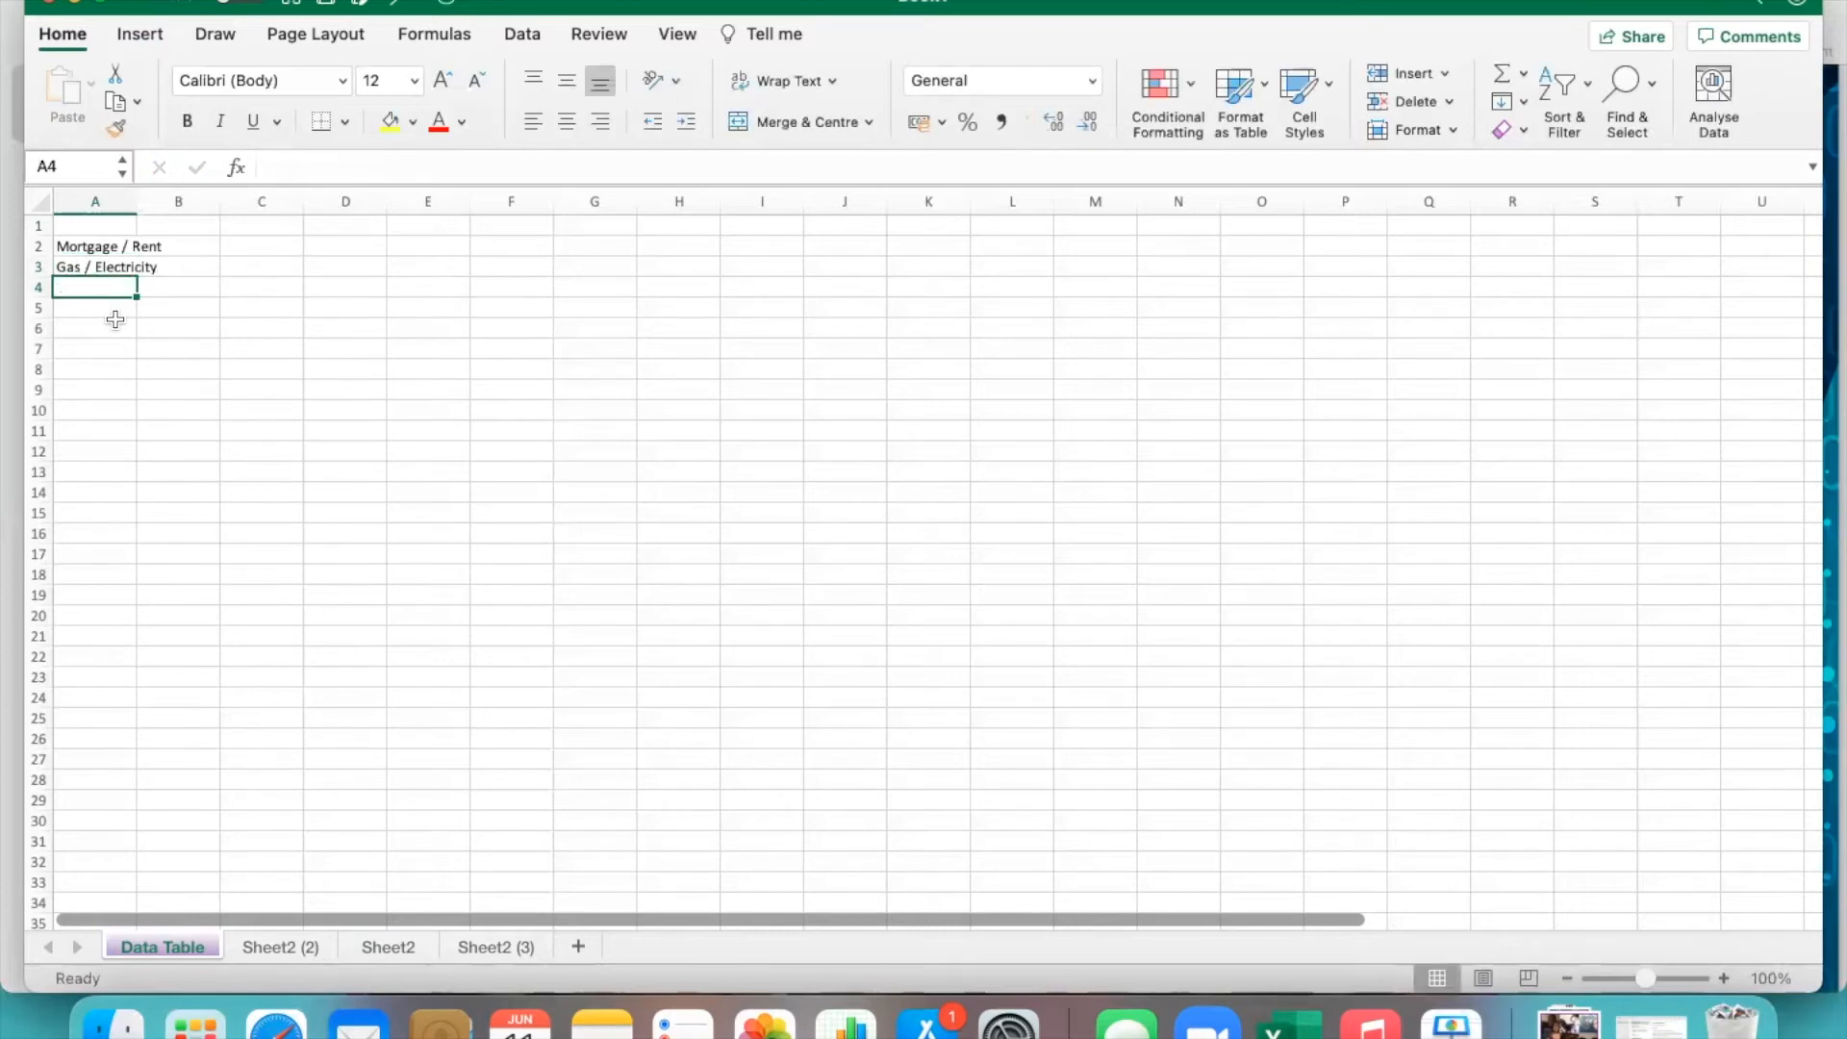
type("Insurance")
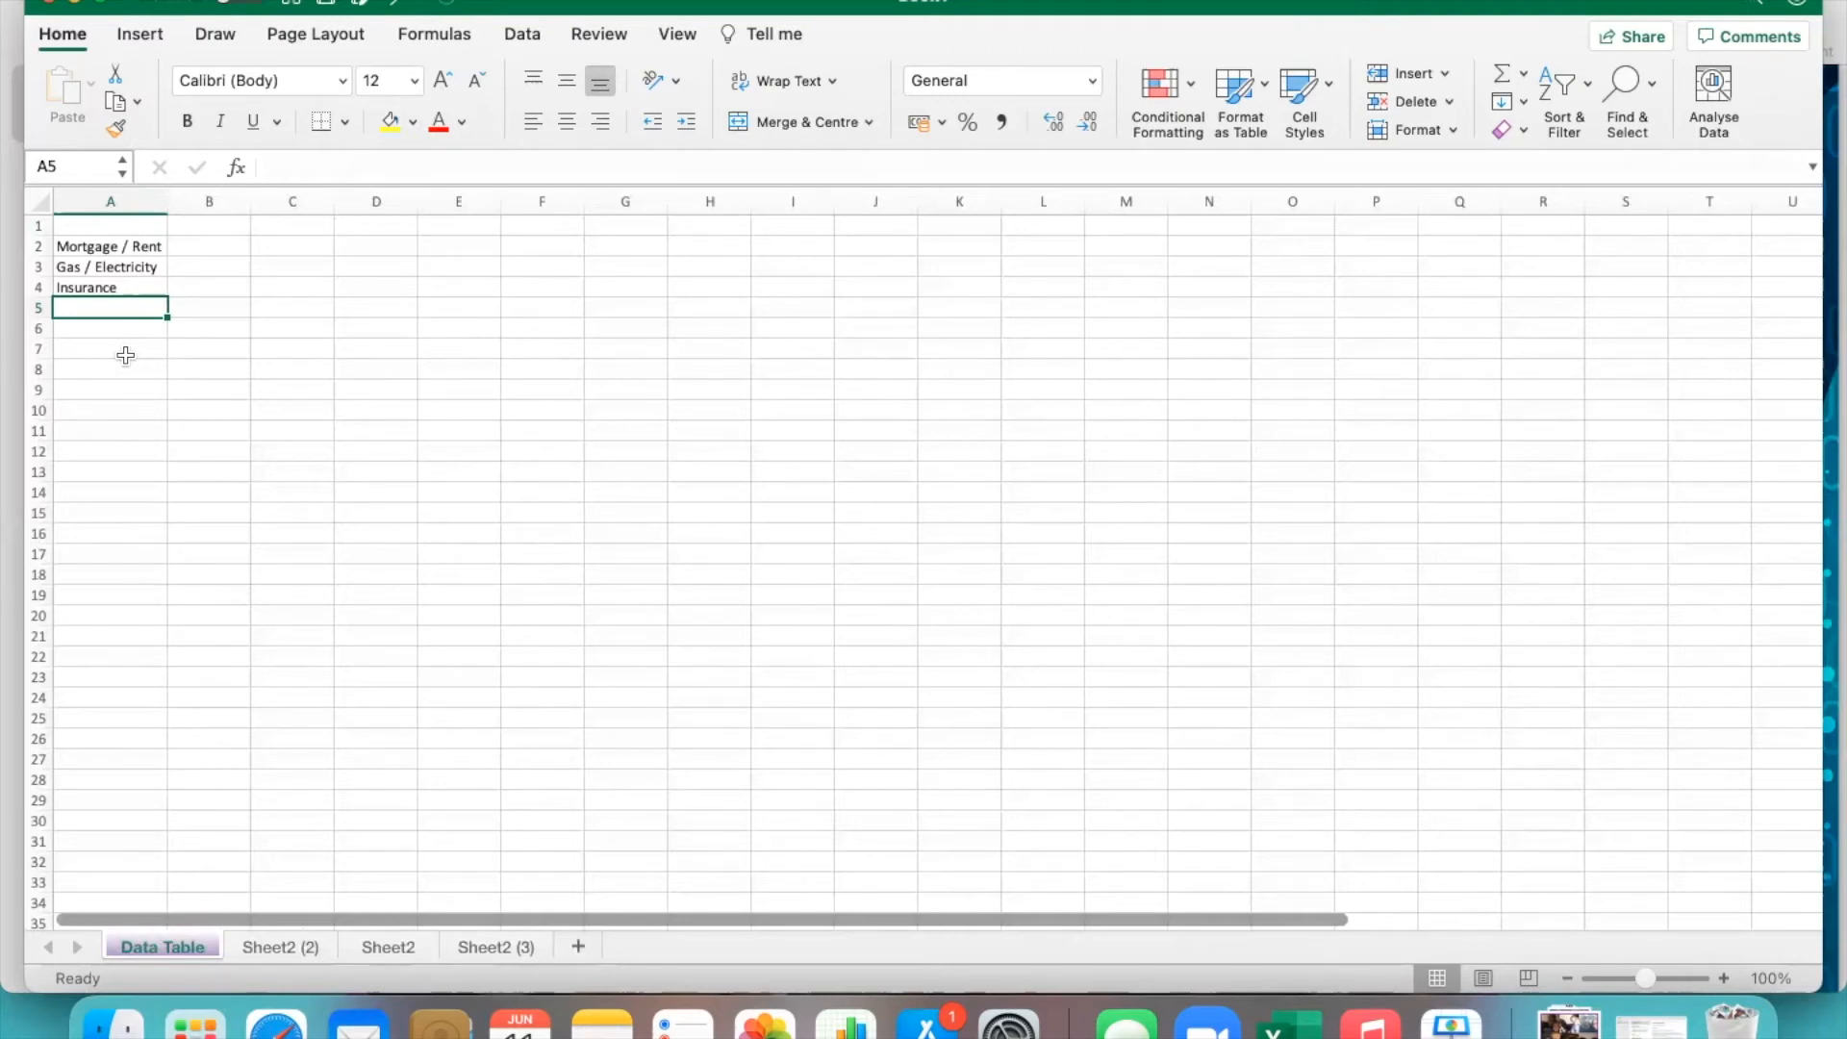
Continue the list in cells A5 to A7 with Petrol, Food and Pet Food.
type("Petrol")
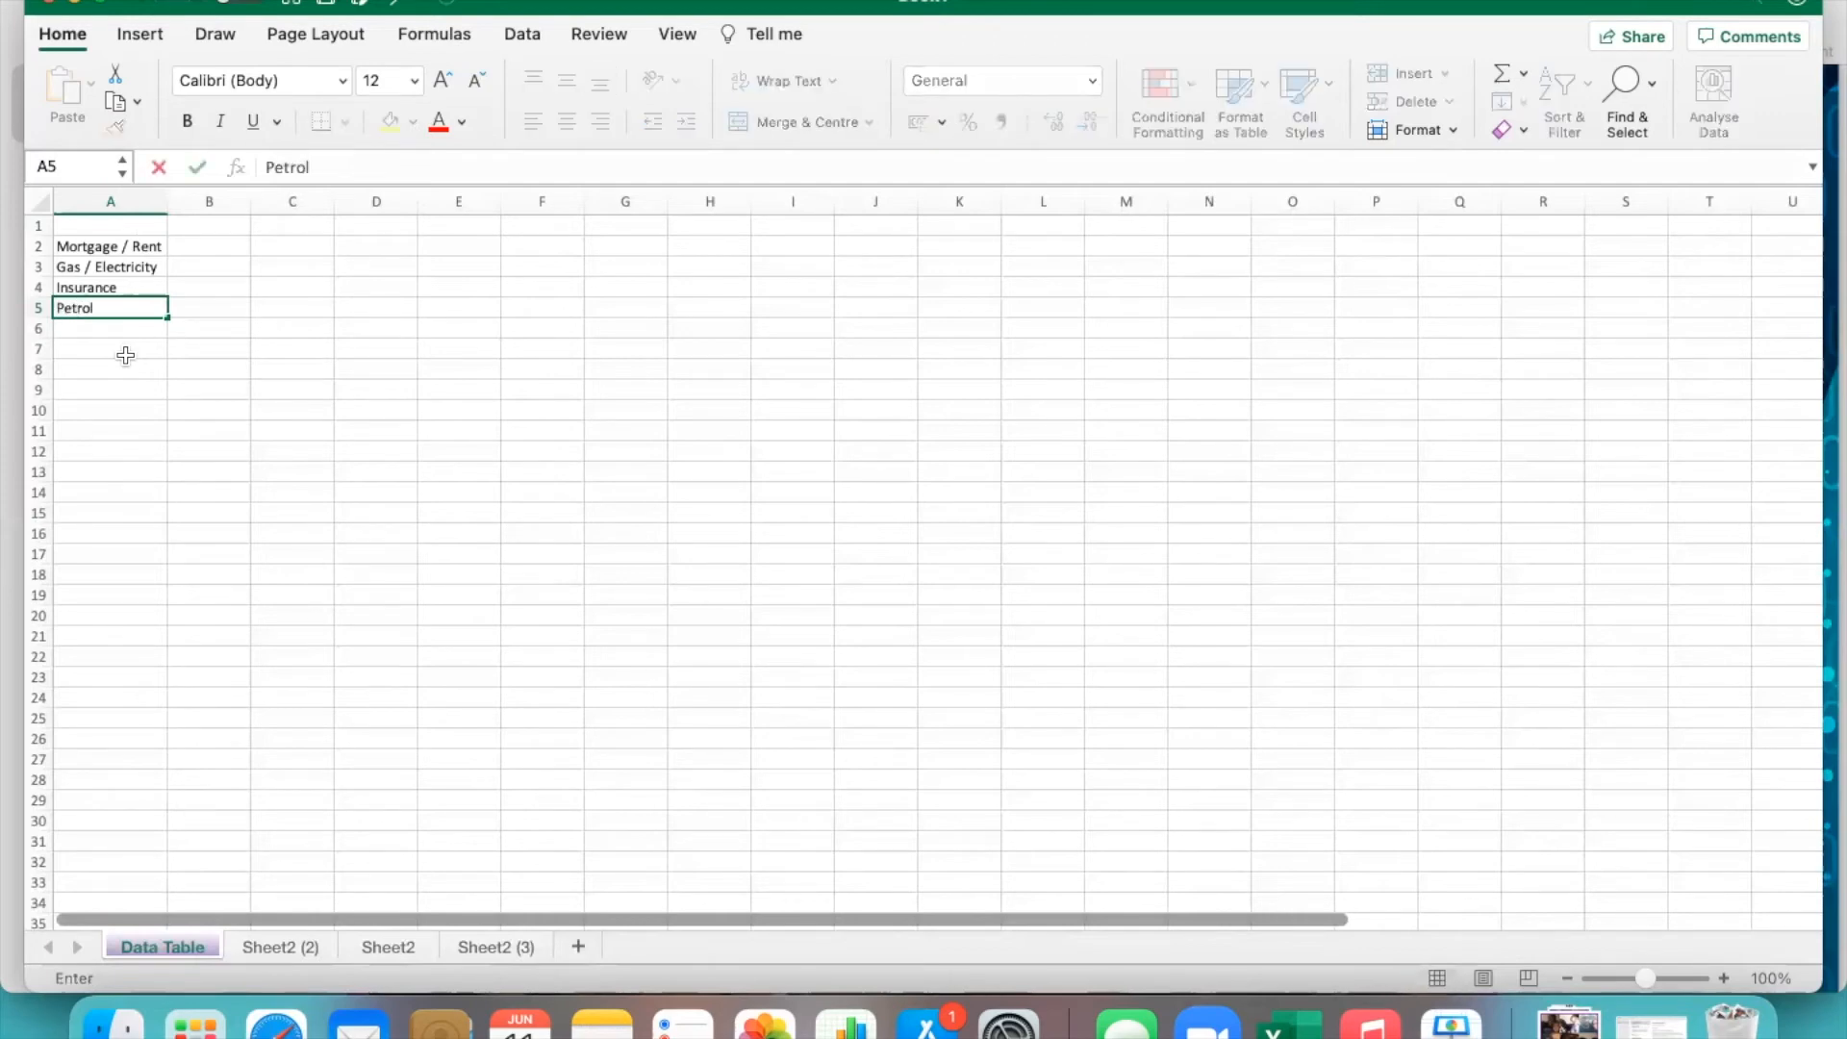
key("Return")
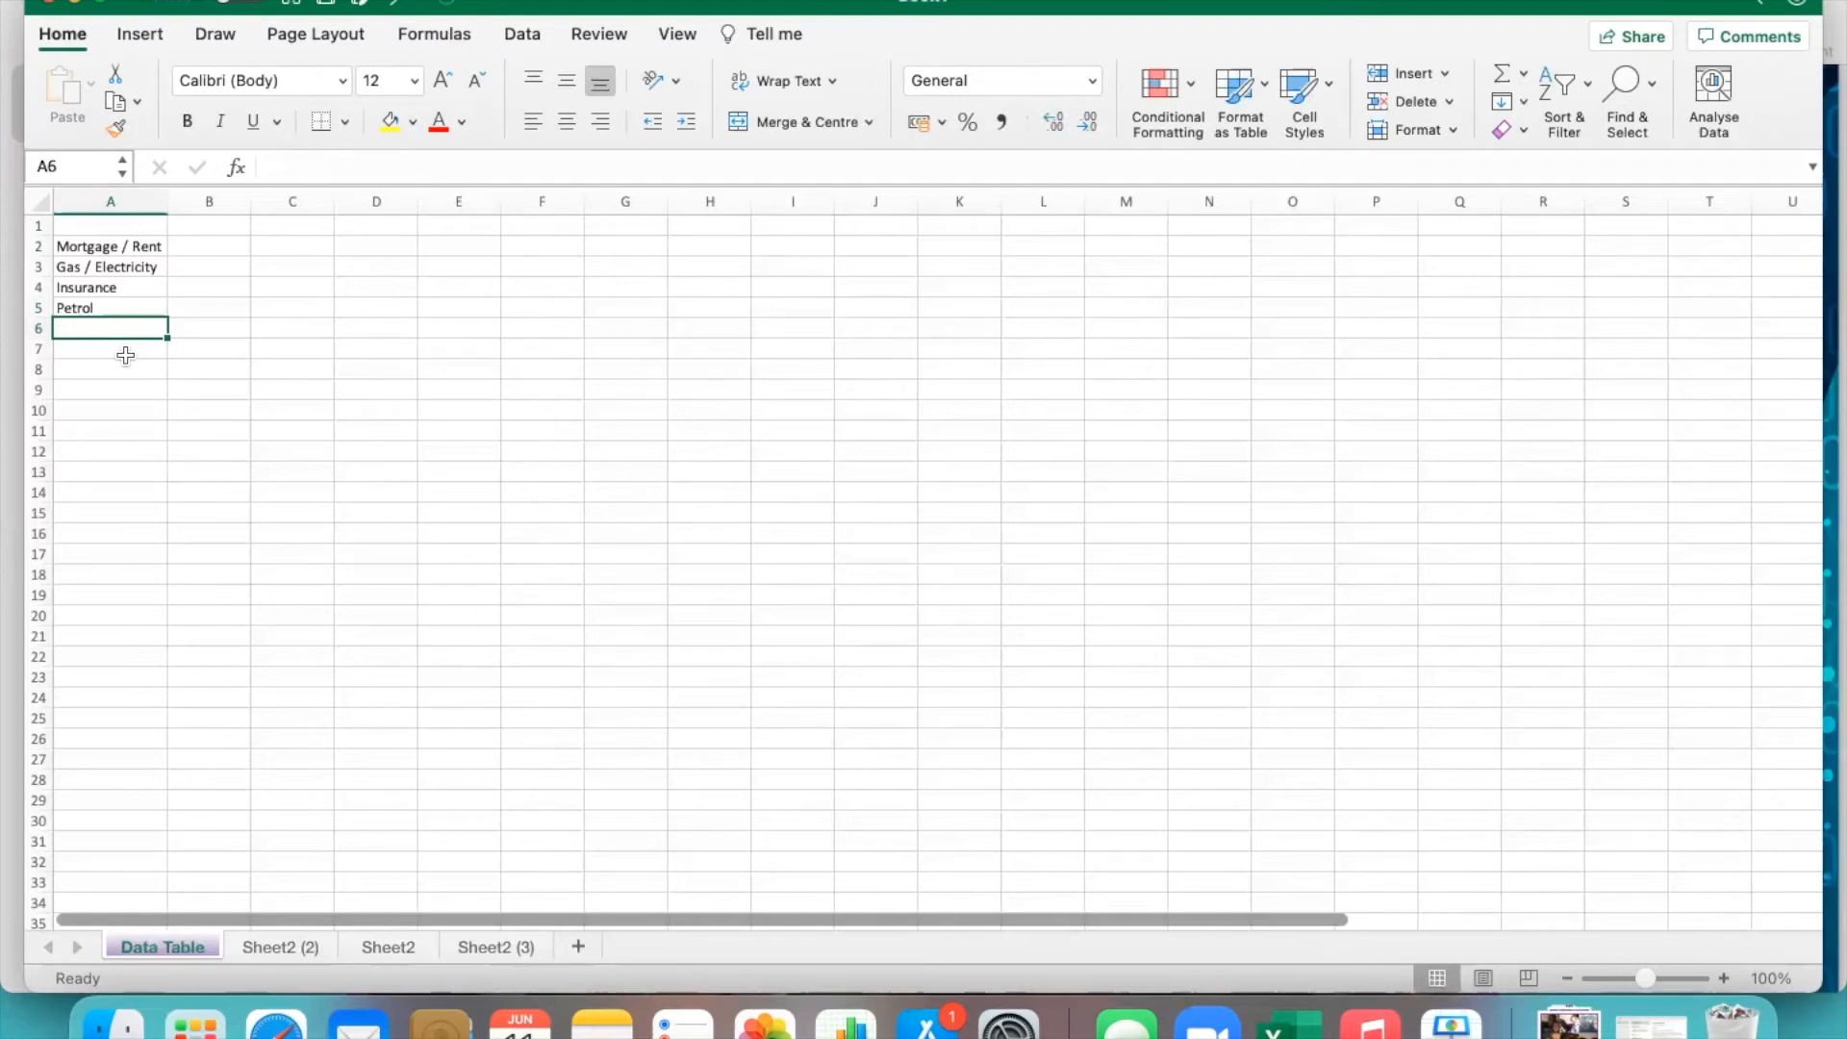
type("Food")
key("Return")
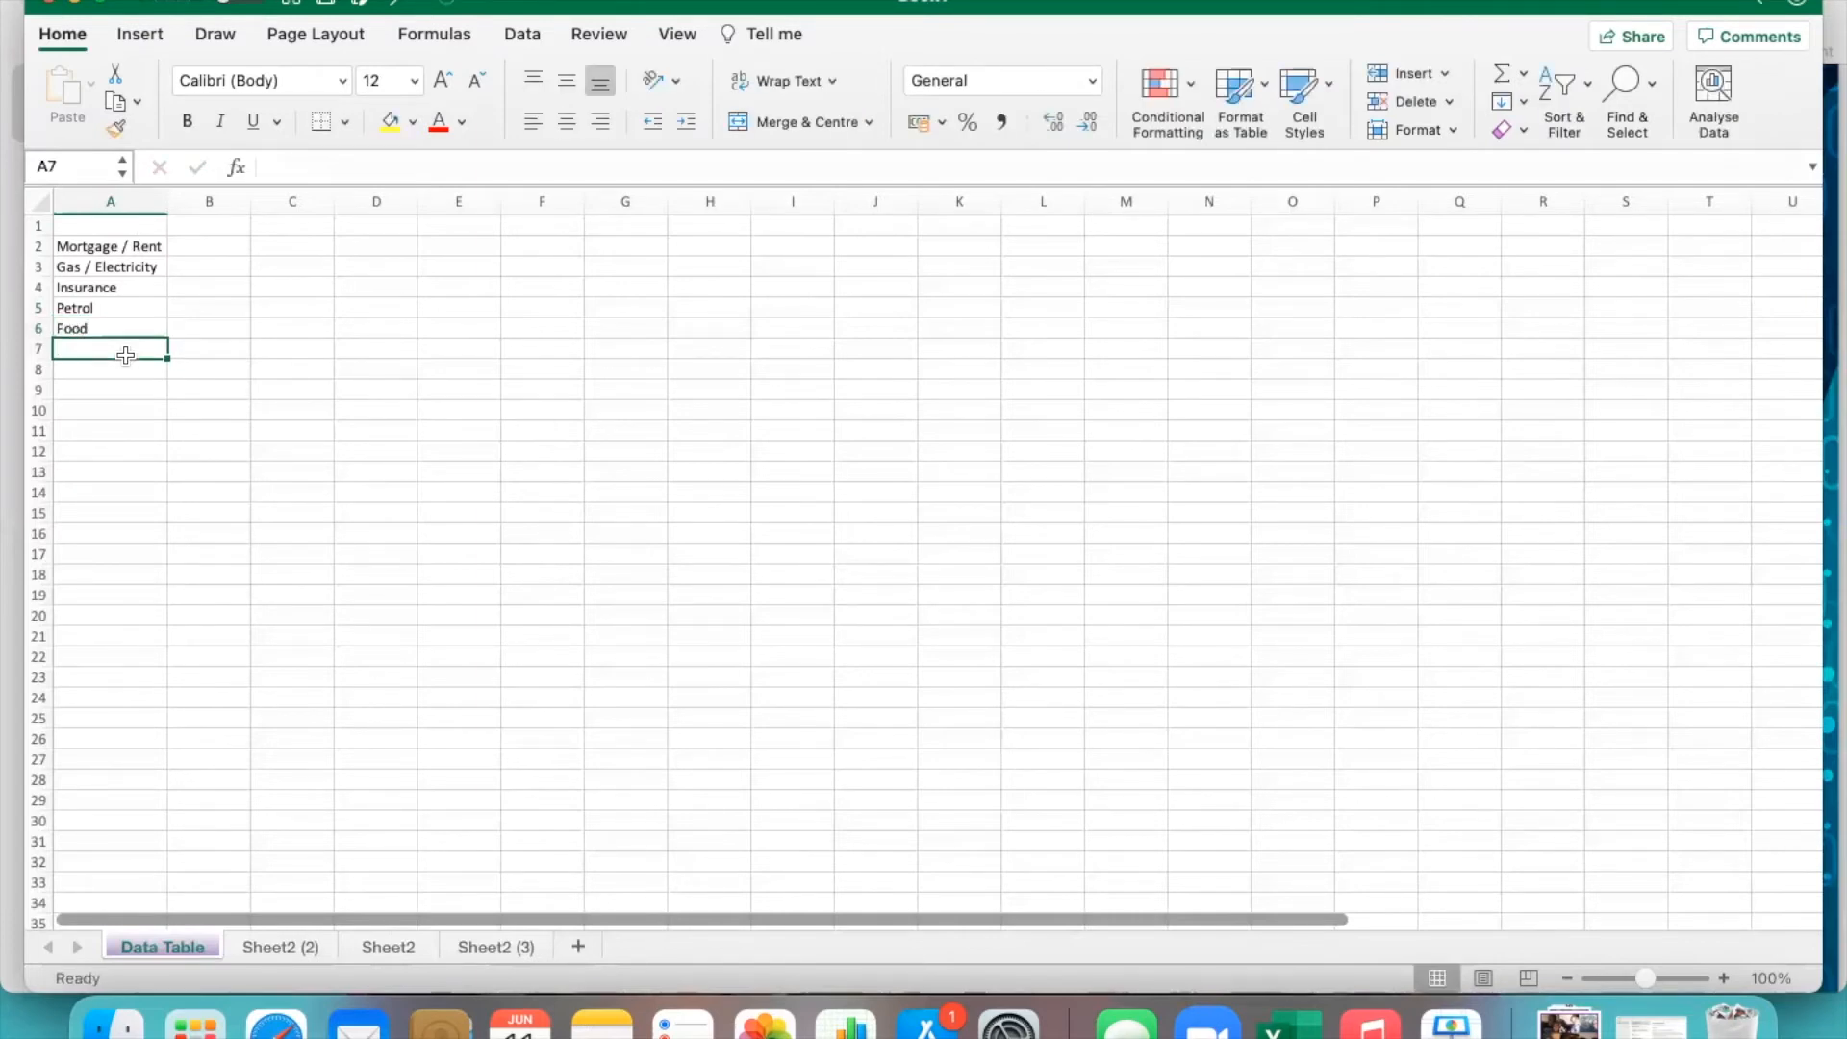
type("Pet")
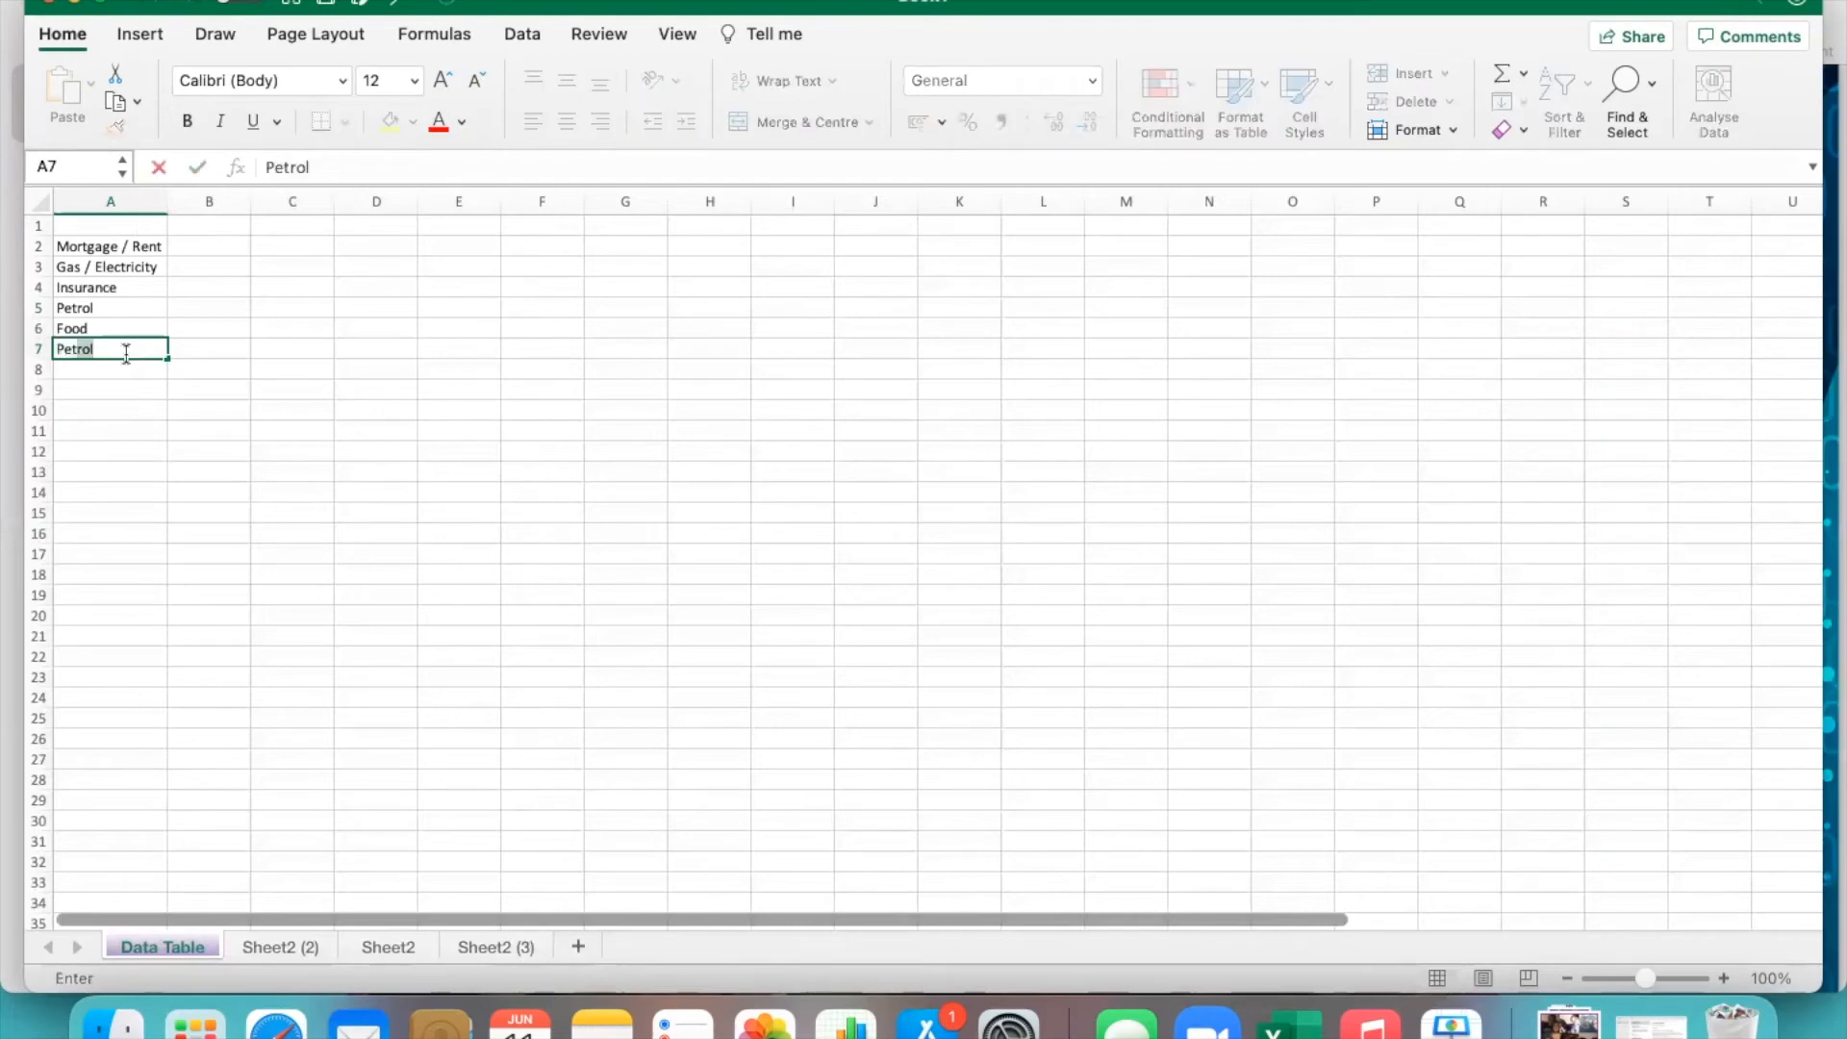
key("BackSpace")
type("Food")
key("Return")
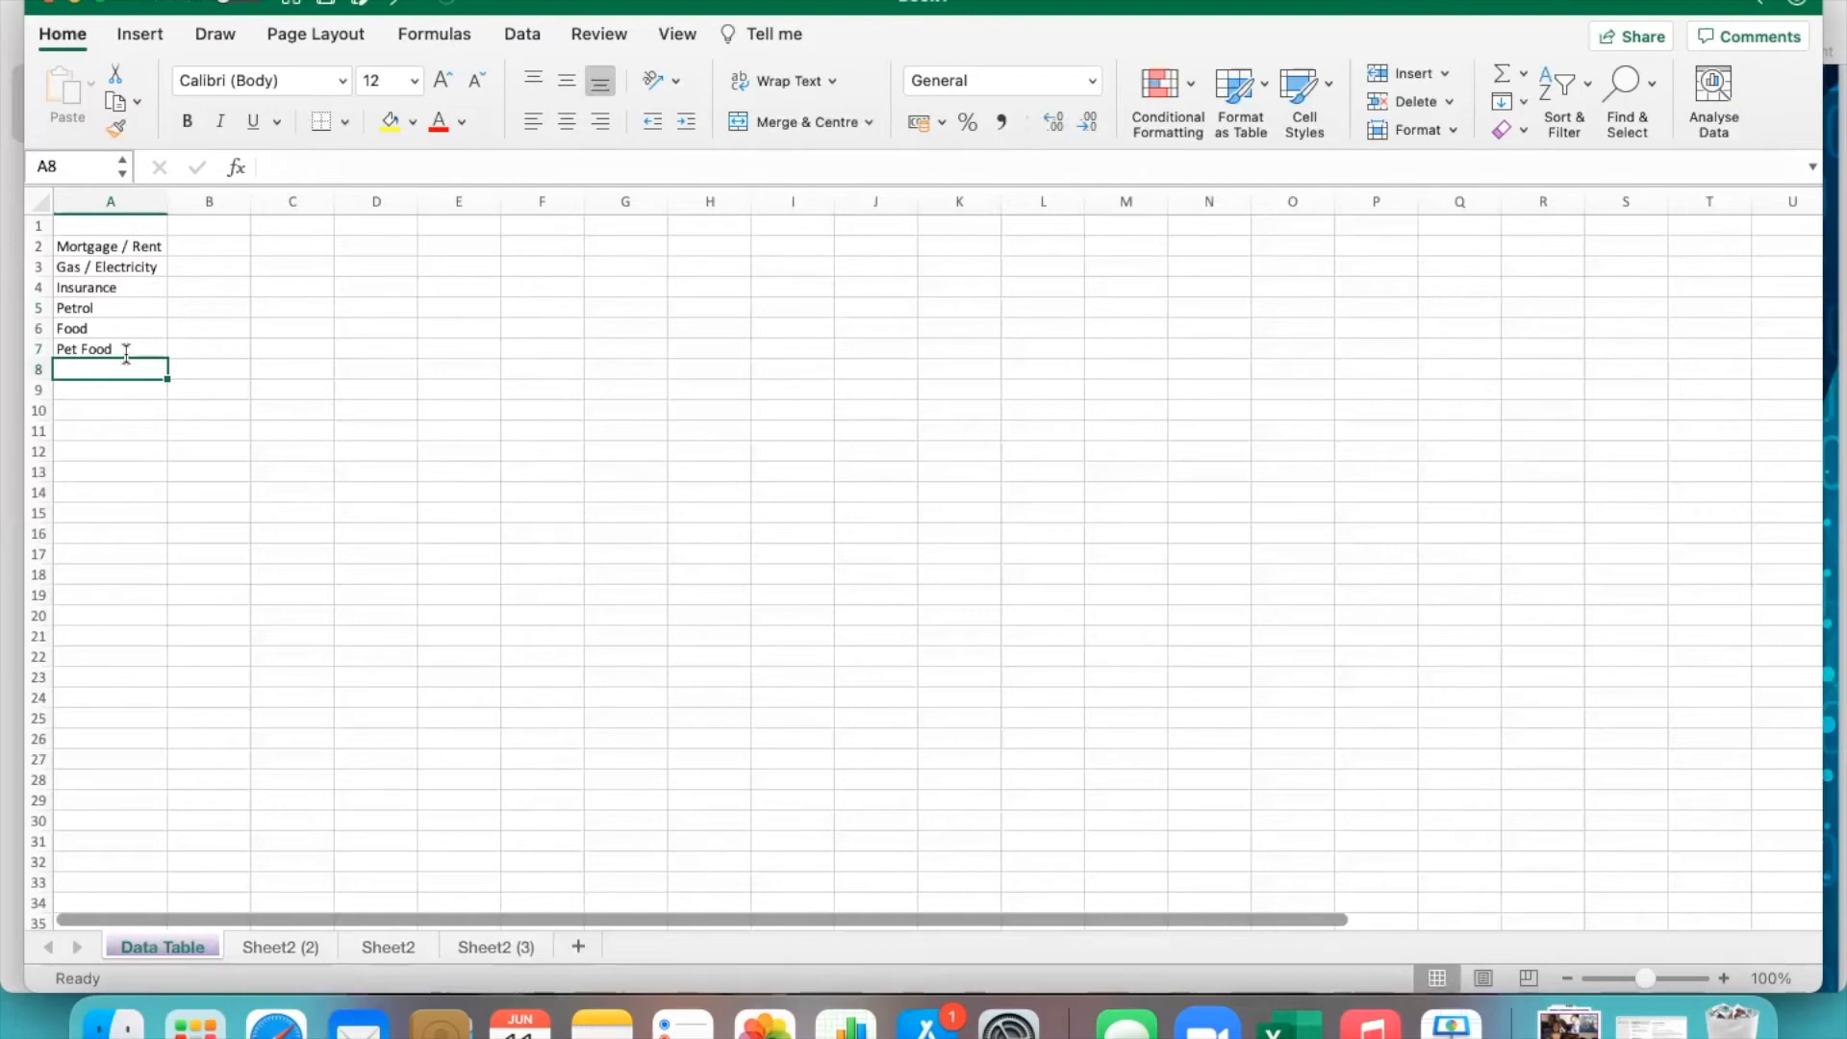
Enter the column heading "Bill" in cell A1.
left_click(136, 231)
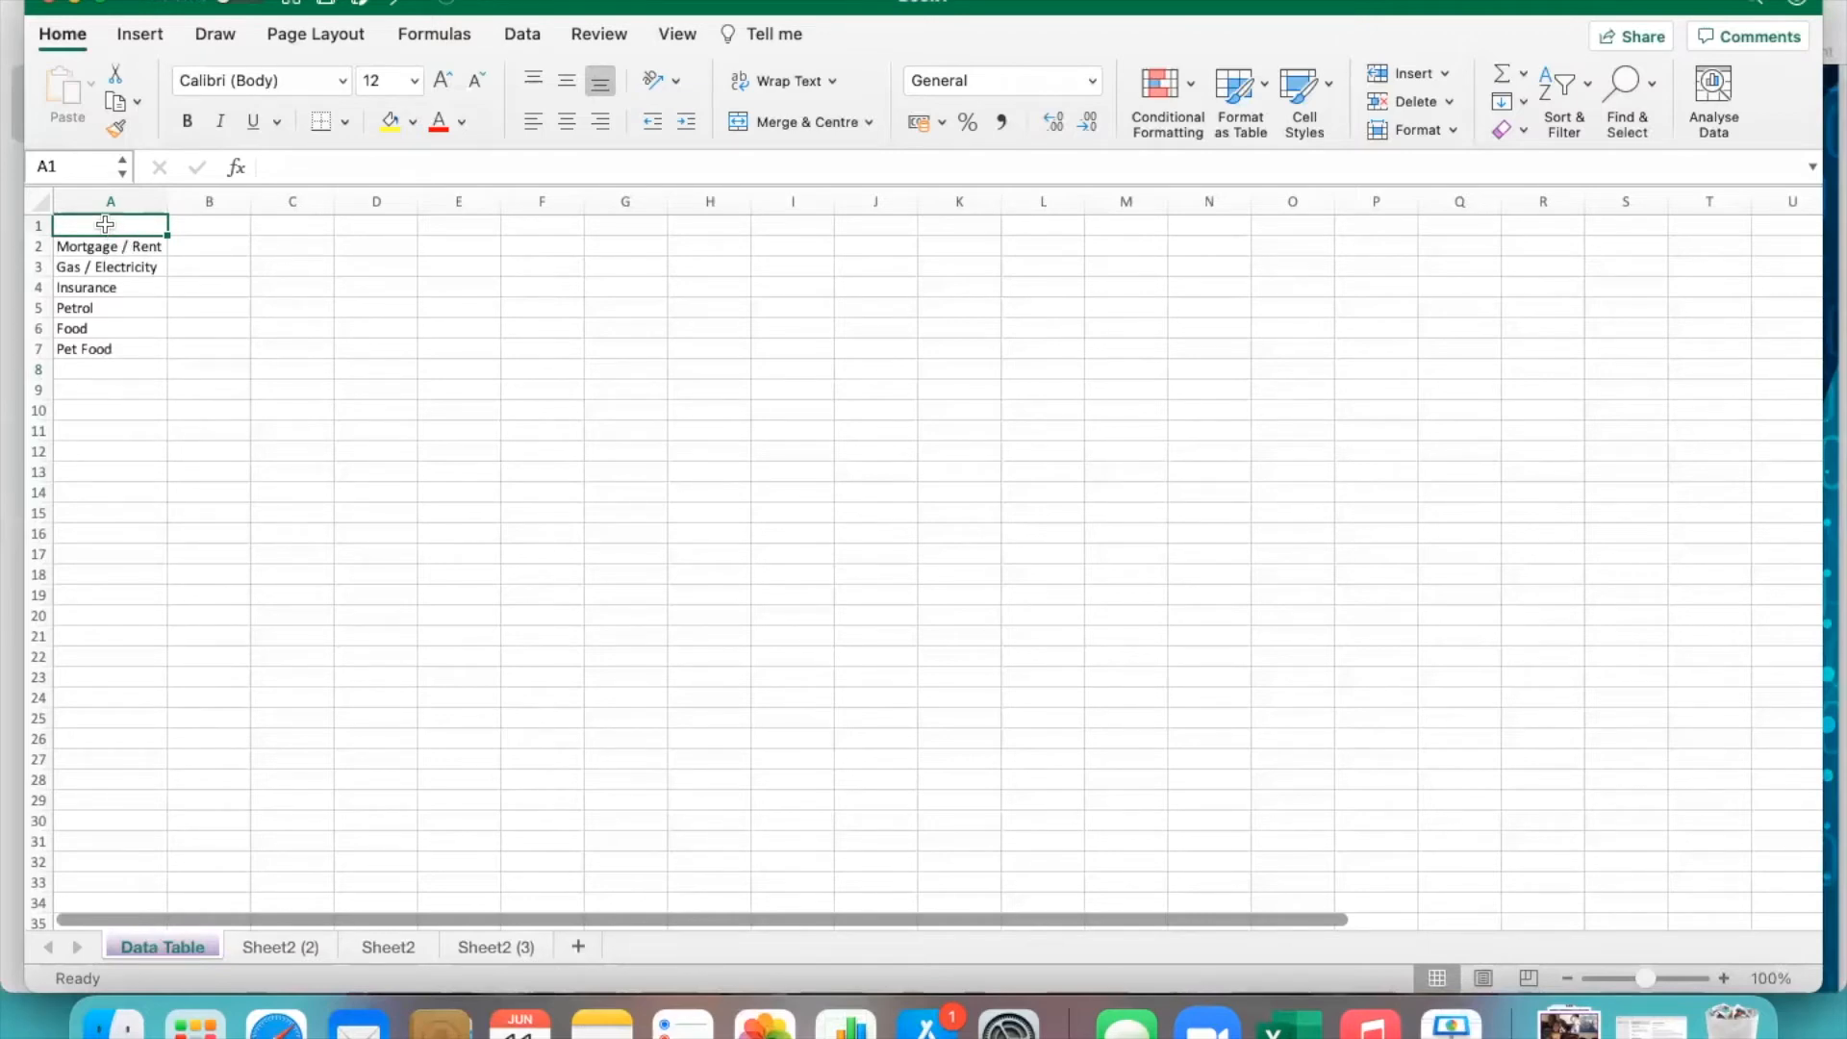
type("Bill")
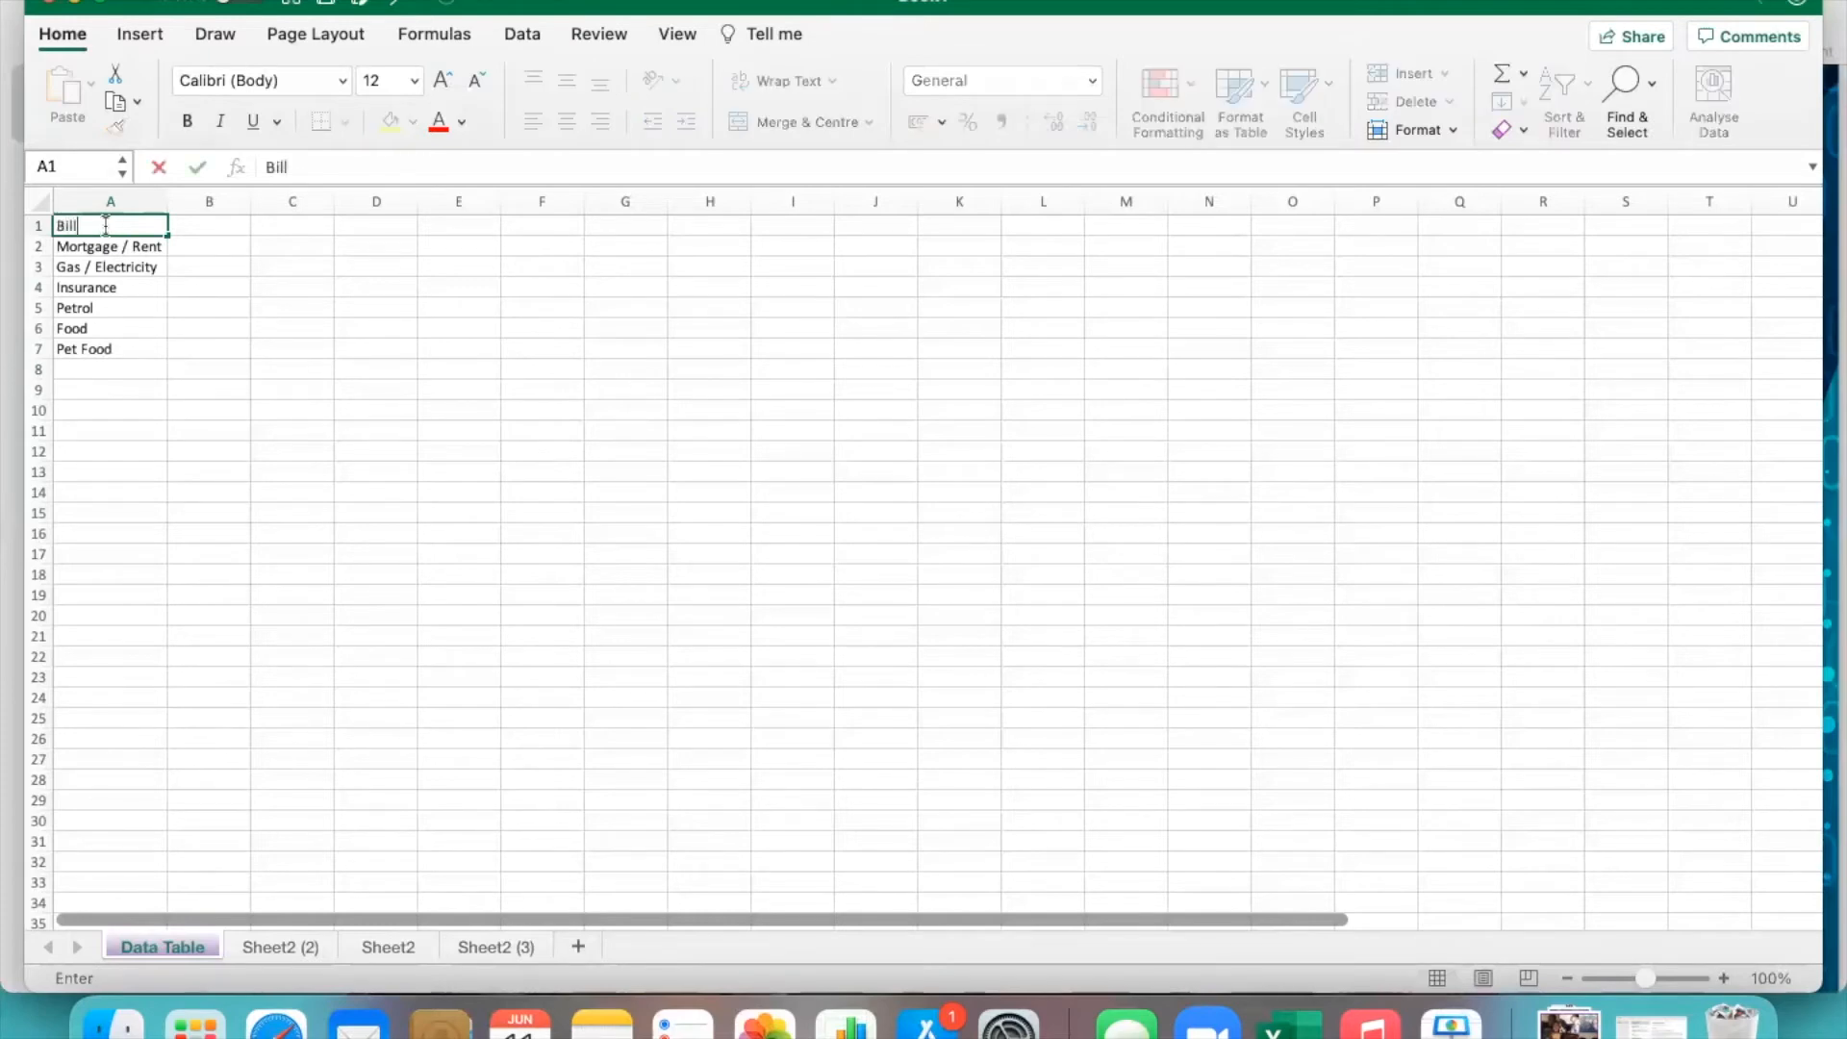
key("Return")
Enter the costs £500 for Mortgage / Rent, £50 for Gas / Electricity and £20 for Insurance in column B.
left_click(203, 224)
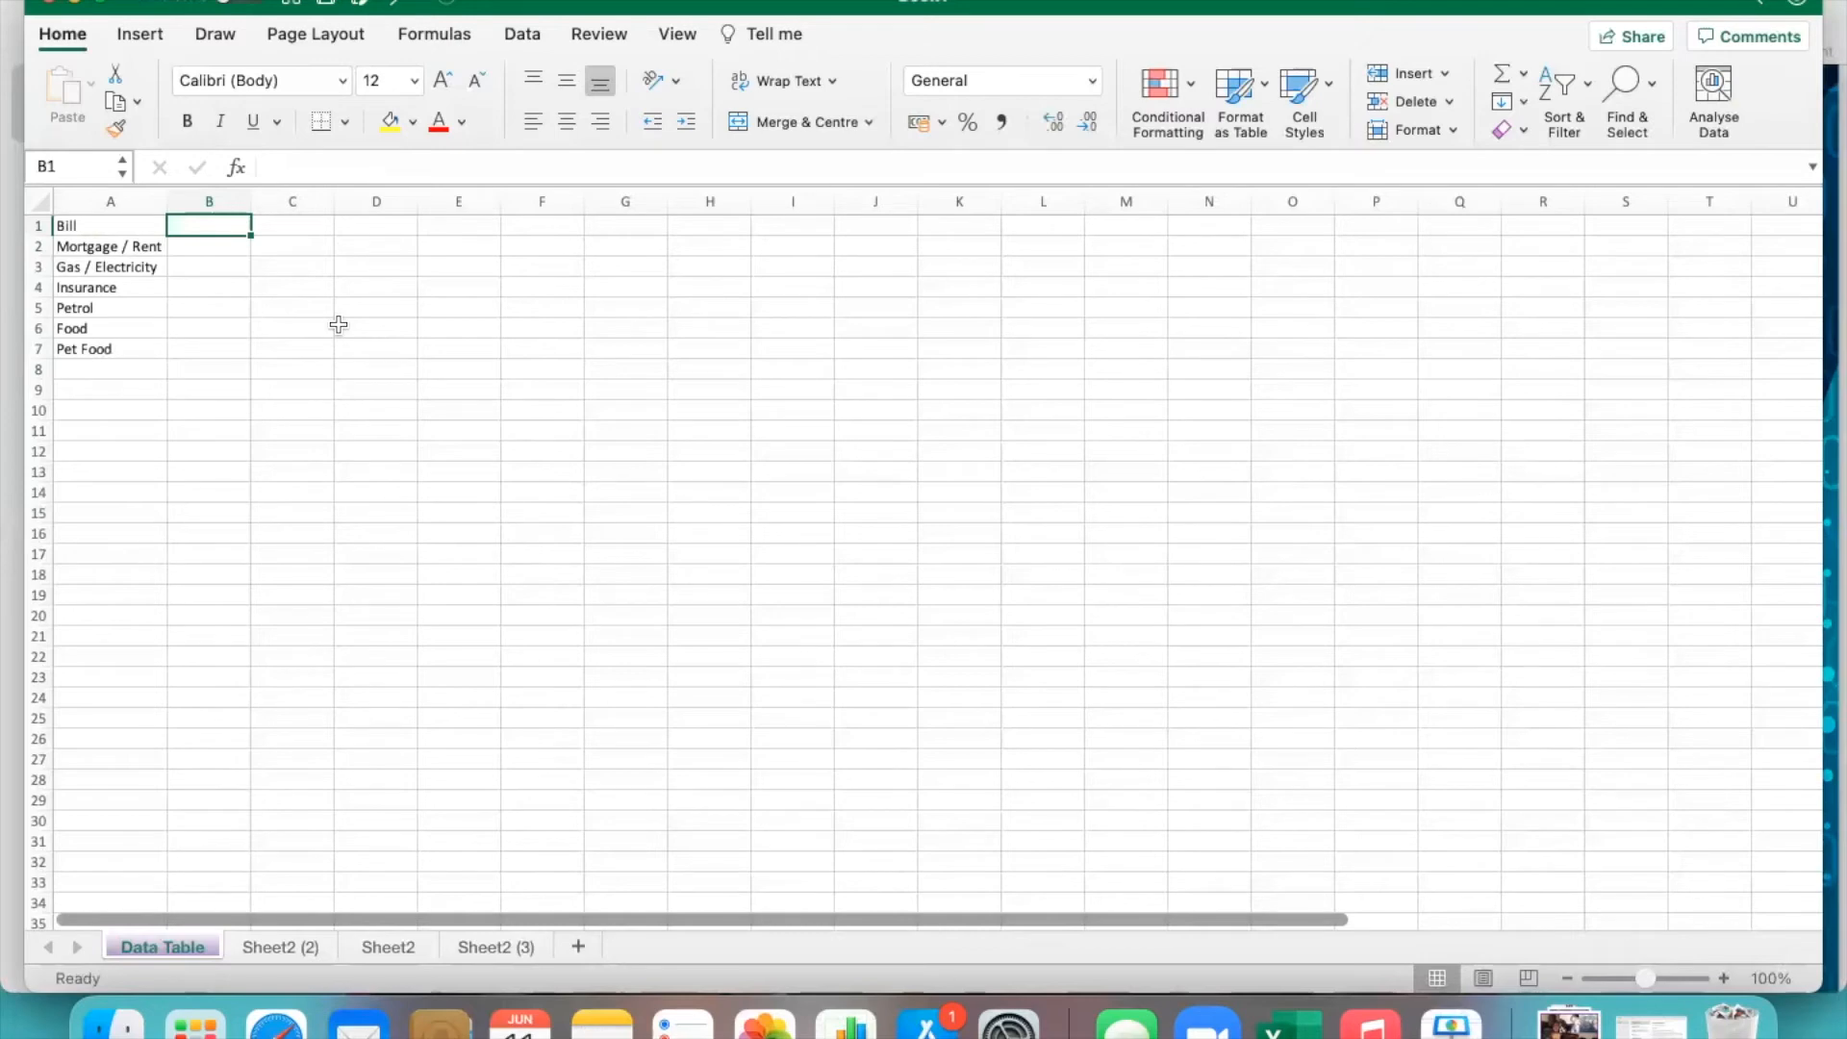
key("Return")
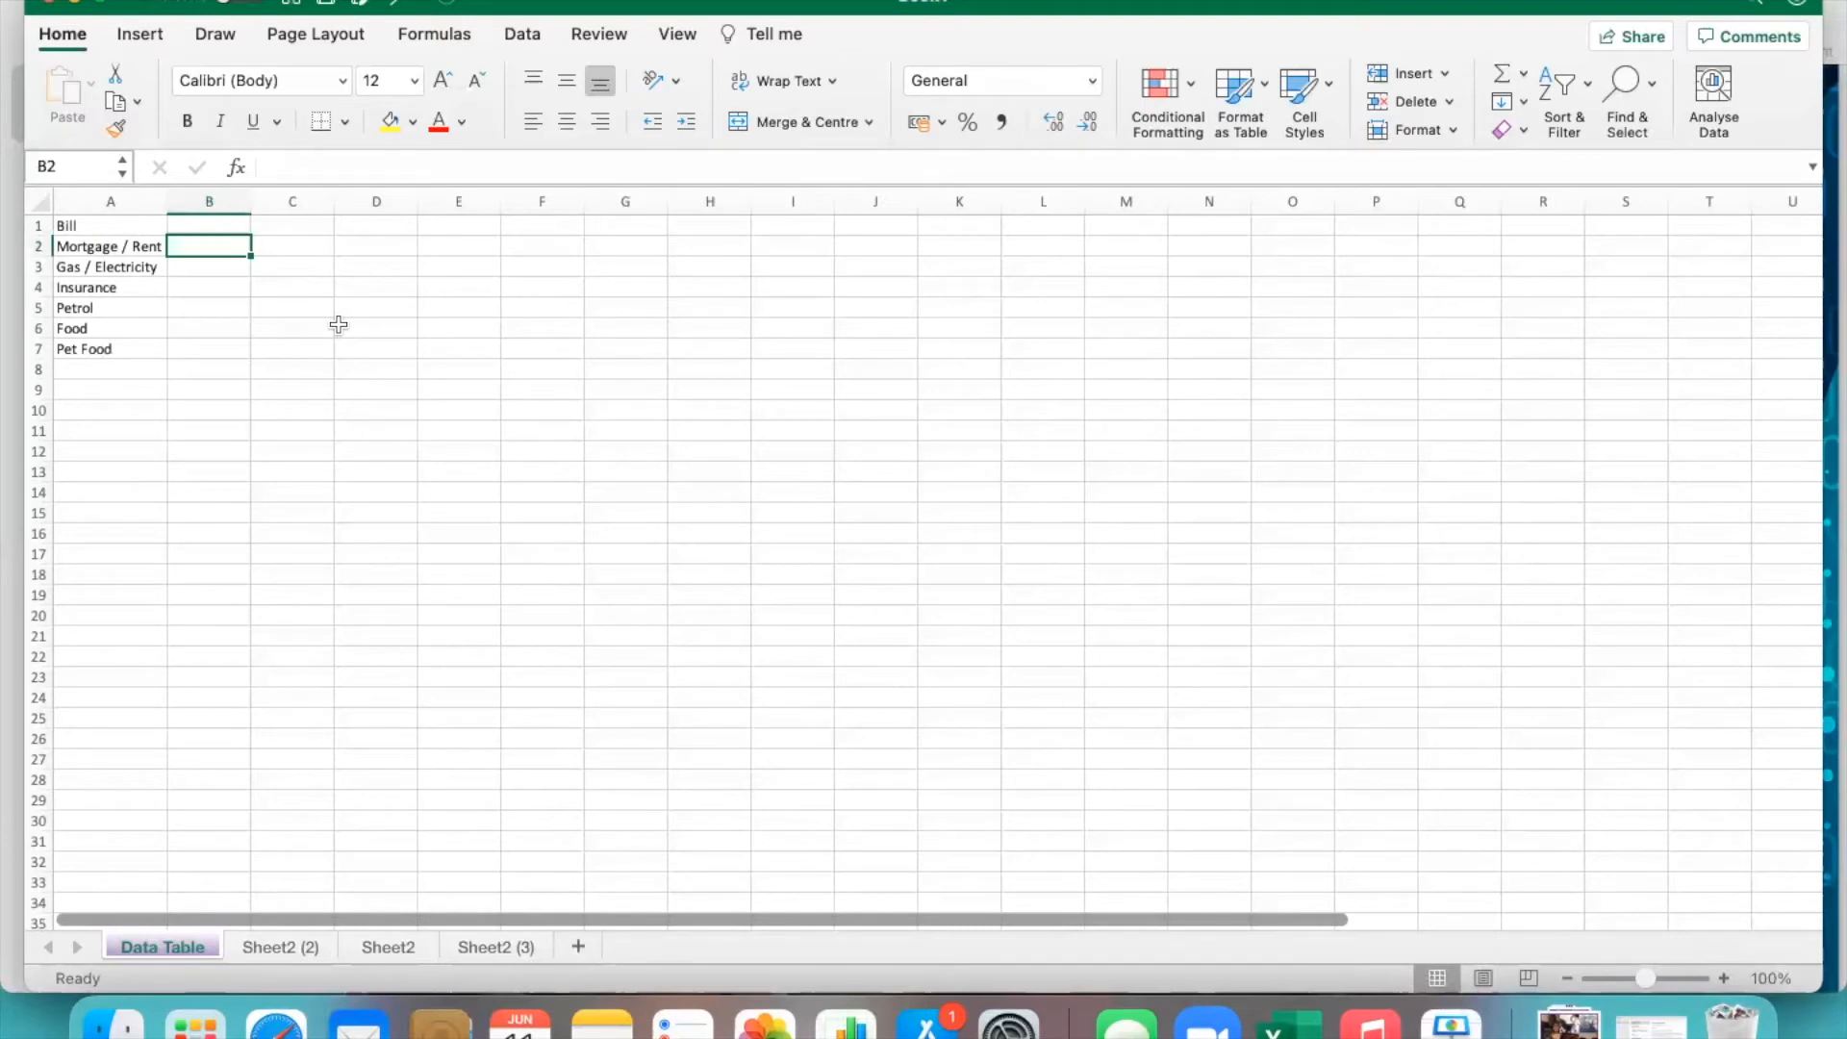
type("£500")
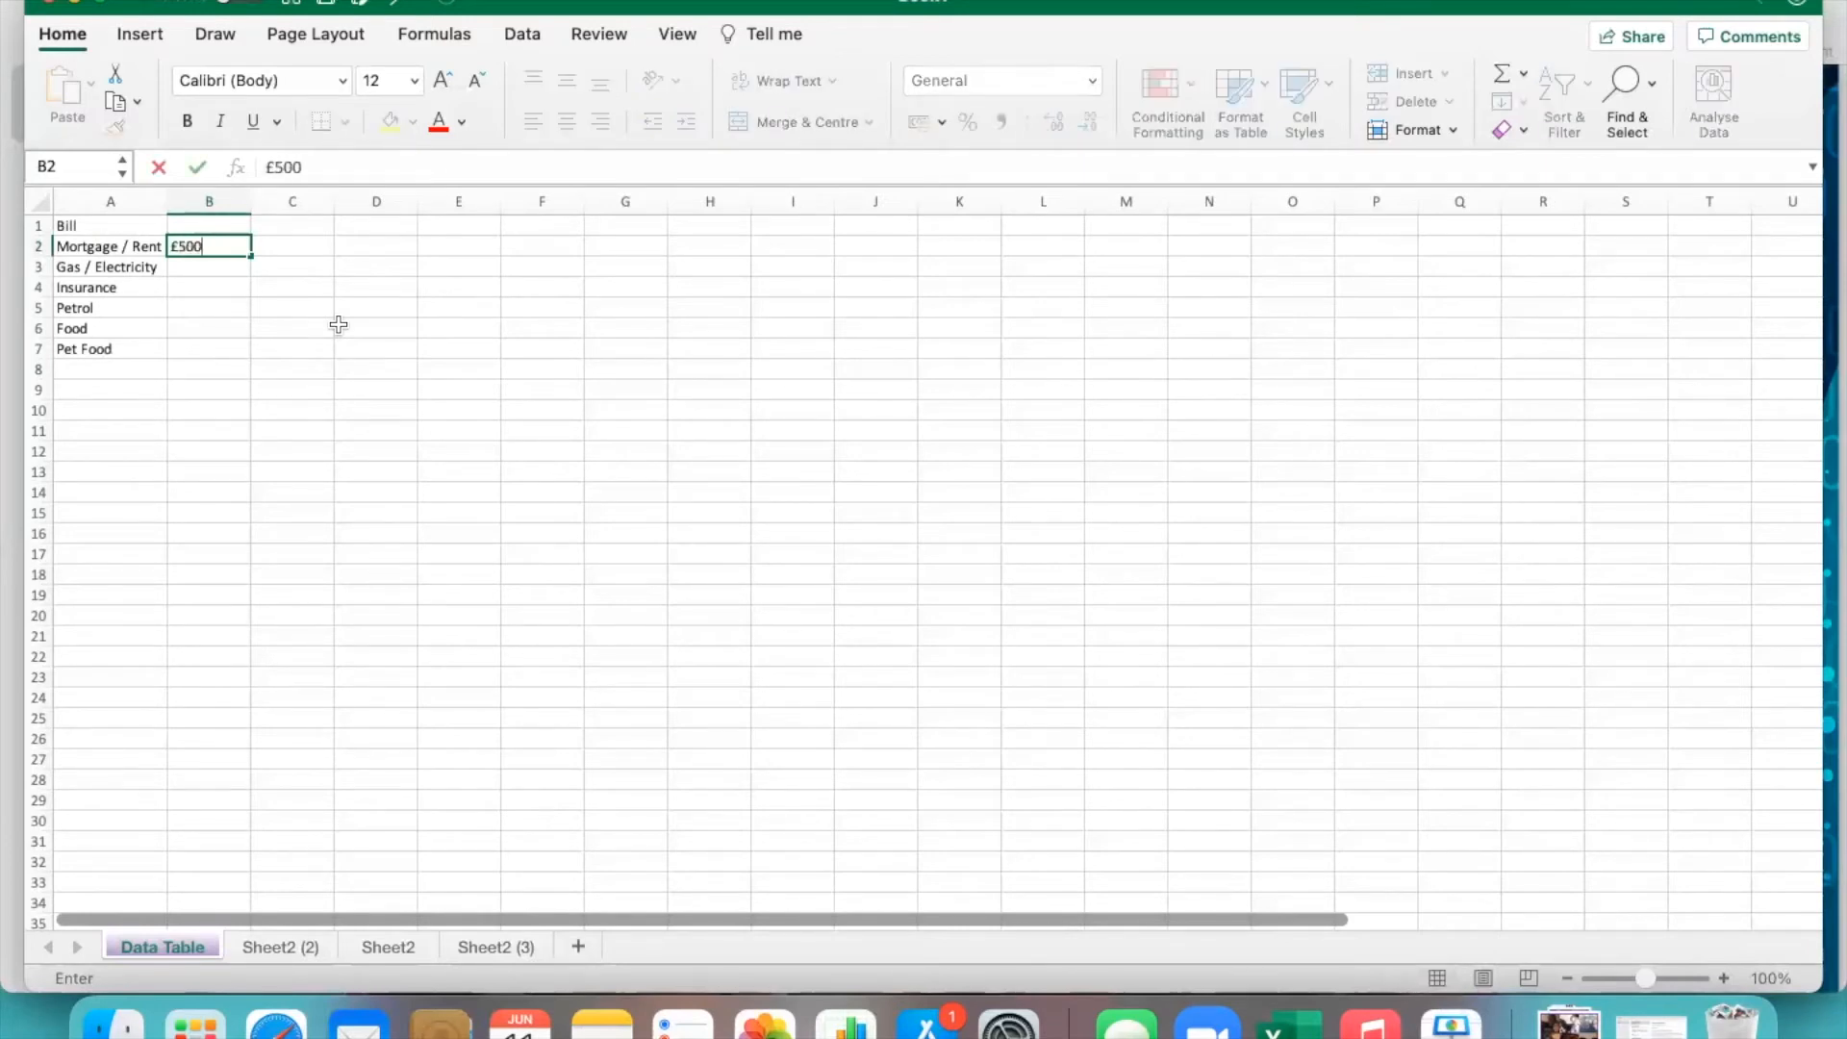
key("Return")
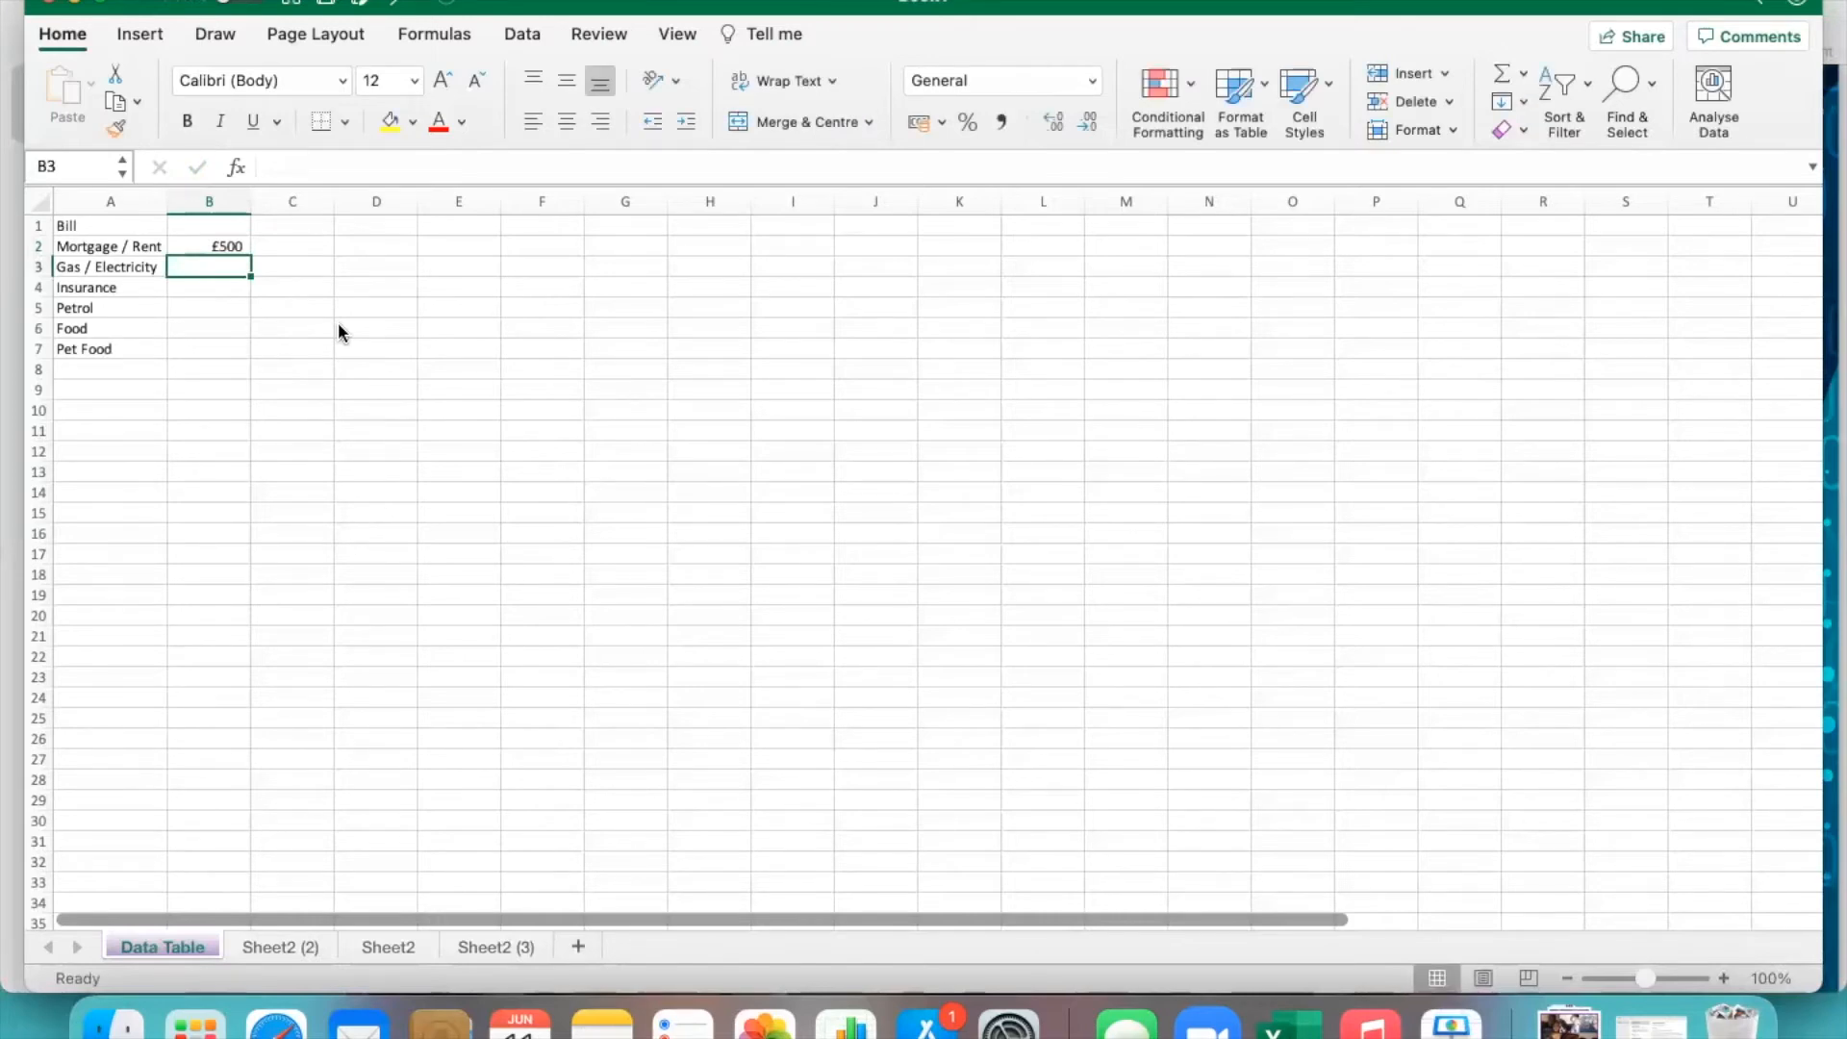
type("£50")
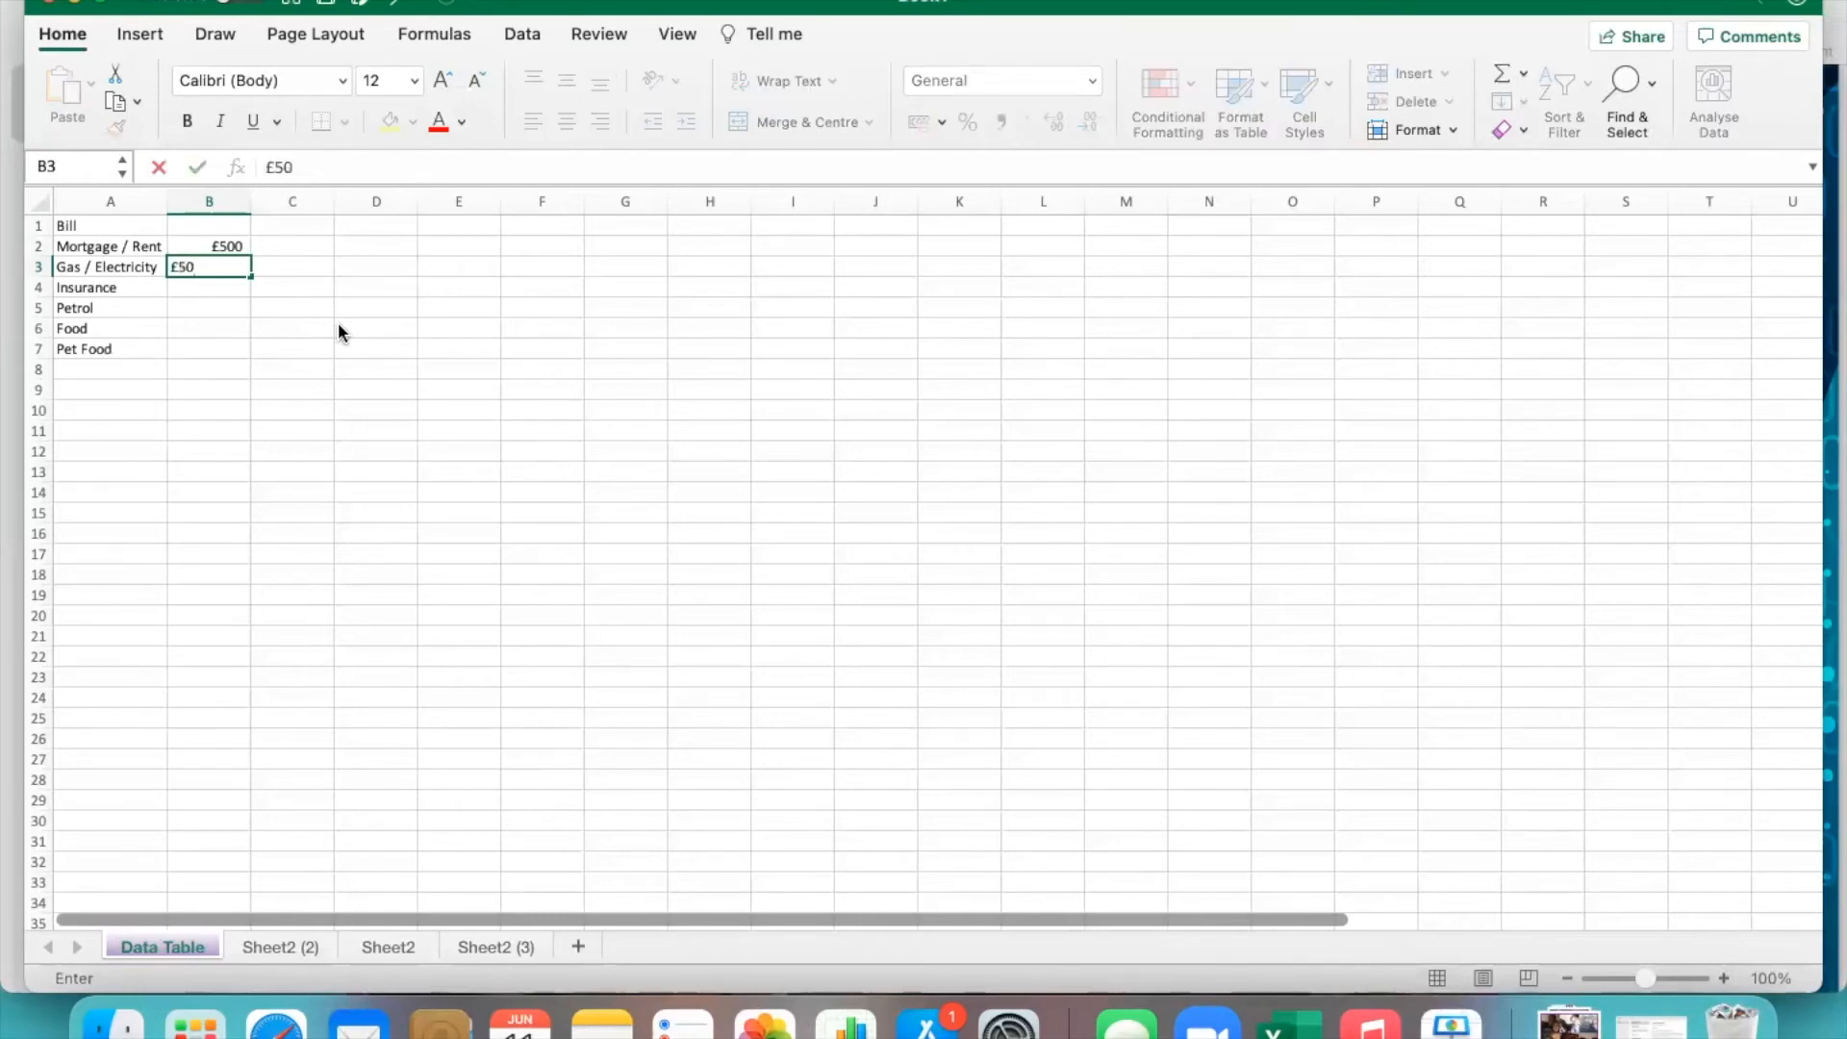
key("Return")
type("£2")
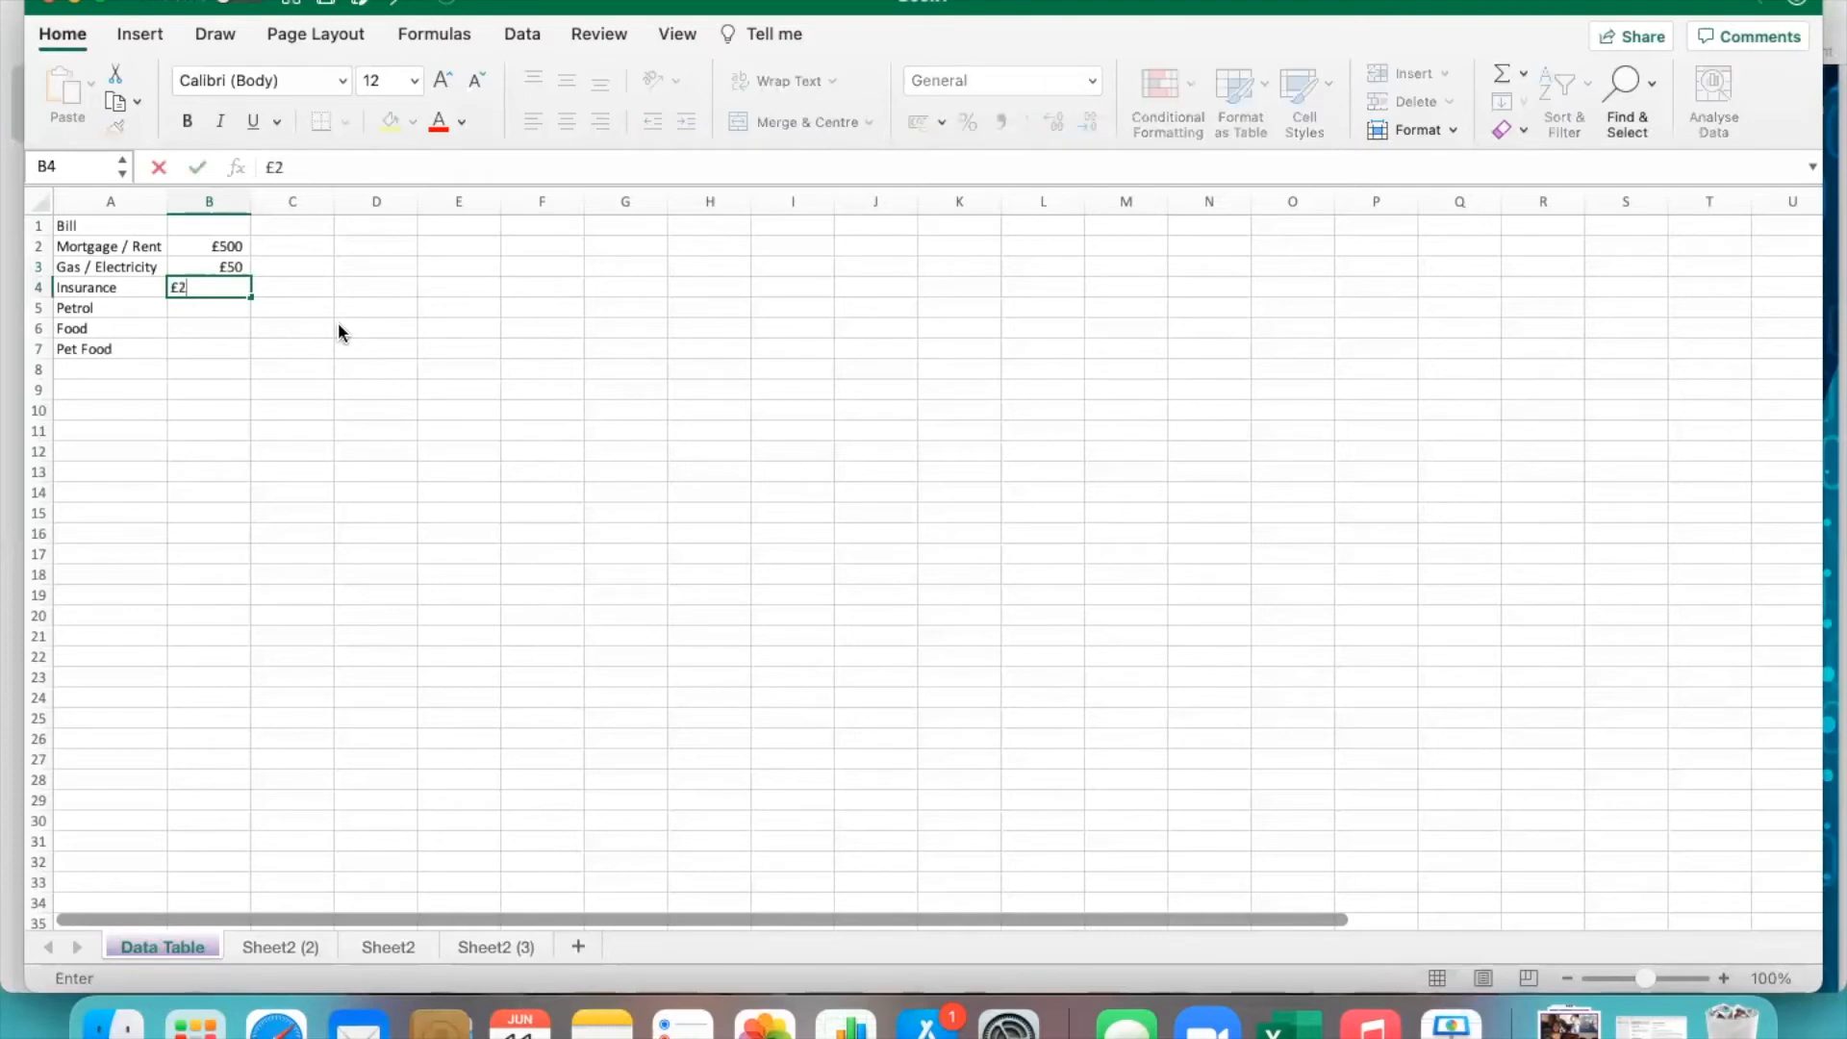
type("0")
key("Return")
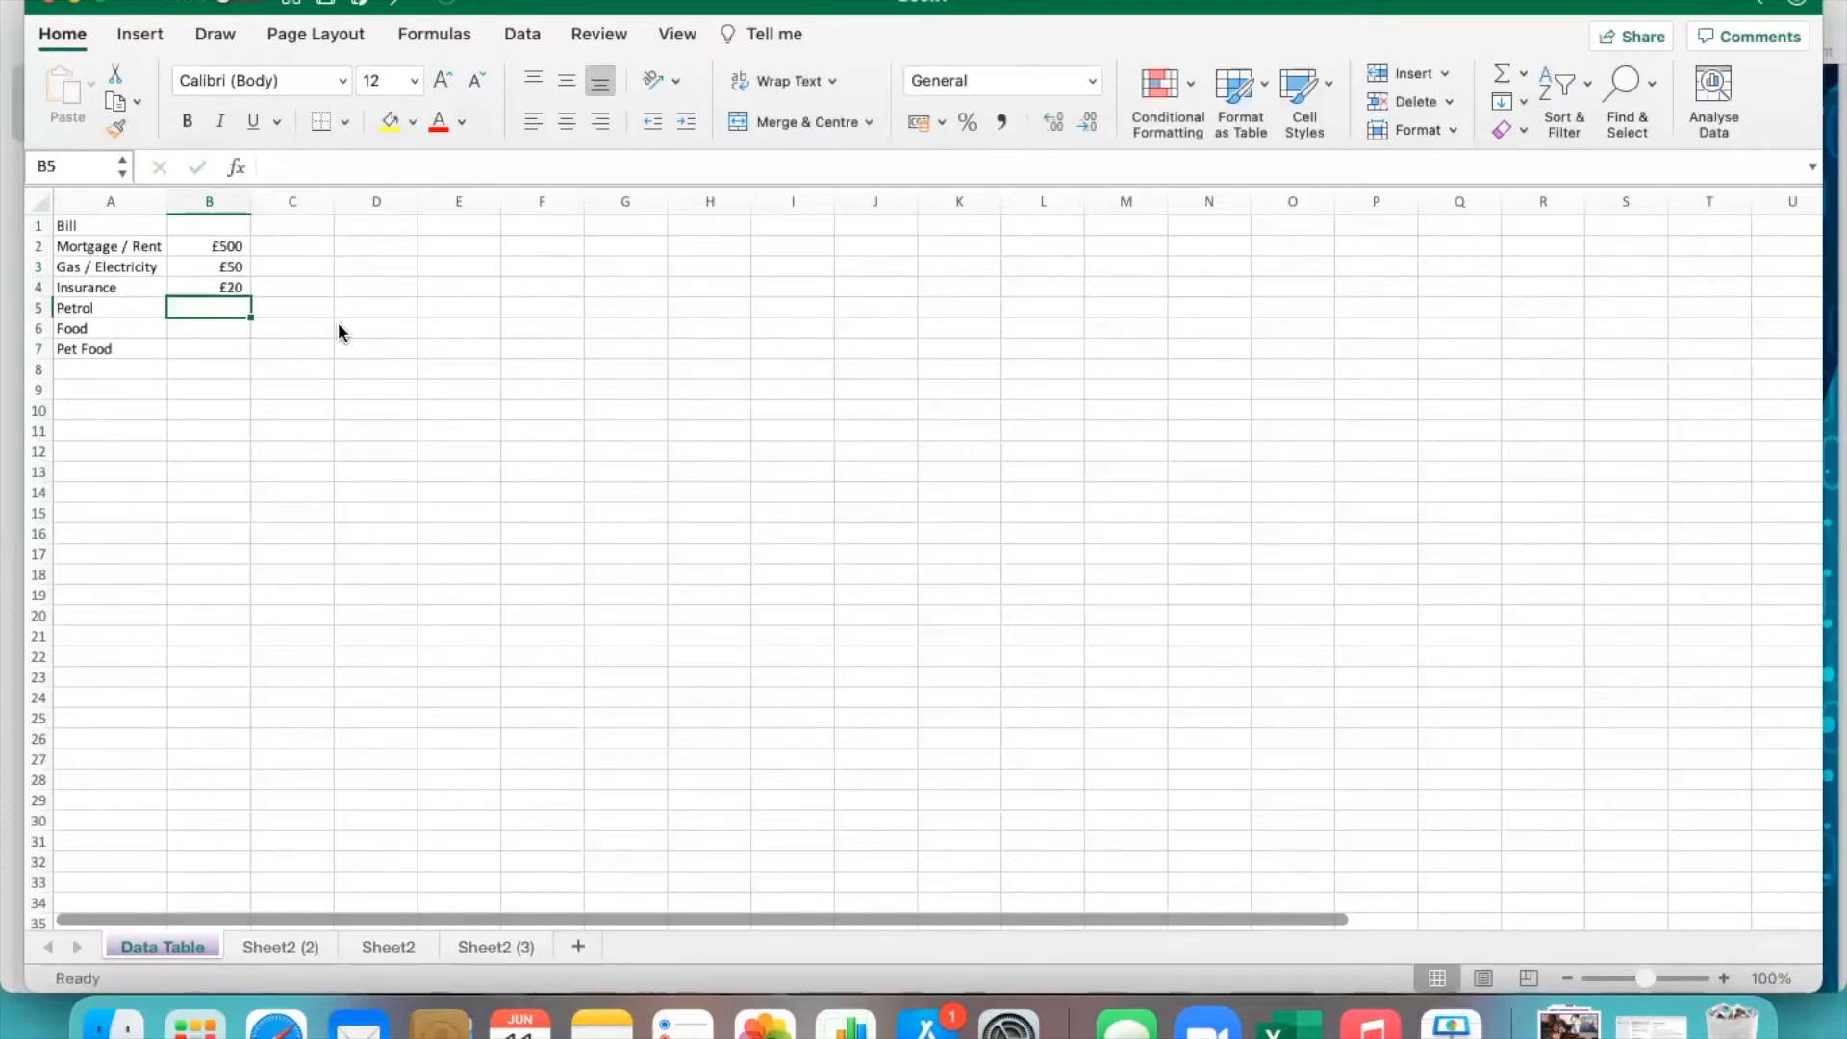
Enter the costs £100 for Petrol, £200 for Food and £50 for Pet Food in column B.
type("£")
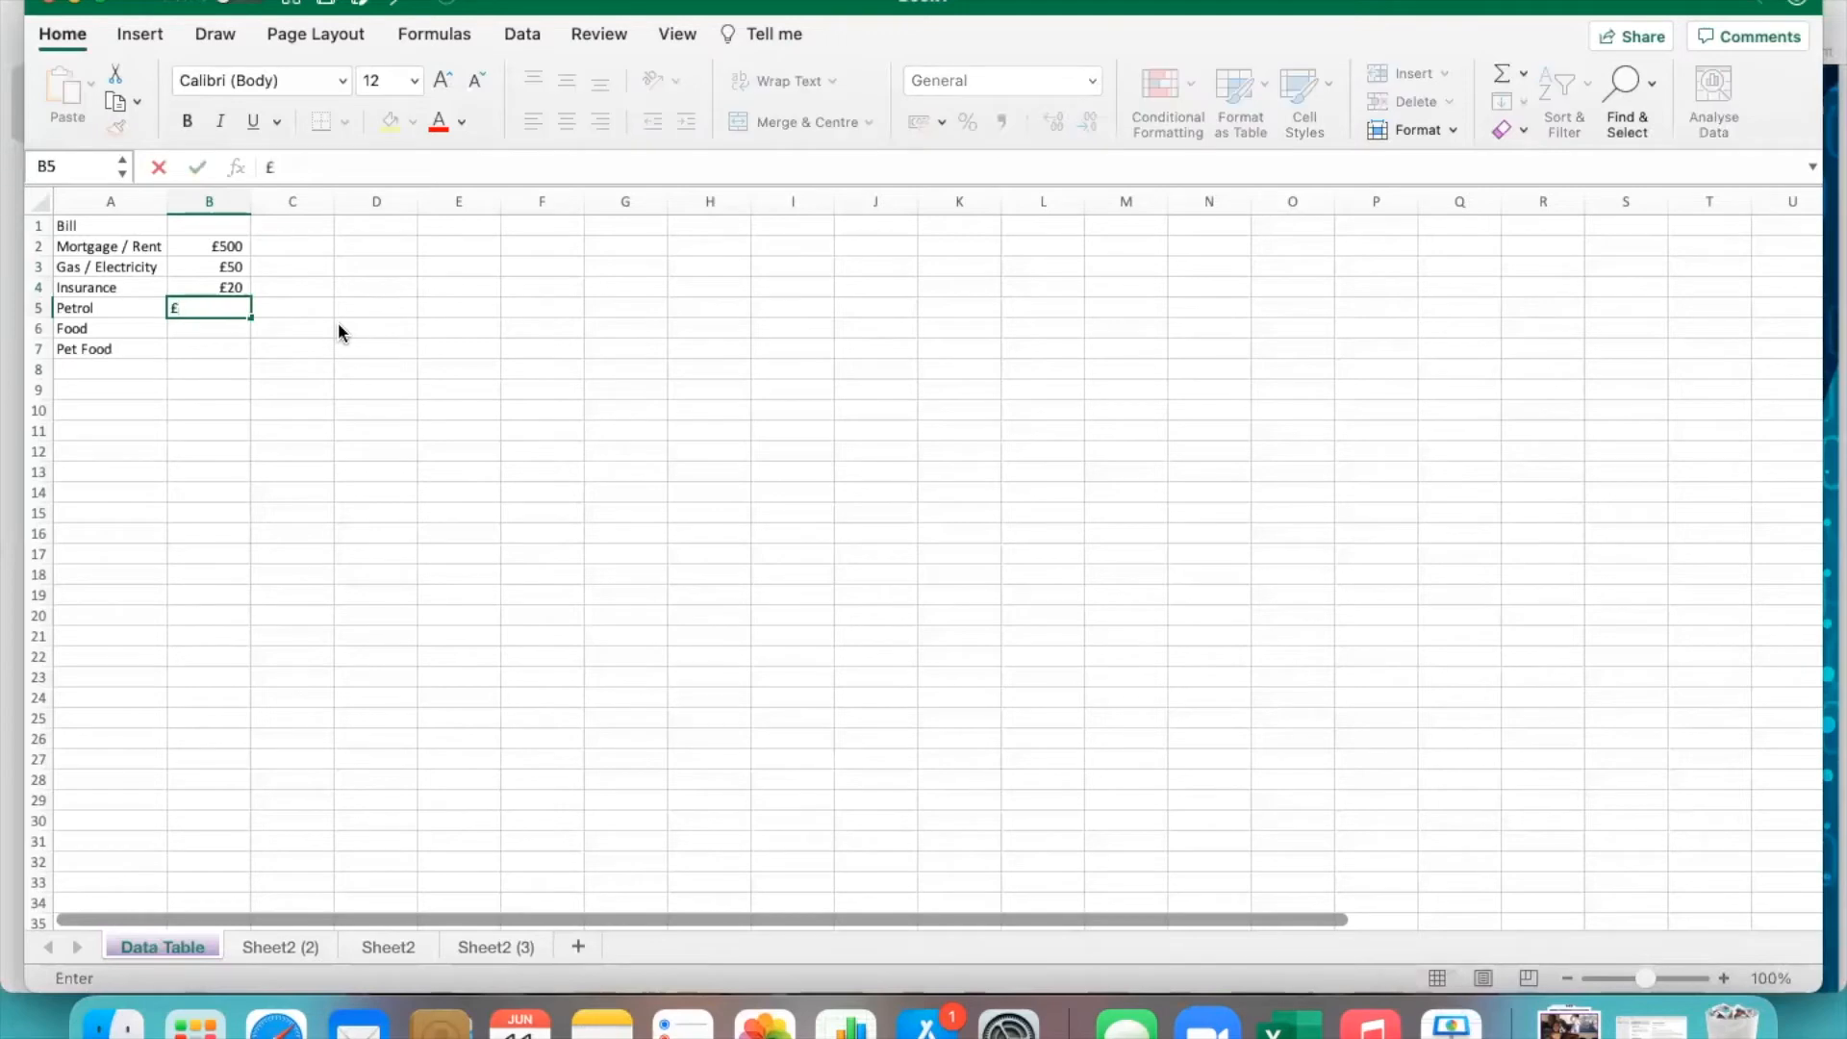
type("100")
key("Return")
type("£")
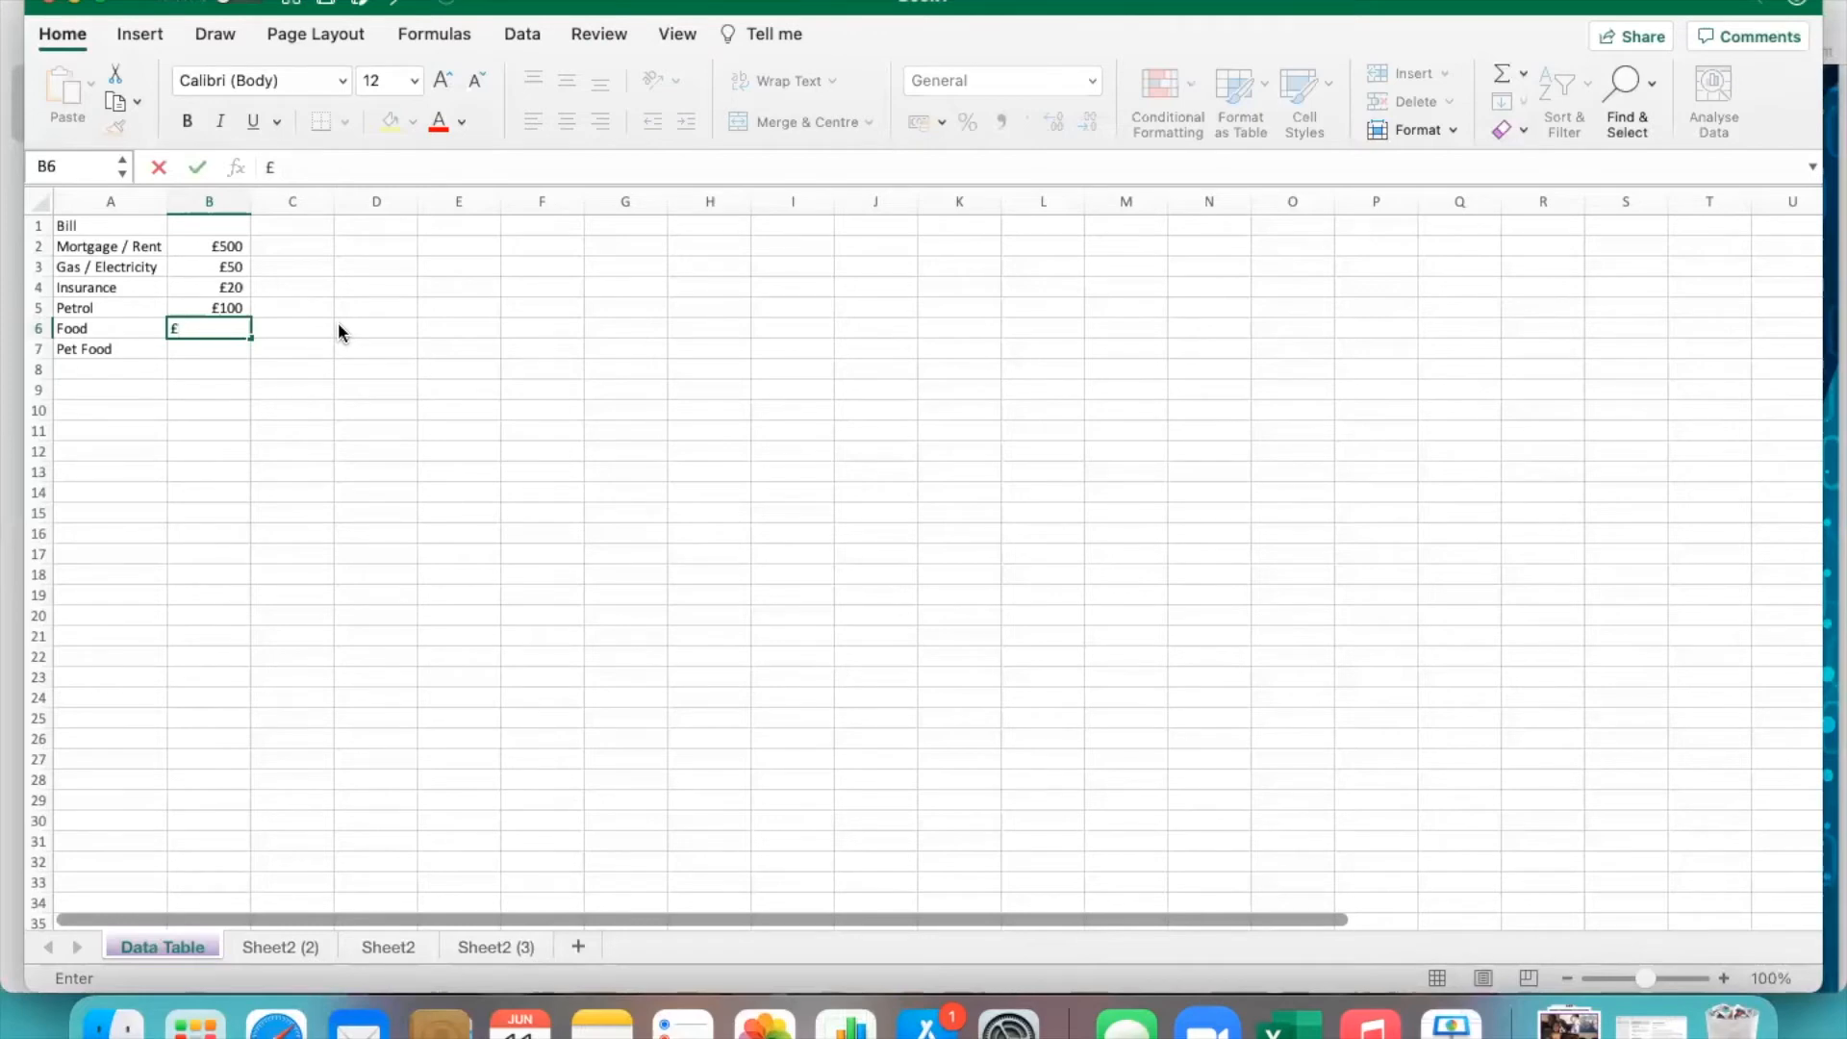
type("200")
key("Return")
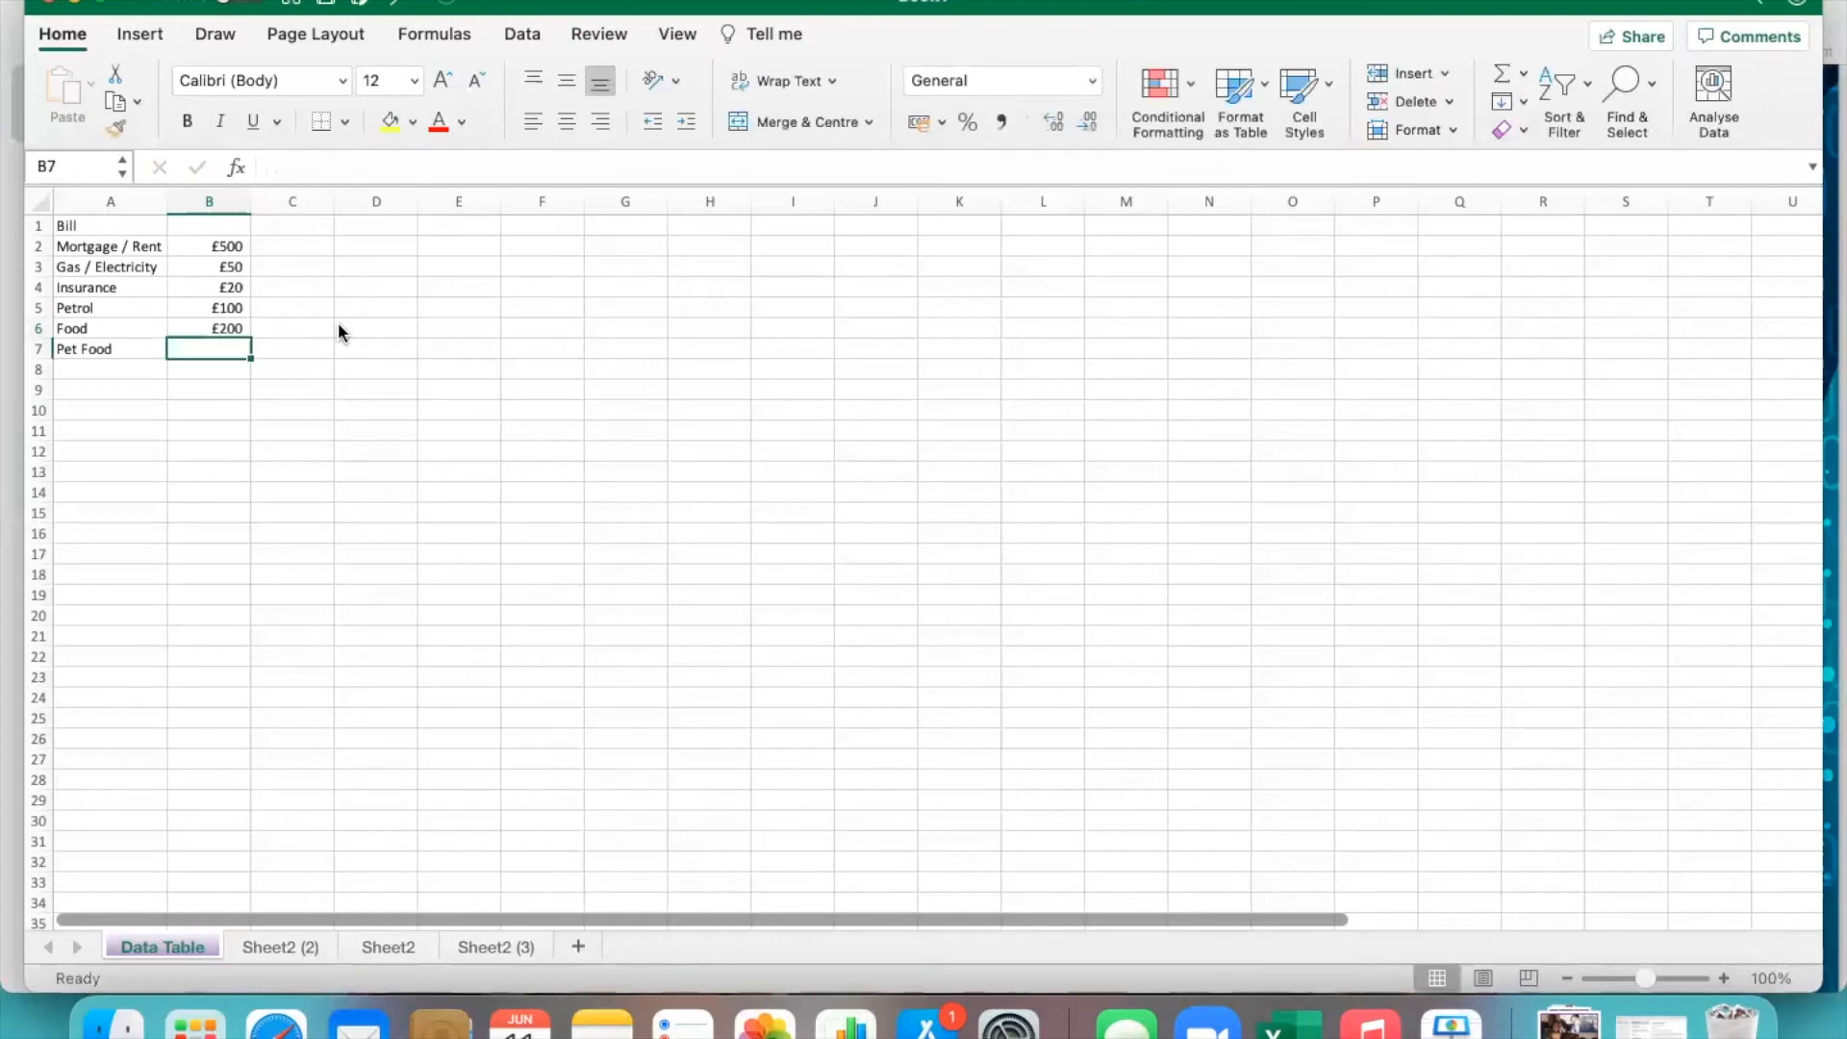
type("£")
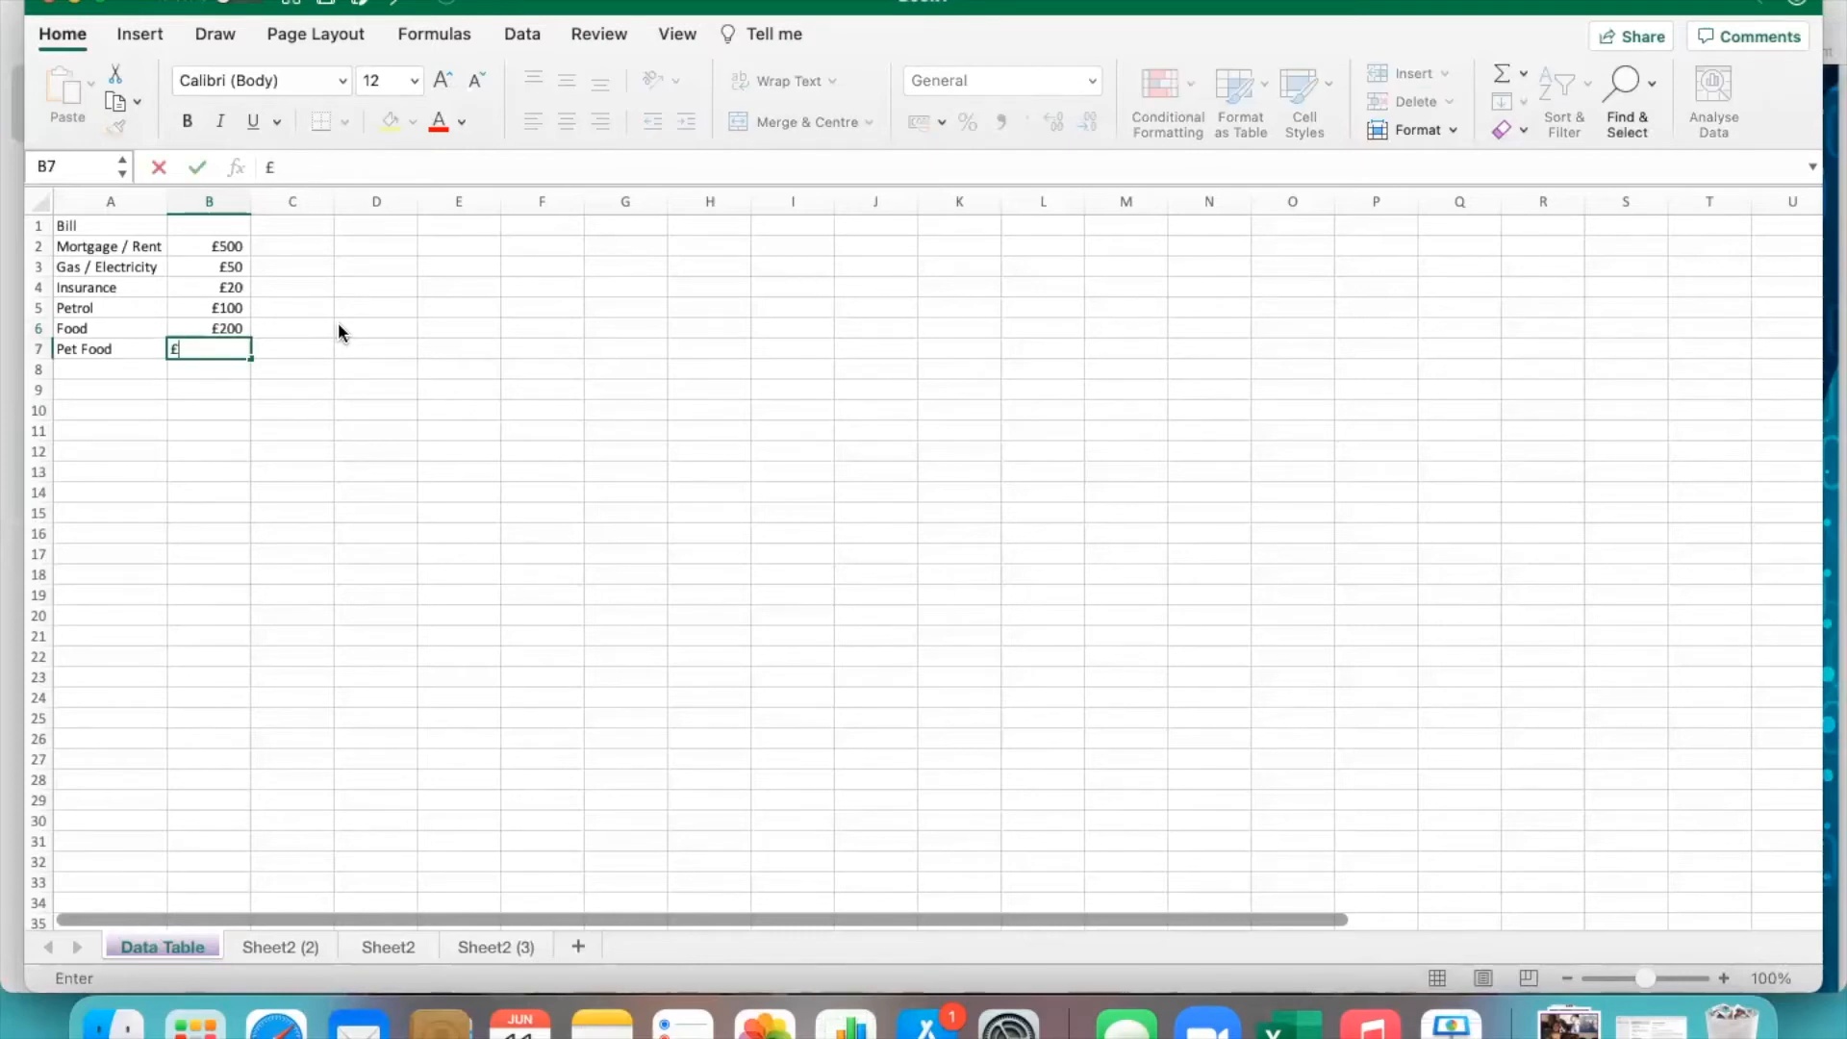
type("50")
key("Return")
Enter the heading "Monthly Cost" in cell B1 and widen column B to fit it.
left_click(244, 228)
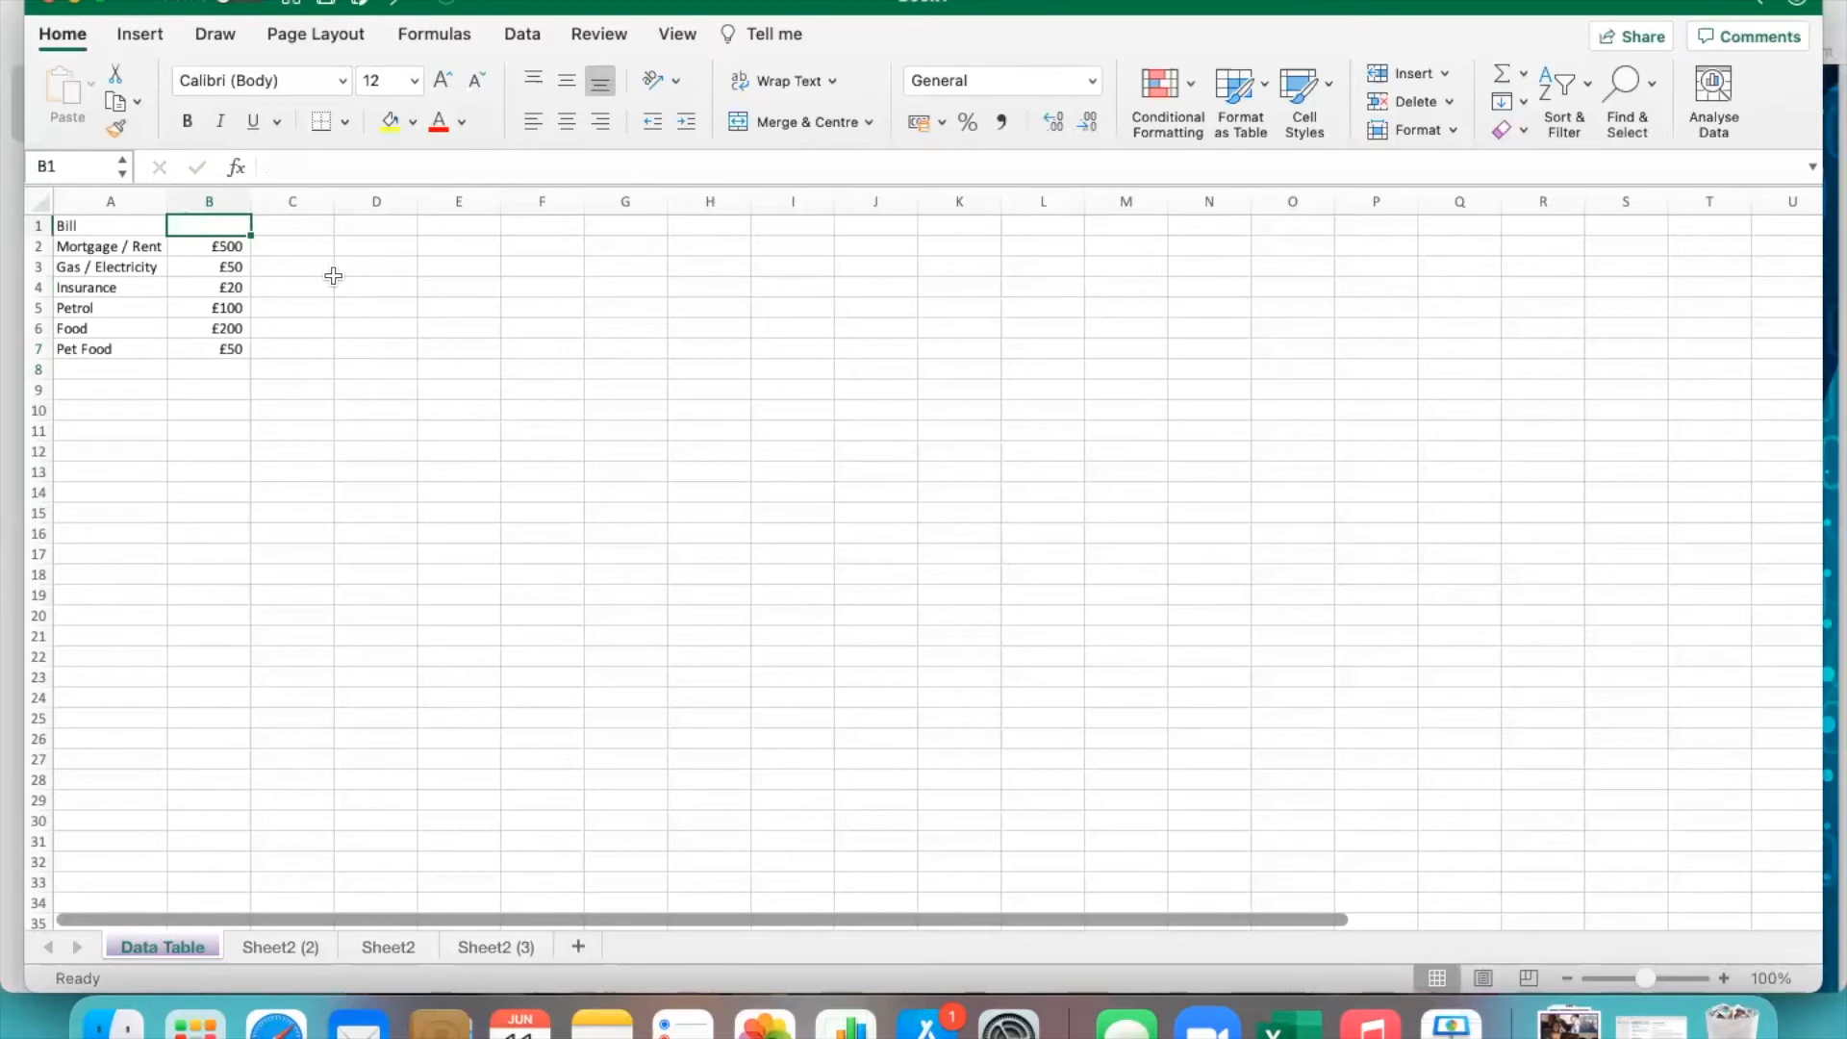
type("Monthly Cost")
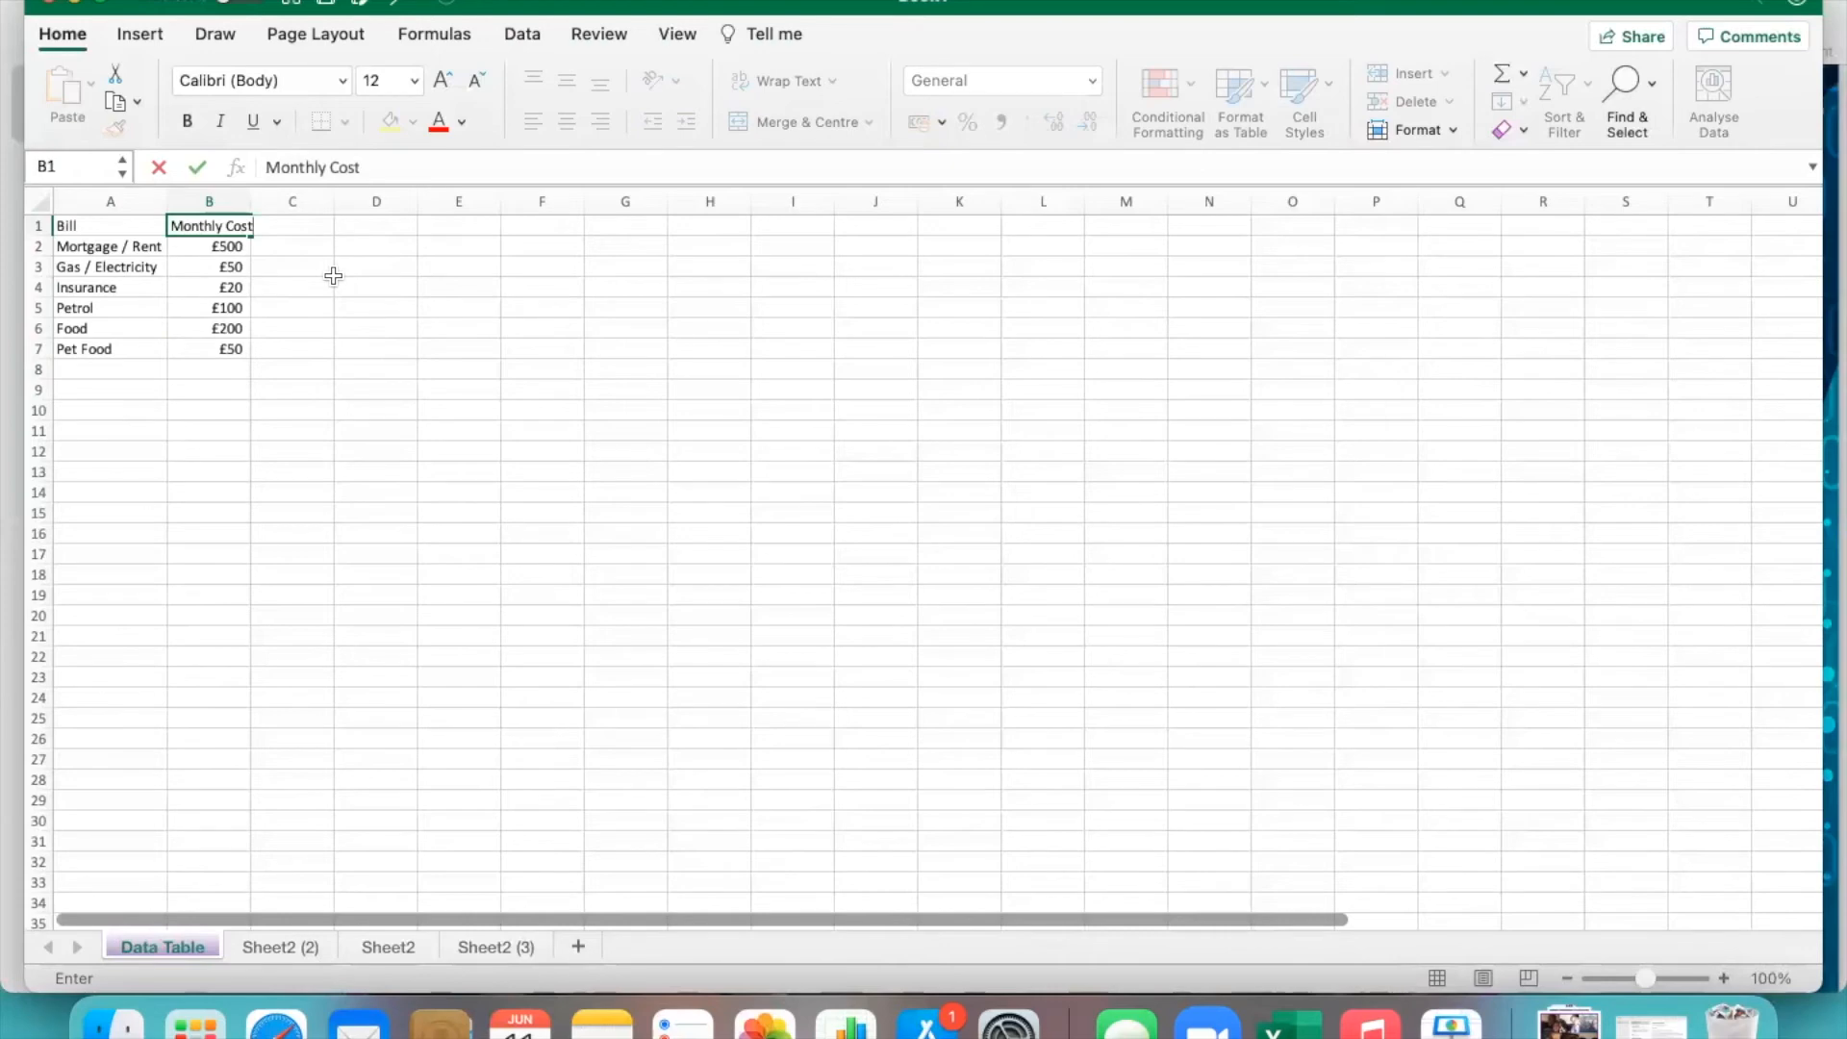
key("Tab")
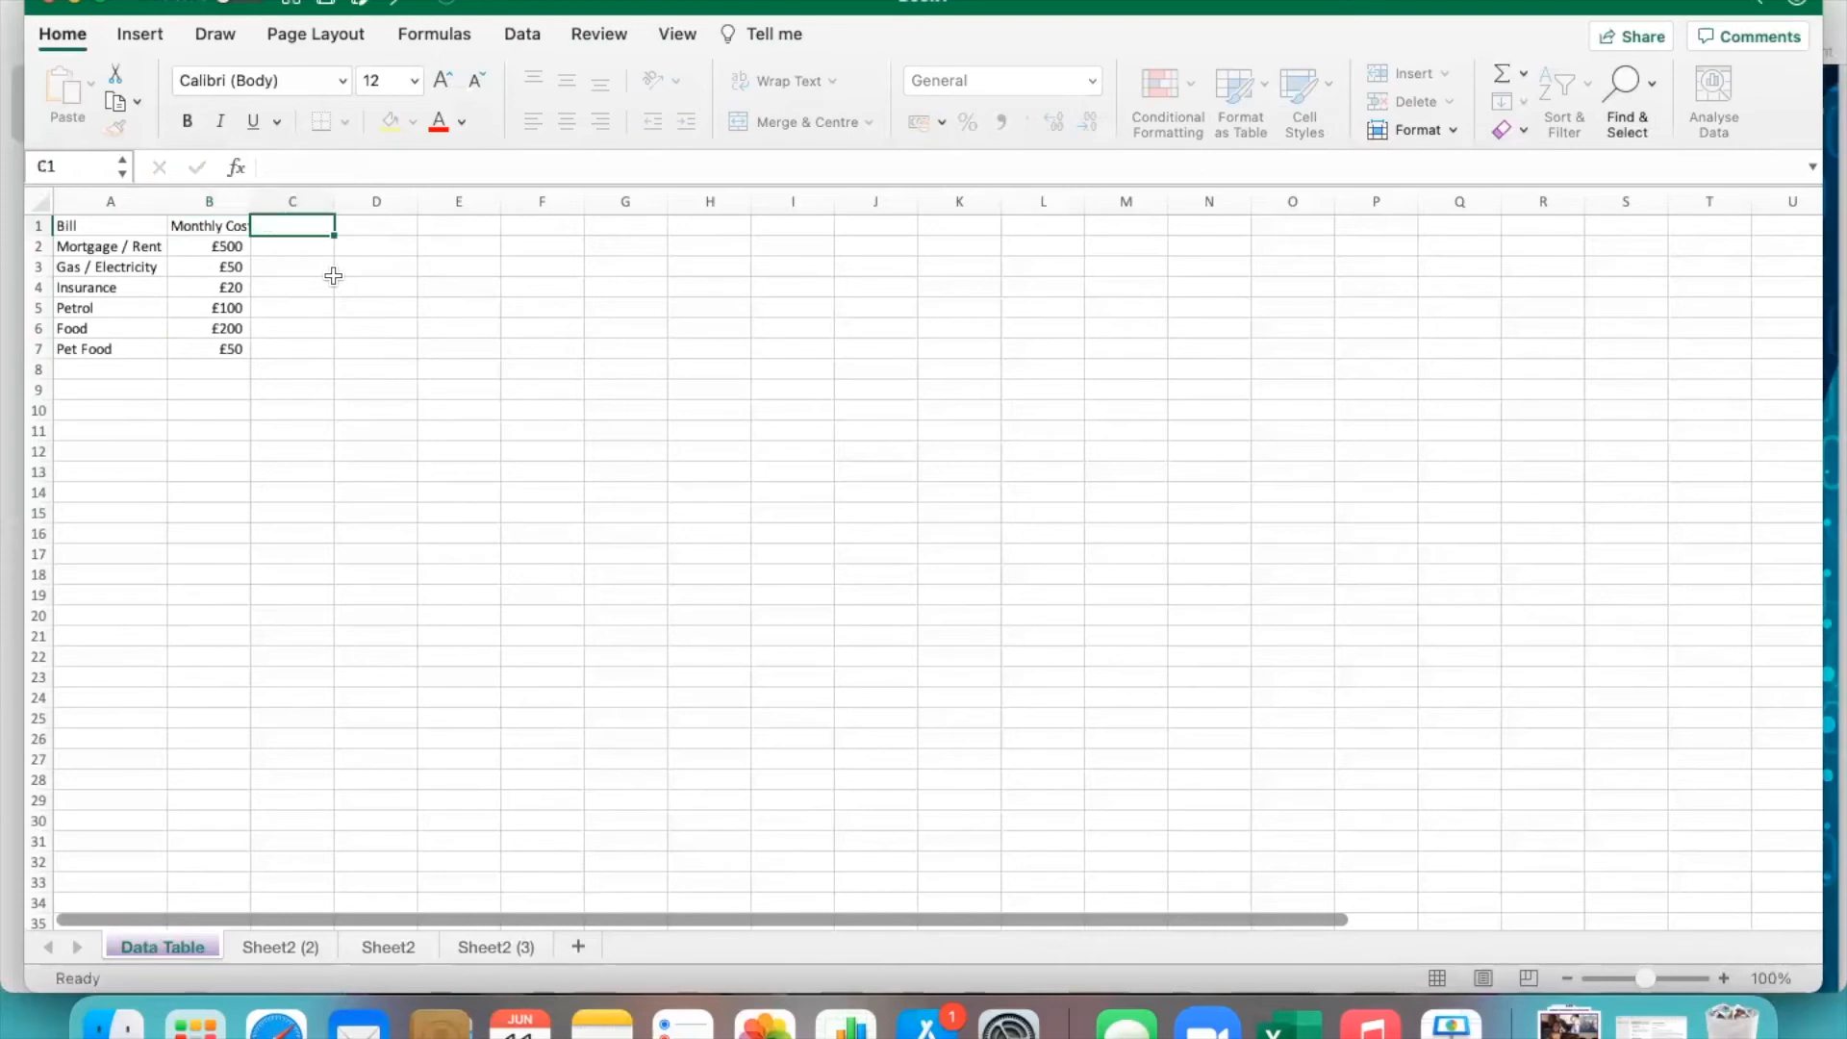
left_click_drag(251, 194, 259, 194)
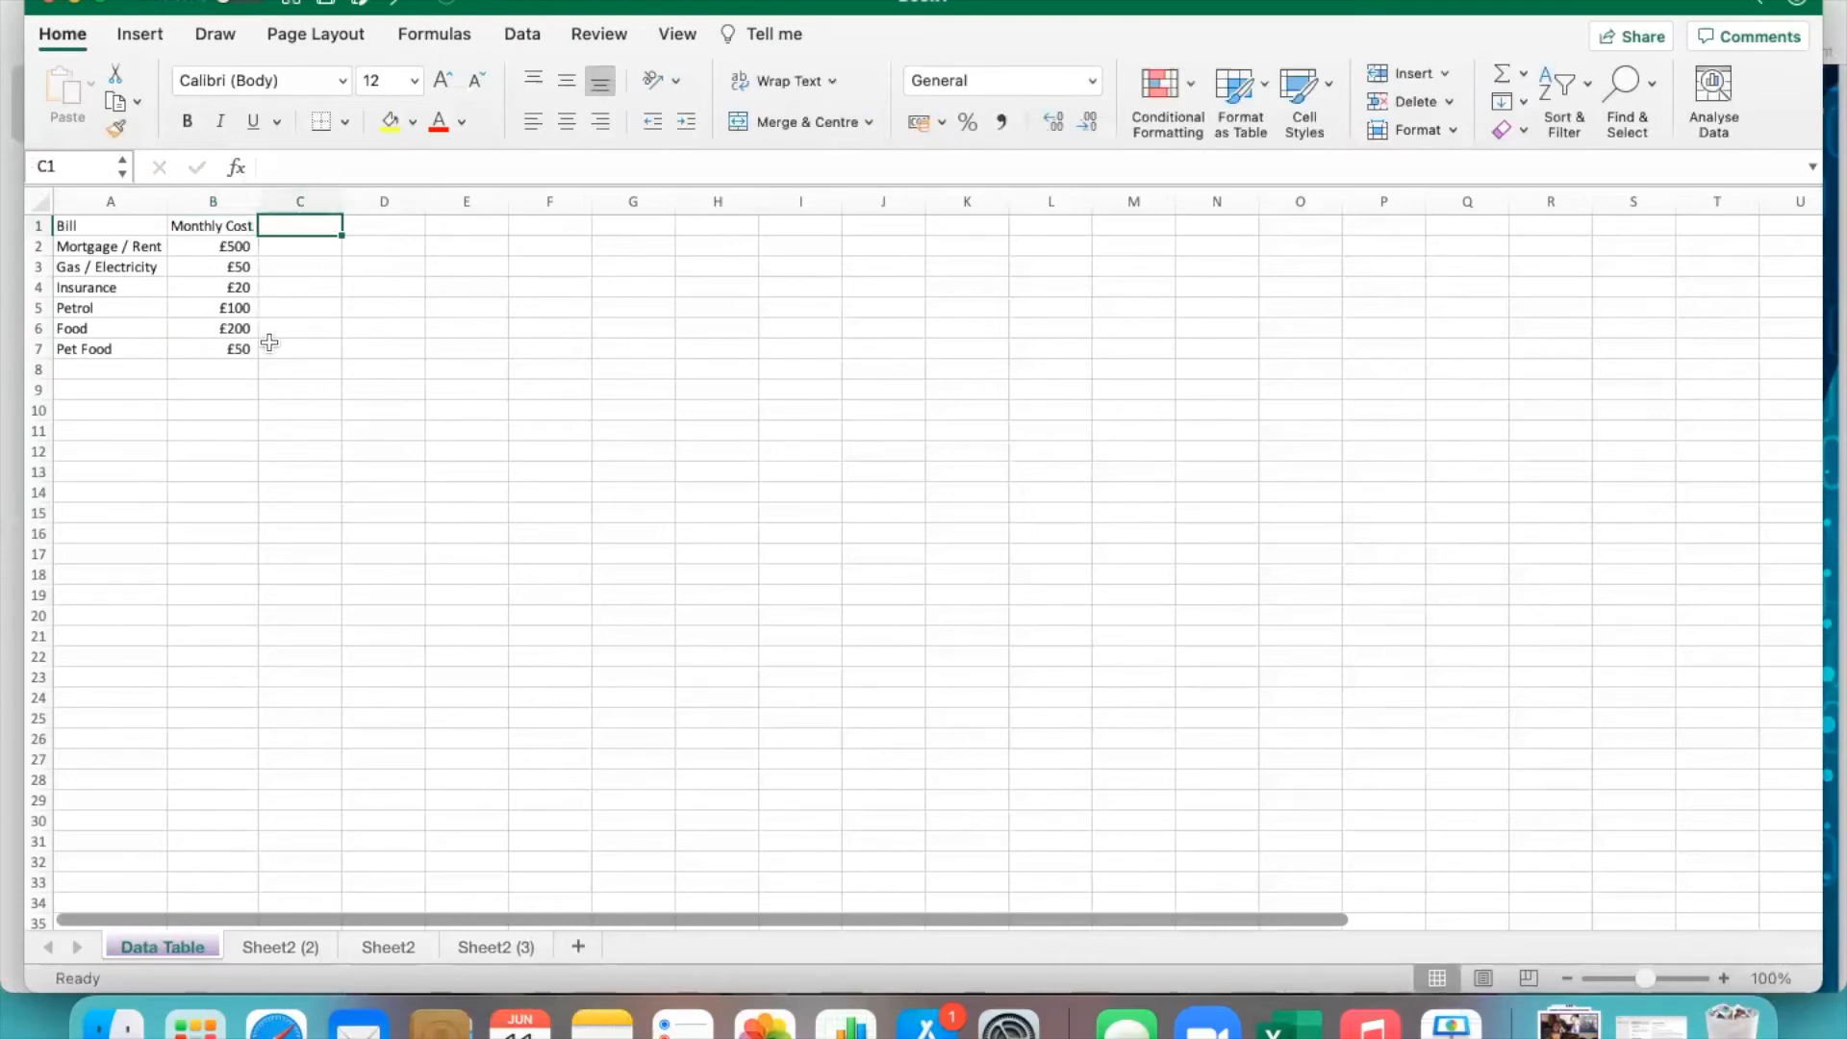
Fill the heading cells Bill and Monthly Cost with a light green theme colour.
left_click(125, 226)
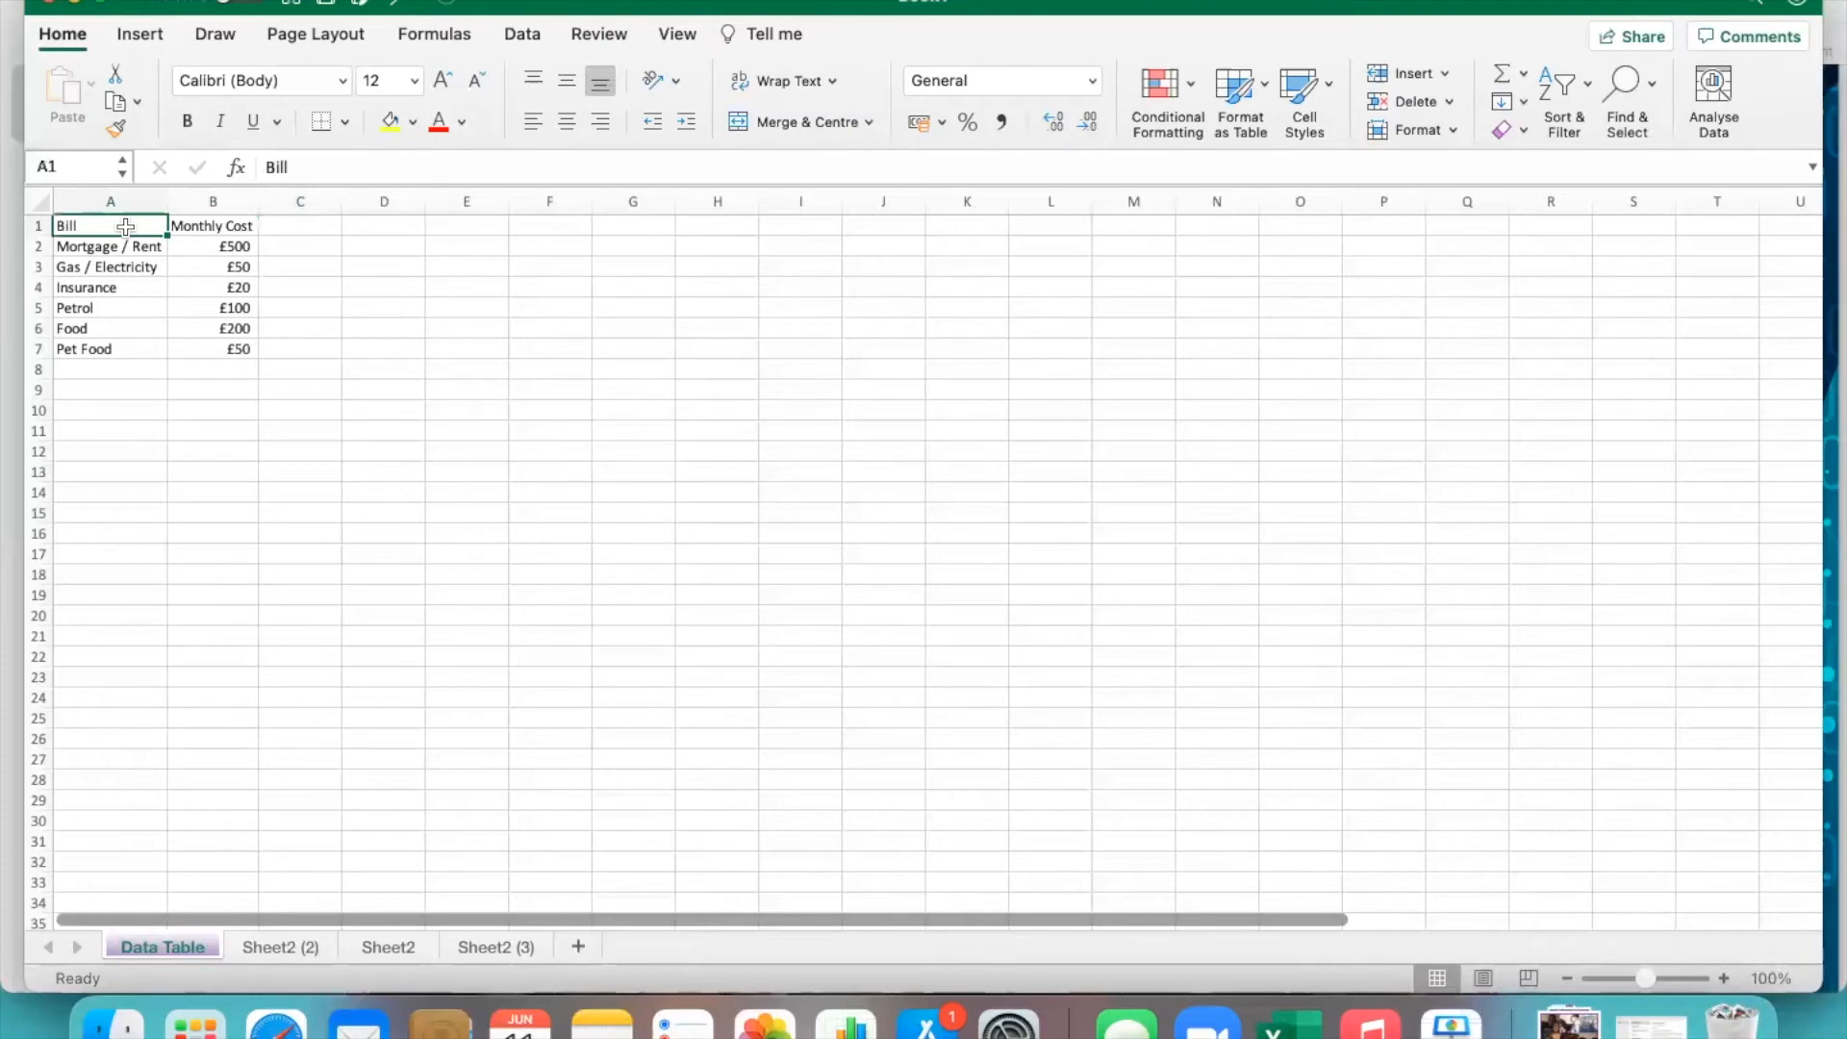
left_click_drag(126, 226, 212, 226)
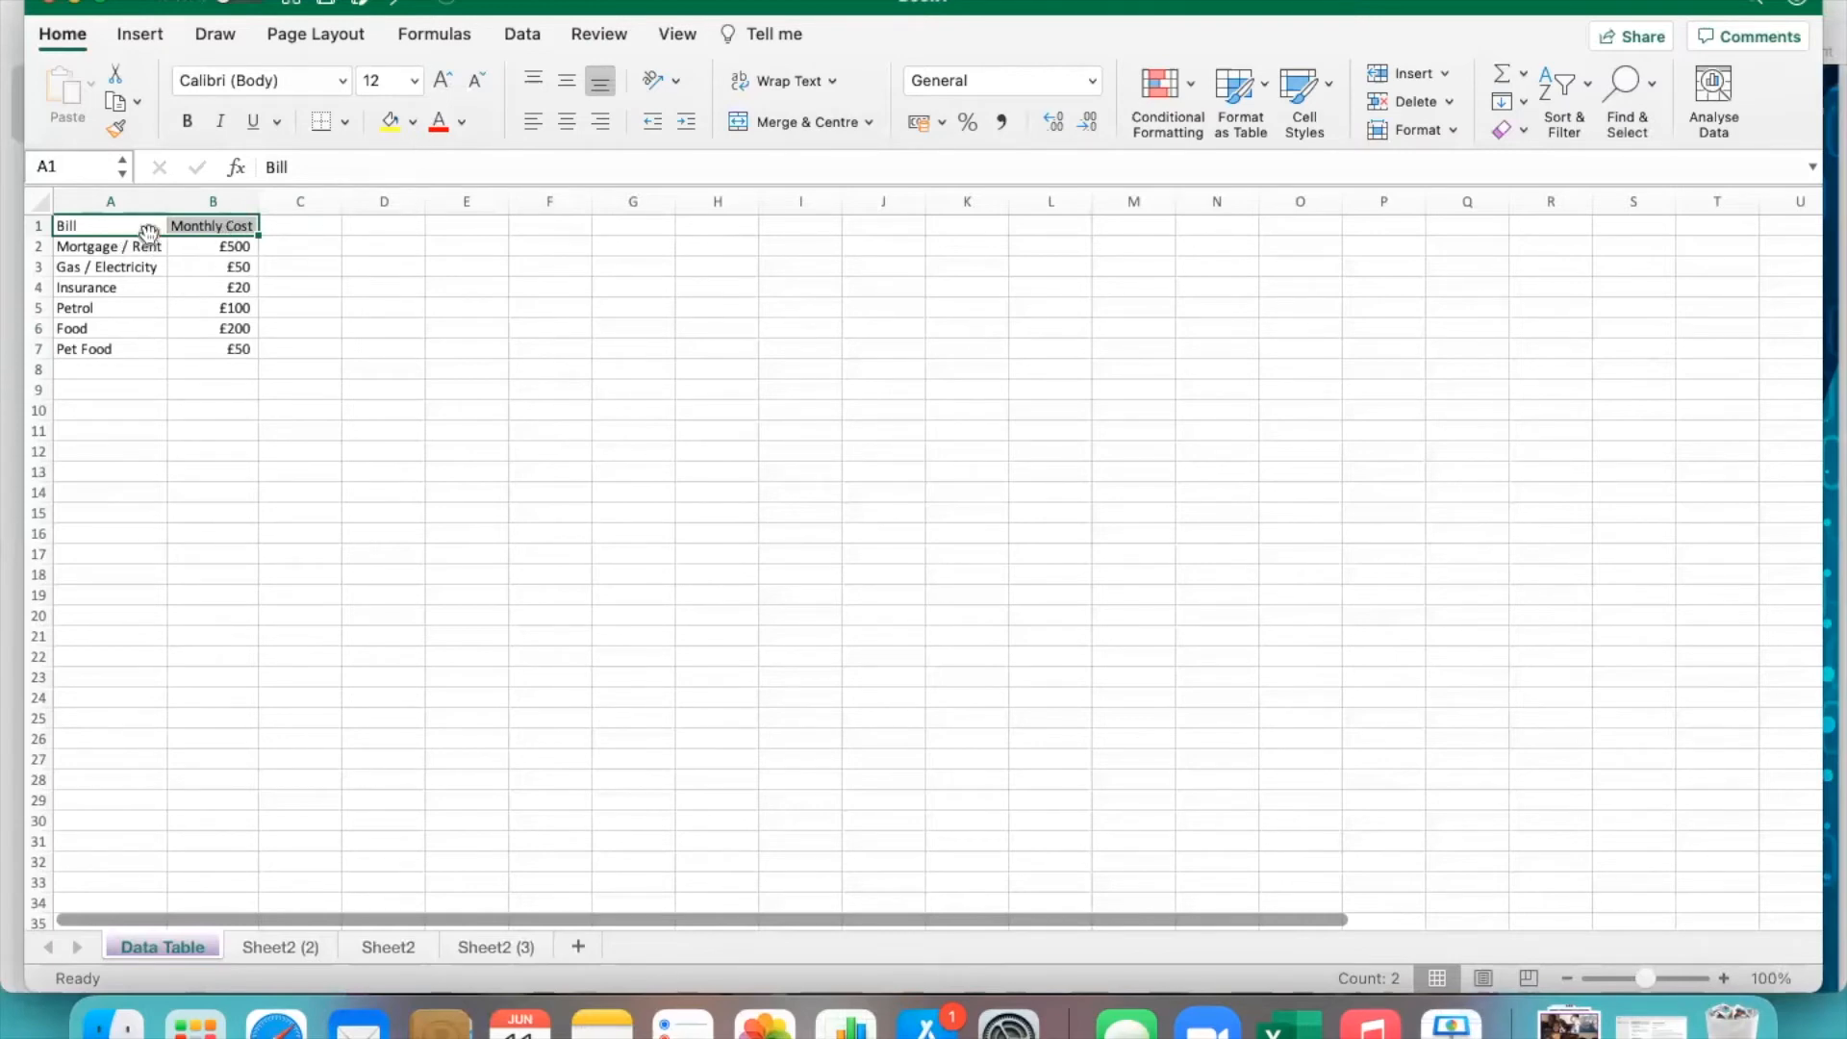
left_click(413, 122)
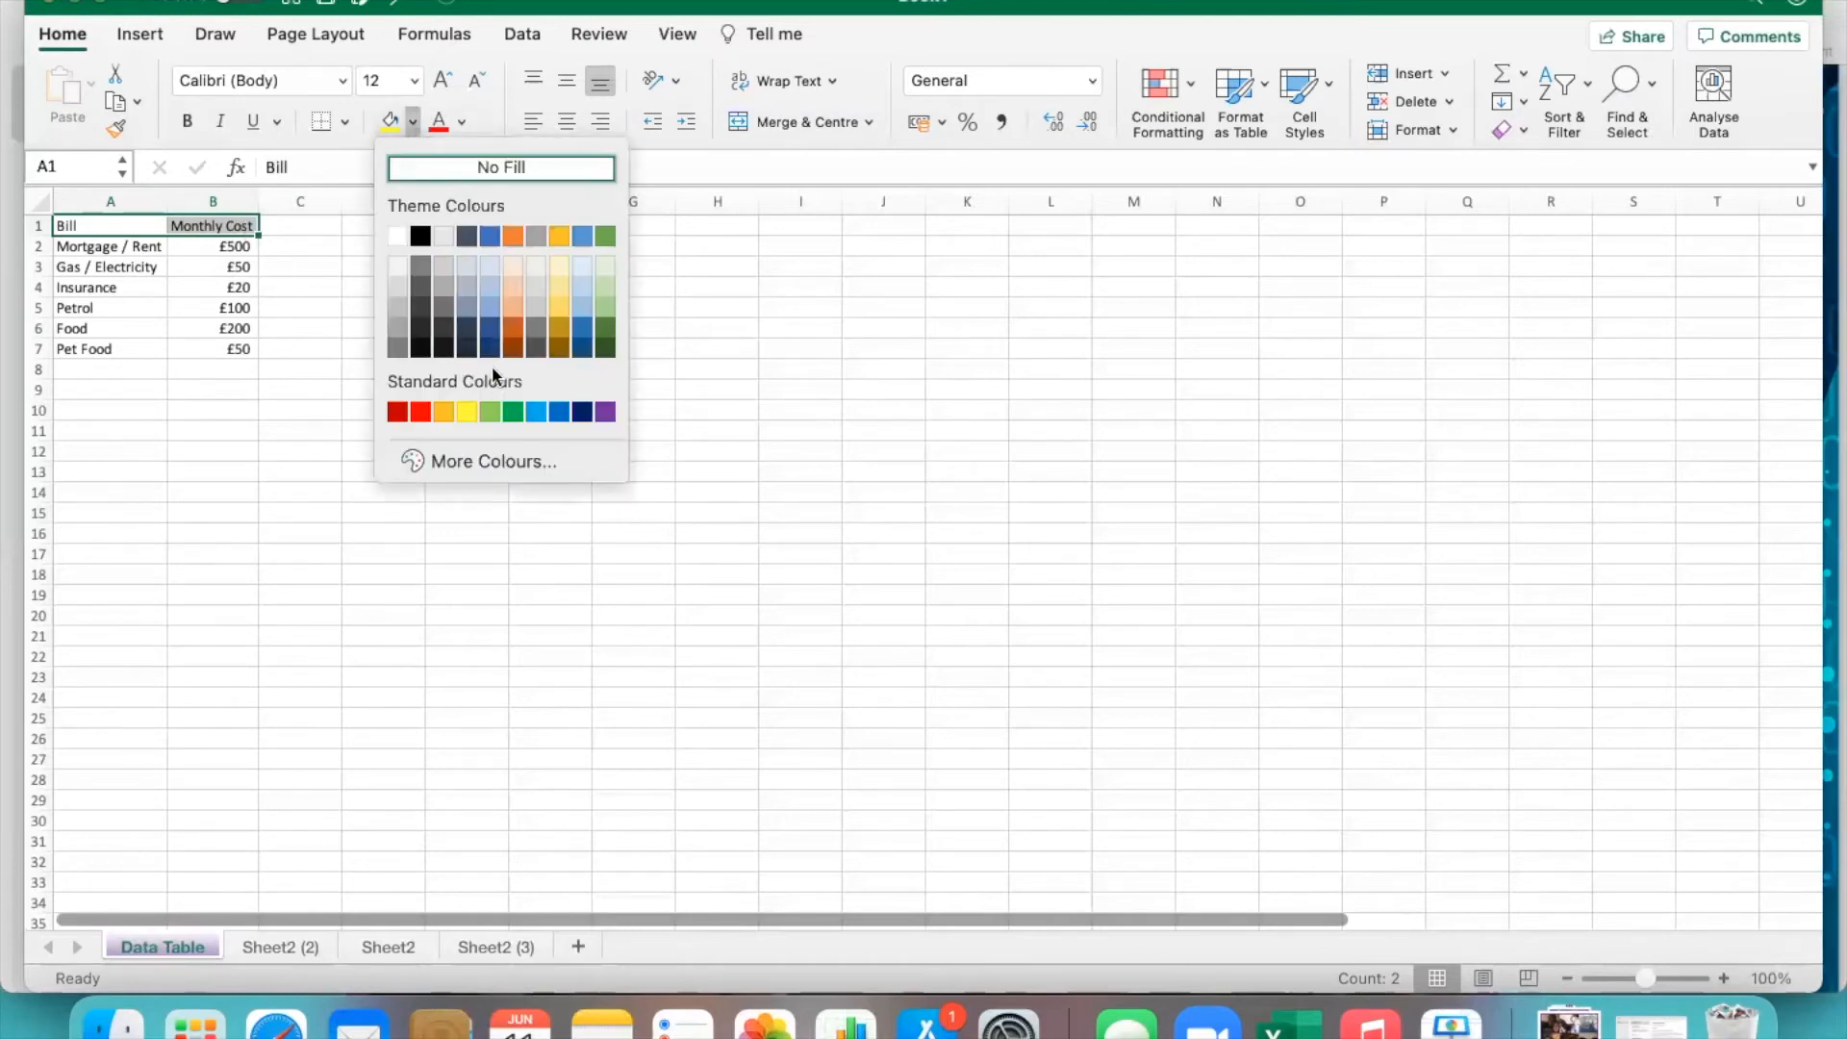
left_click(608, 308)
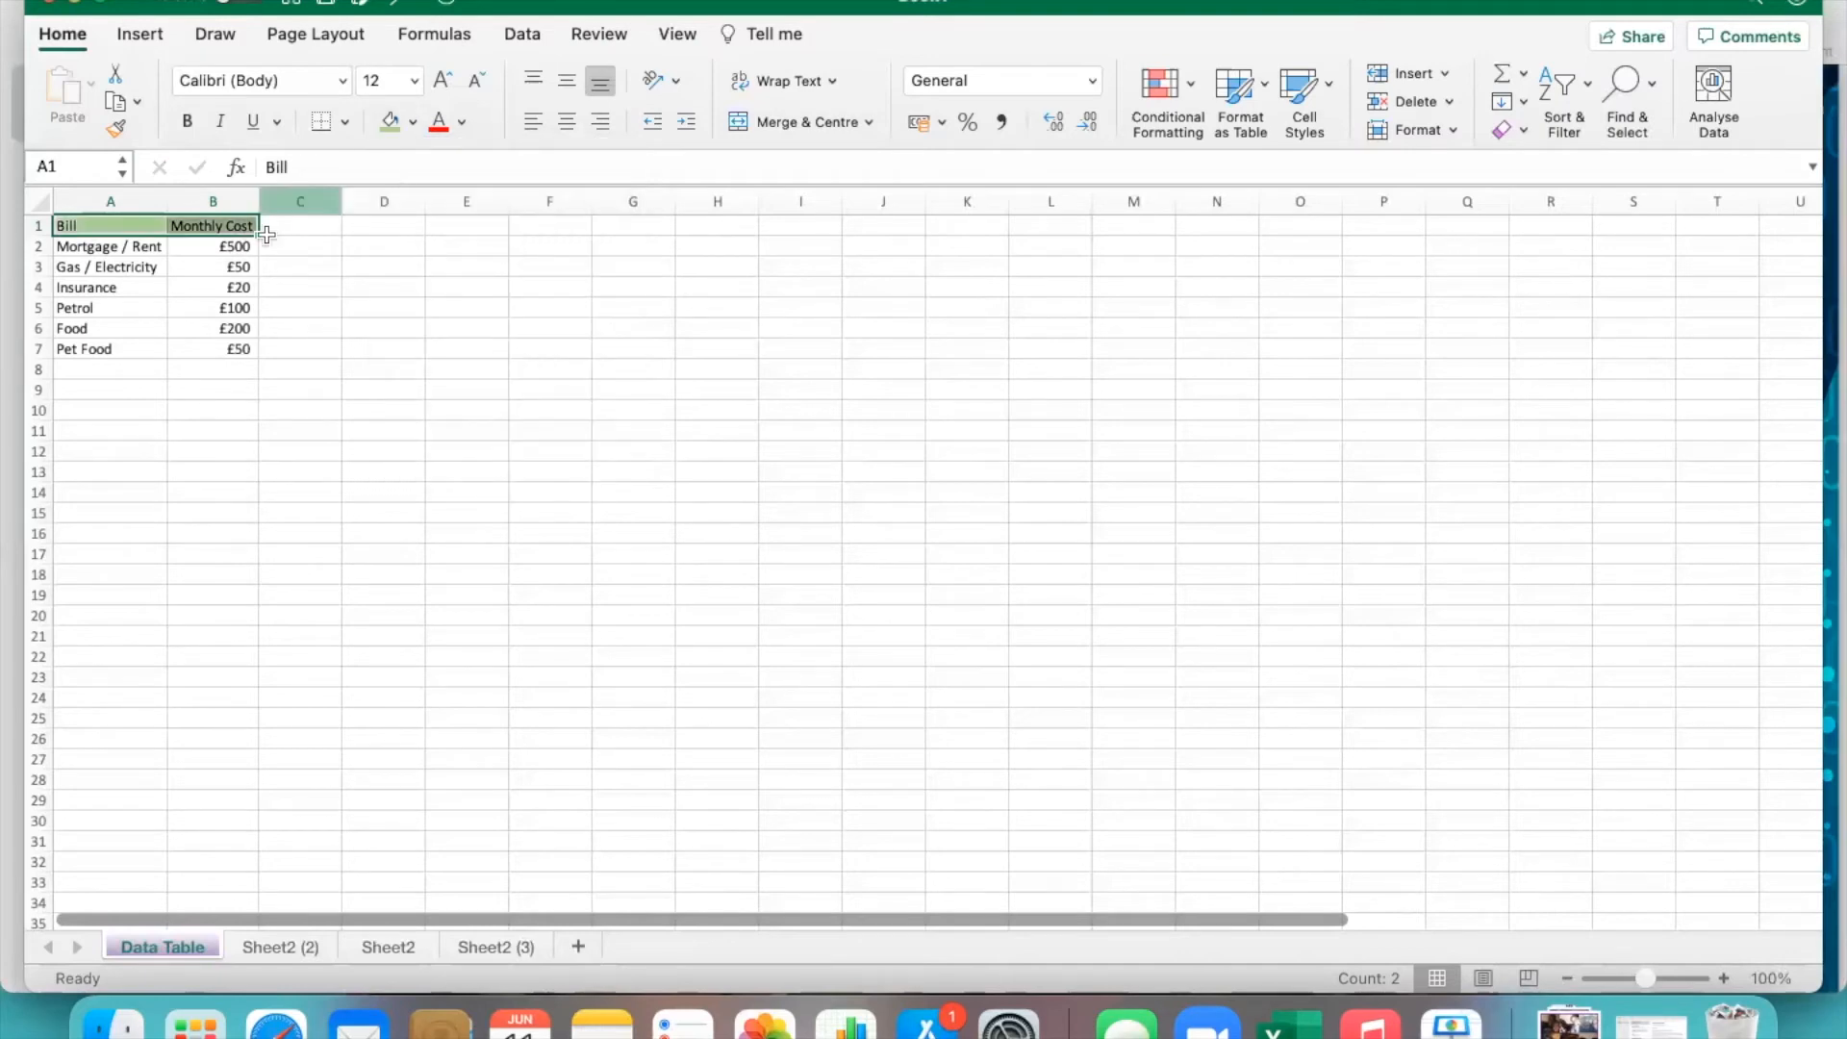
Make the Bill and Monthly Cost headings in A1:B1 bold.
left_click(302, 246)
left_click(103, 226)
left_click_drag(116, 225, 115, 239)
left_click(115, 225)
key("shift+Right")
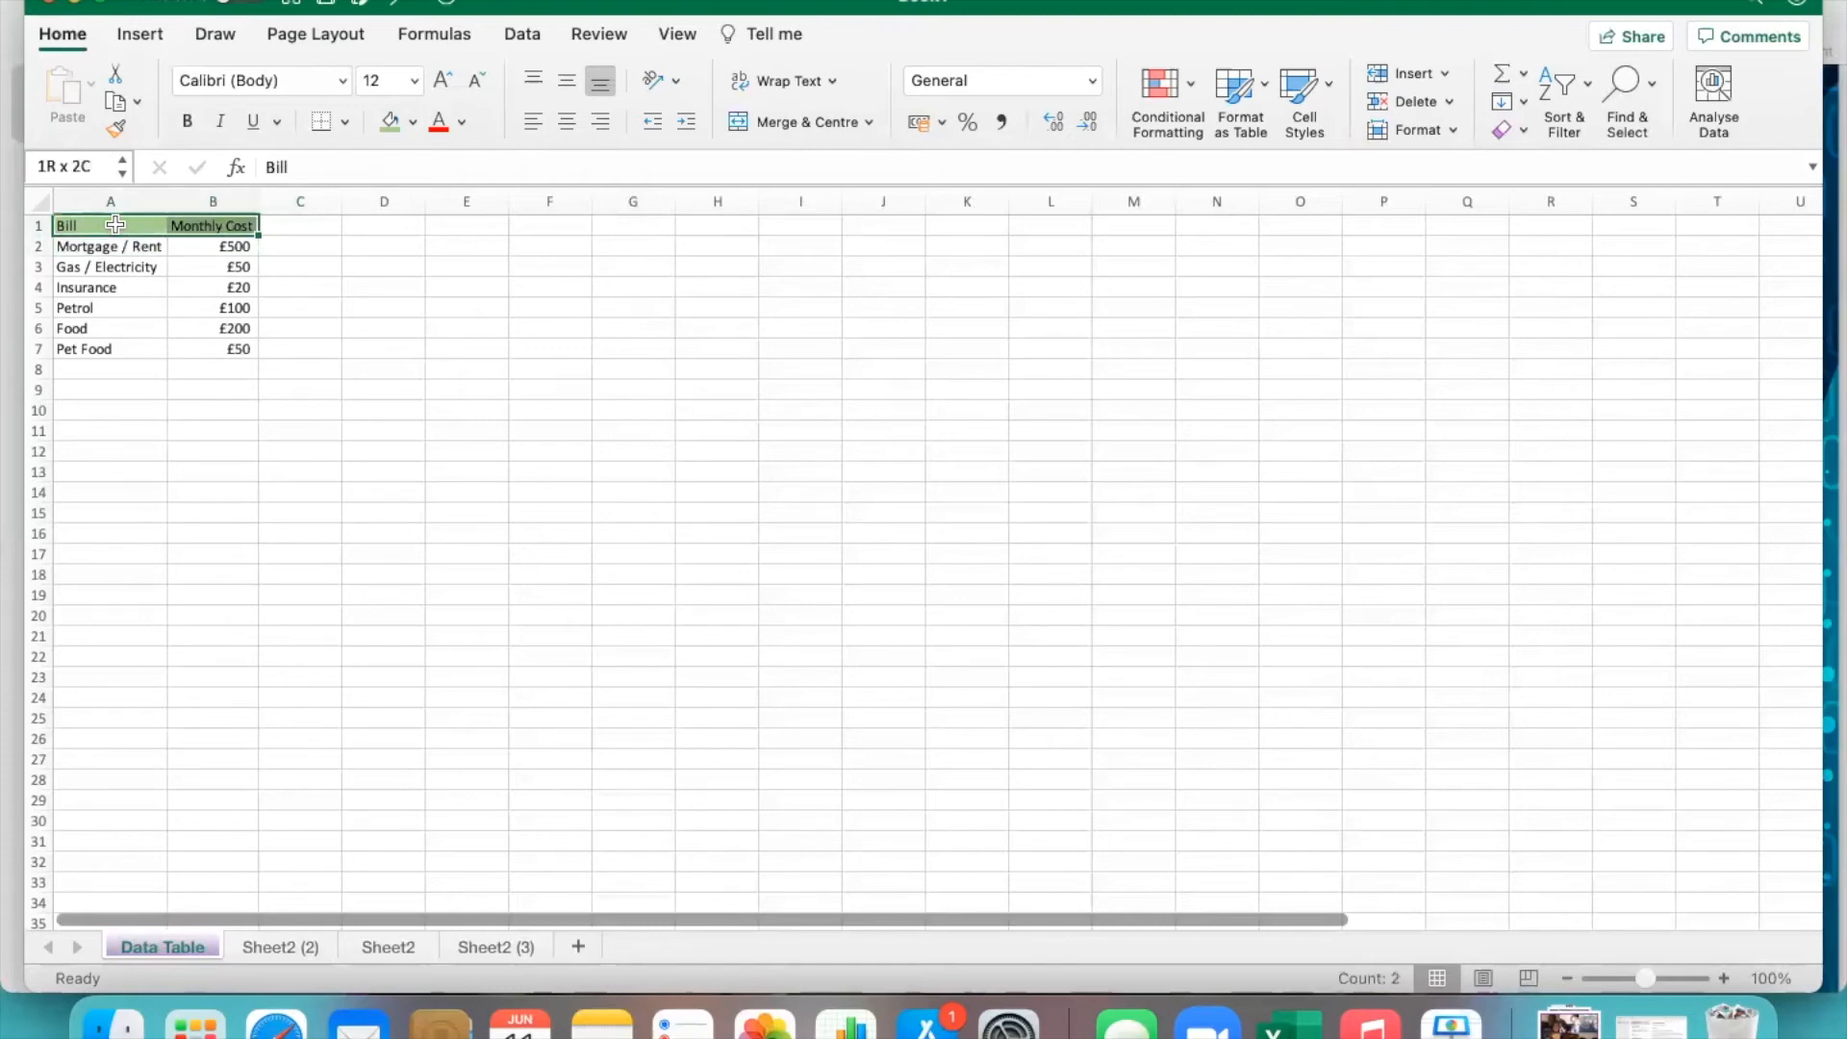
left_click(187, 122)
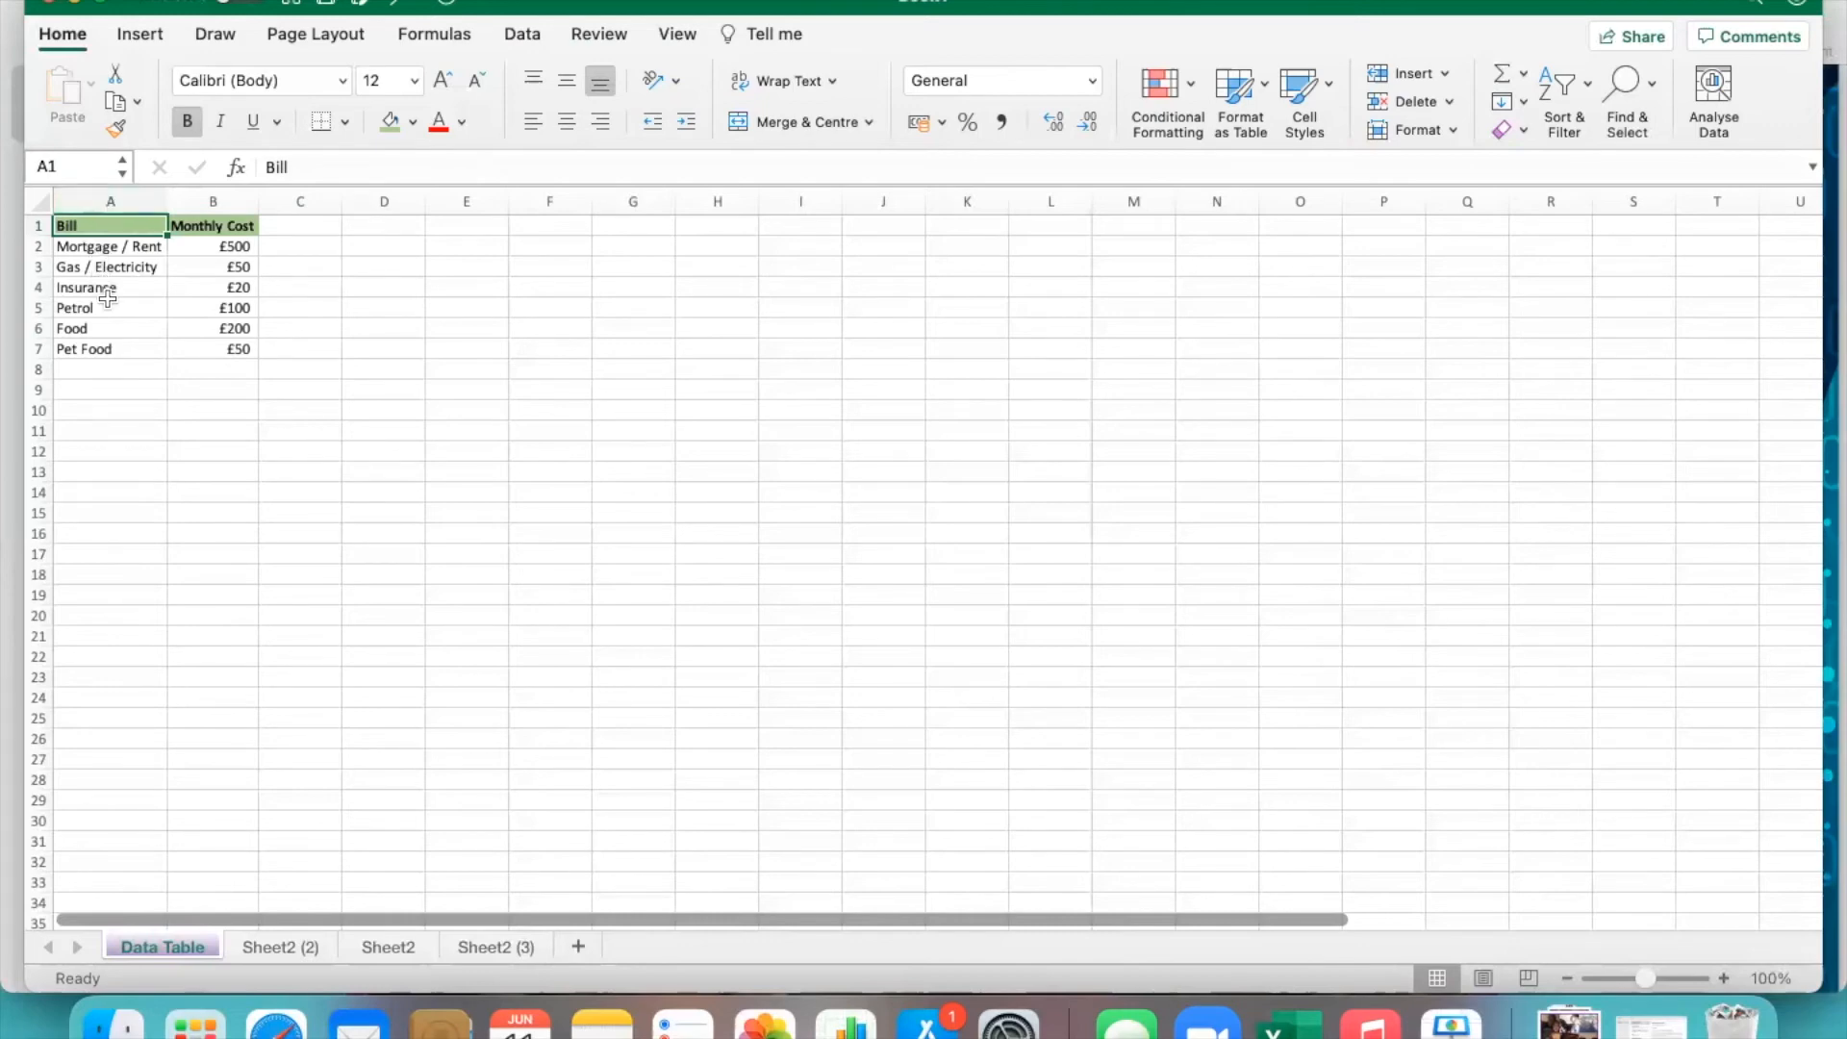
left_click(126, 203)
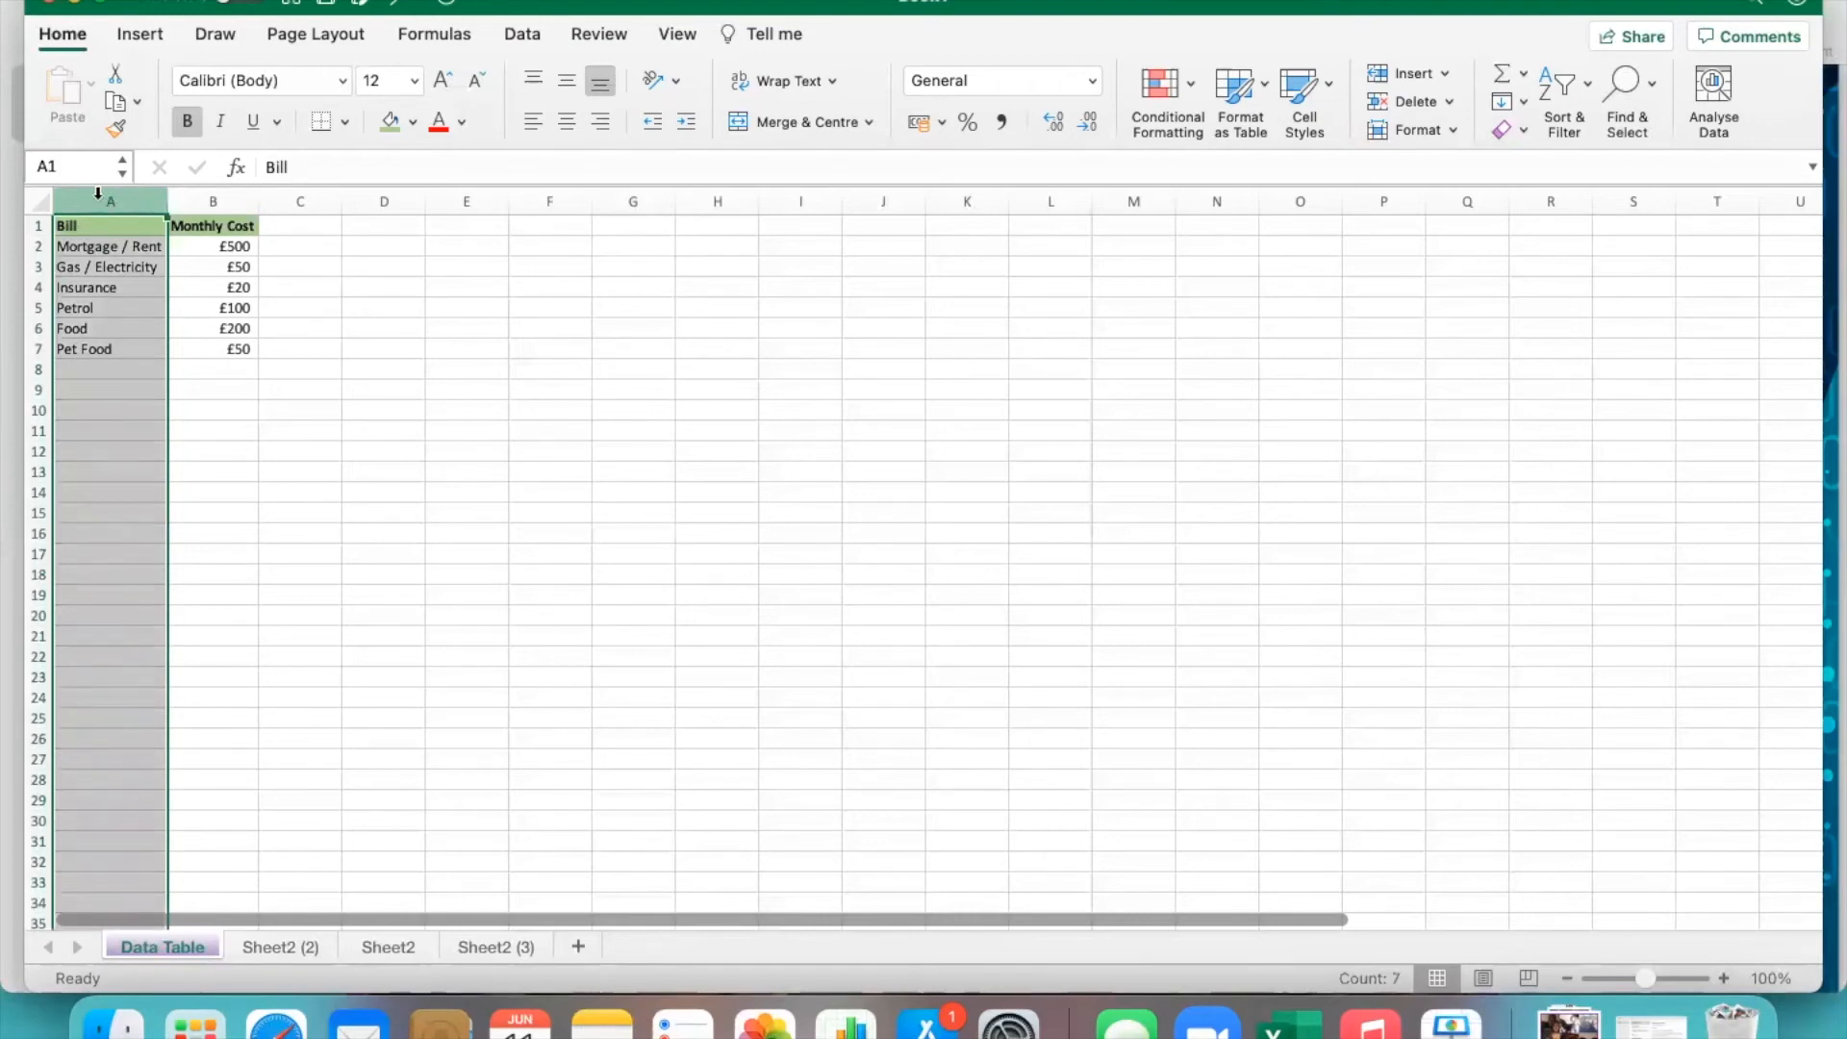
left_click(213, 196)
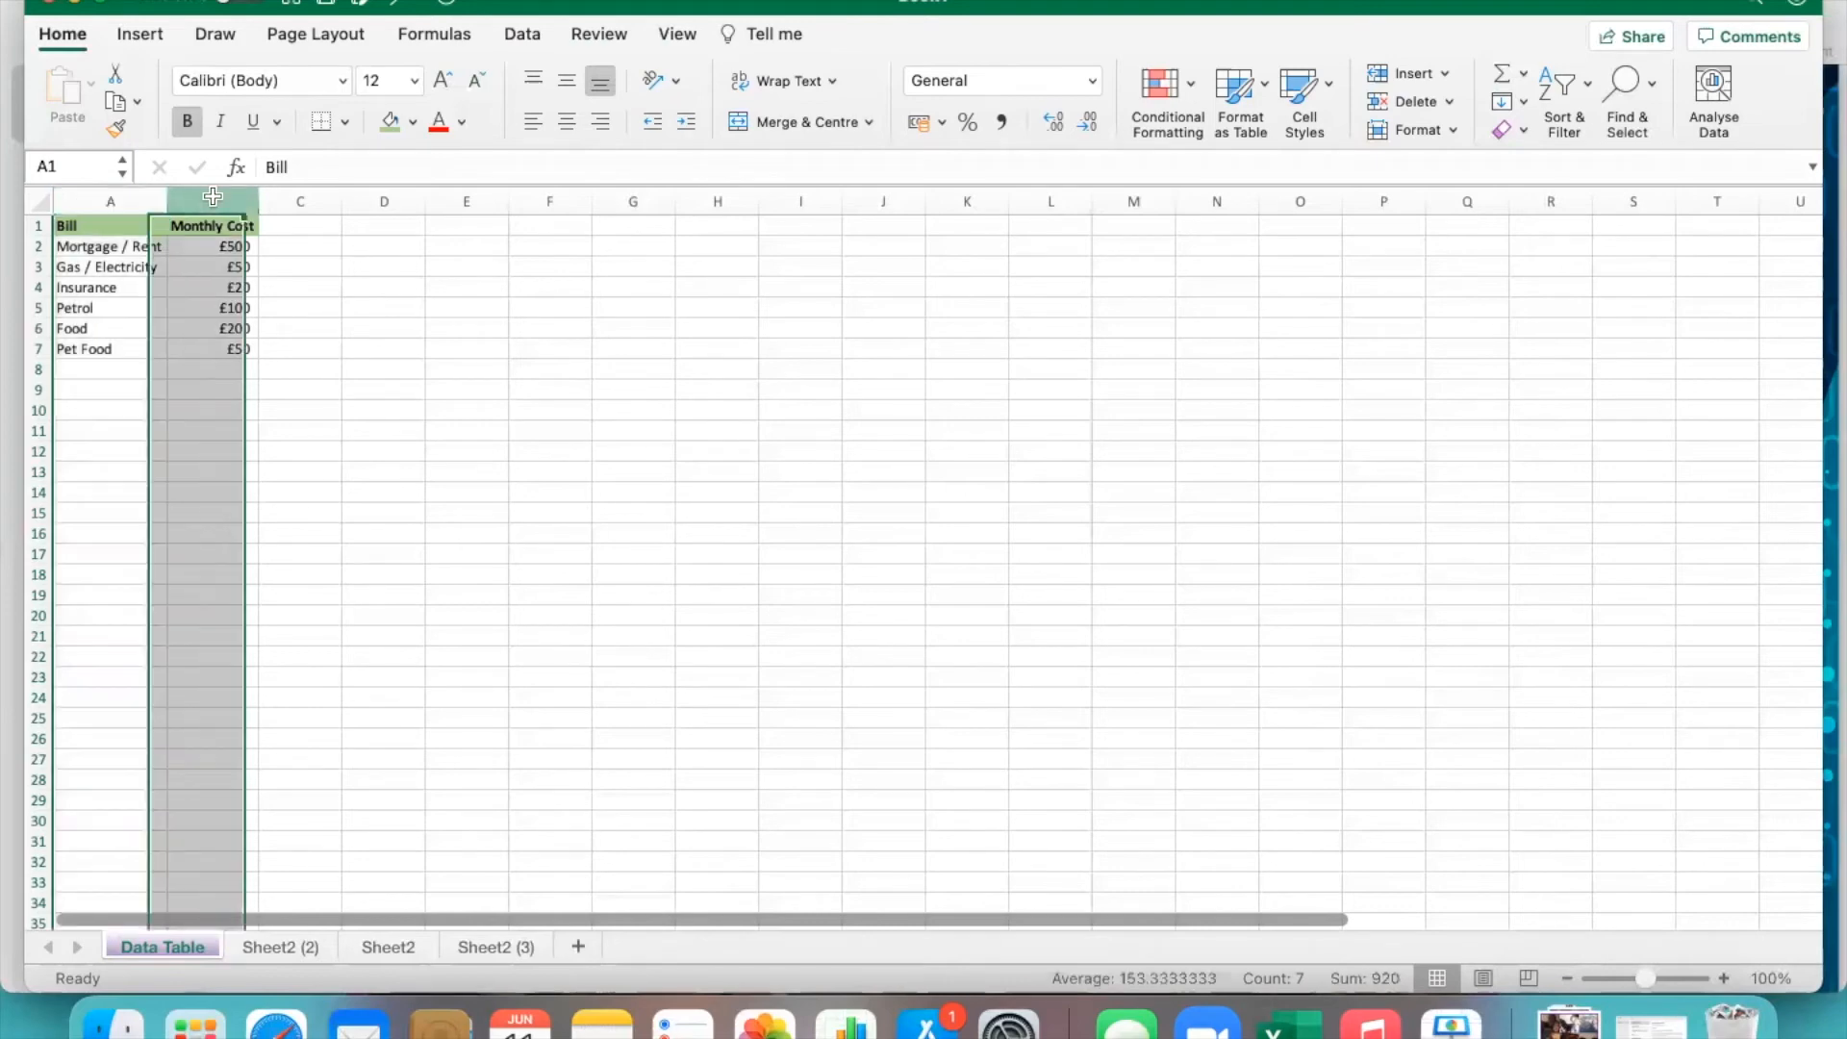
left_click(143, 192)
left_click(143, 232)
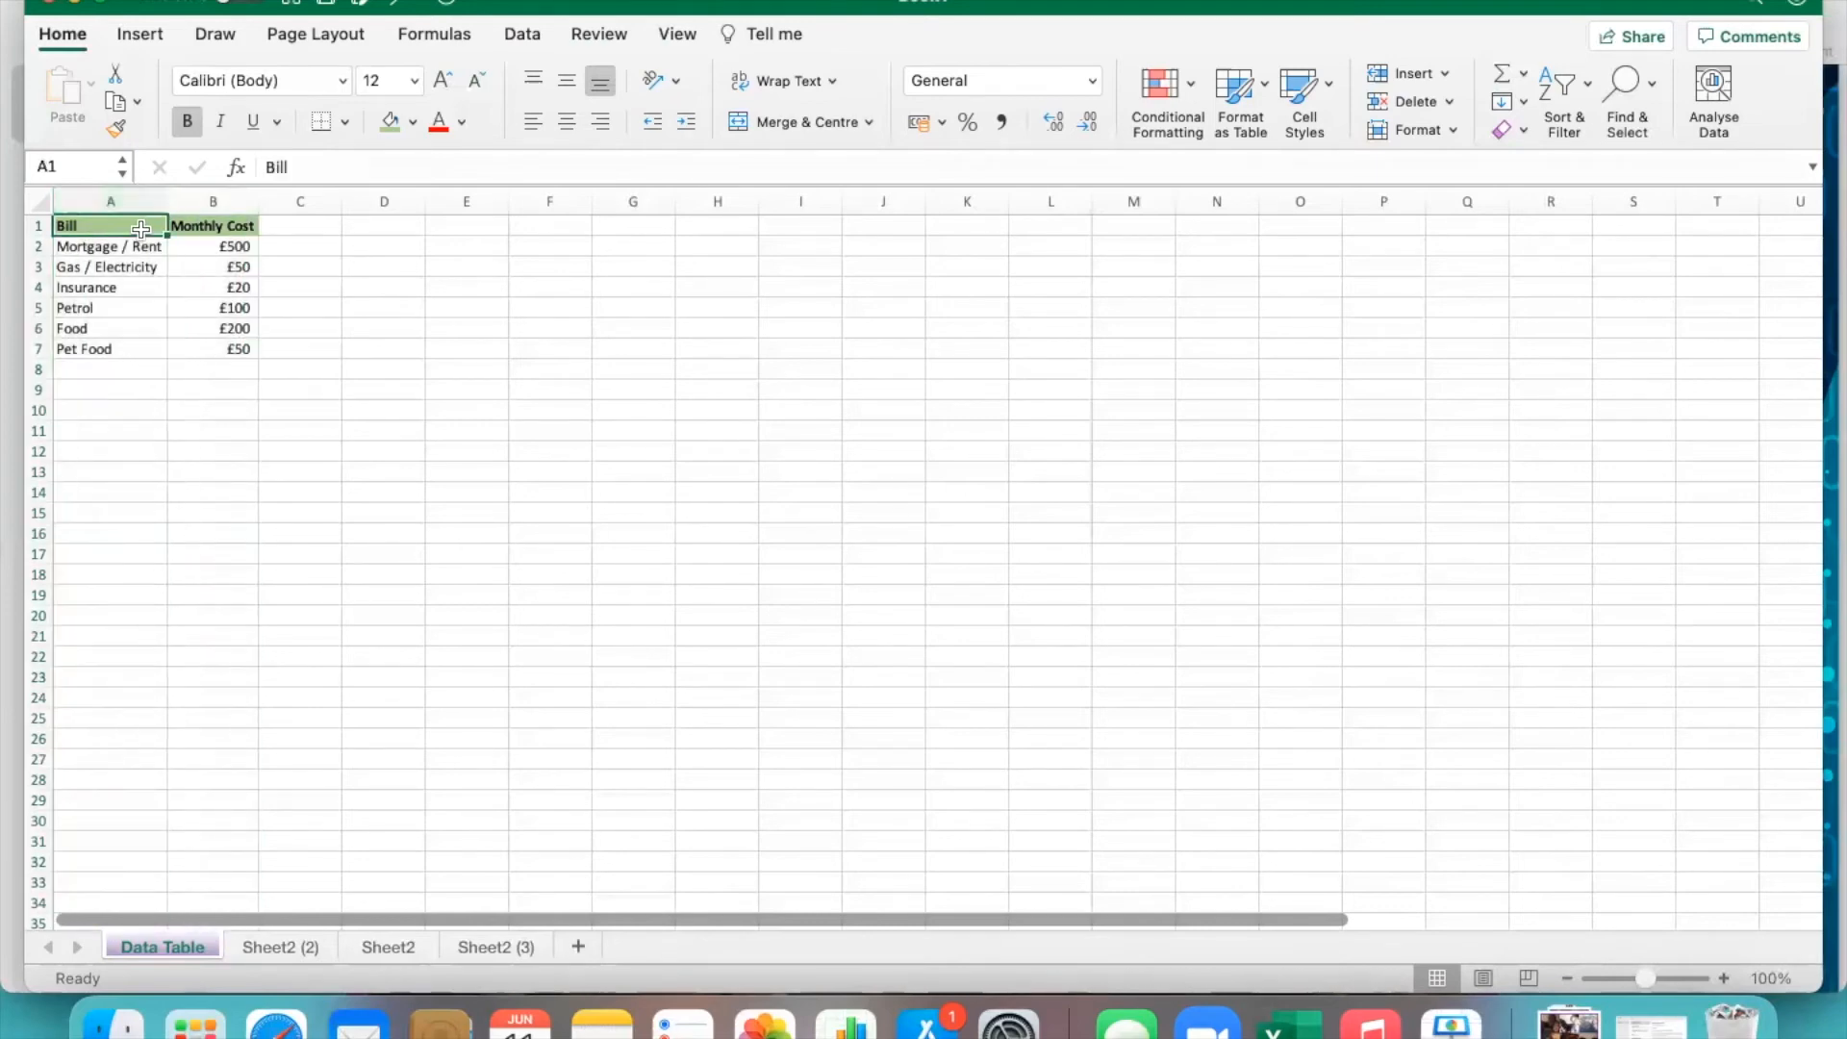
left_click(146, 325)
left_click(144, 408)
left_click(149, 271)
left_click(219, 281)
left_click(223, 370)
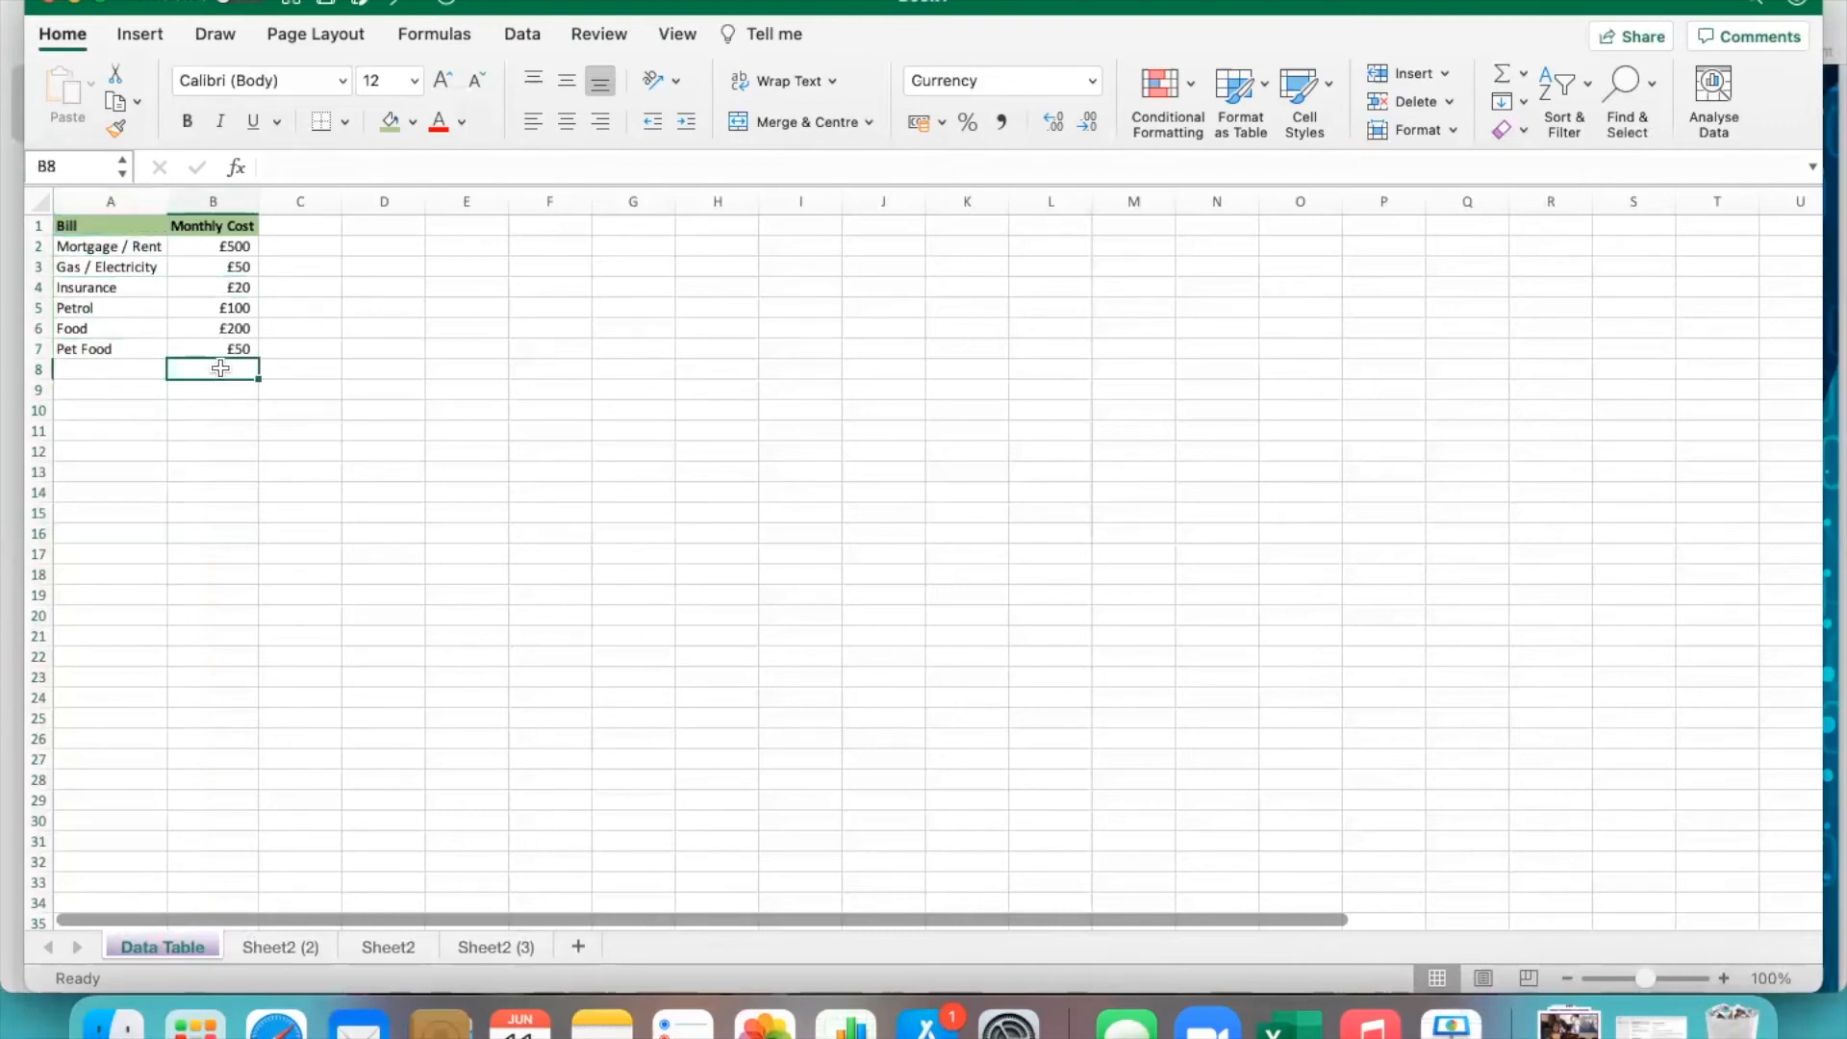
Insert a new blank column before the Bill column.
left_click(132, 201)
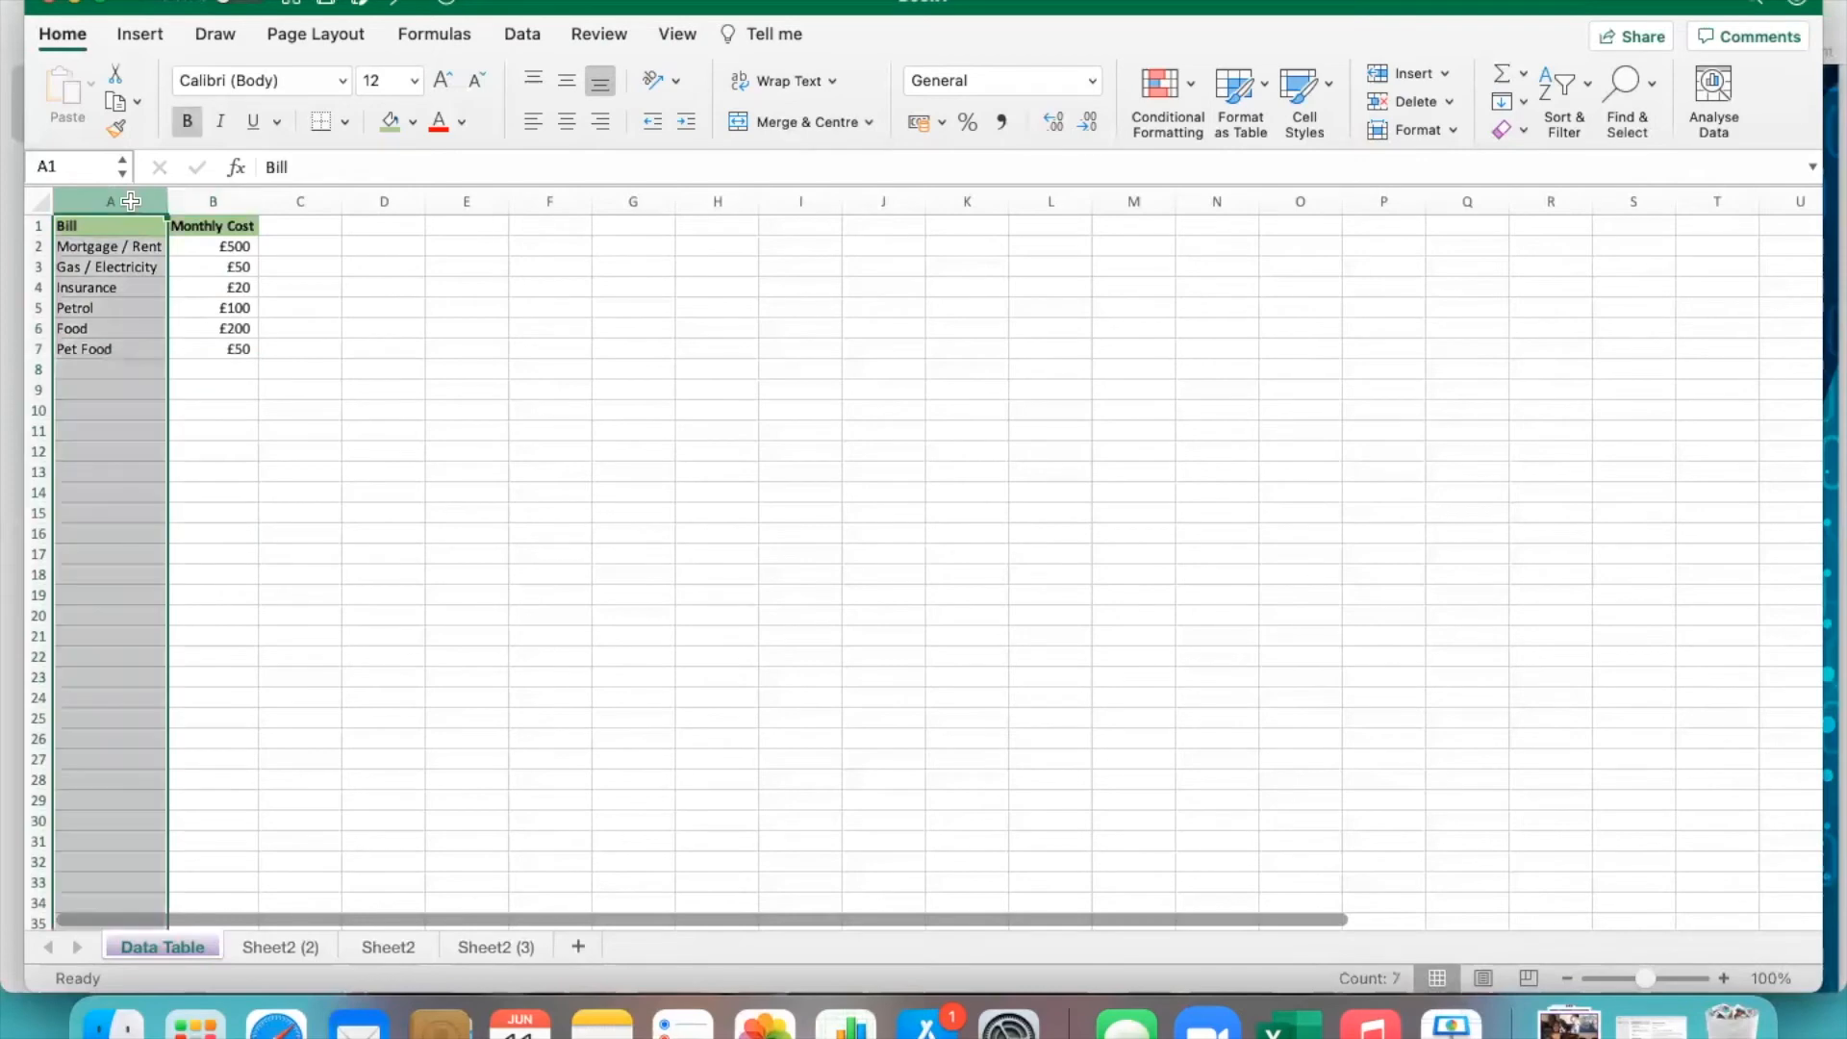
right_click(132, 202)
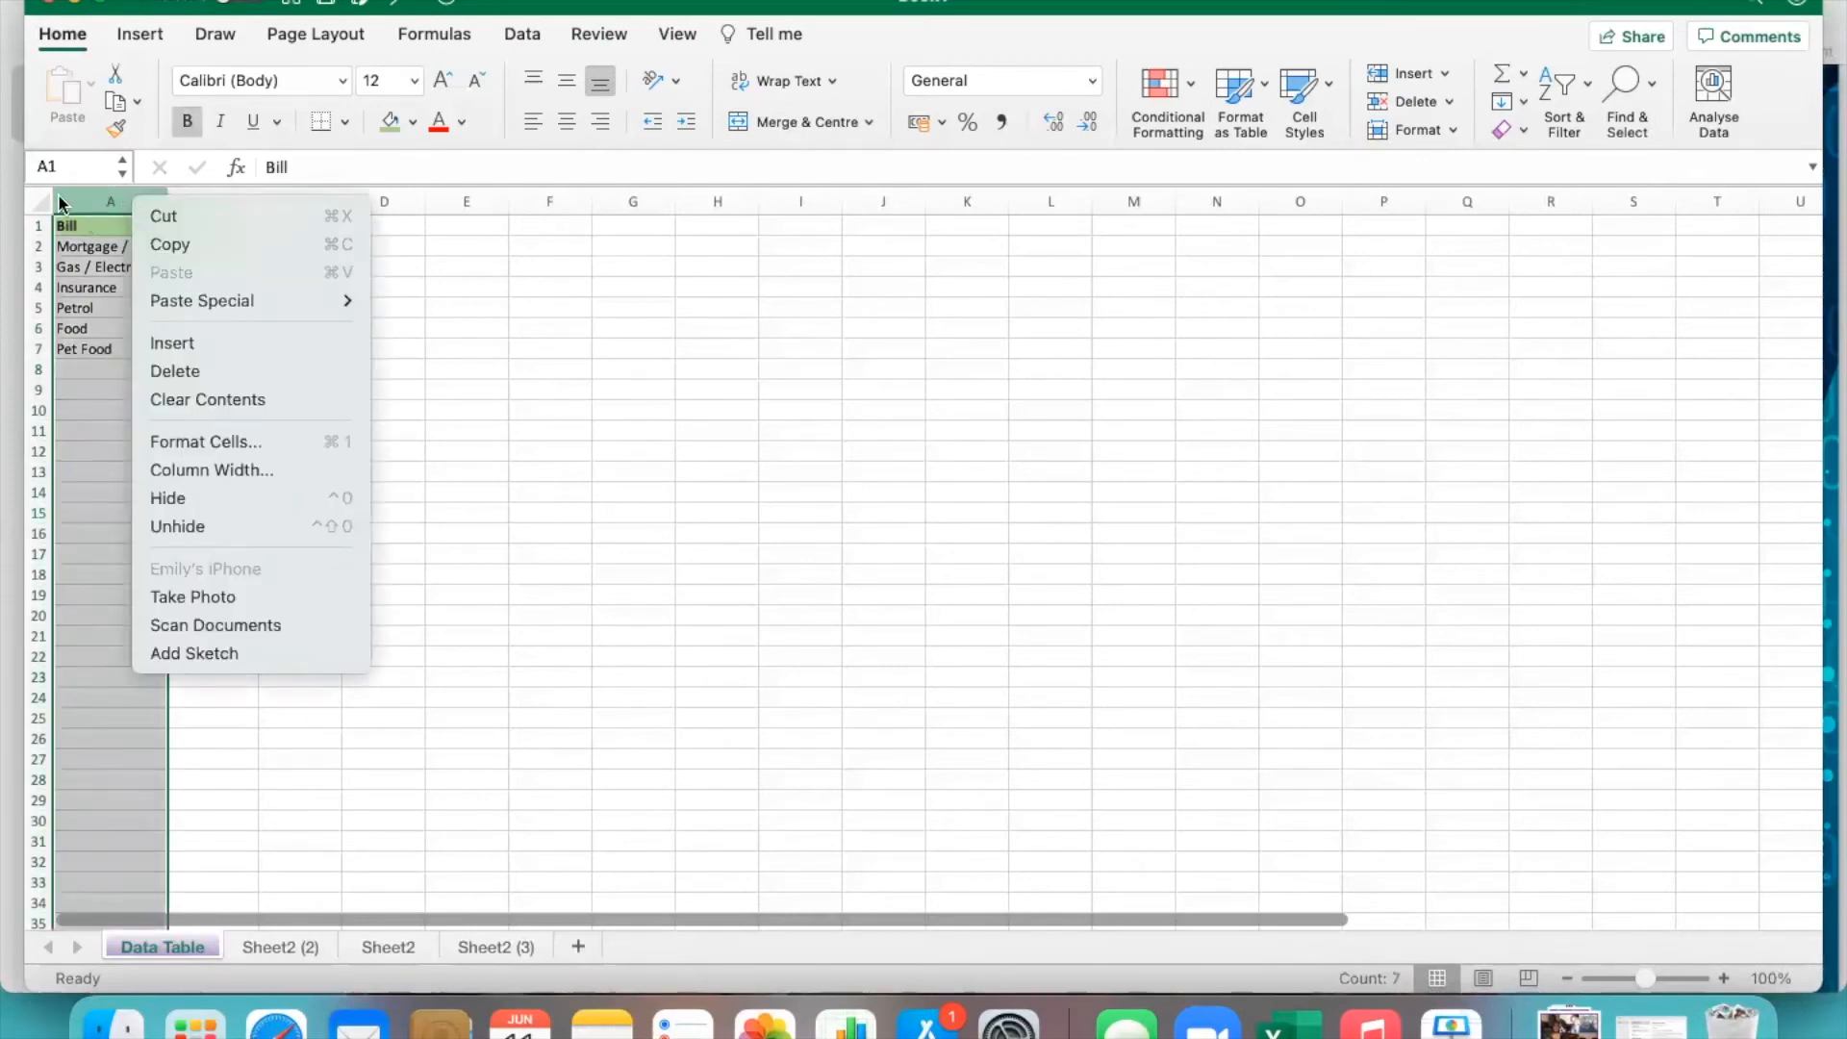
left_click(171, 344)
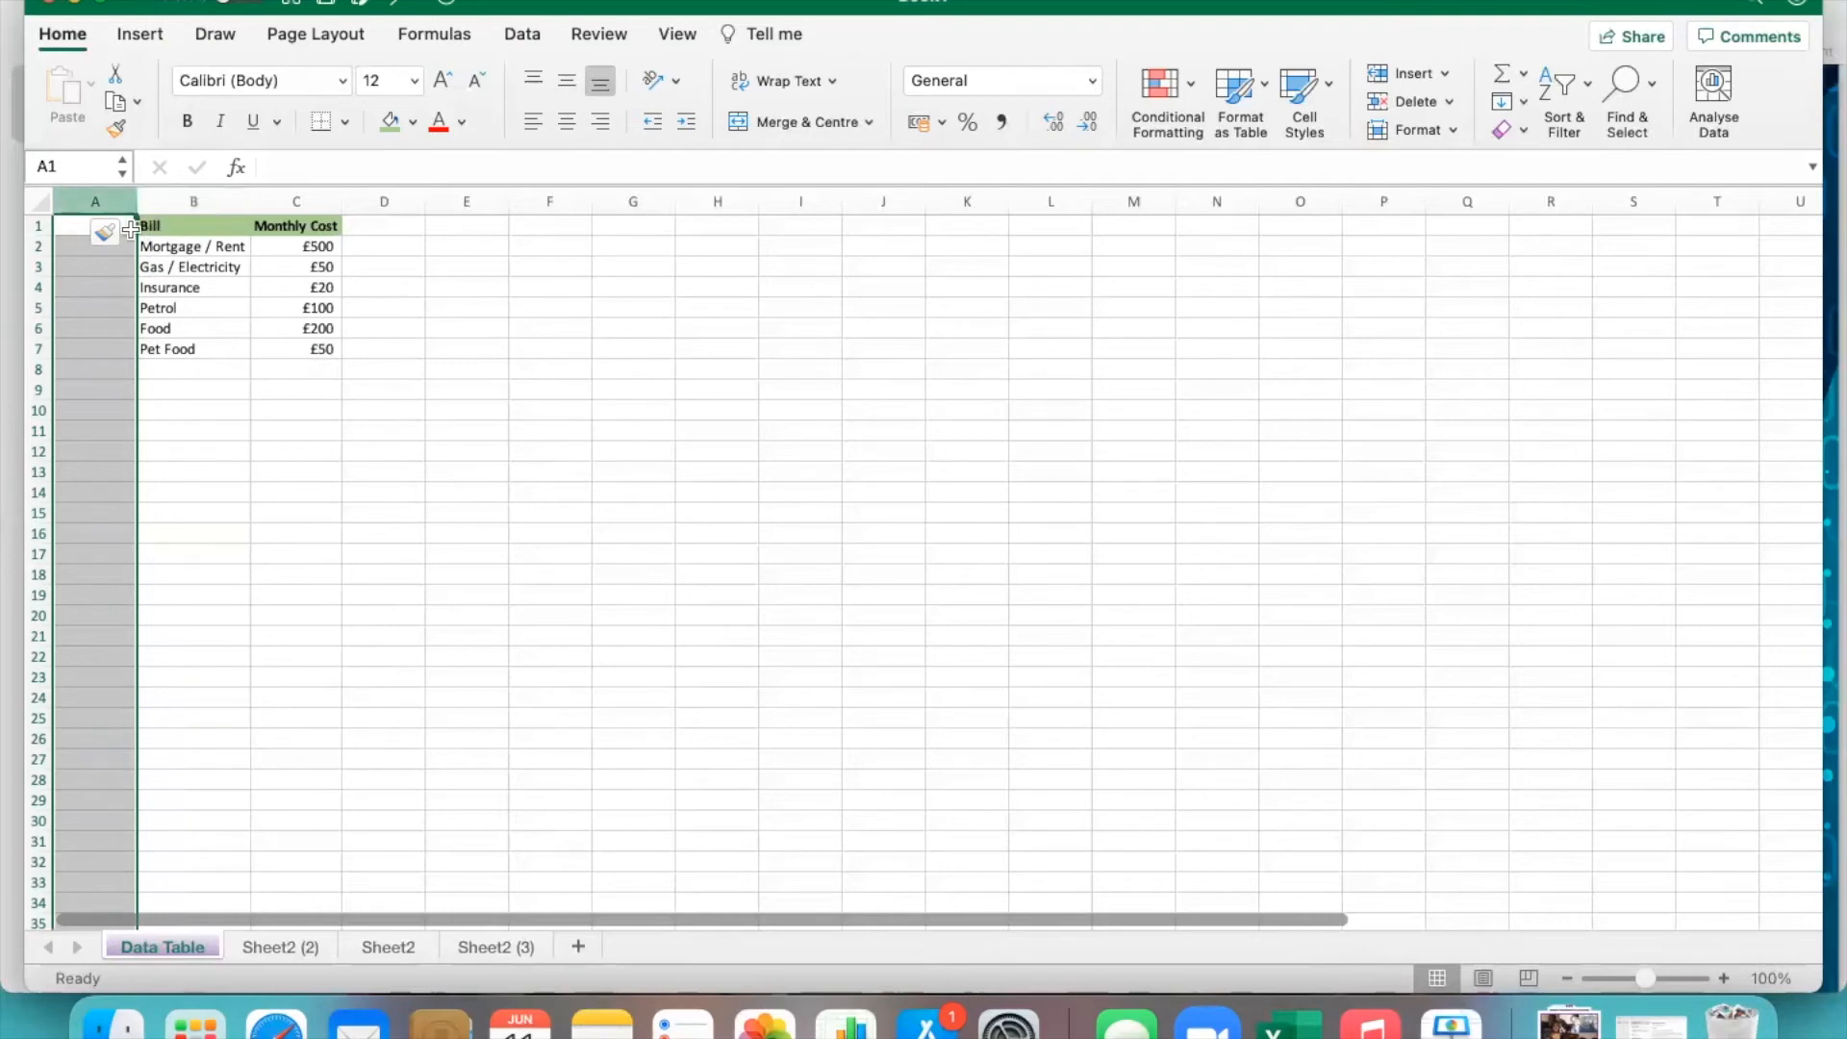
Enter the column heading "Category" in cell A1.
left_click(185, 228)
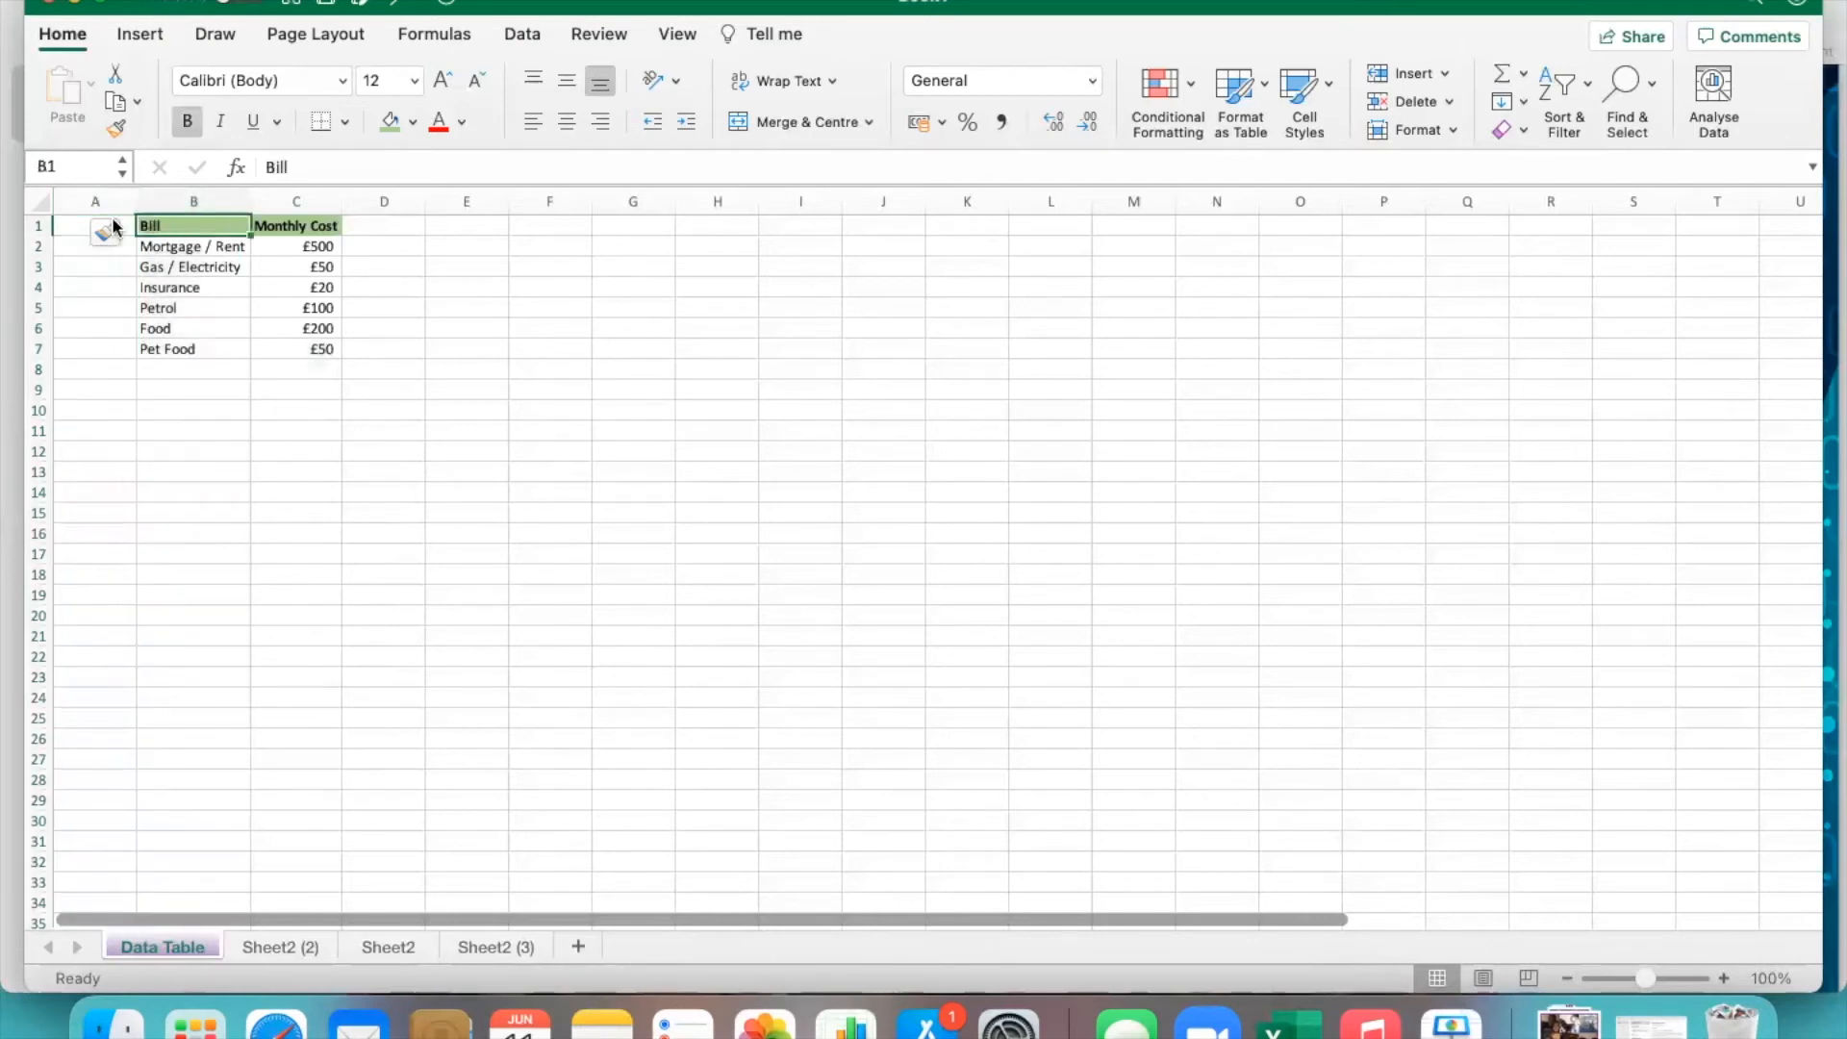
left_click(68, 231)
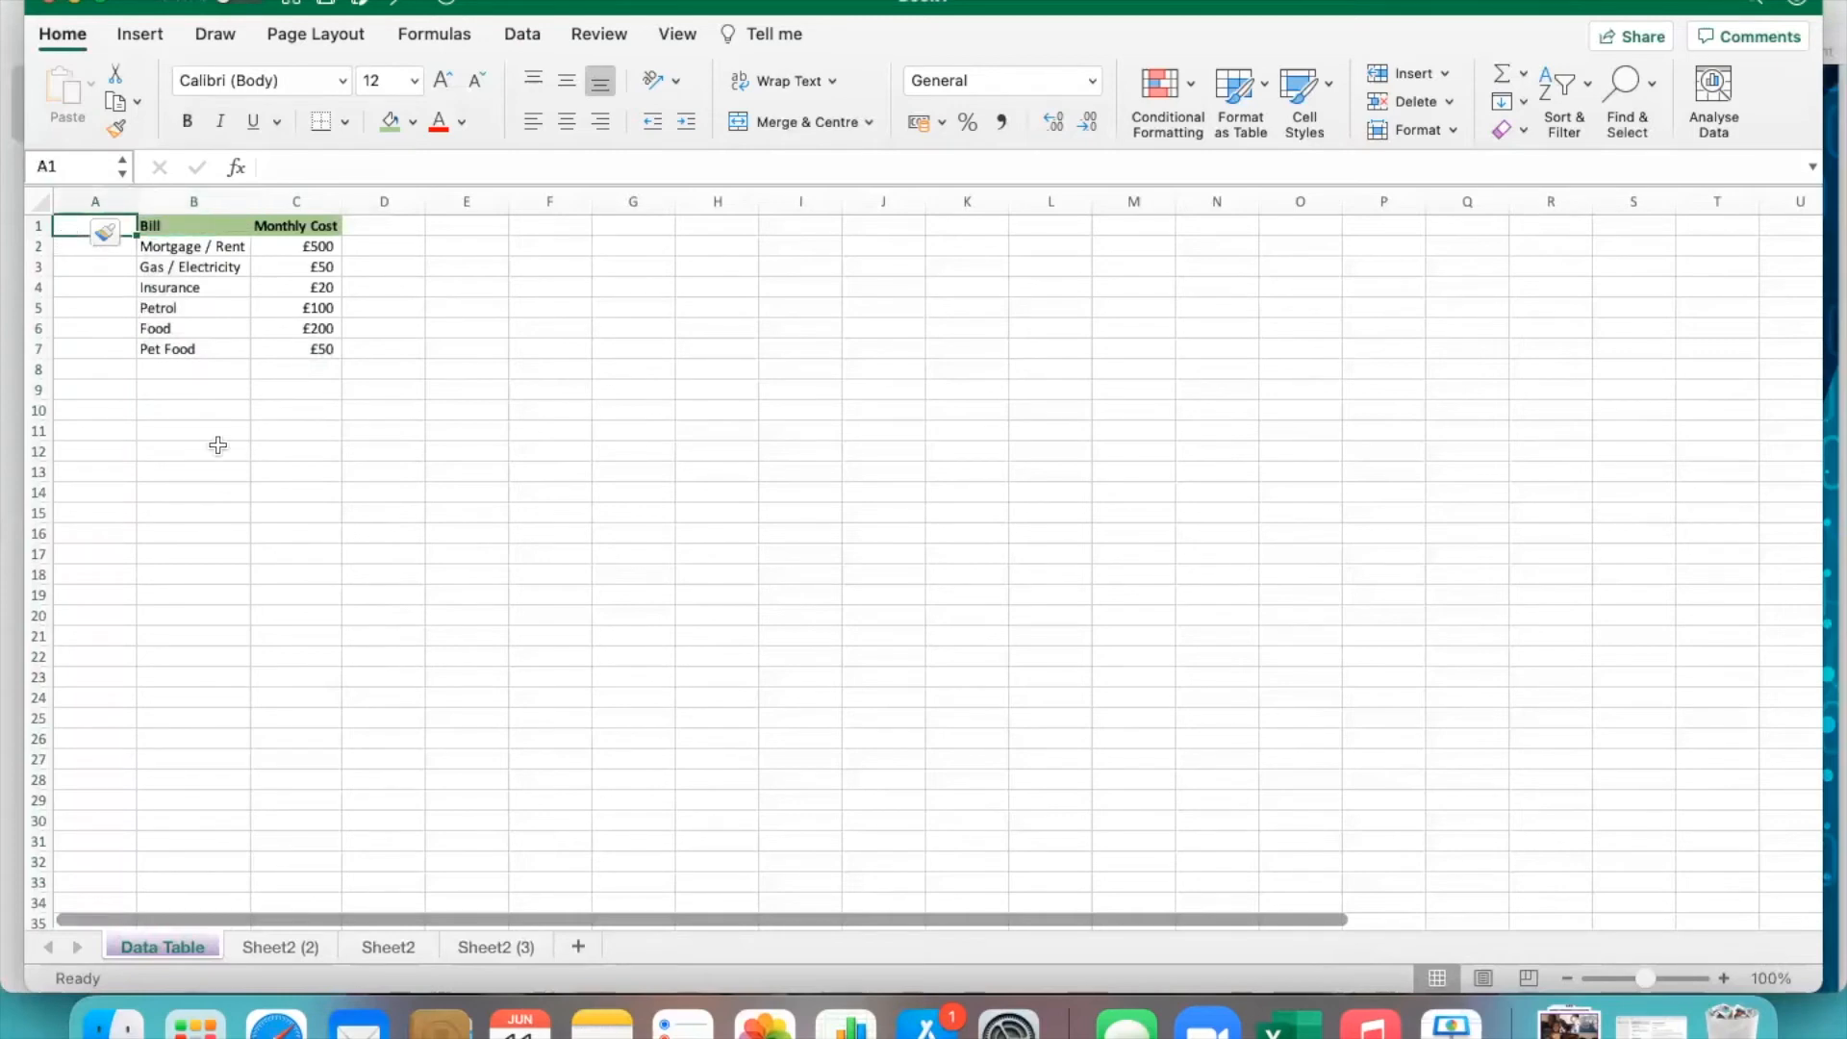
type("Category")
key("Return")
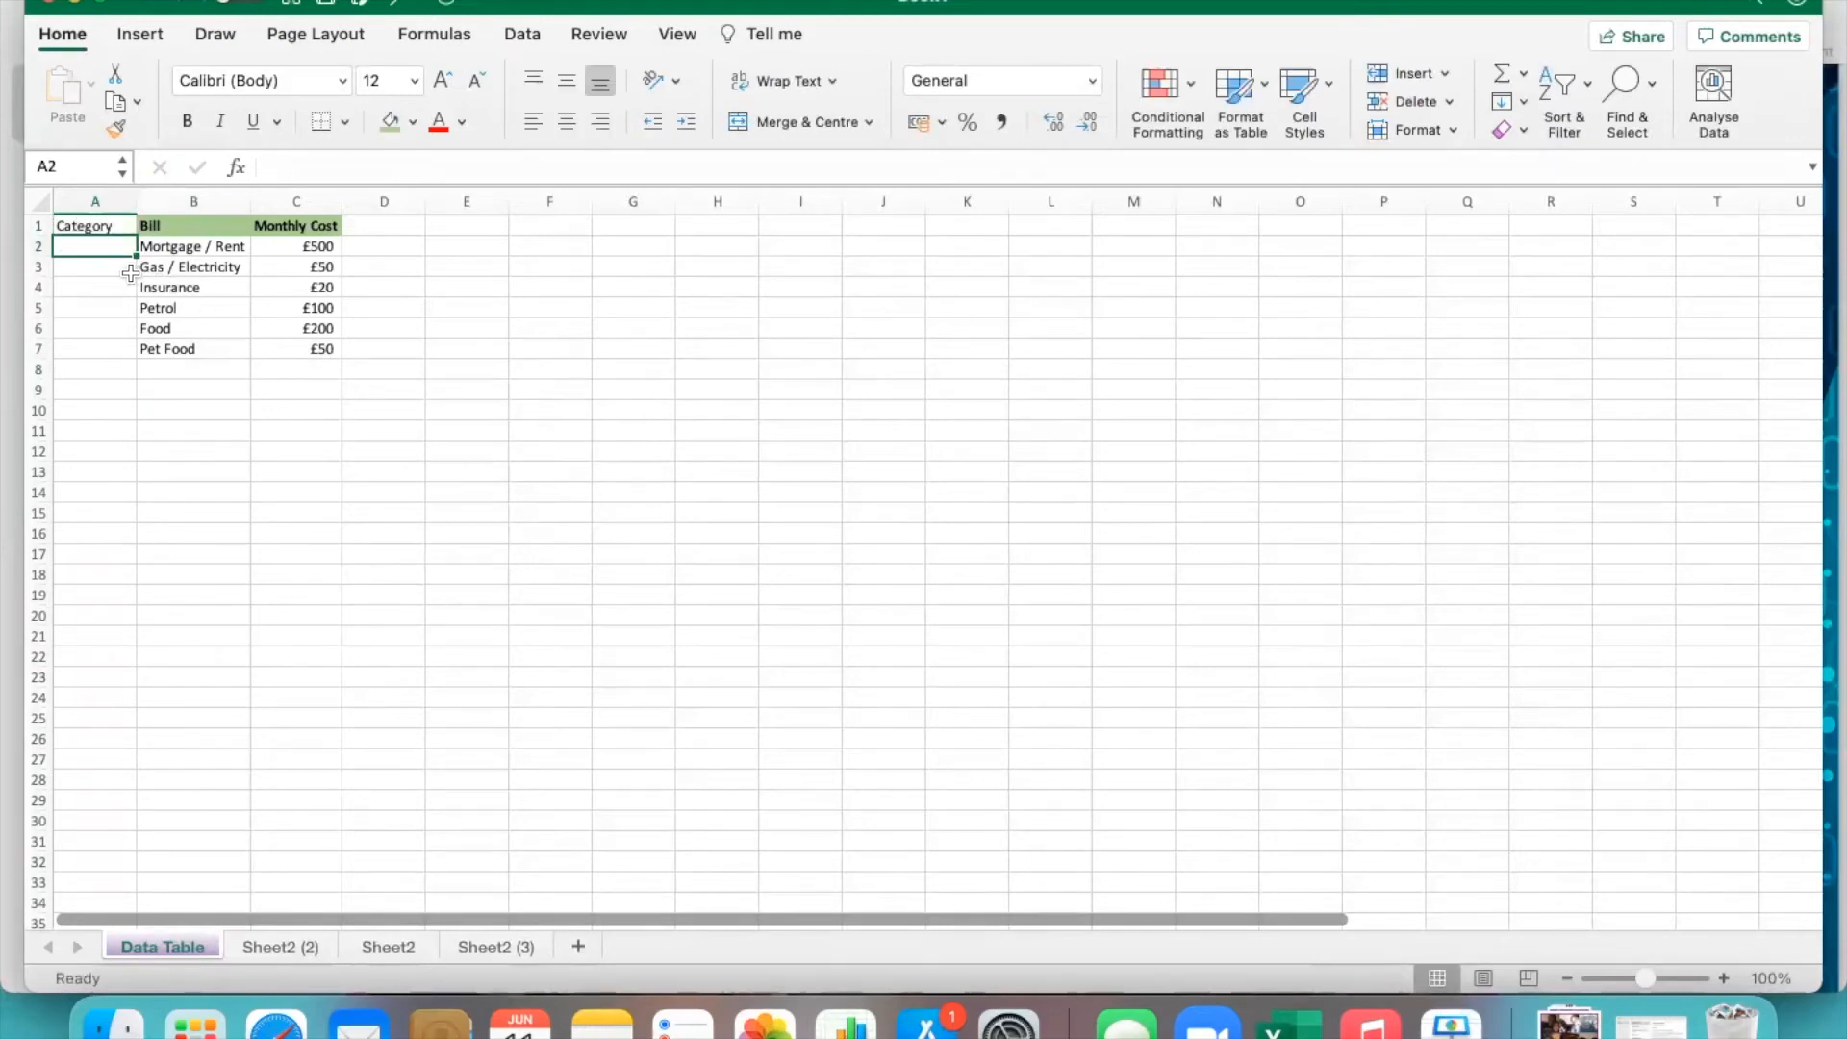
Enter the category "Home" for Mortgage / Rent, Gas / Electricity and Insurance in A2:A4.
type("Home")
key("Return")
type("Home")
key("Return")
type("Home")
key("Return")
Enter the categories "Travel" for Petrol, "Living" for Food and "Pets" for Pet Food in A5:A7.
type("T")
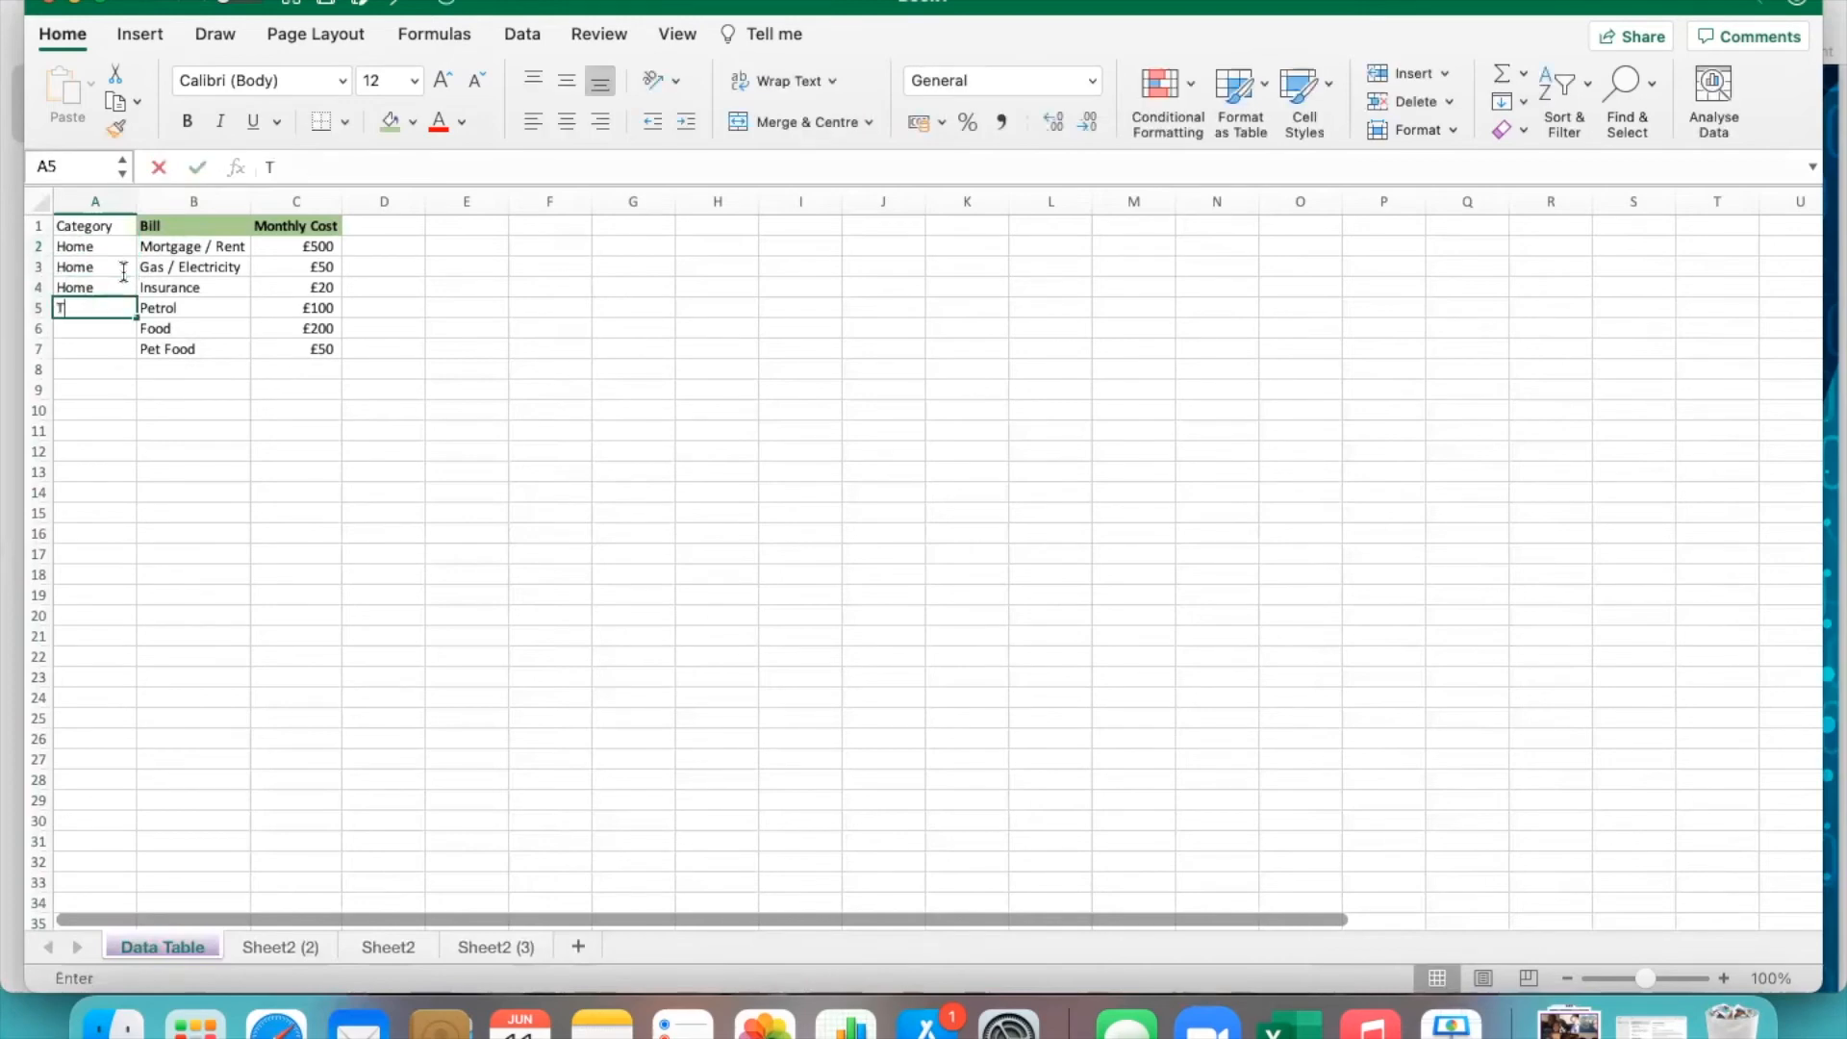
type("ravel\\")
key("Return")
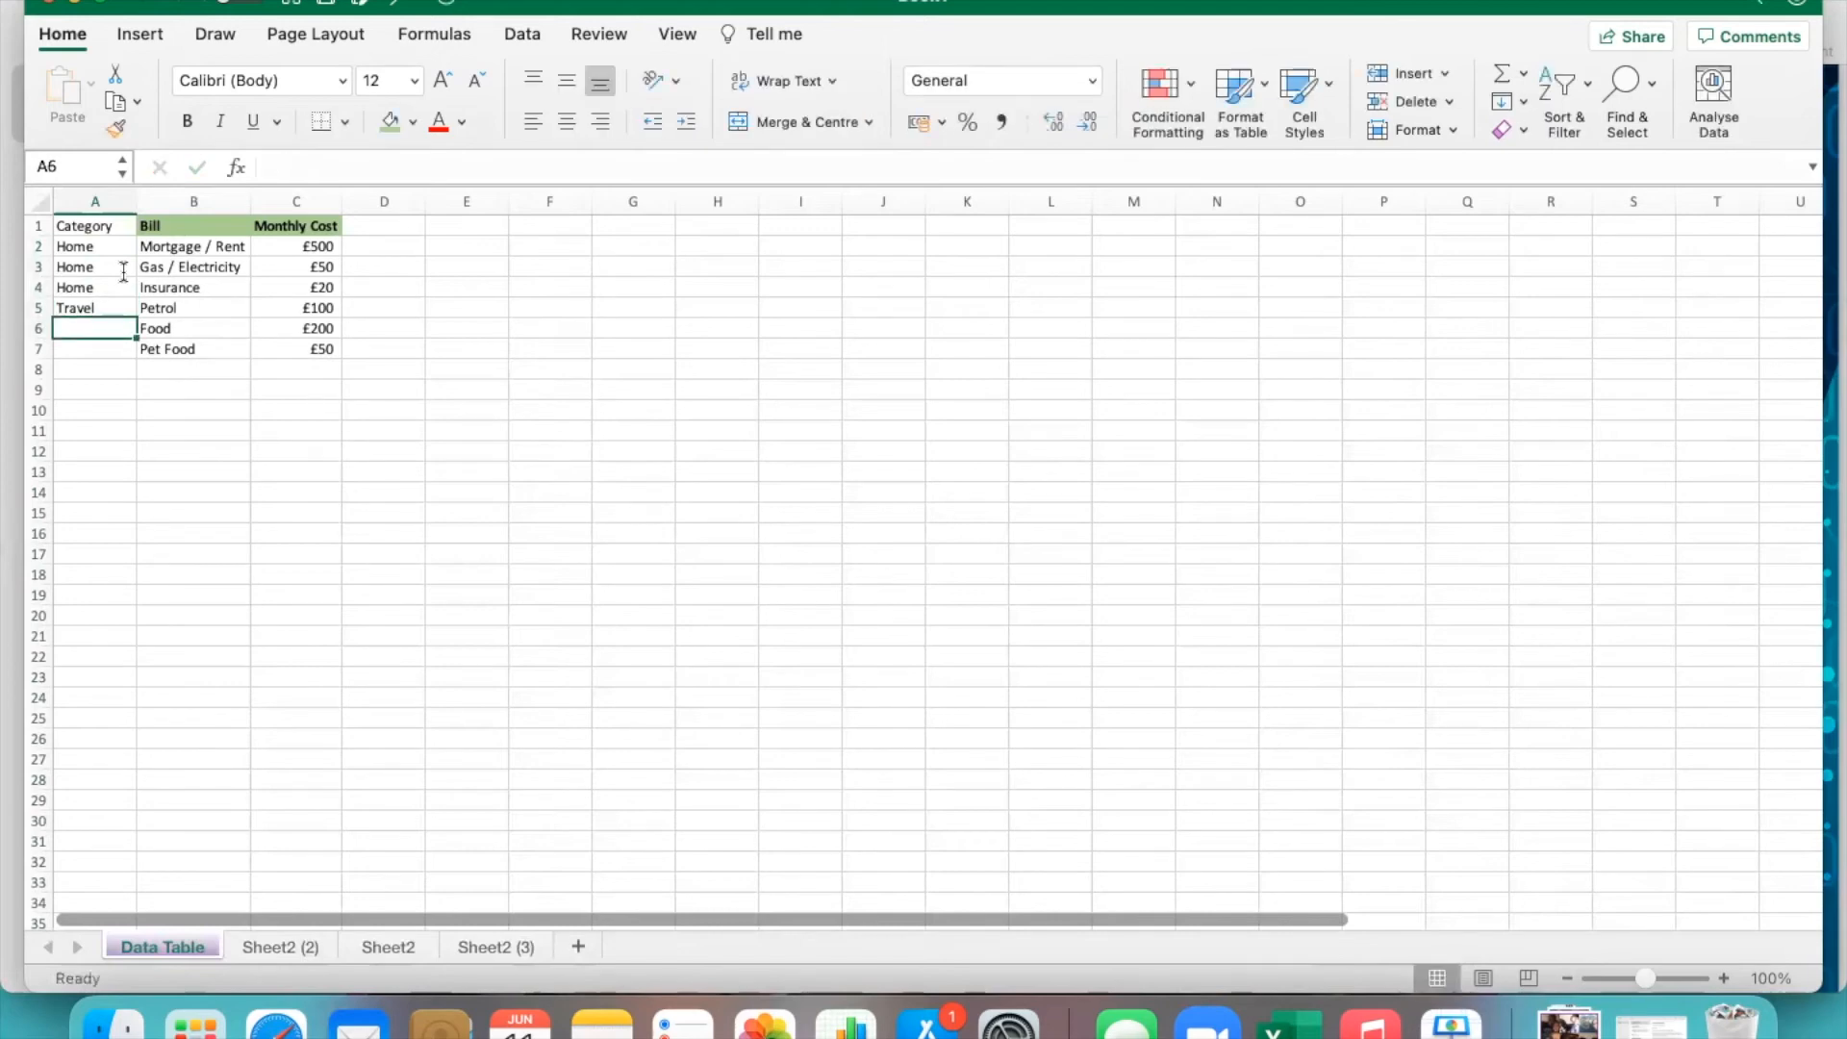
type("Living")
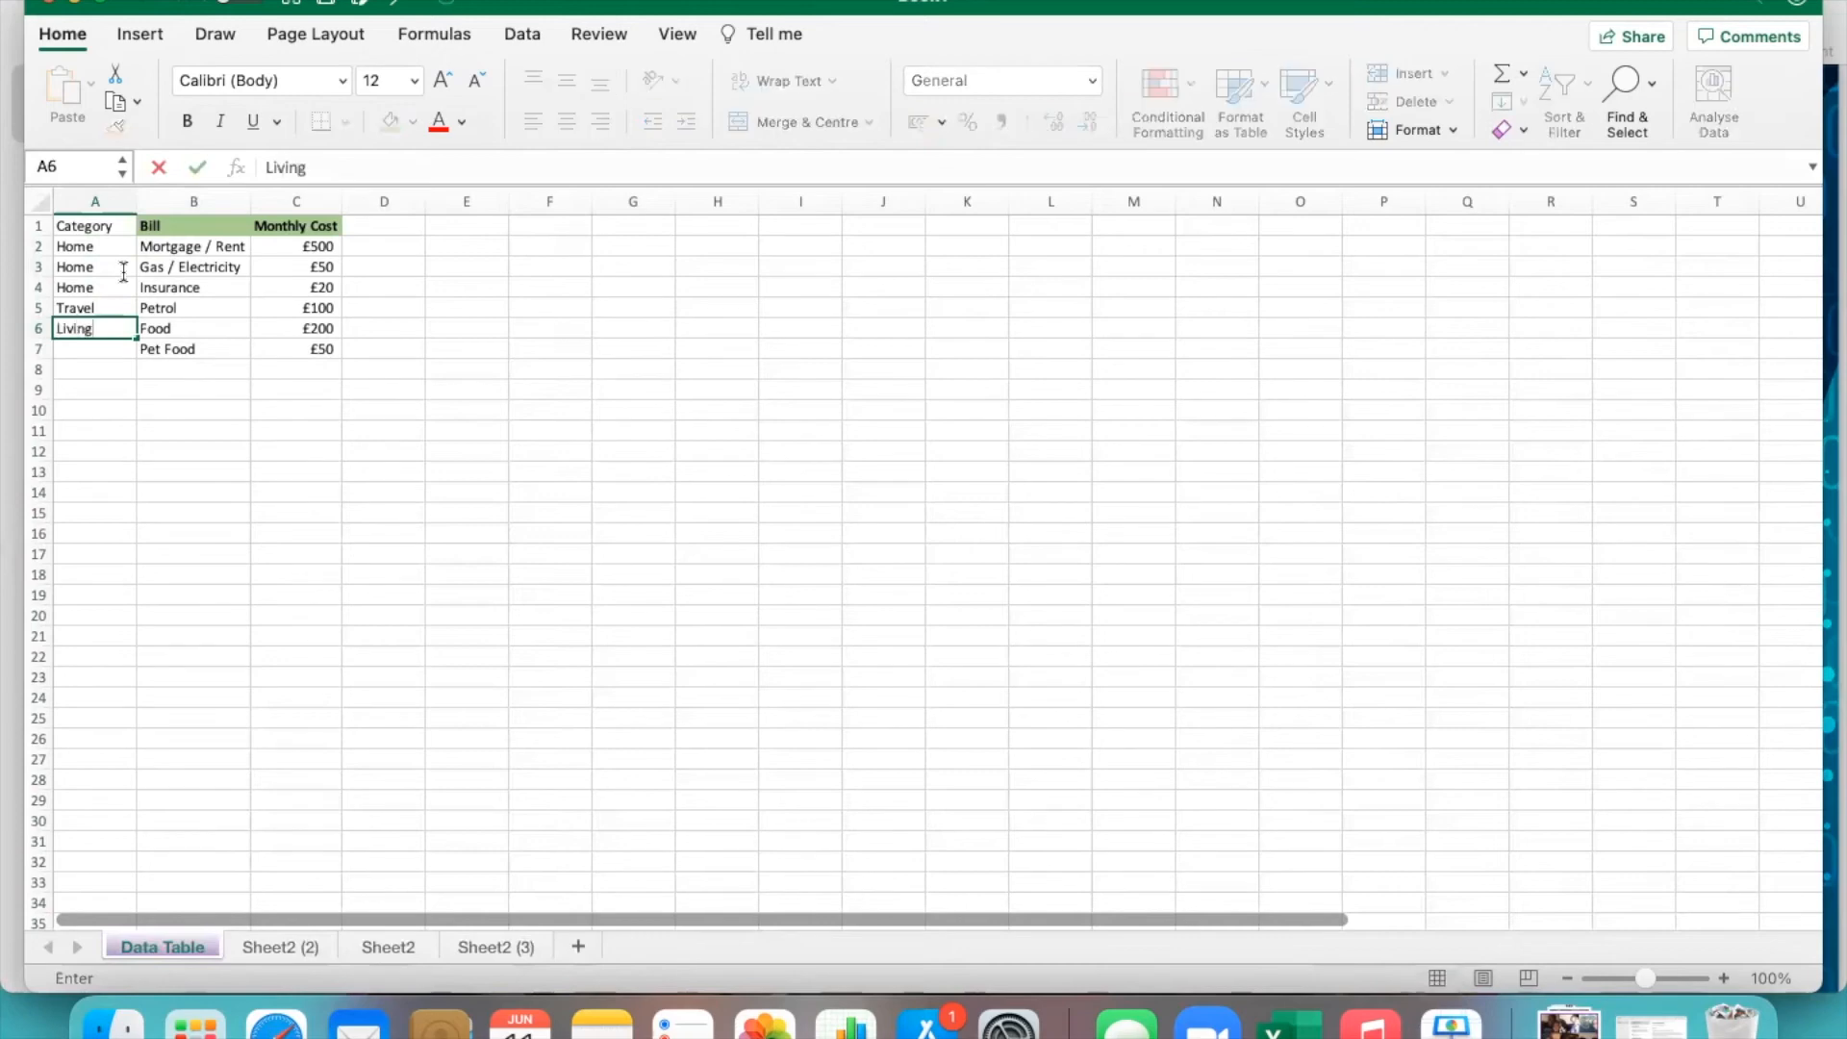
key("Return")
type("Pets")
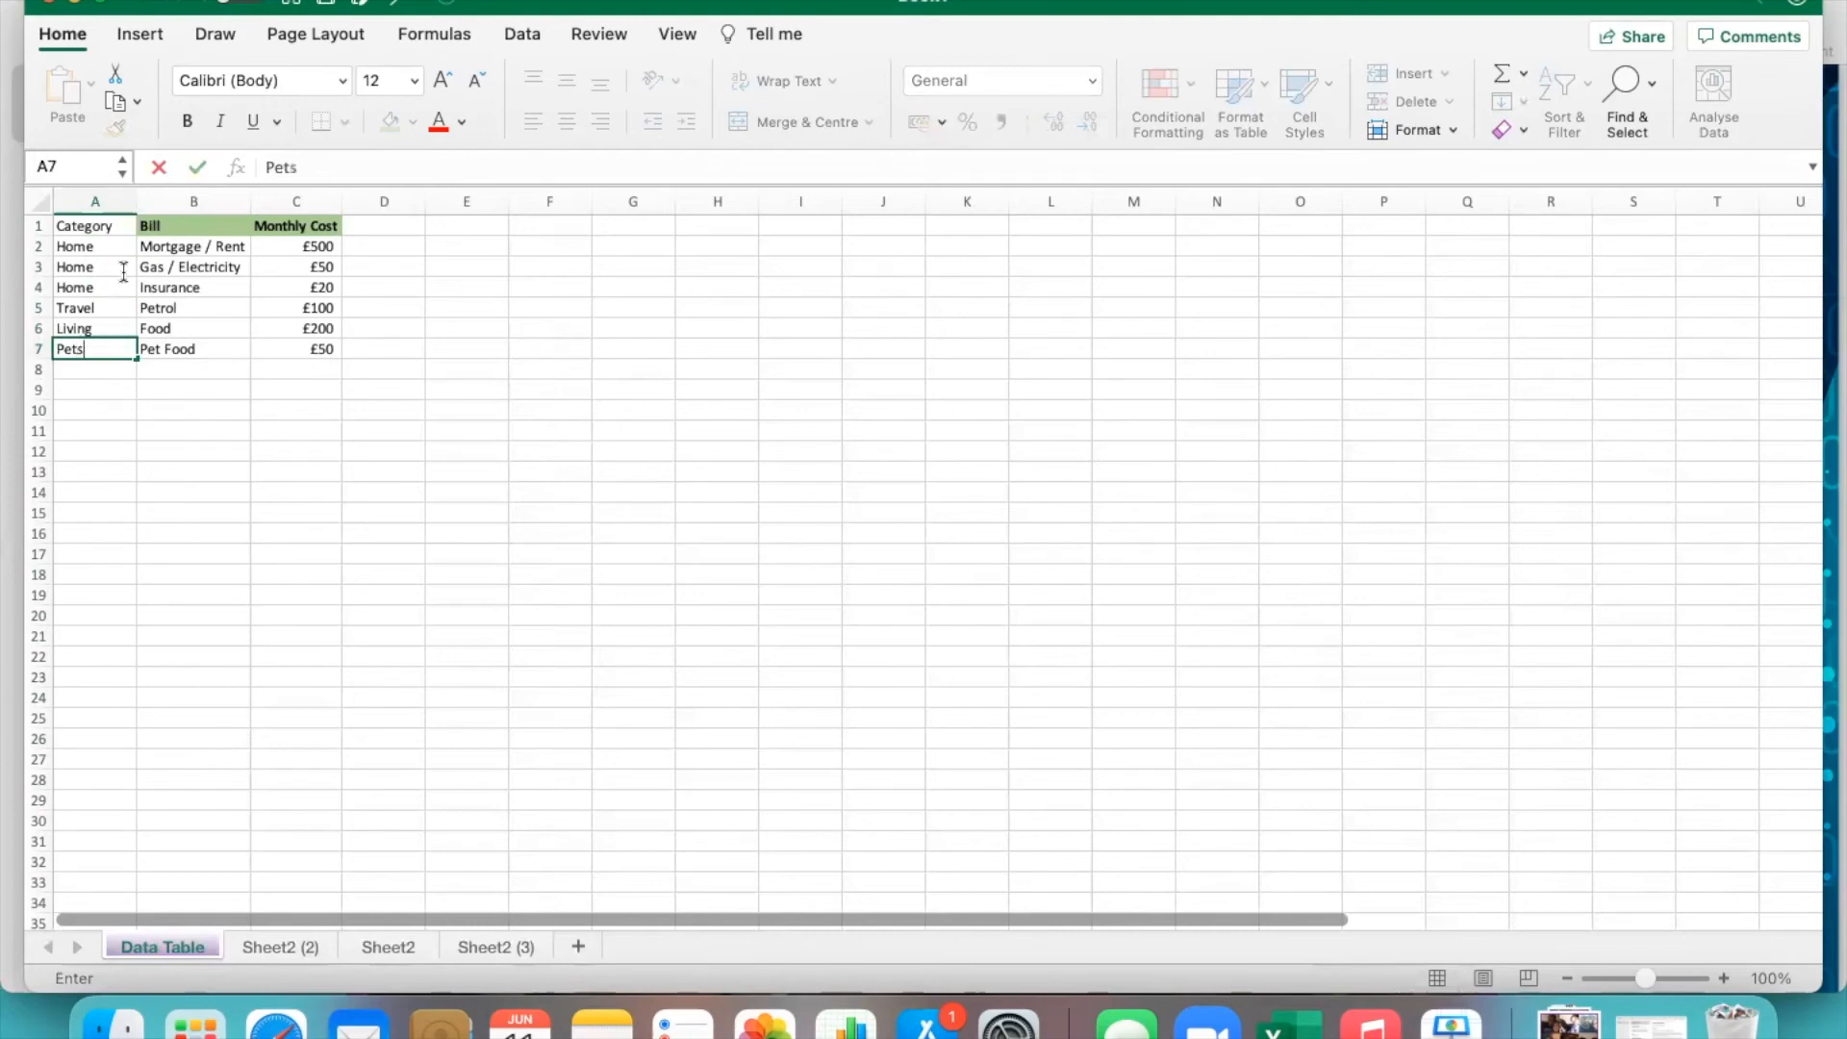
key("Return")
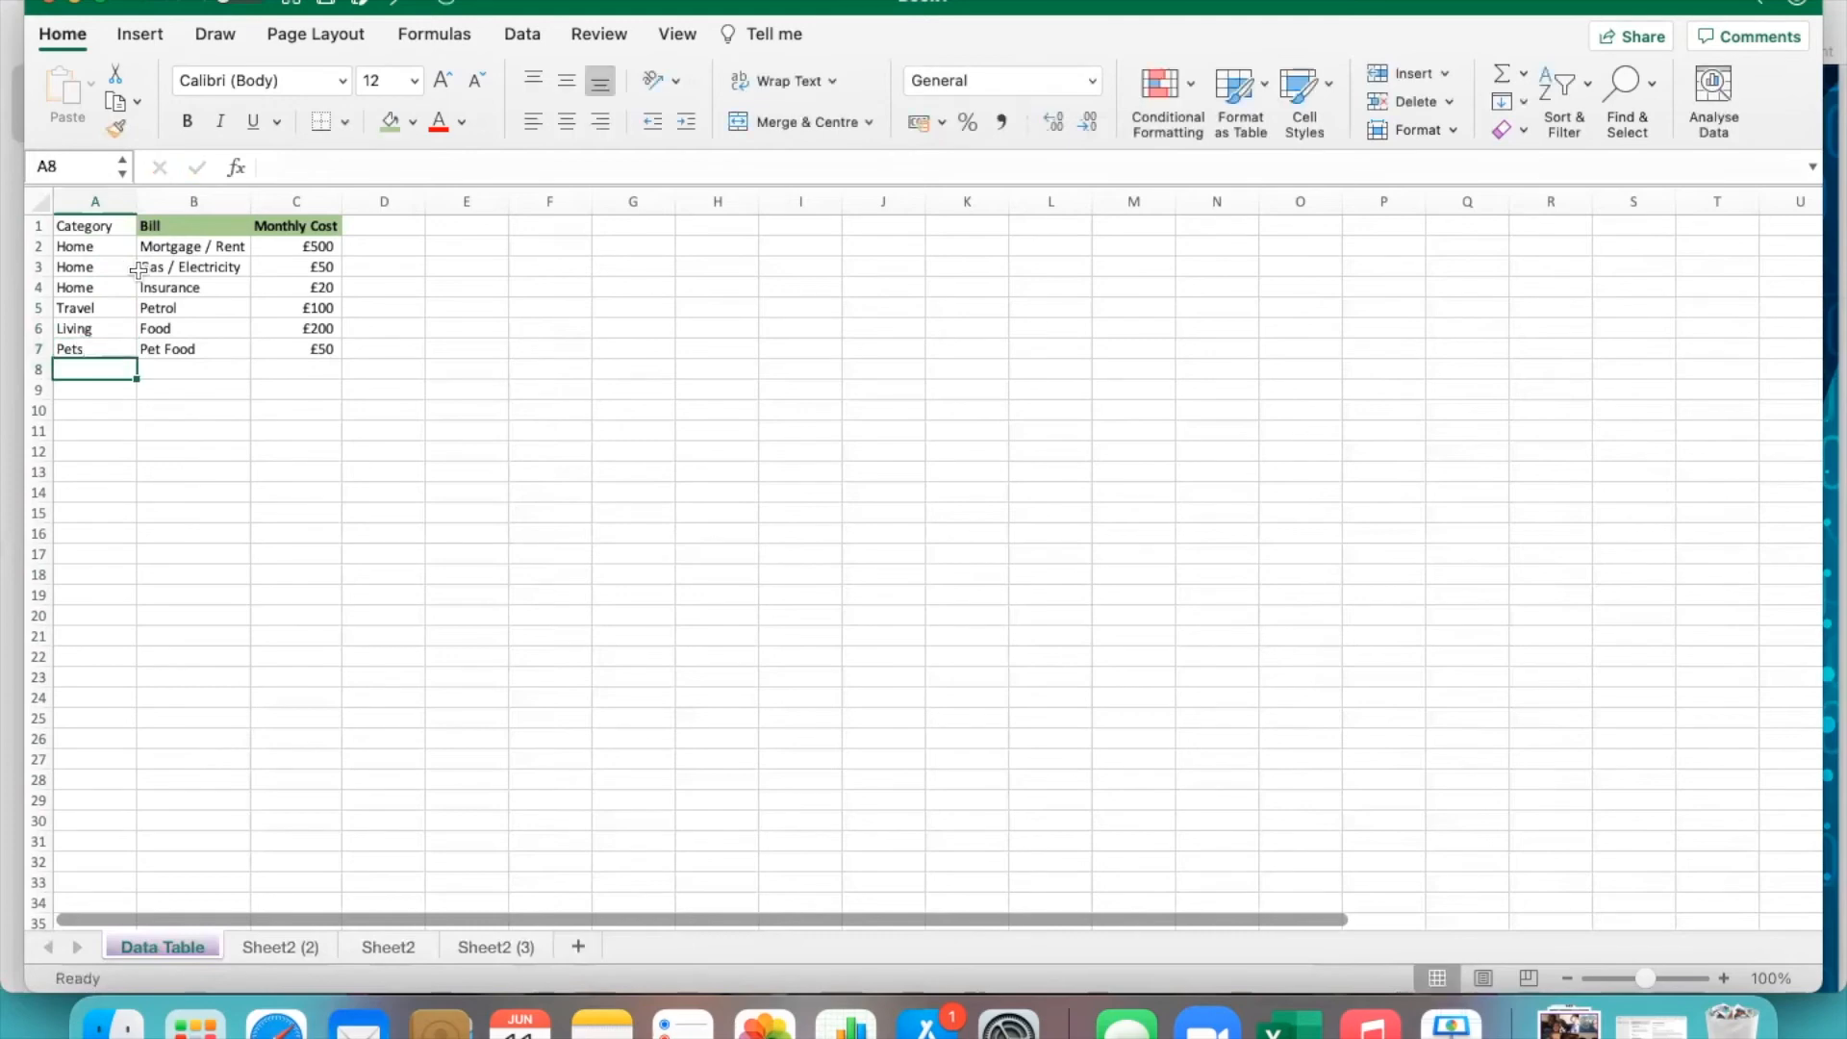
Copy the formatting of the Bill heading onto the Category heading in A1 with Format Painter.
left_click(112, 252)
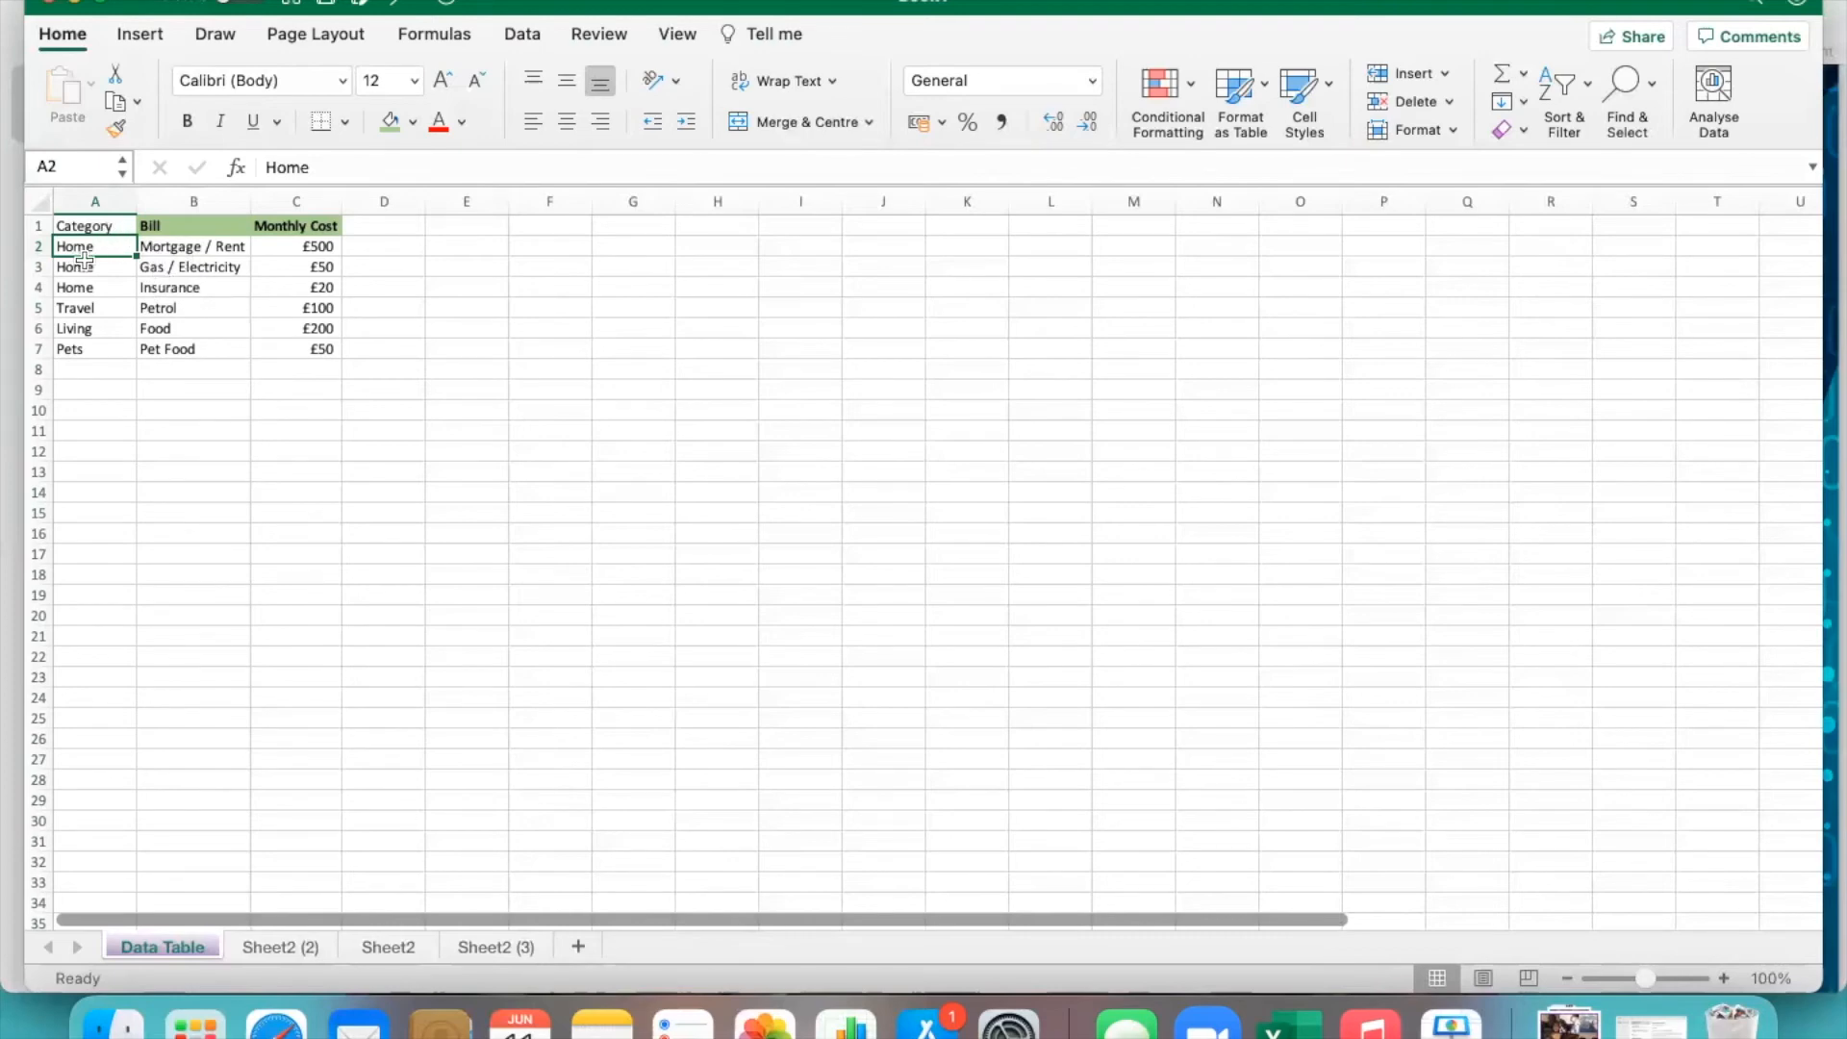
left_click(112, 226)
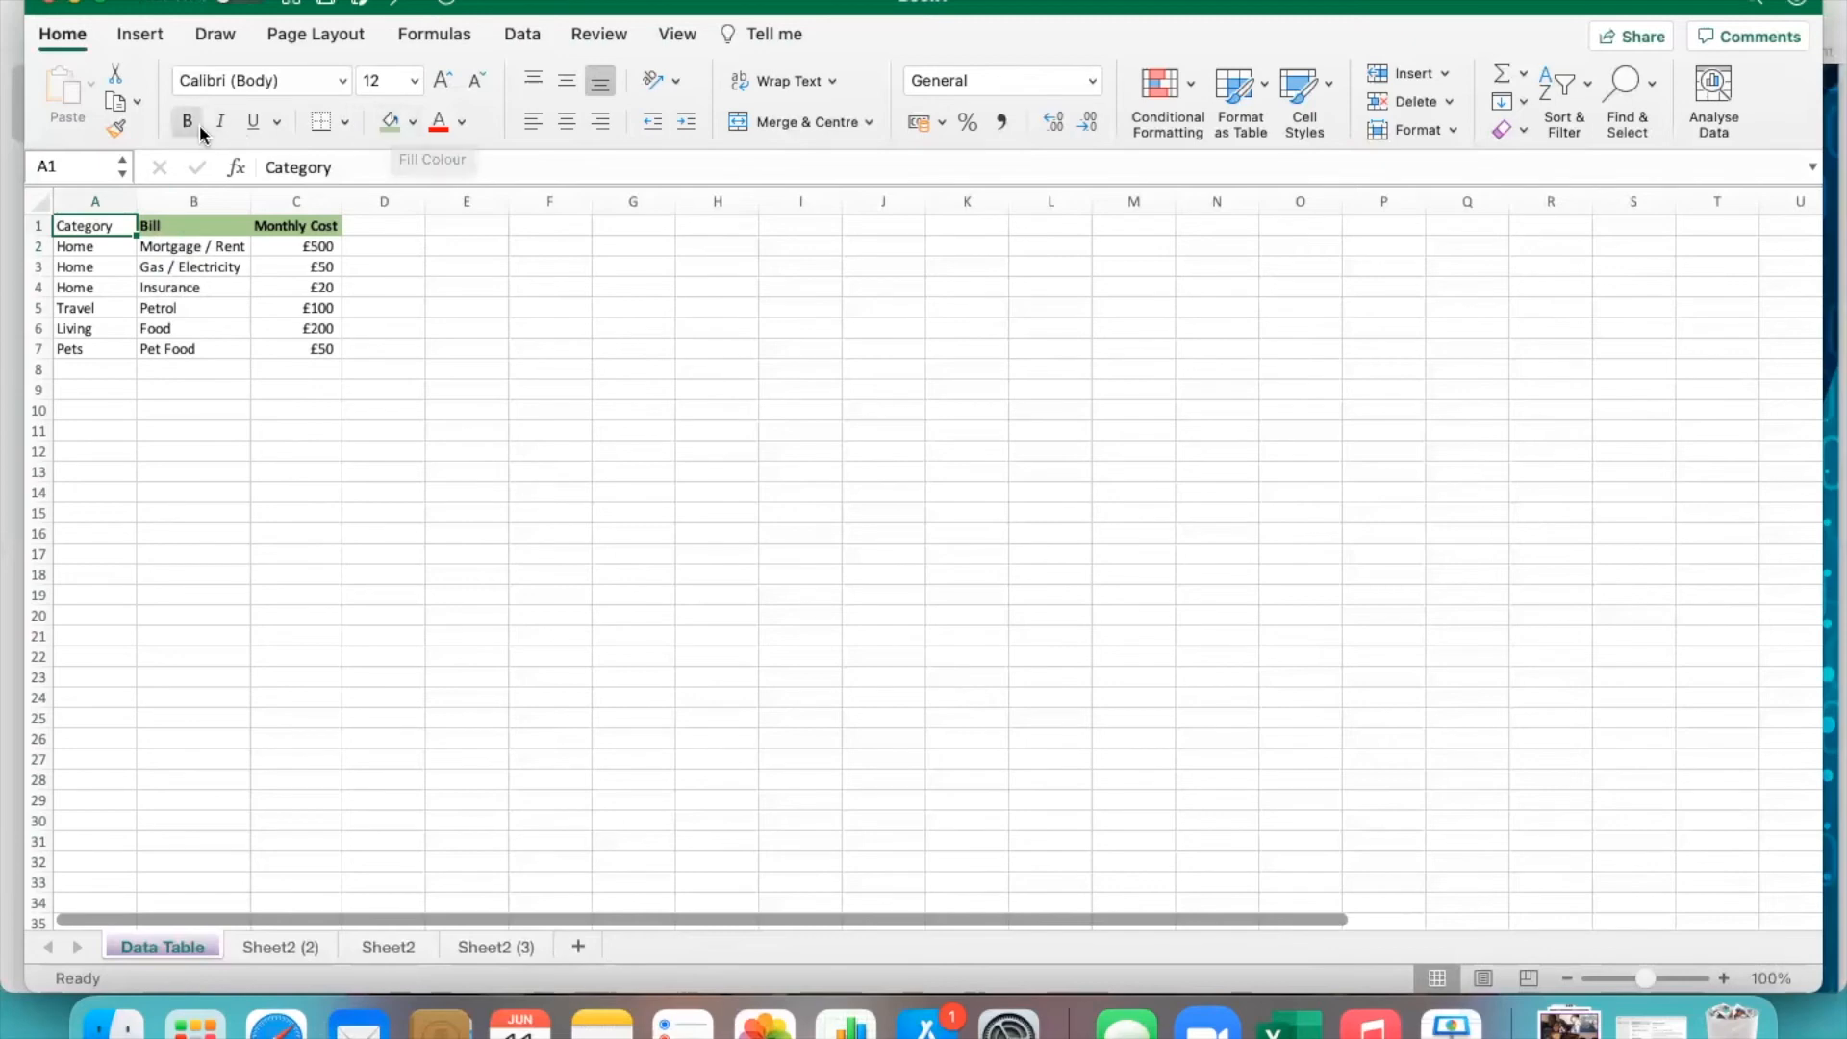
left_click(221, 230)
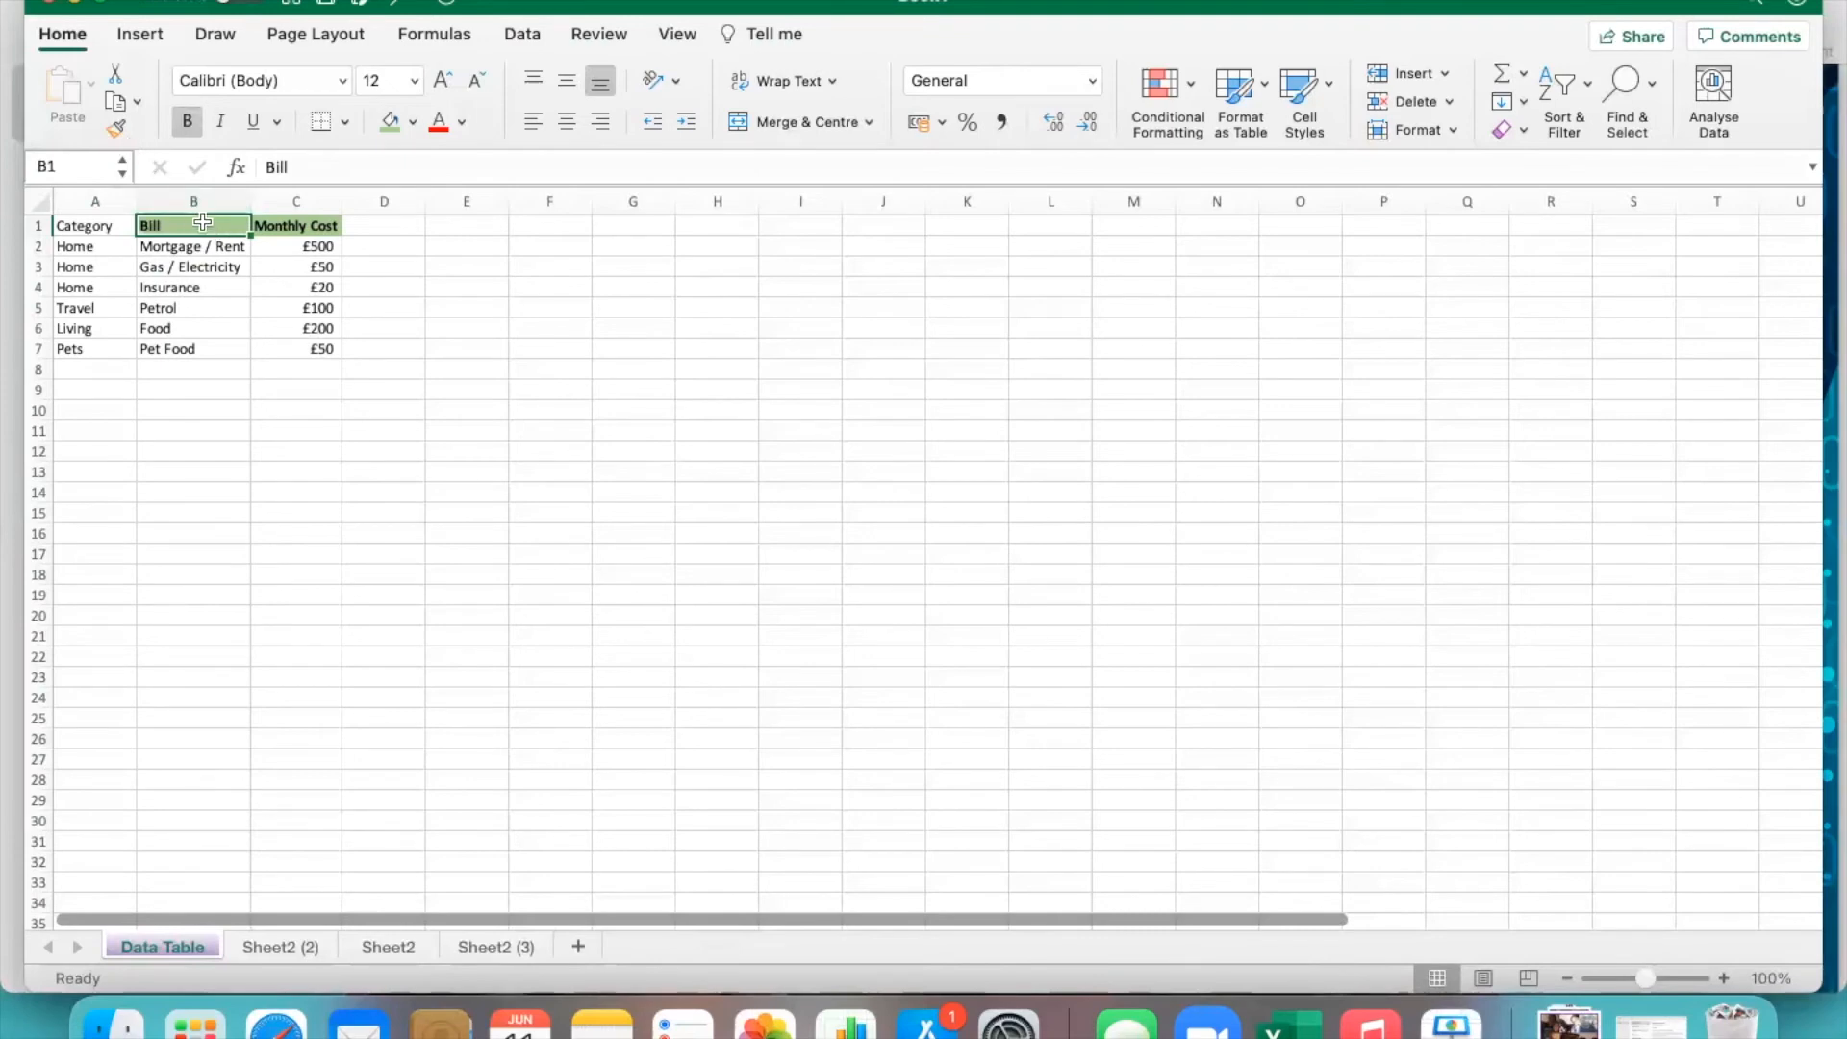
left_click(114, 129)
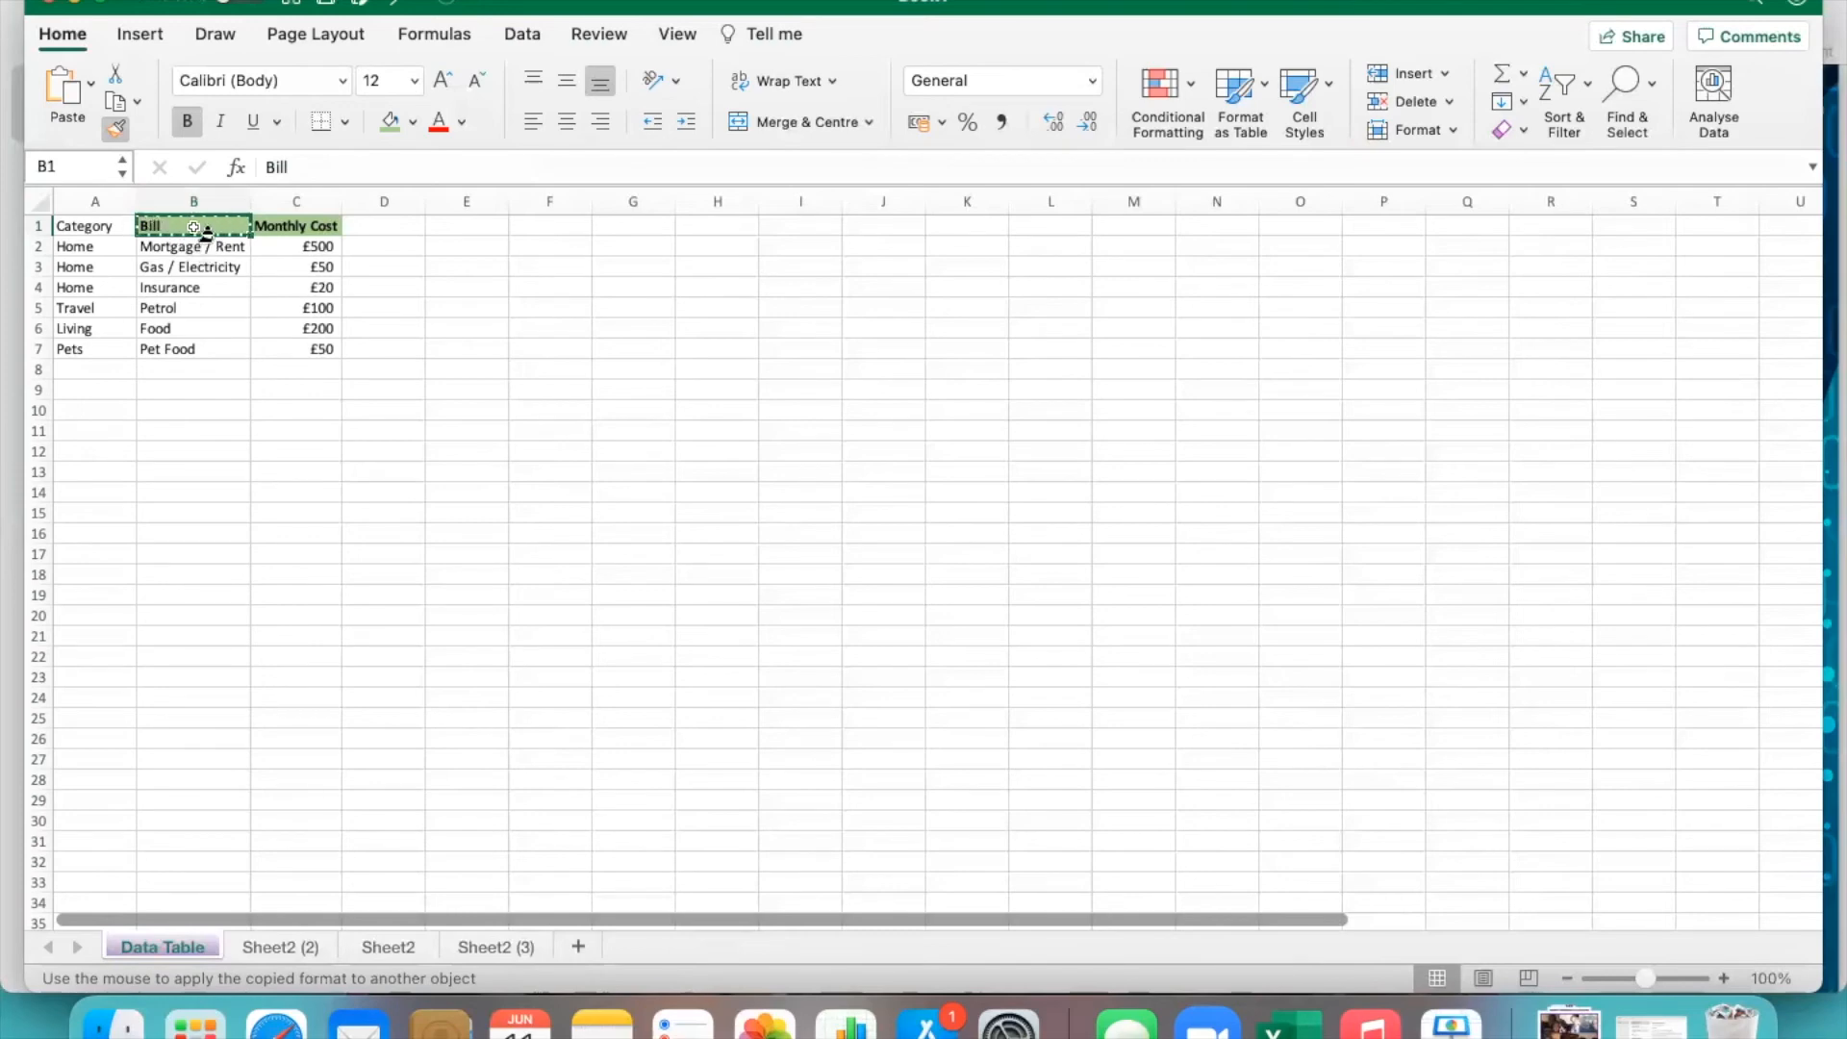
left_click(93, 227)
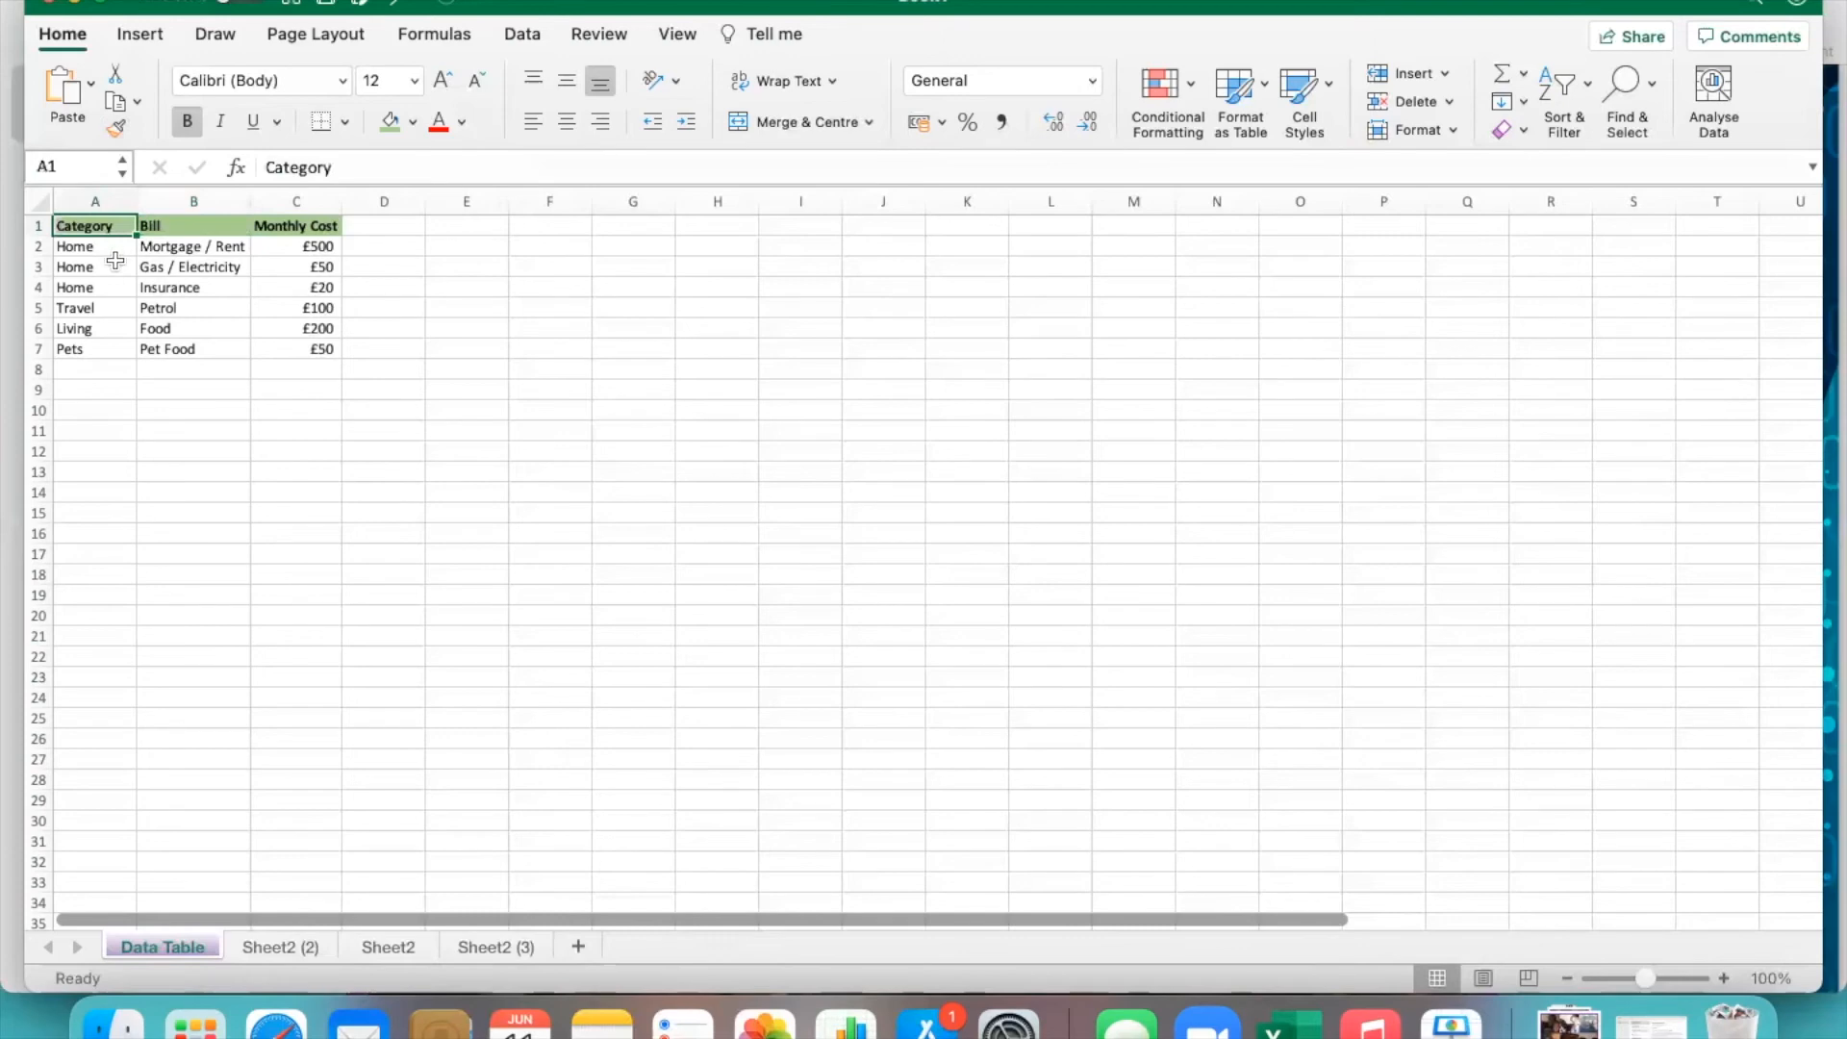
left_click(115, 264)
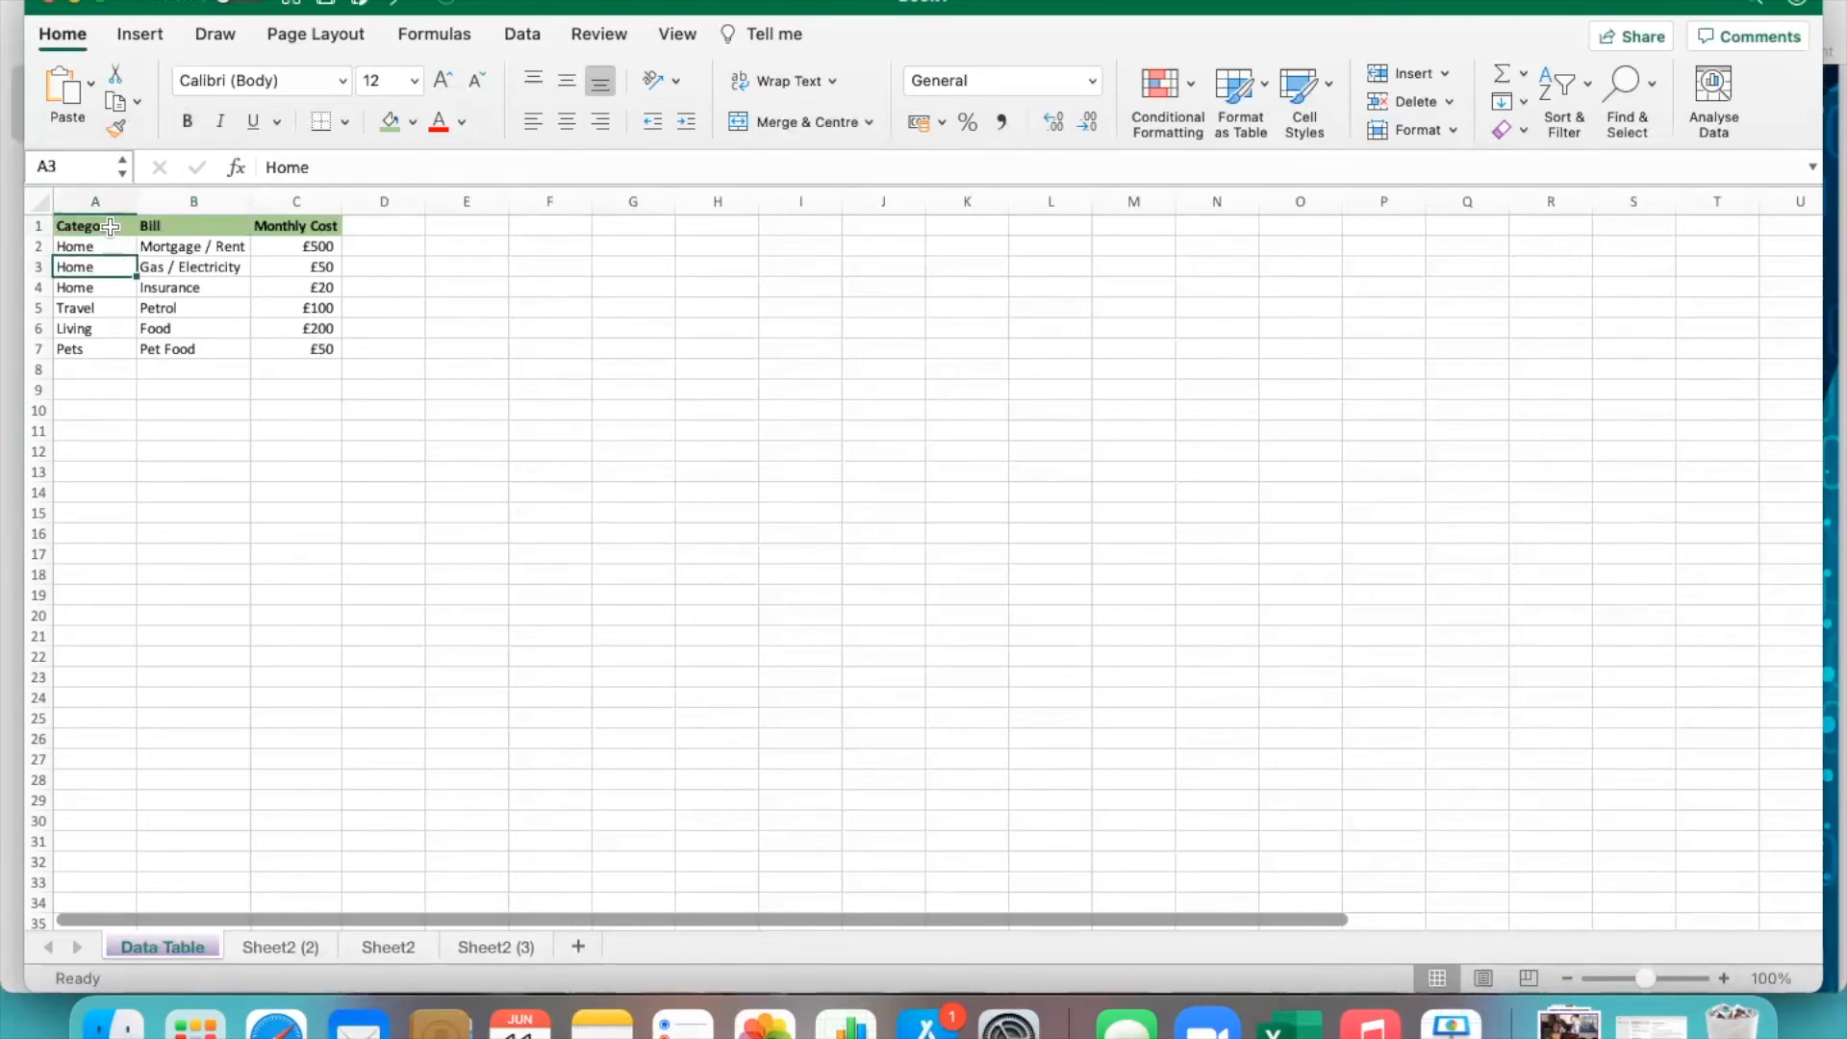
left_click(377, 227)
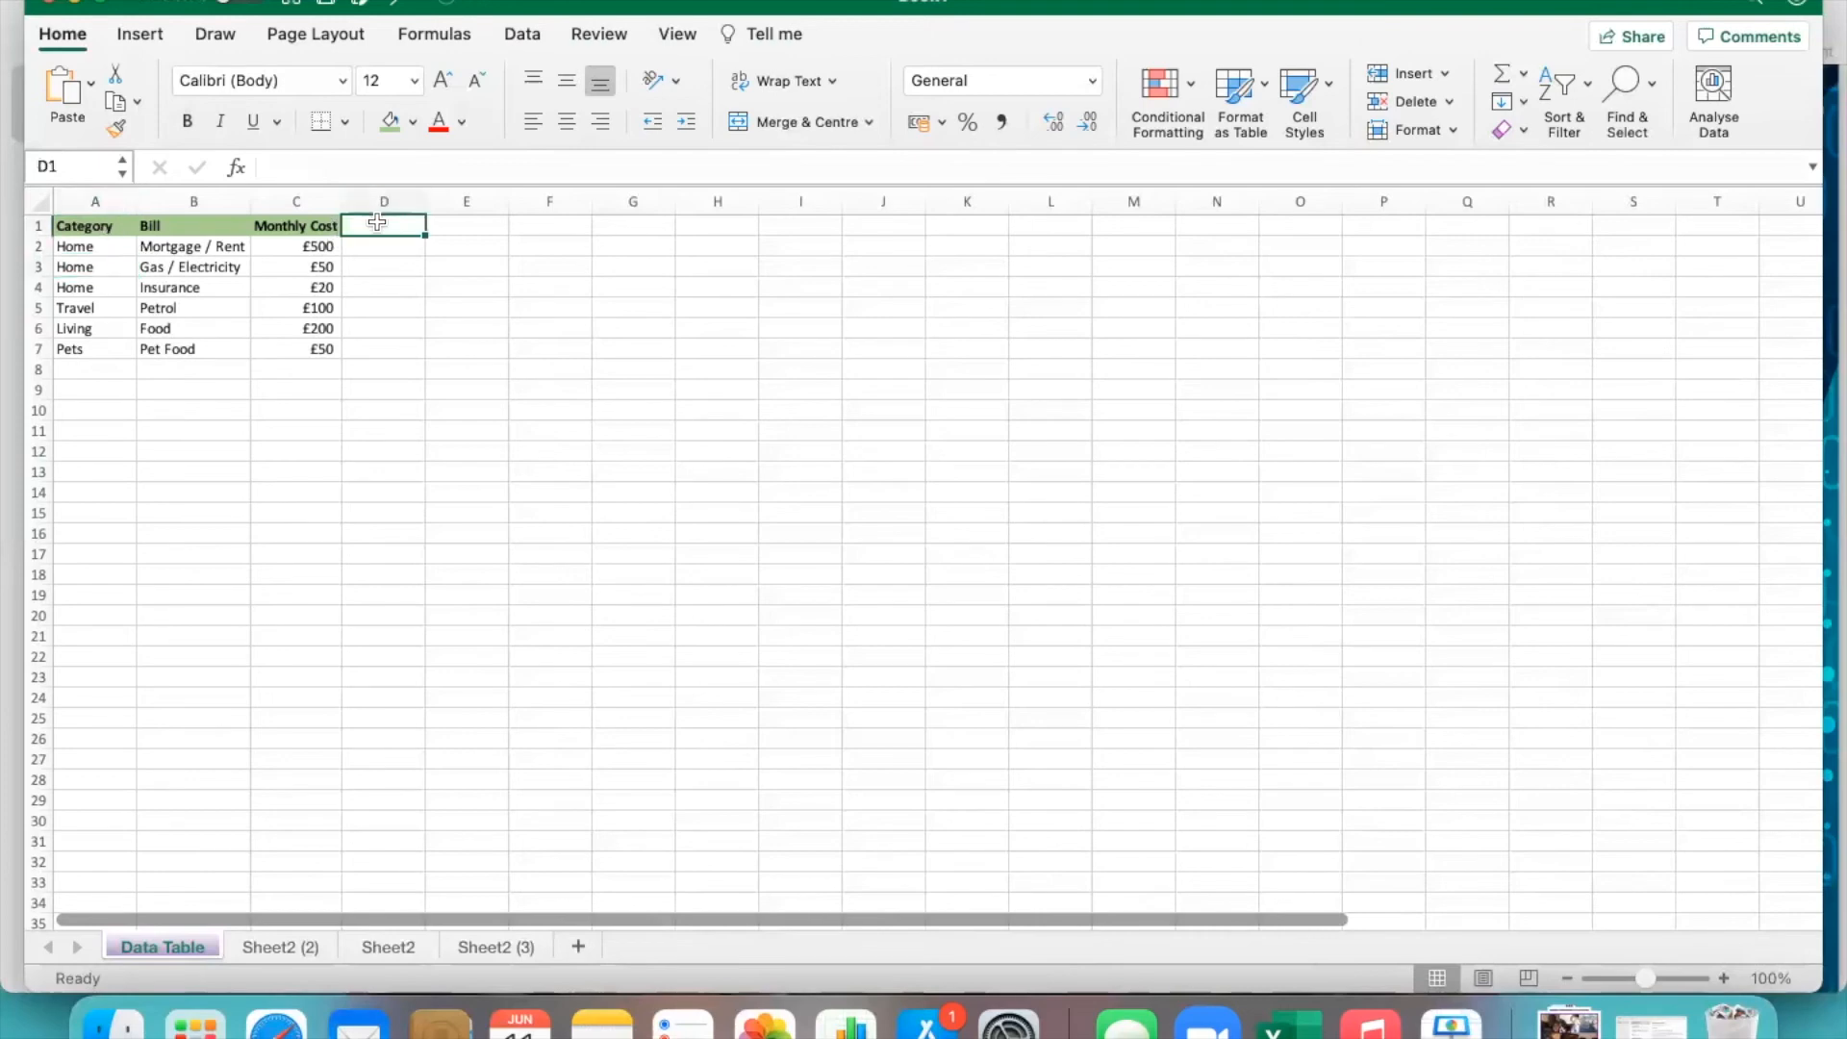
right_click(288, 200)
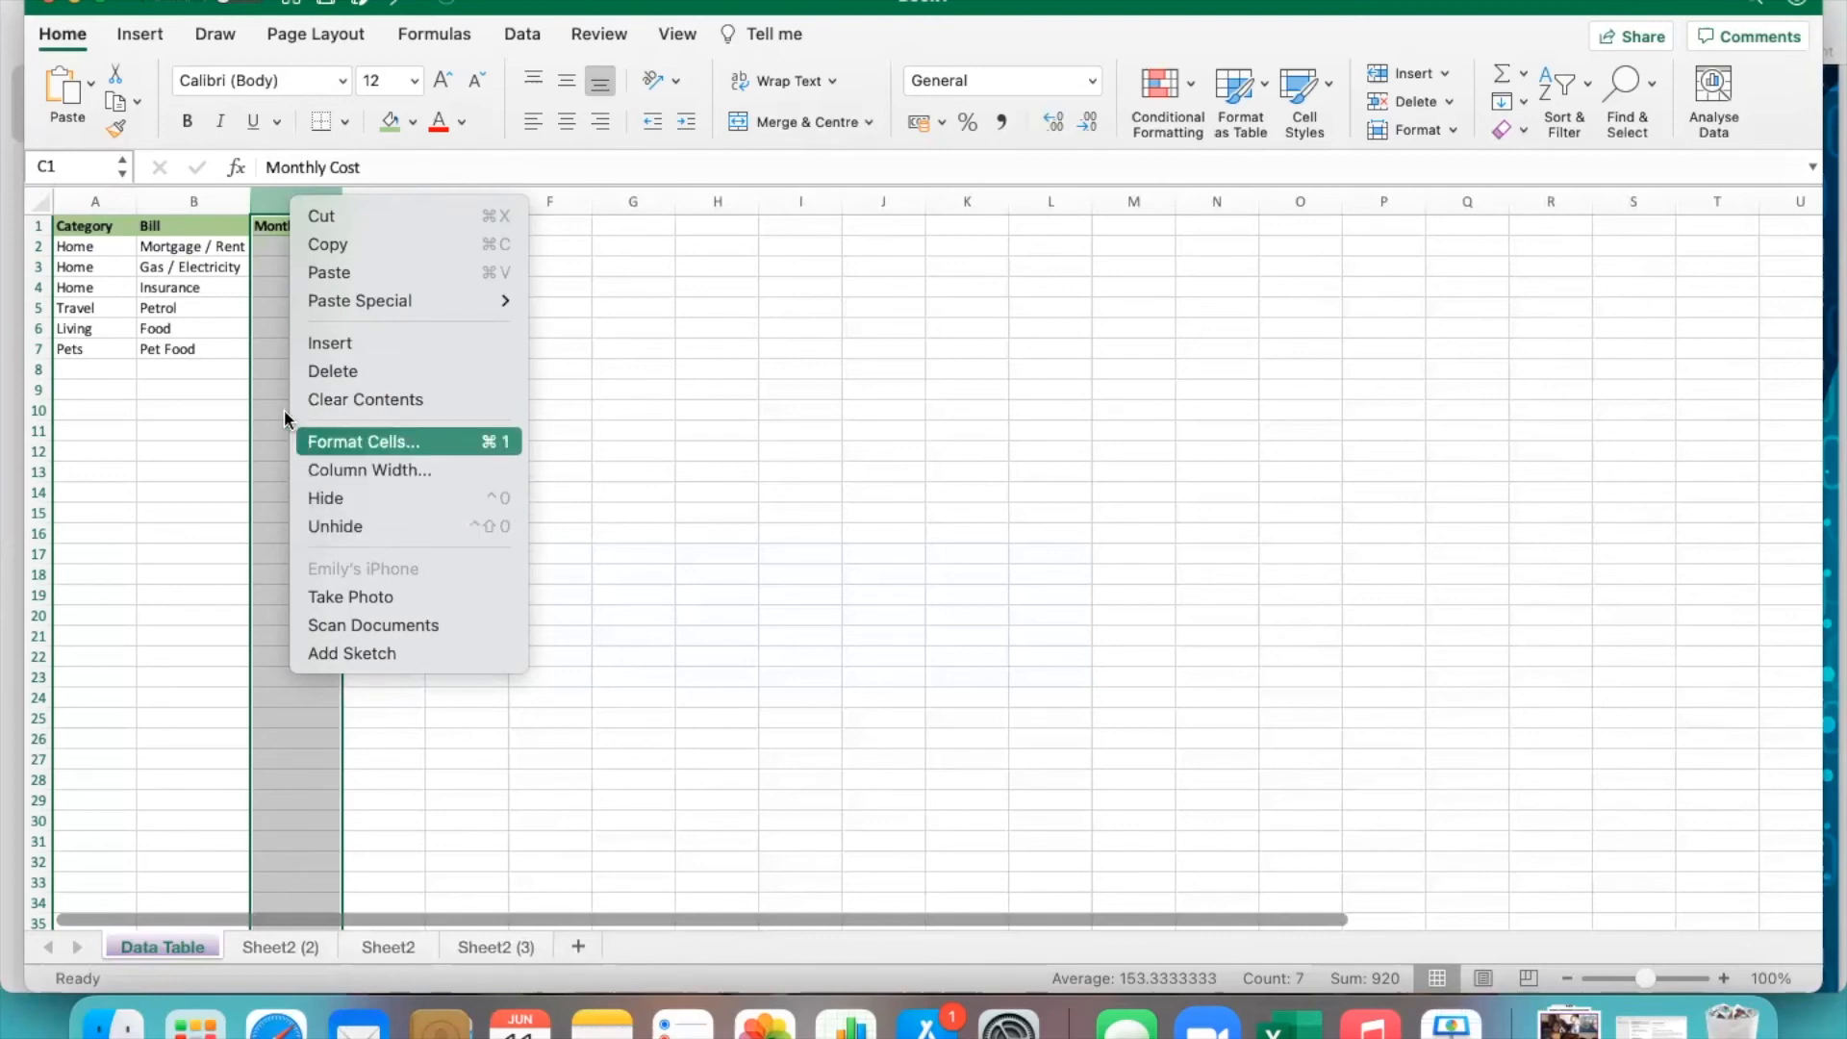
left_click(269, 314)
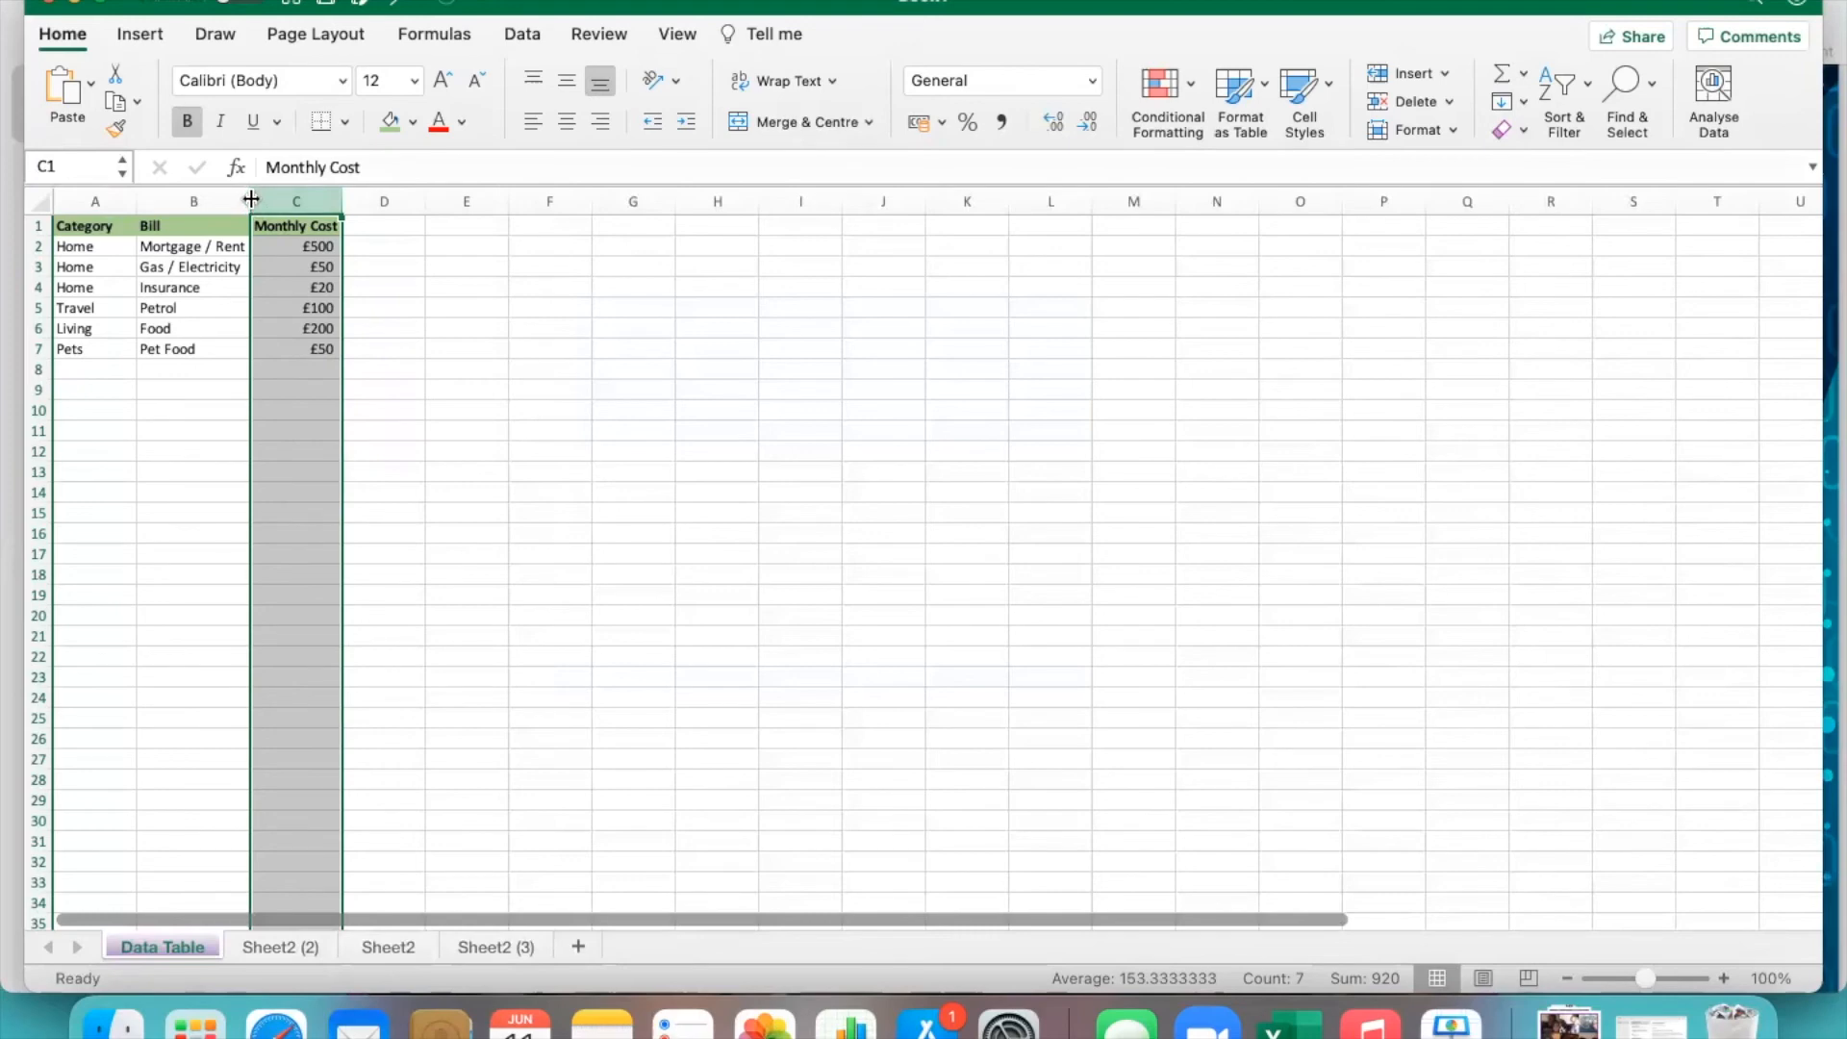
Narrow column B by hand, widen it slightly and AutoFit it to its longest bill name.
left_click_drag(248, 199, 218, 201)
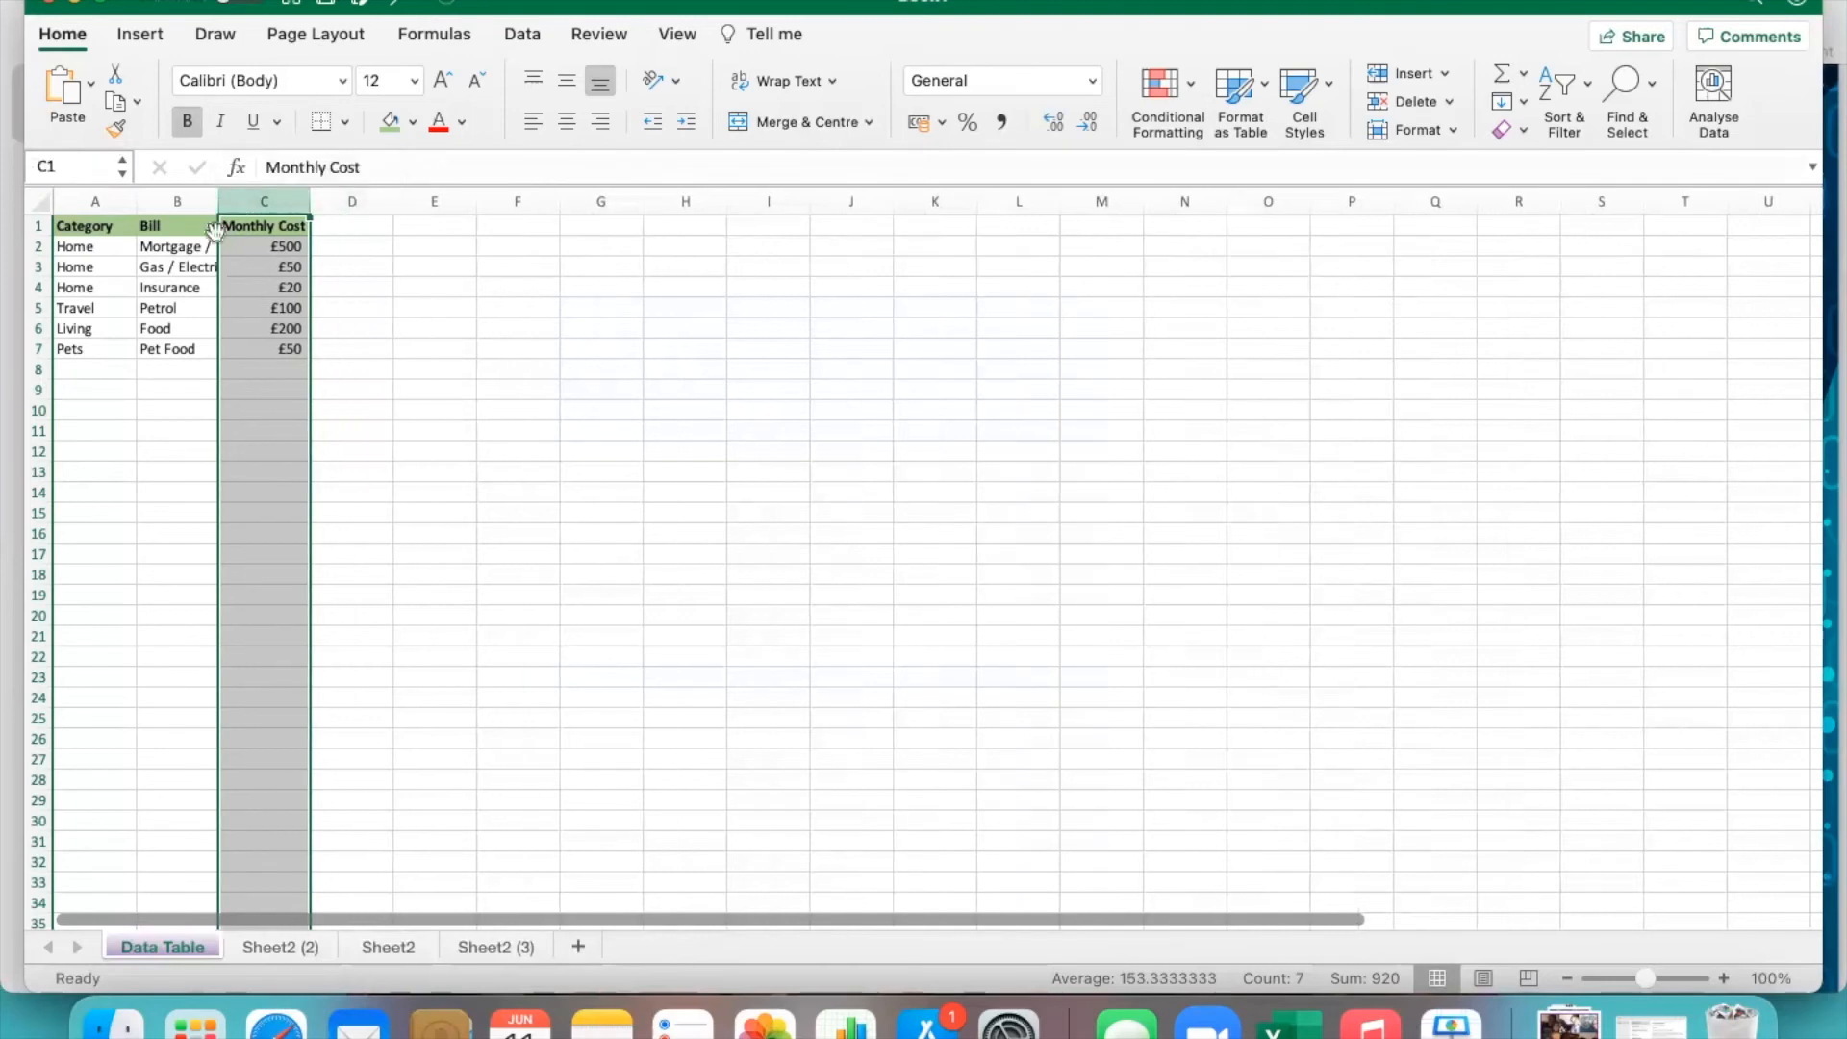
left_click(193, 249)
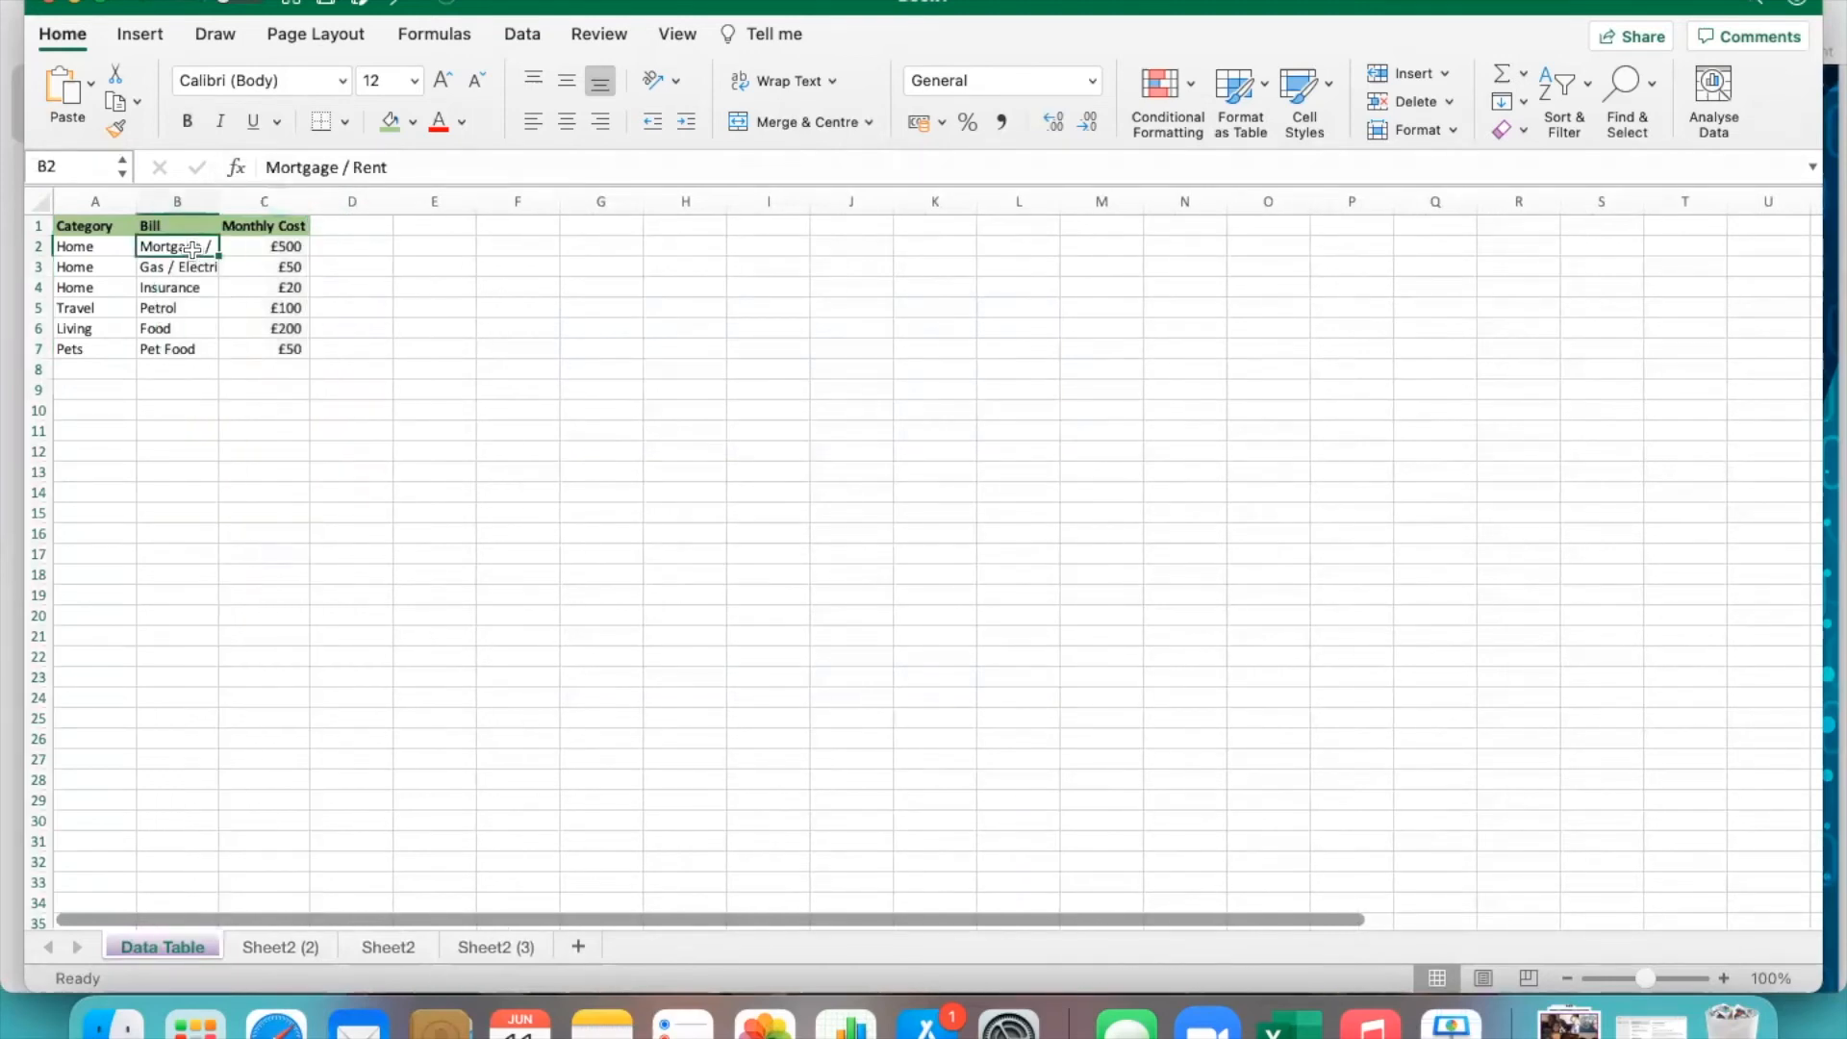
left_click(197, 269)
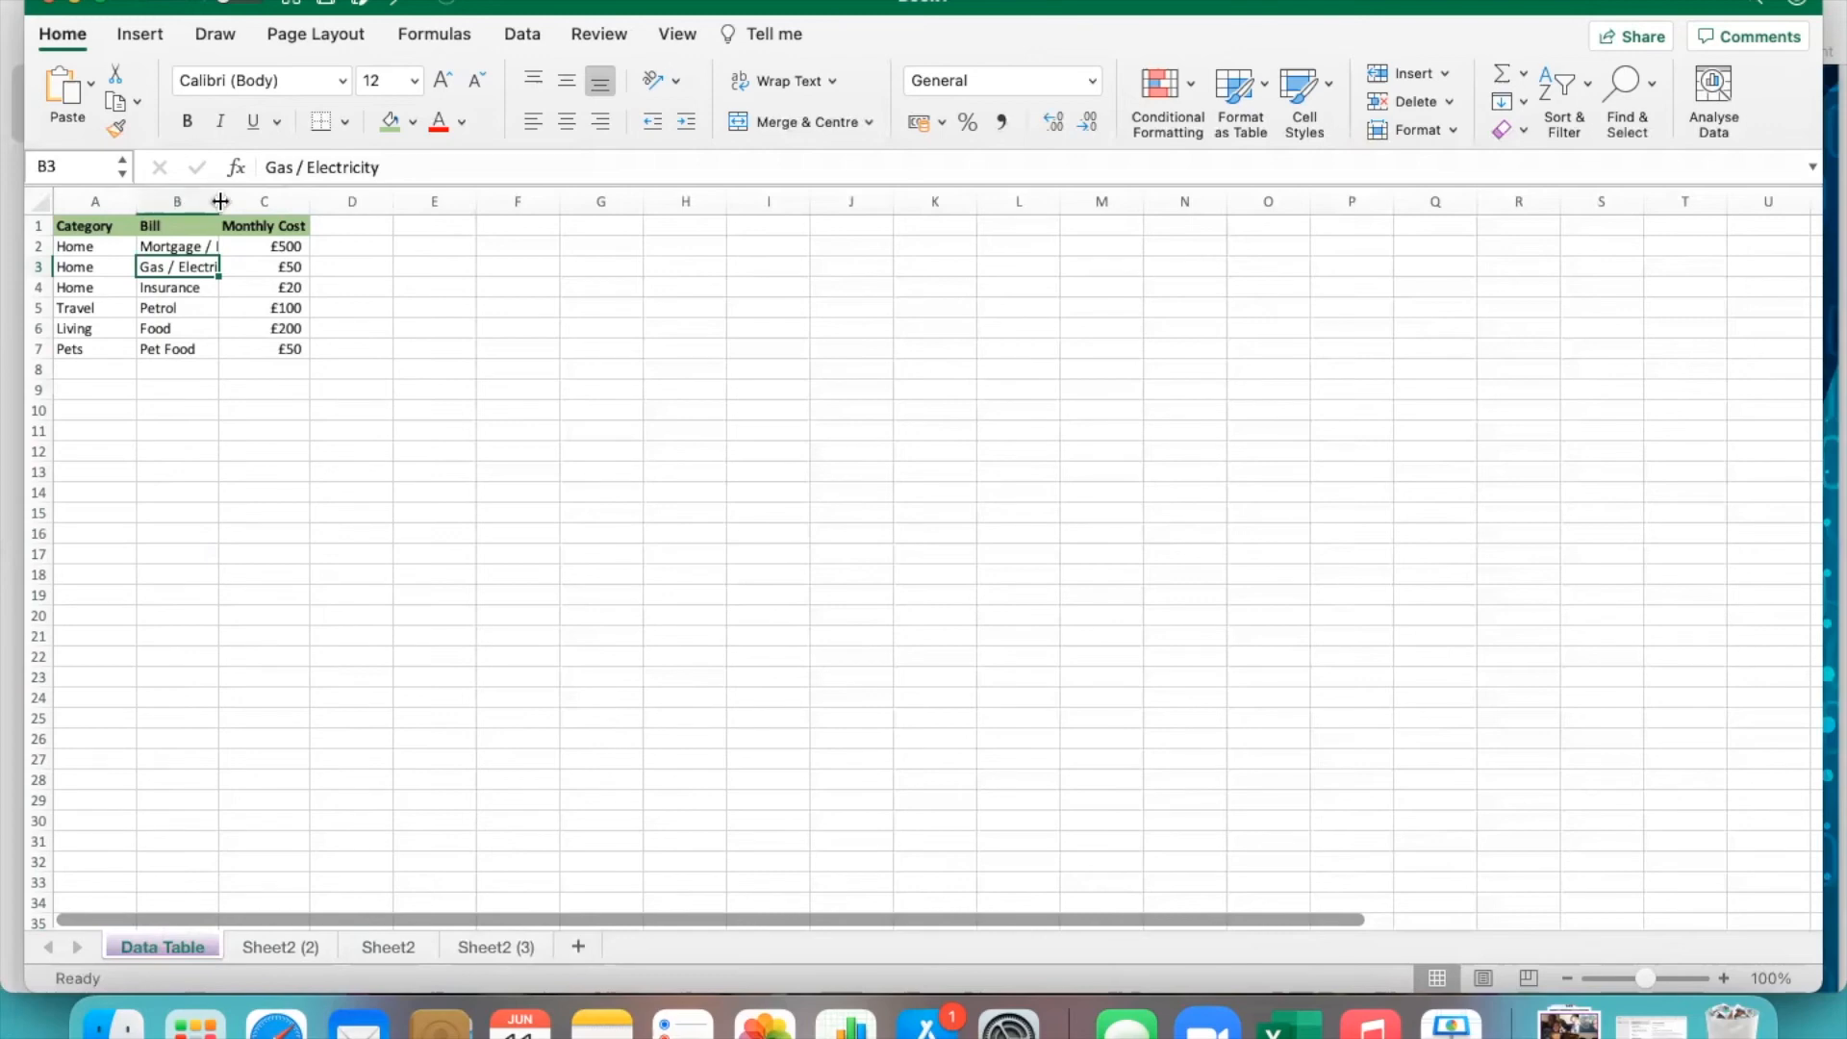
mouse_move(220, 201)
left_mouse_down()
mouse_move(434, 194)
mouse_move(260, 154)
mouse_move(326, 196)
mouse_move(206, 197)
mouse_move(367, 194)
mouse_move(228, 197)
left_mouse_up()
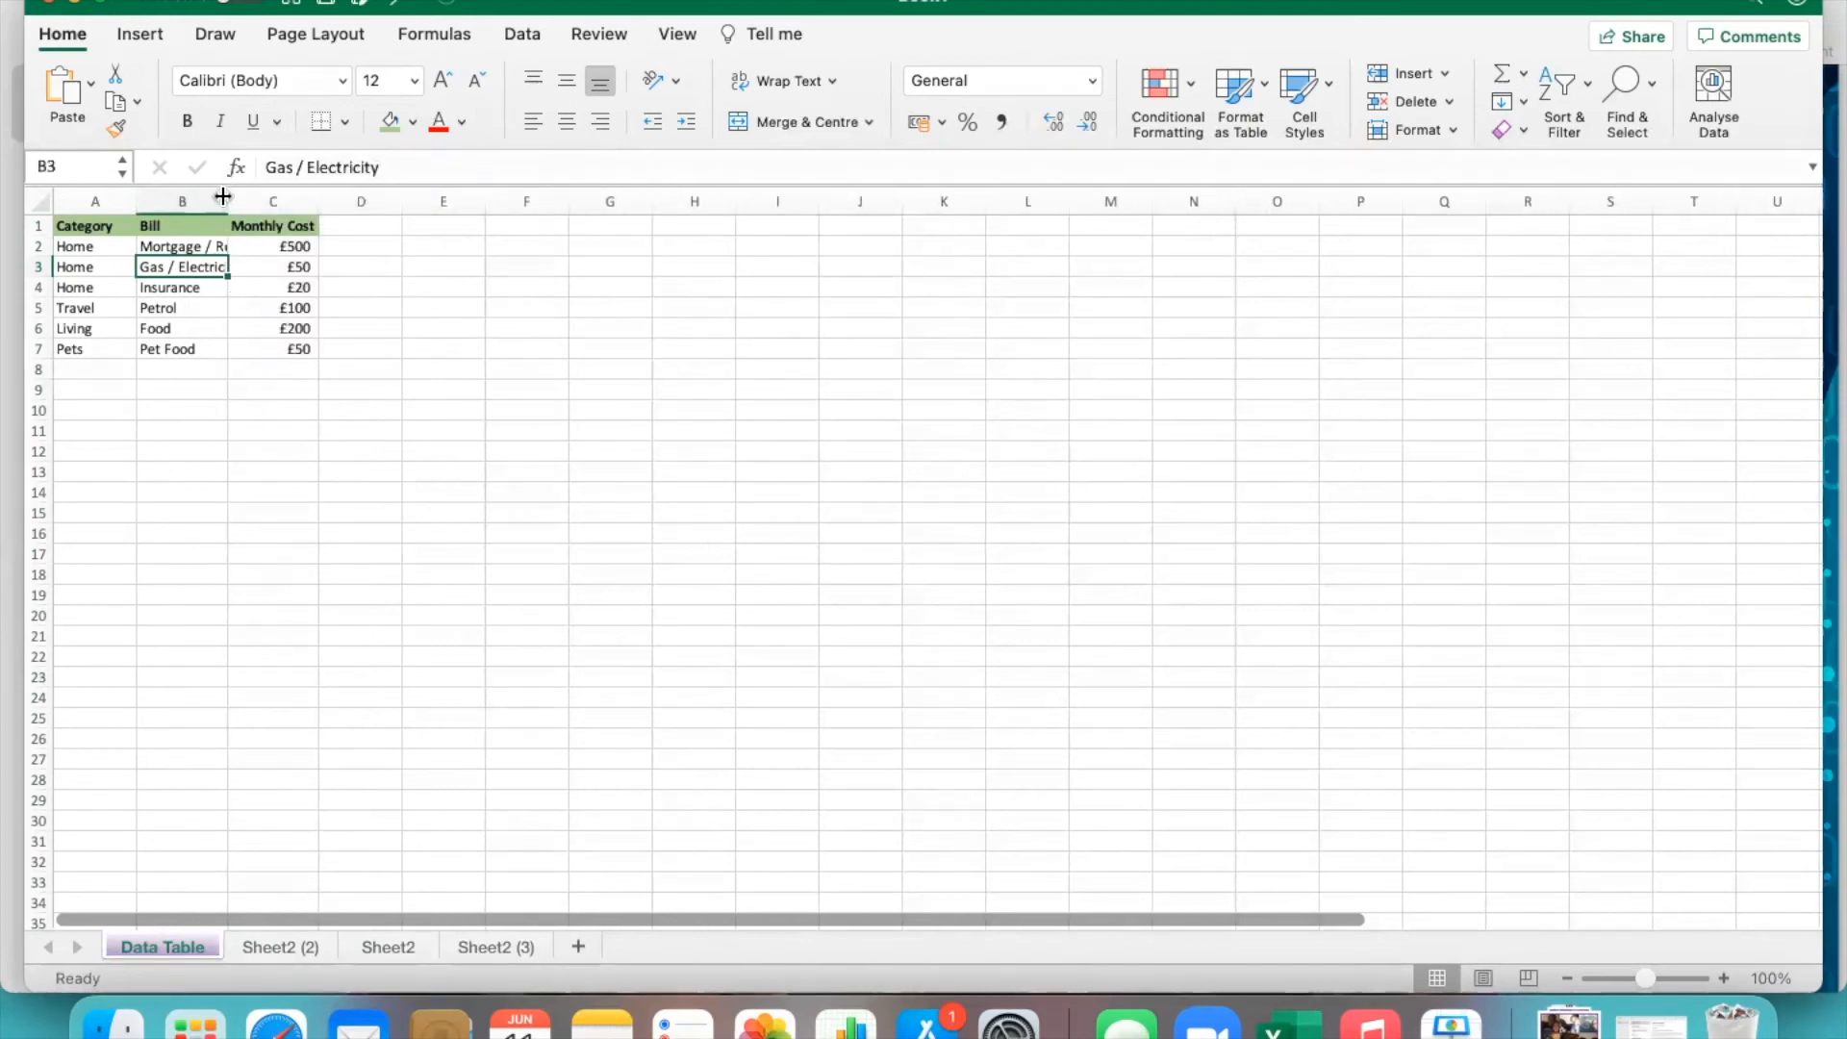
double_click(224, 198)
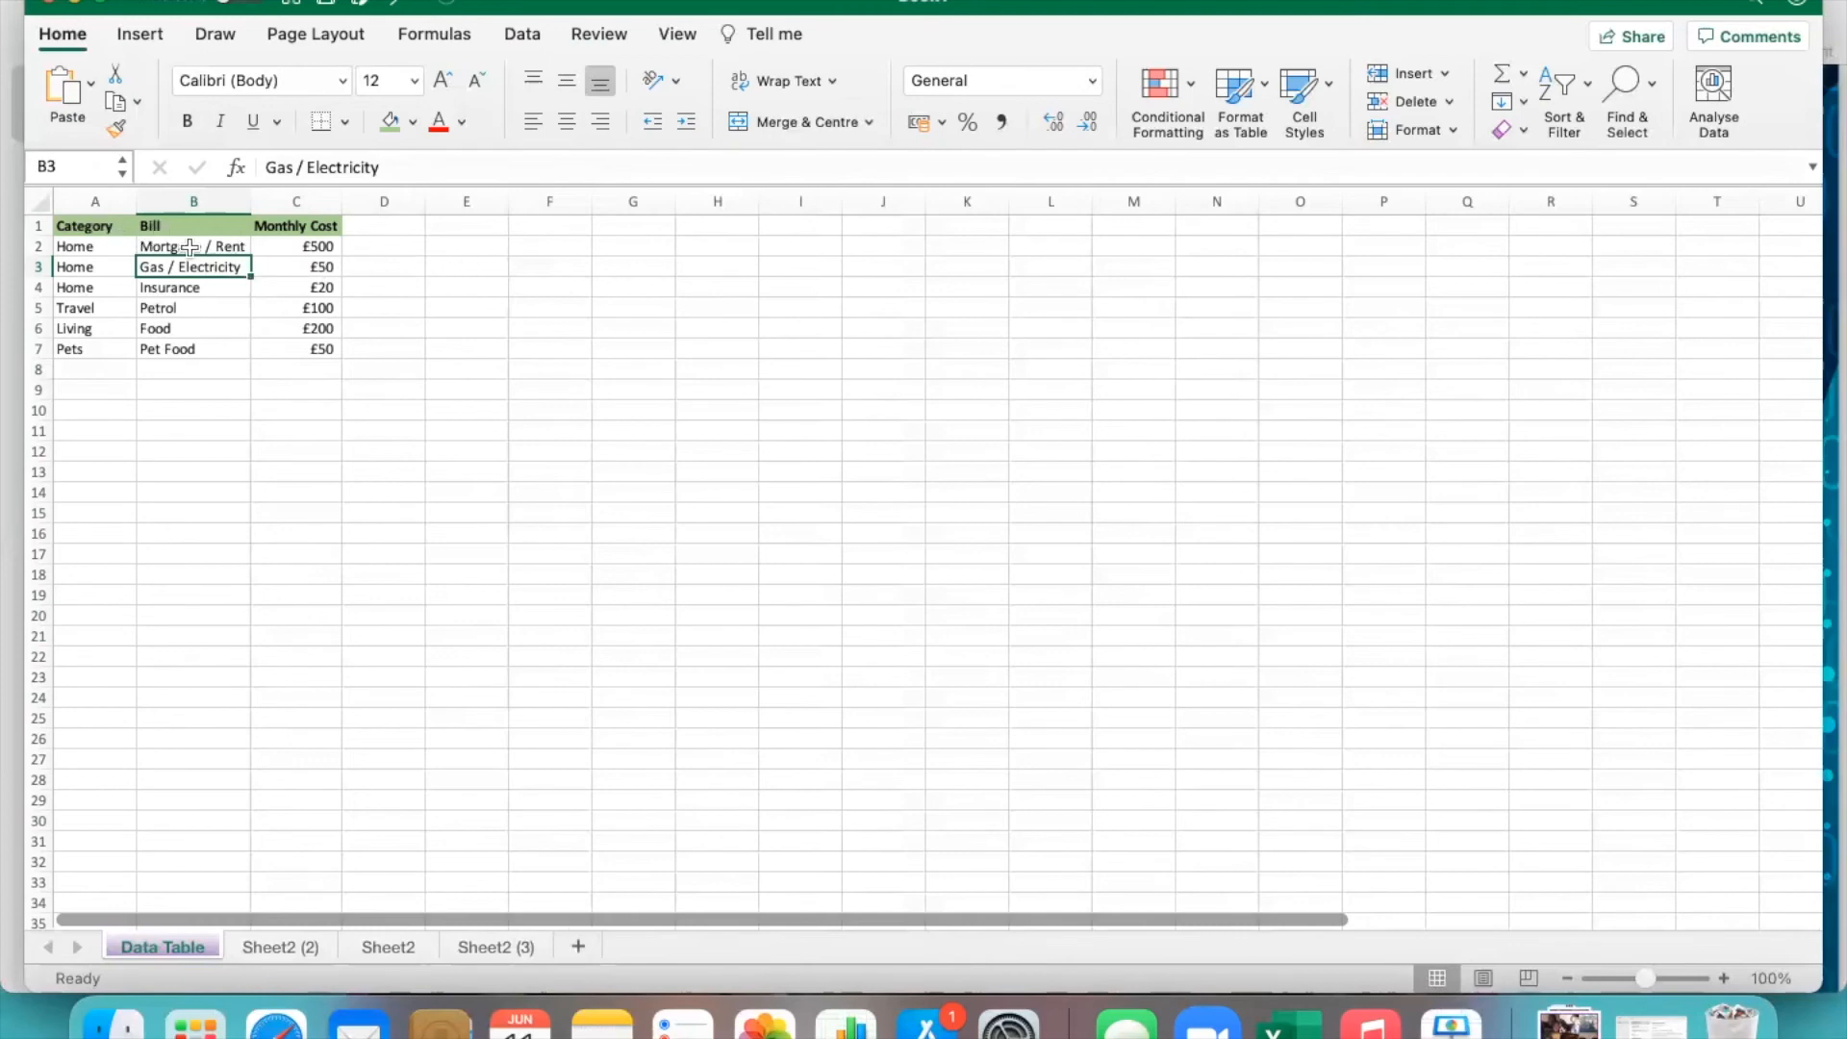
AutoFit the widths of all the sheet's columns to their contents at once.
left_click(45, 202)
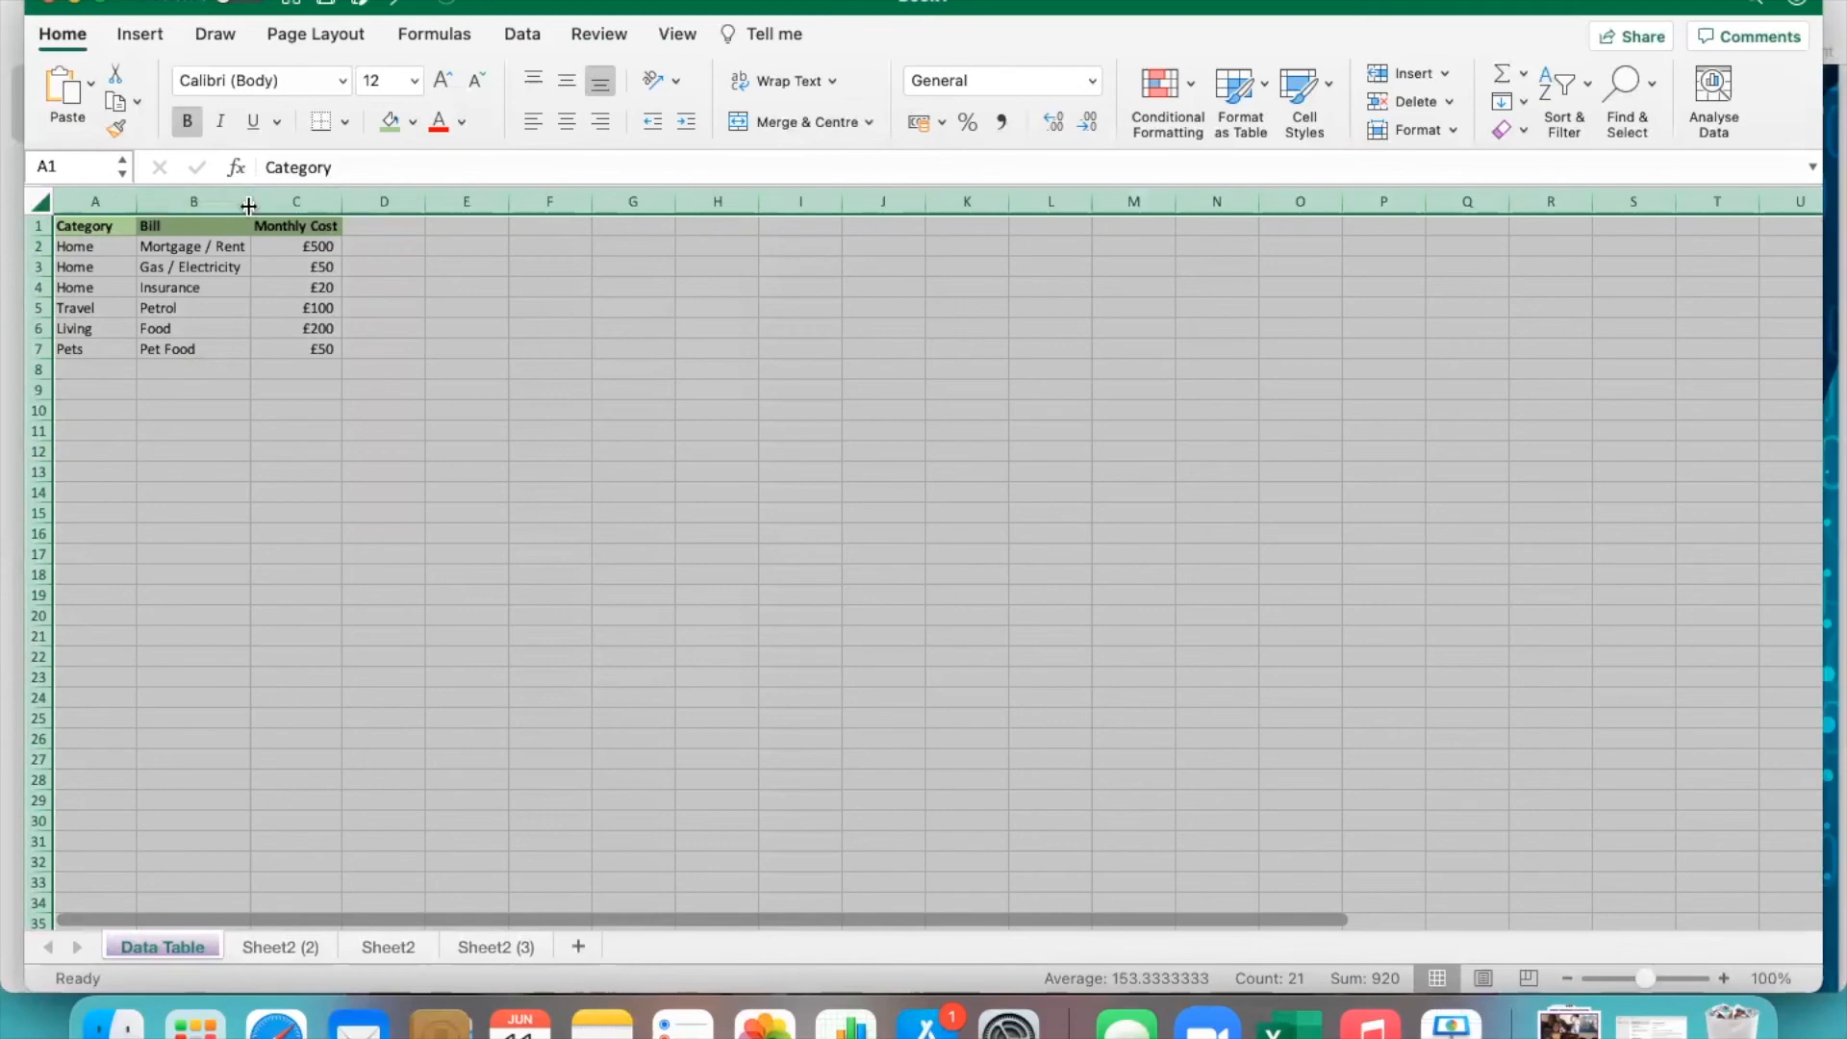
double_click(338, 194)
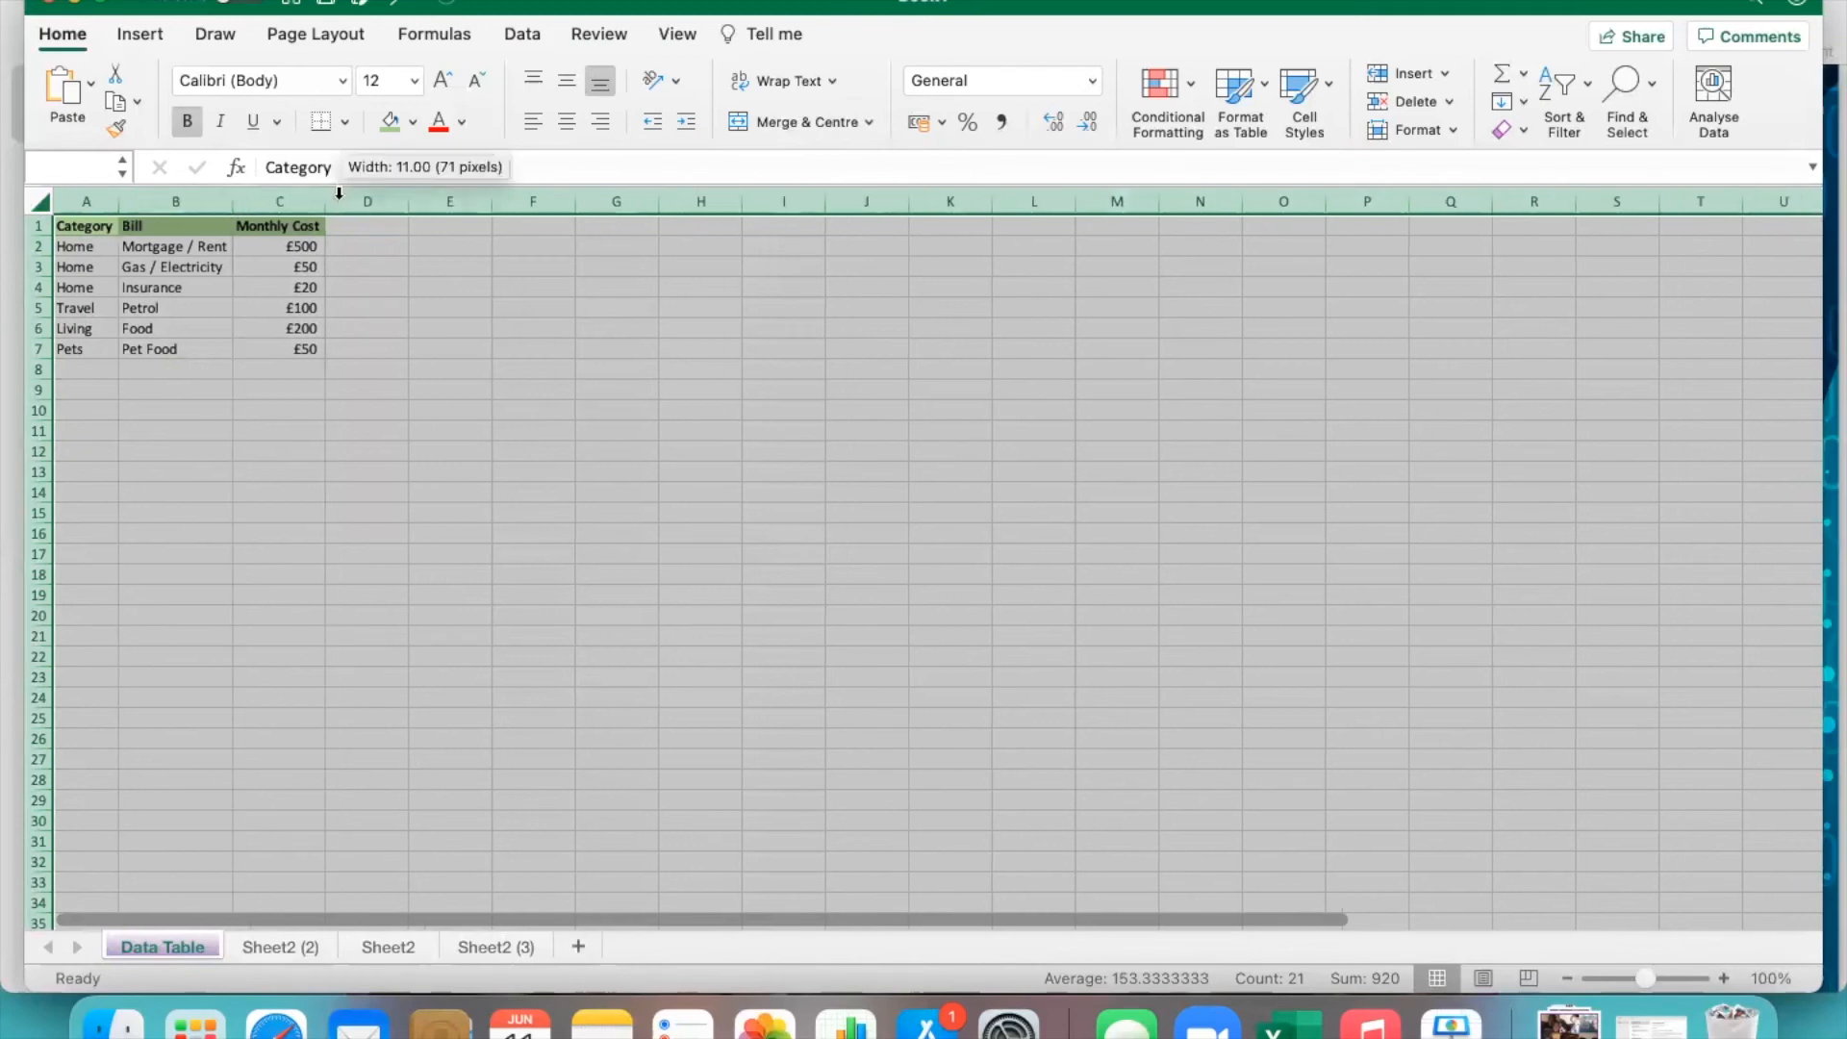
left_click(125, 261)
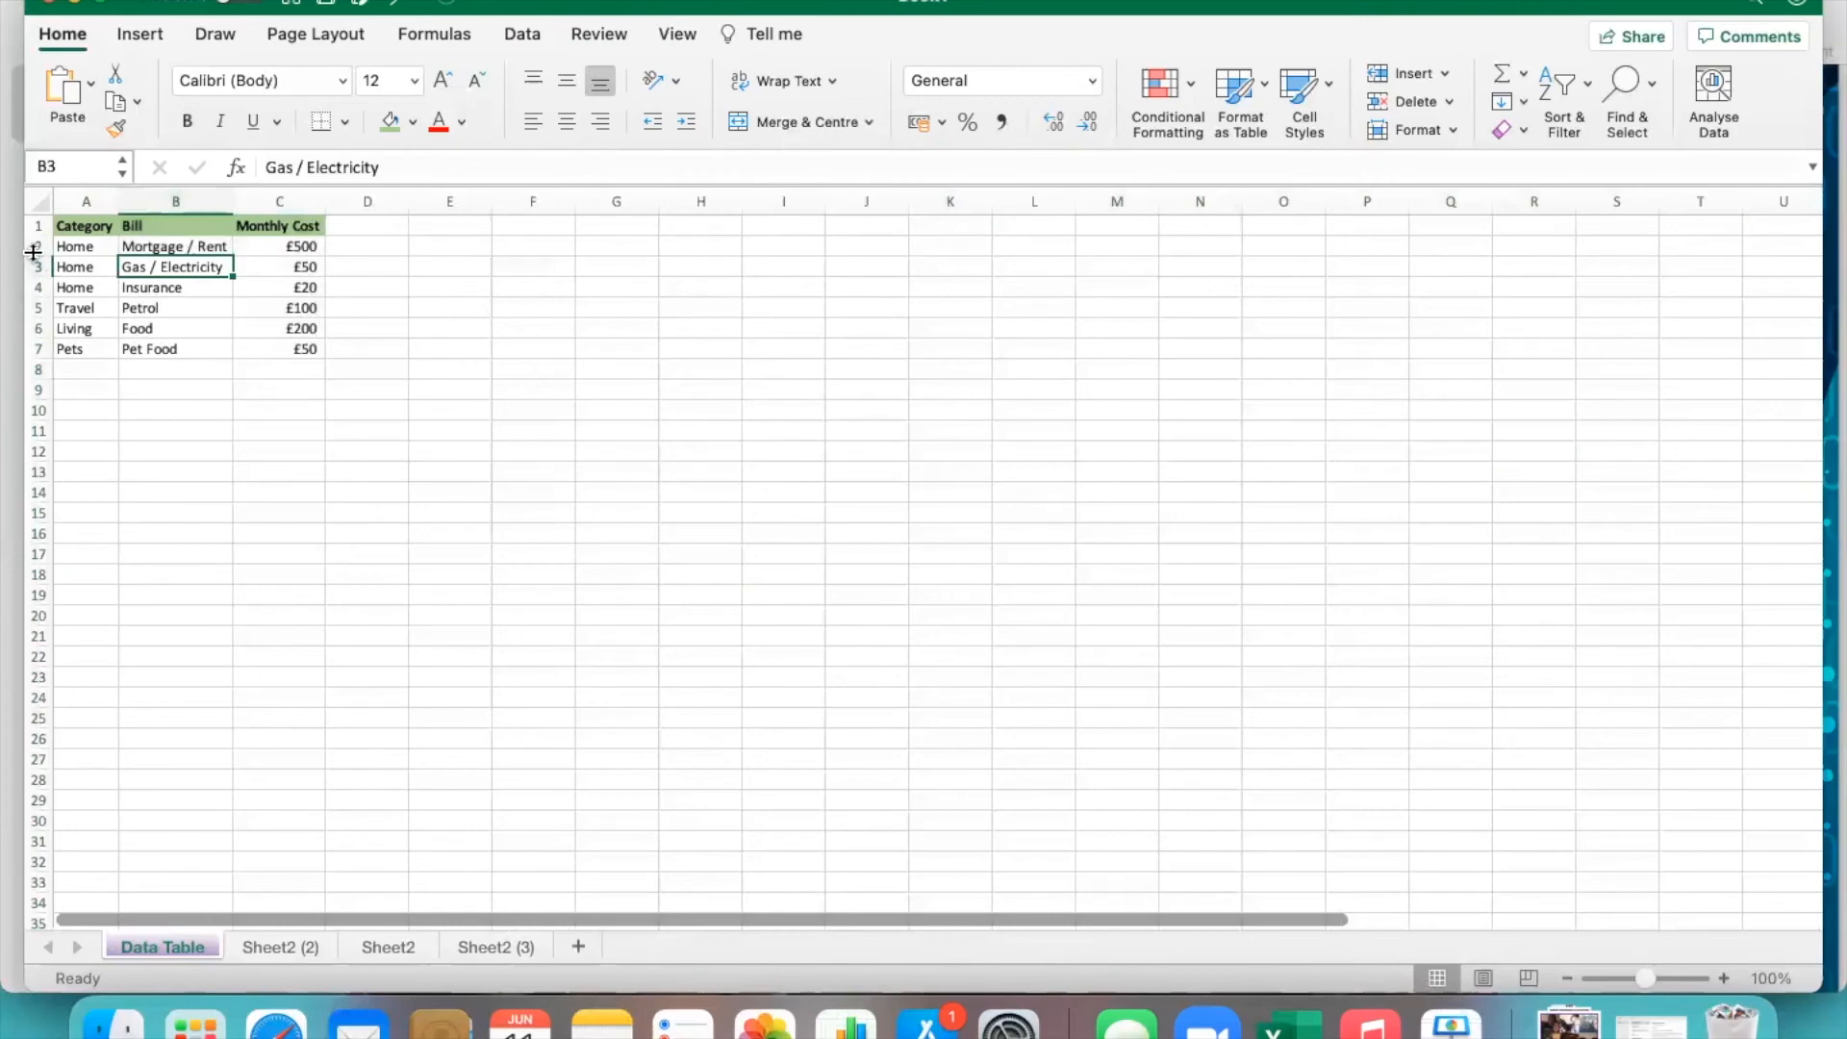
left_click(180, 350)
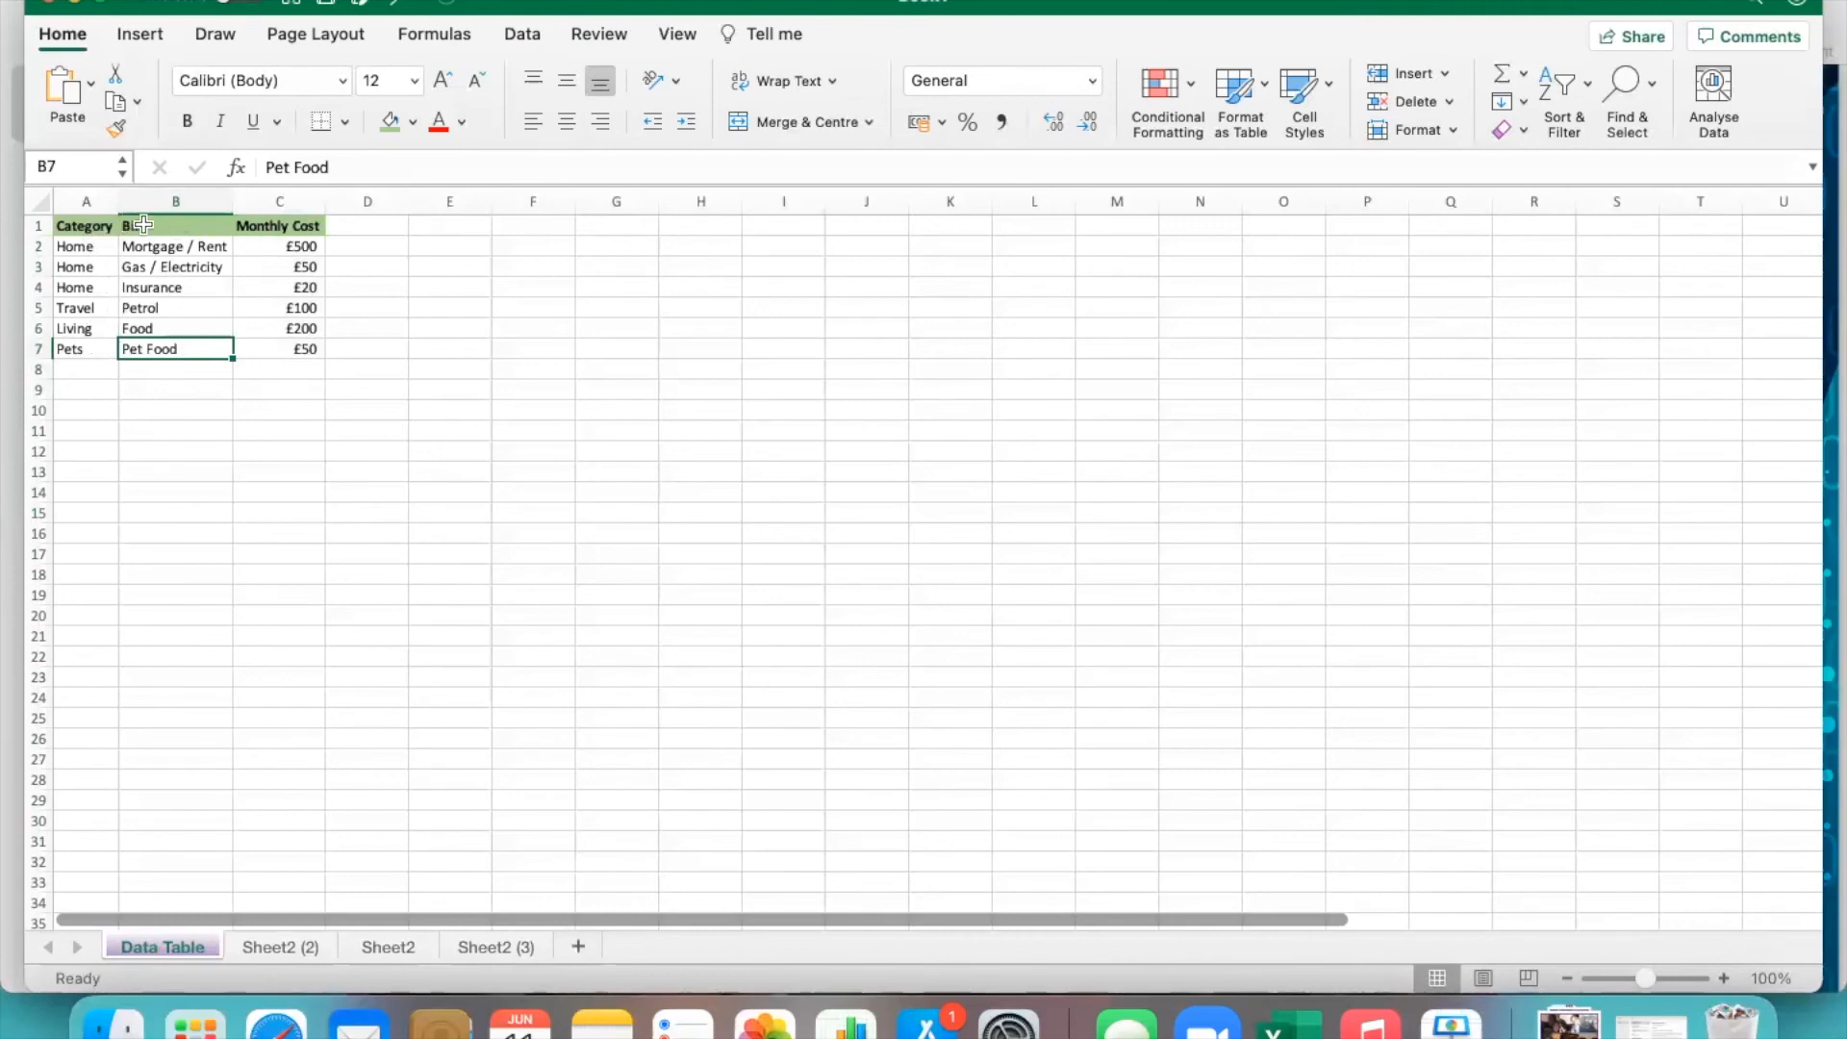
Cut the Travel, Living and Pets rows in A5:C7 and paste them one row lower, starting at A6.
left_click(77, 308)
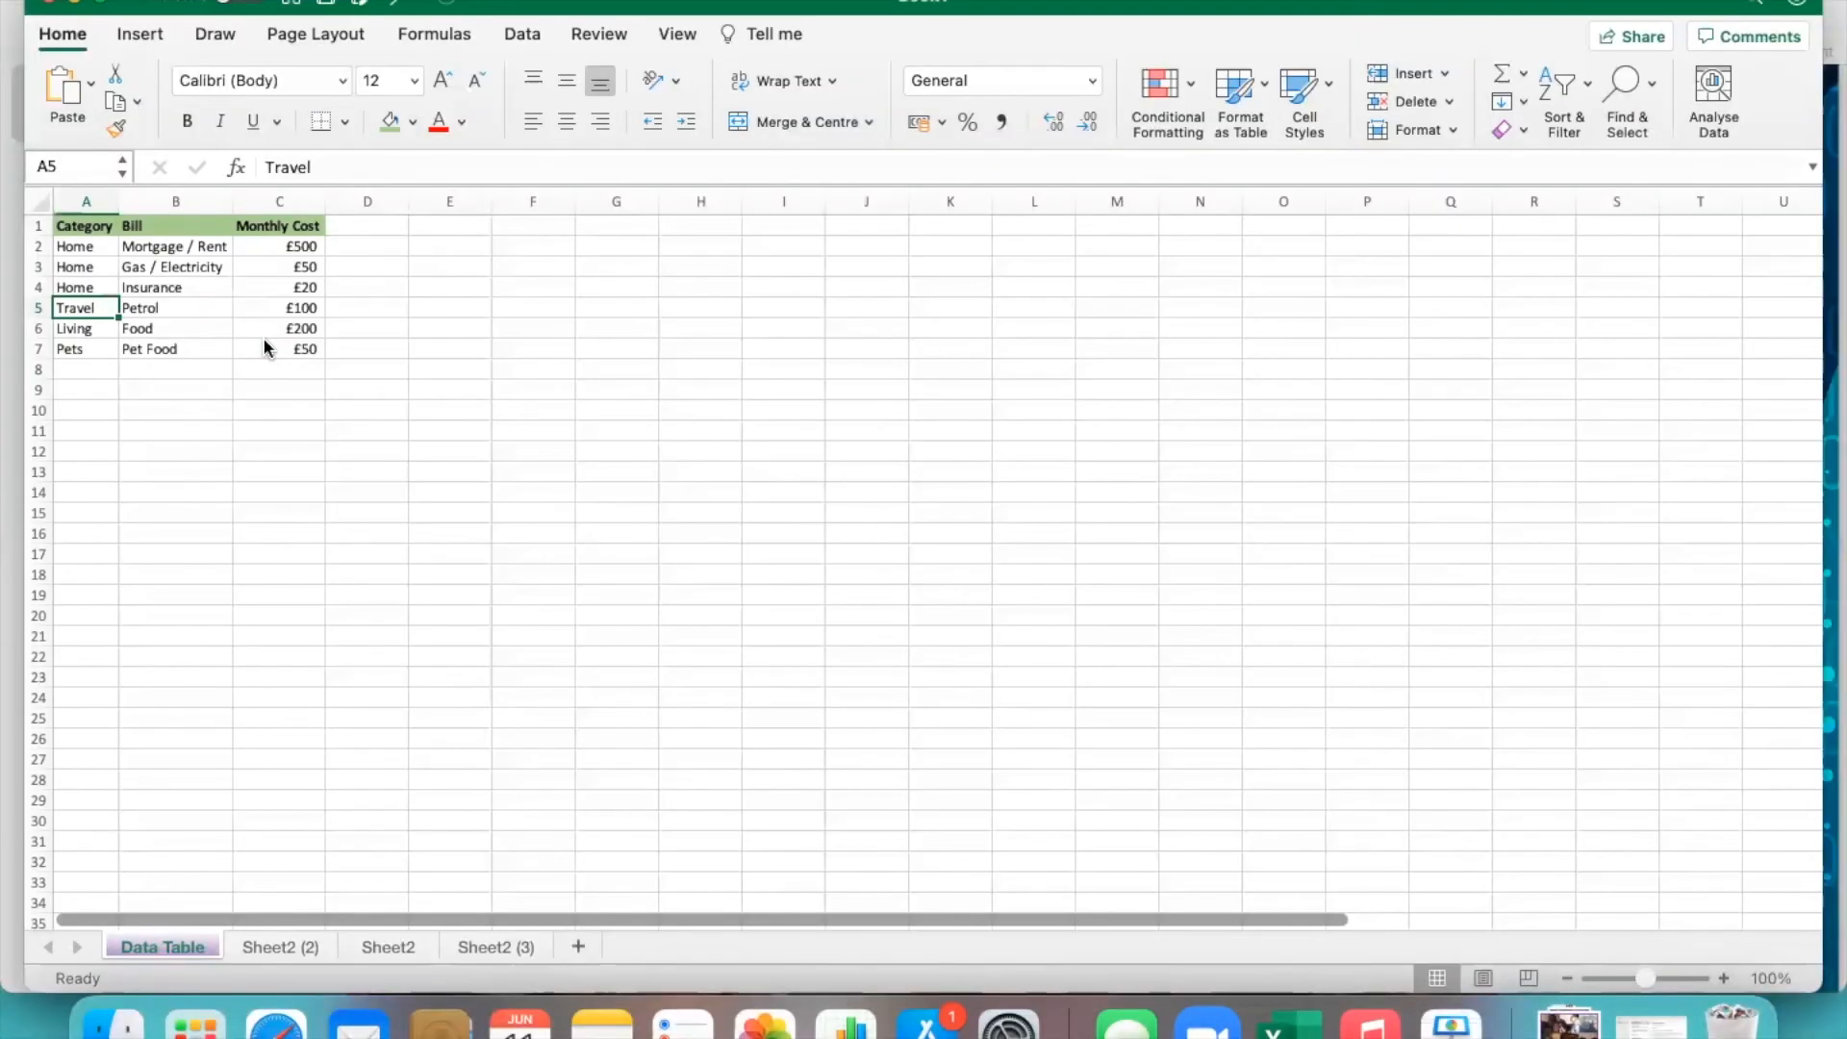
key("shift+Down")
key("shift+Down")
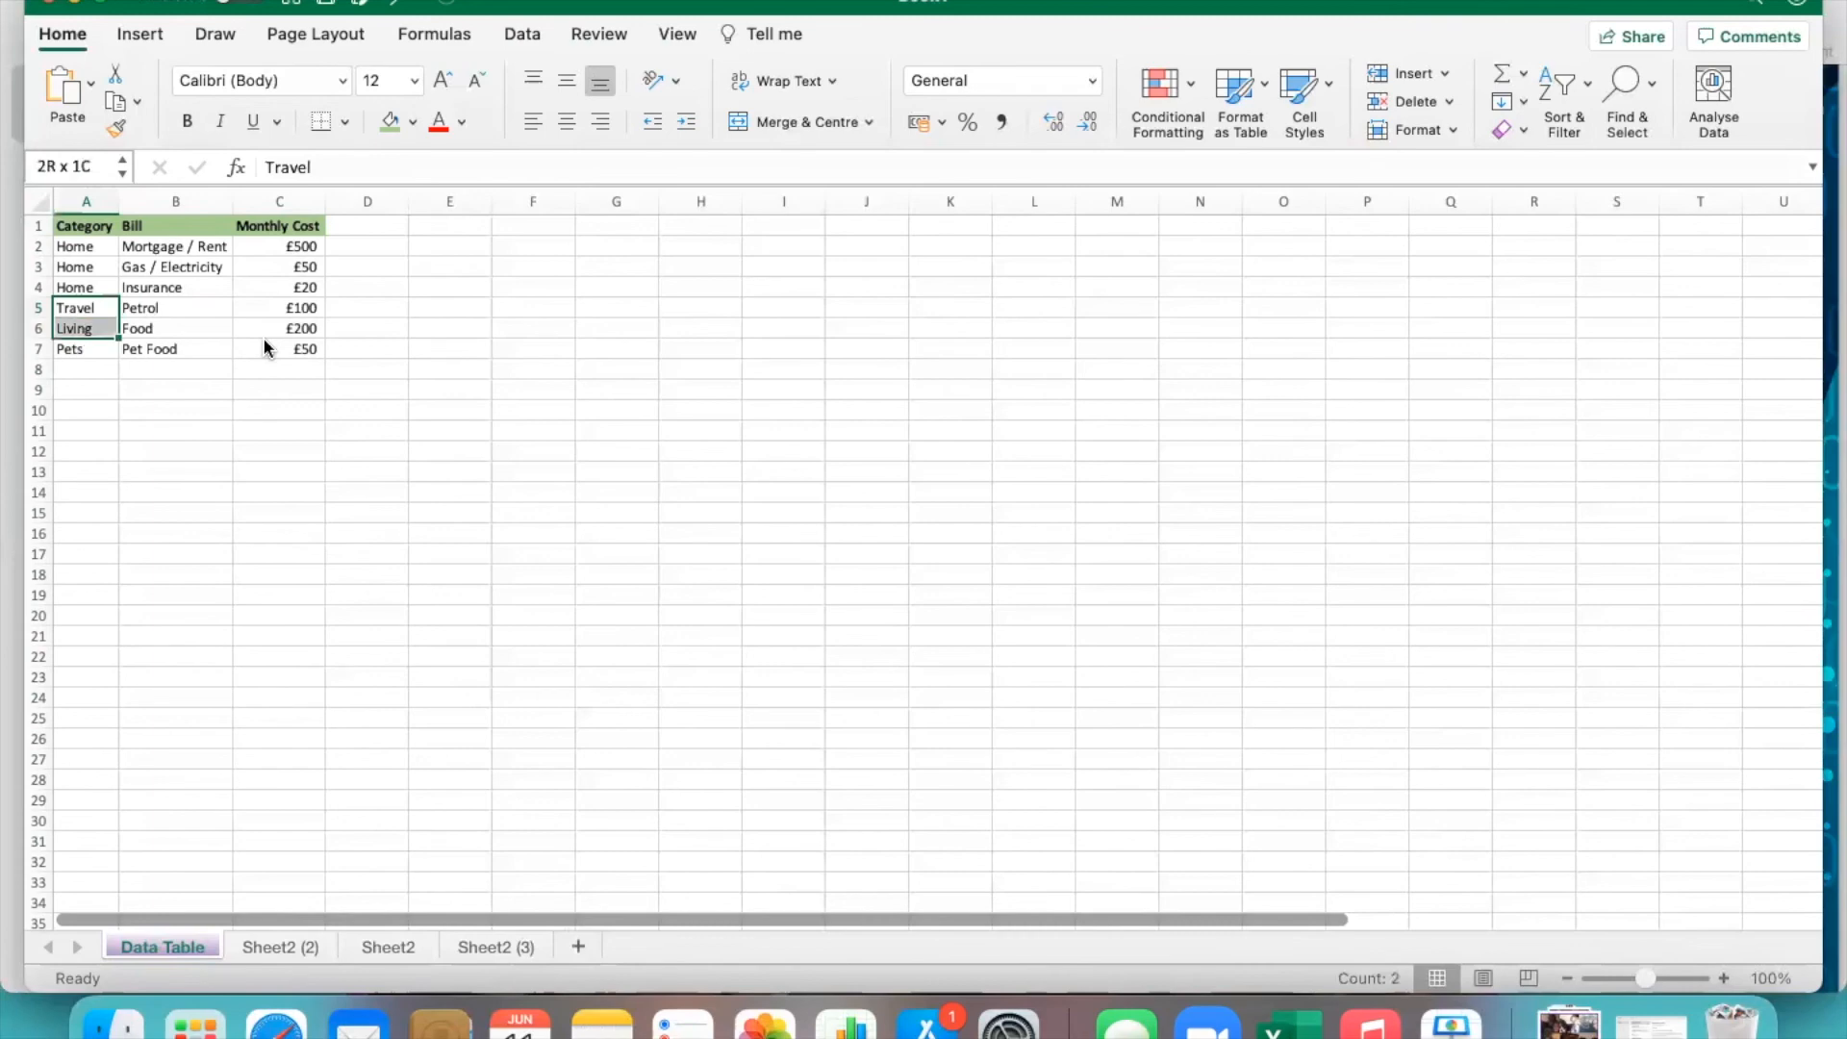
key("shift+Right")
key("shift+Right")
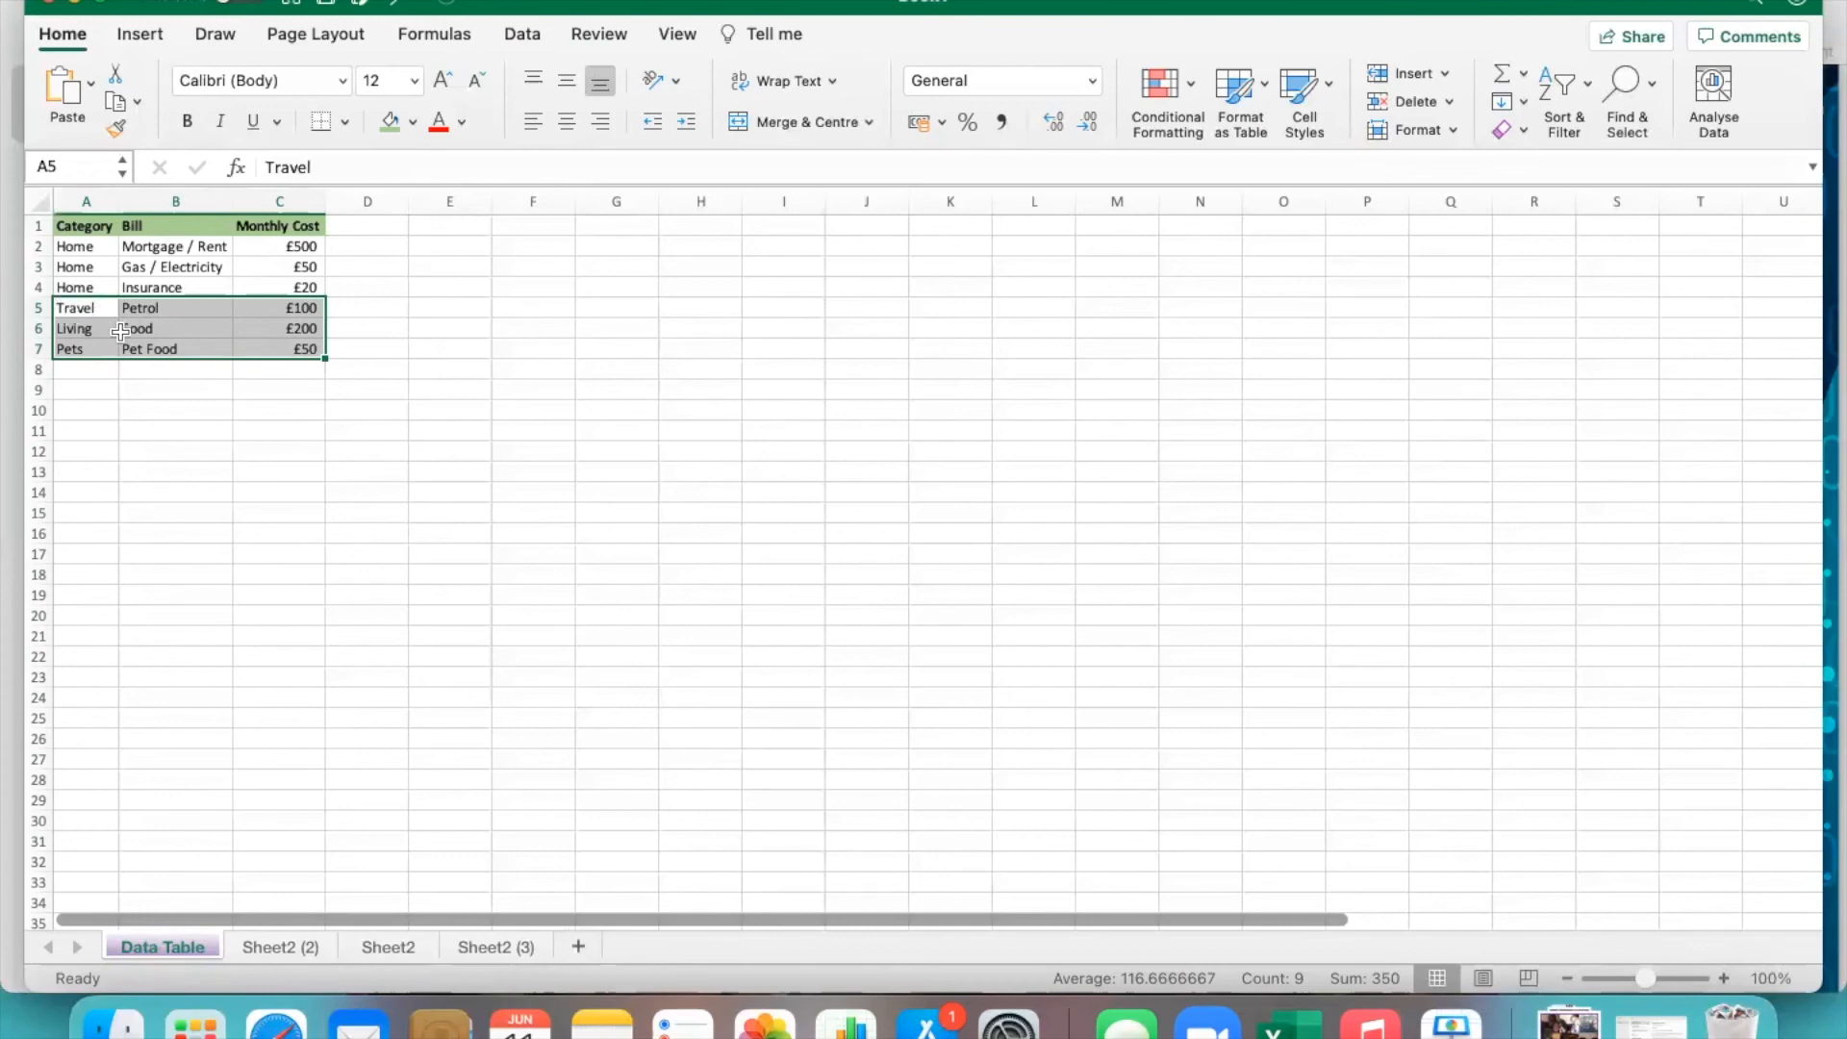
left_click(118, 75)
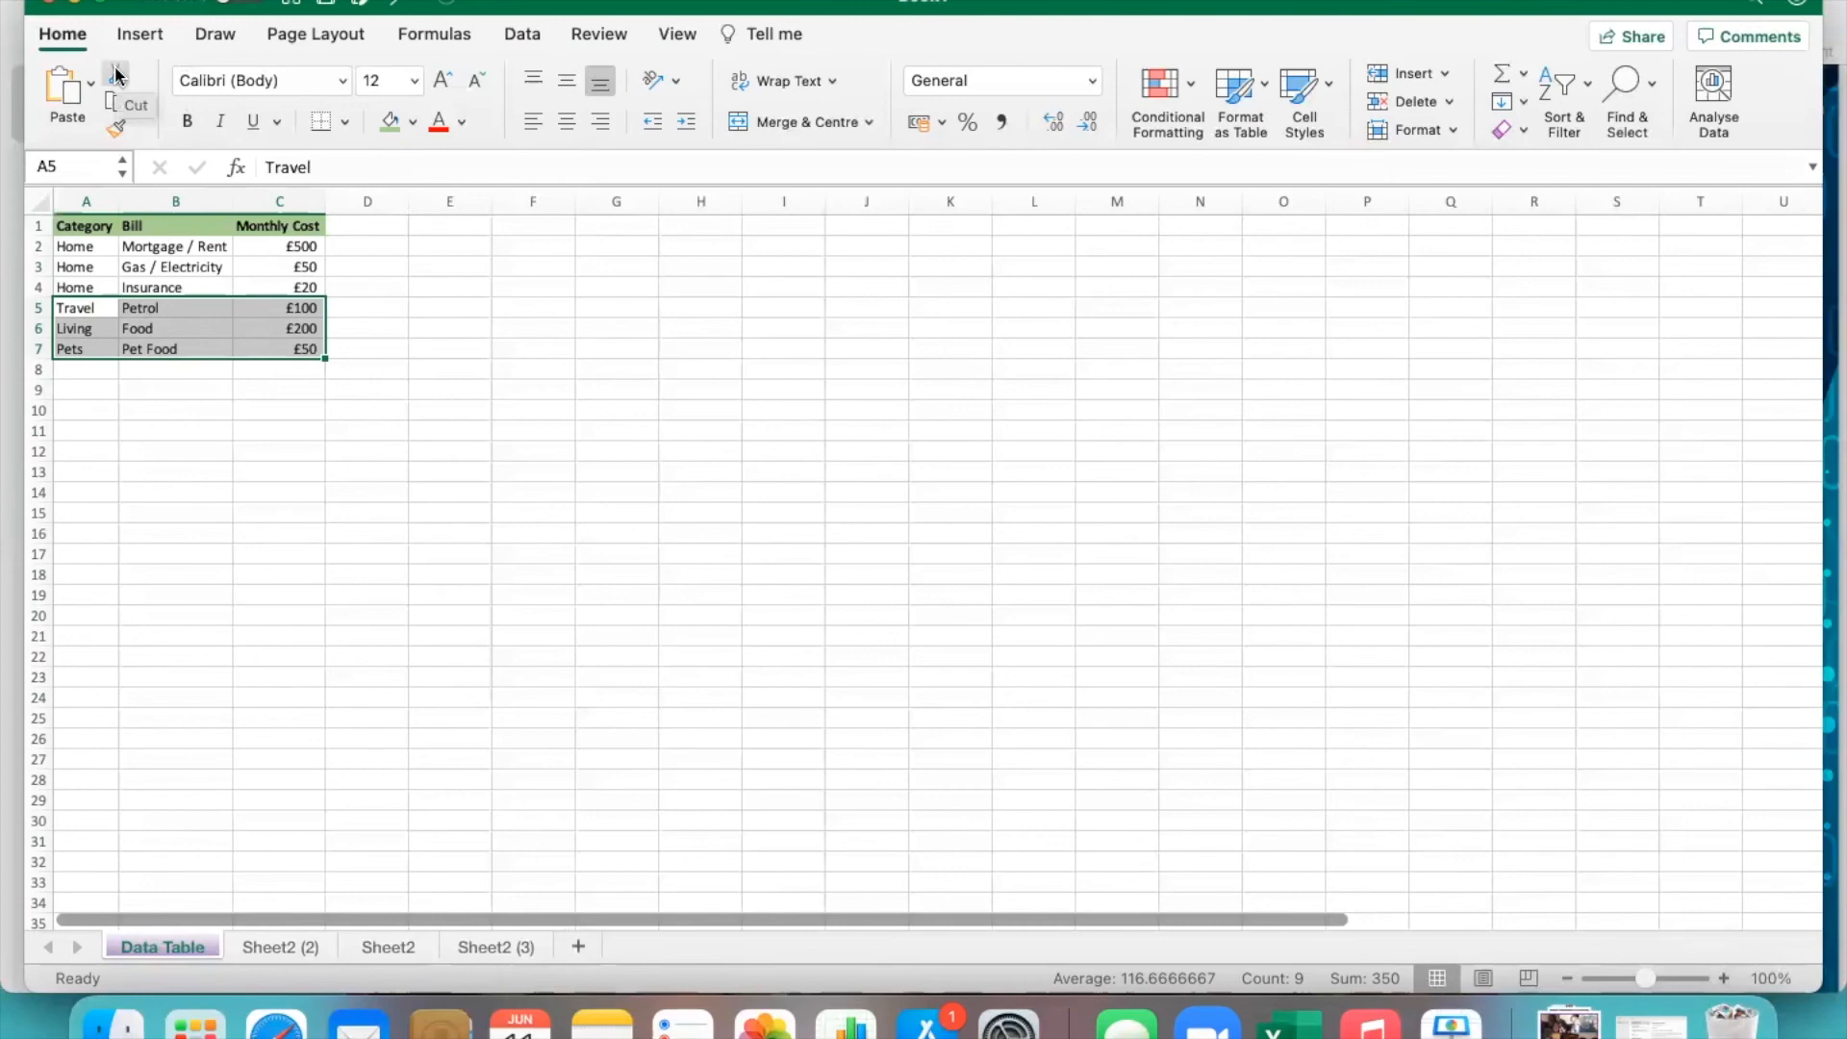
left_click(117, 75)
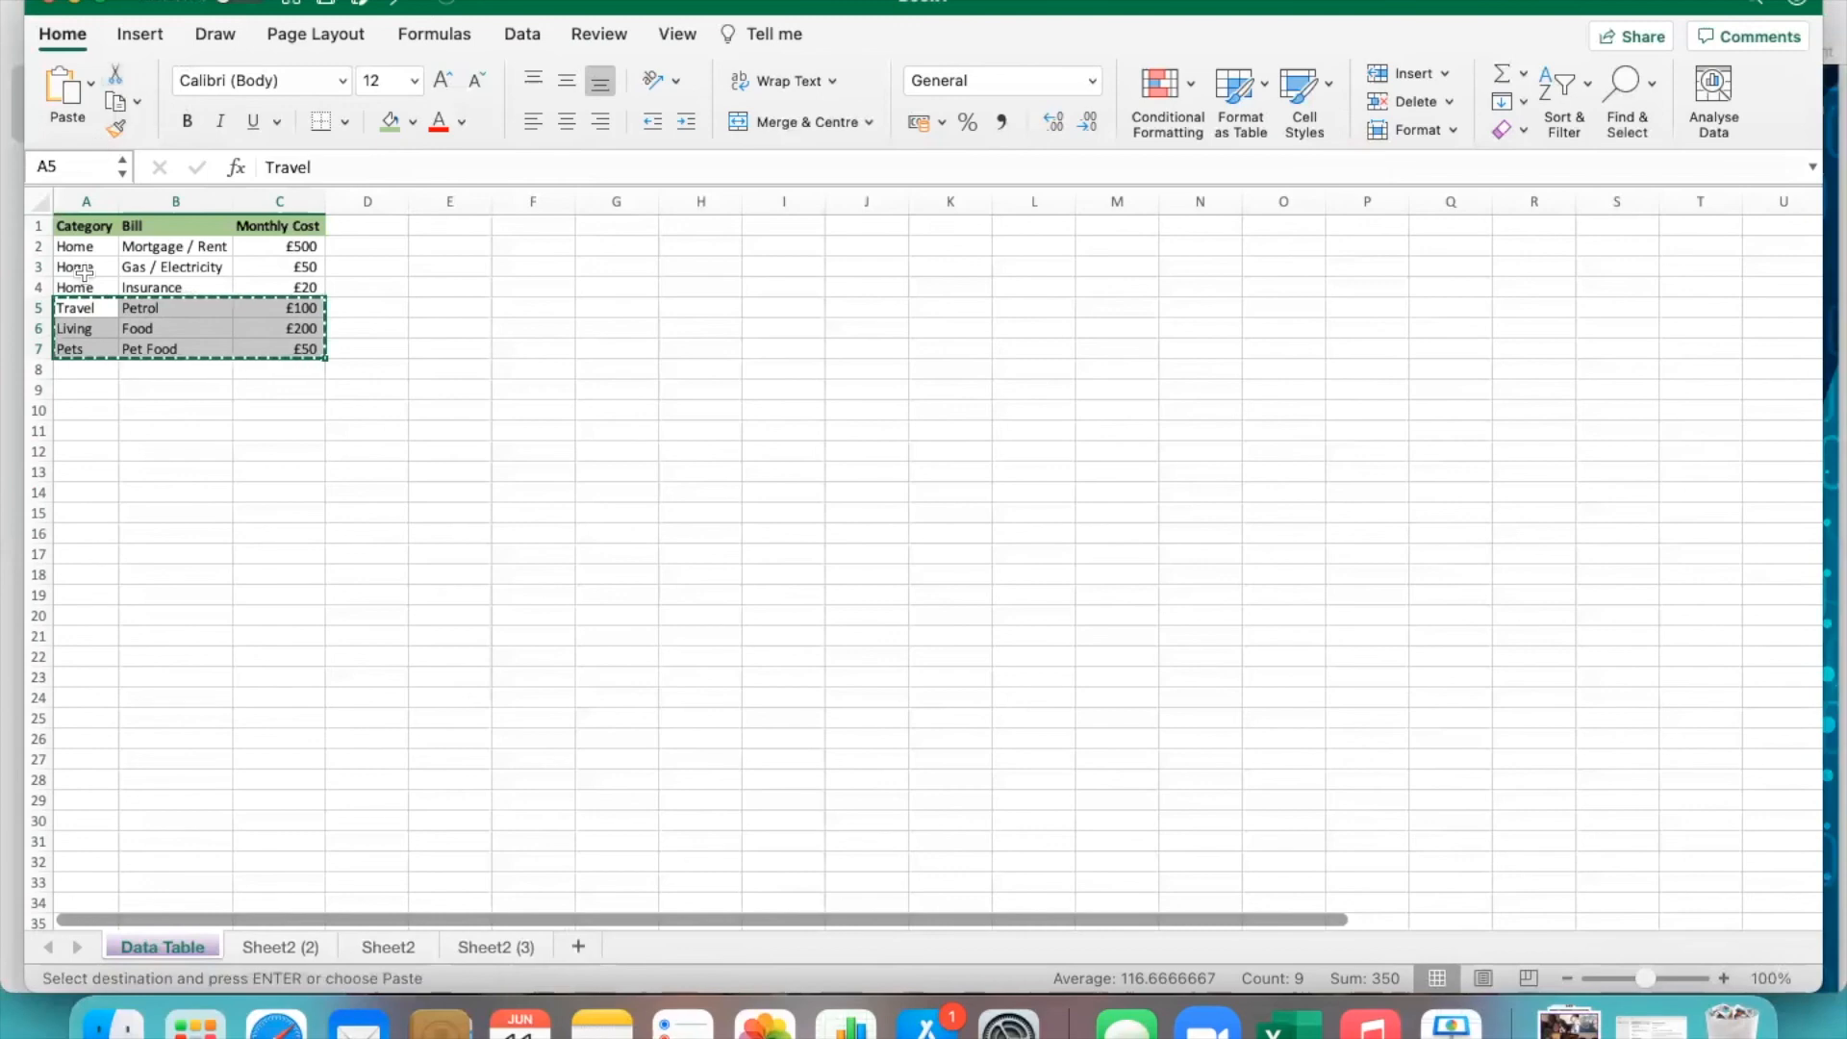
left_click(90, 329)
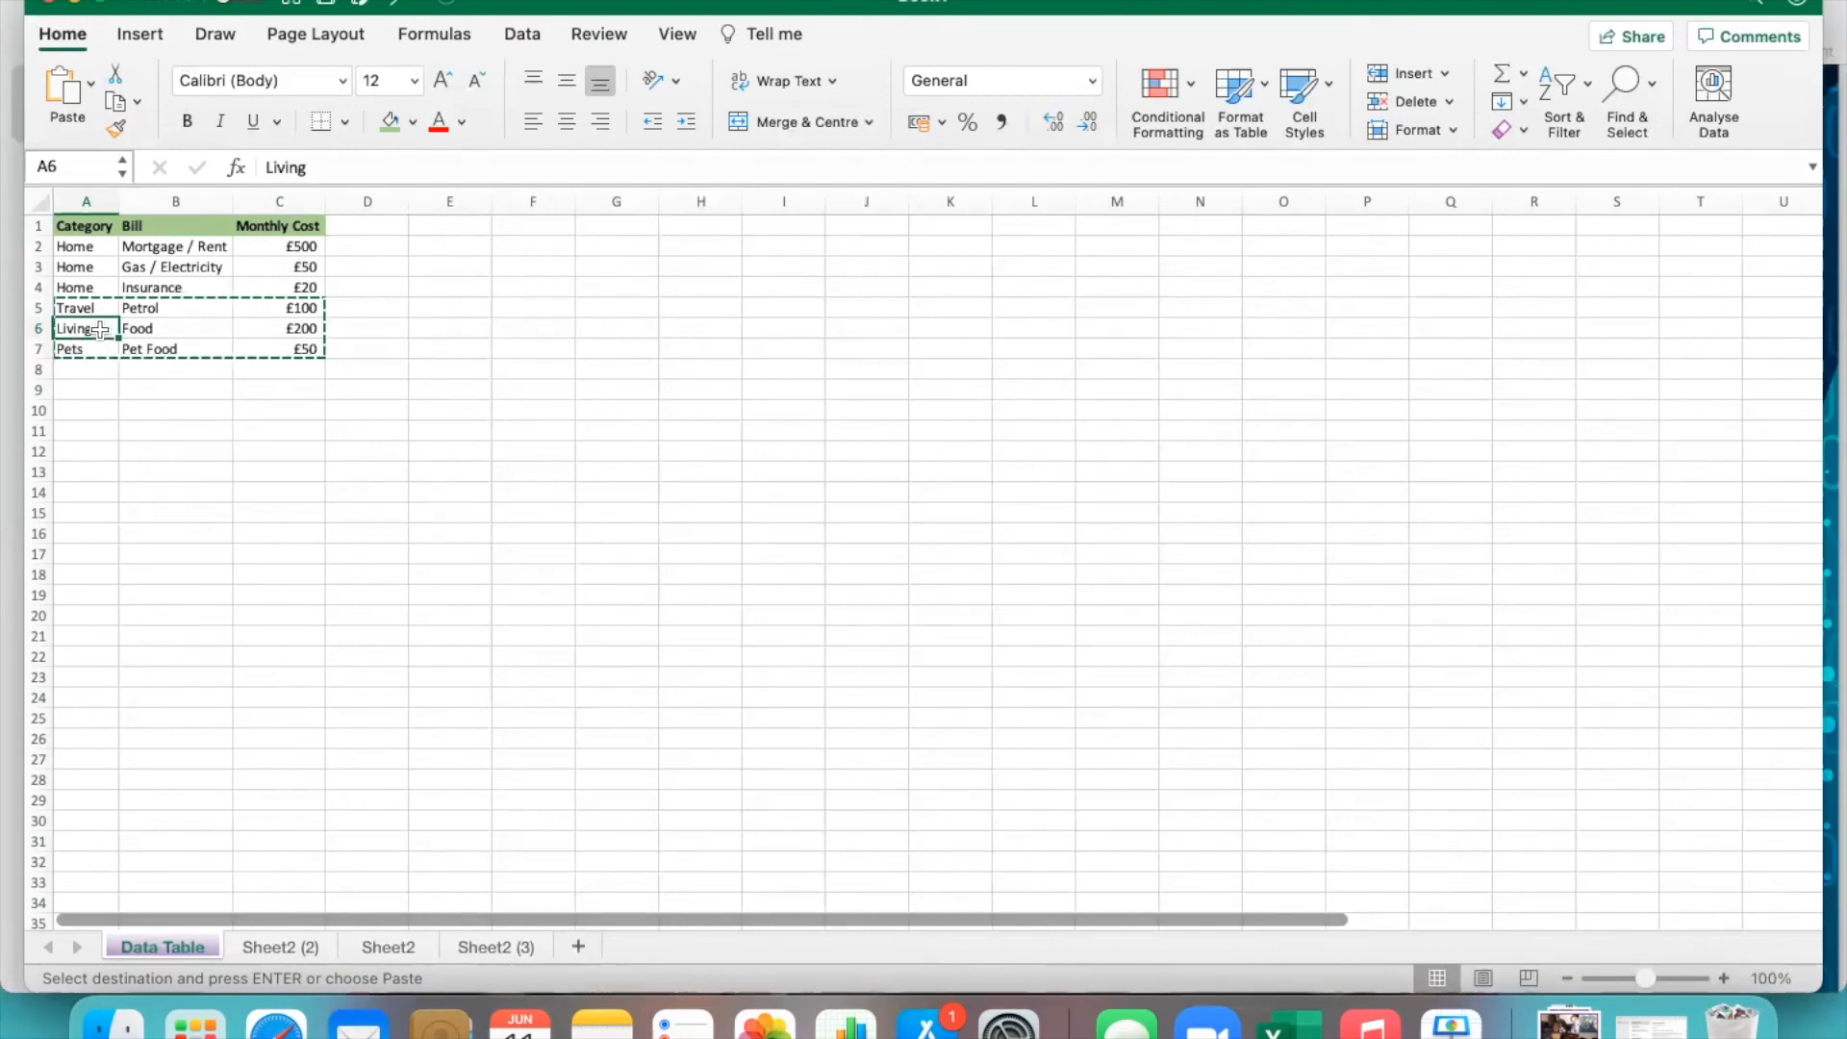
left_click(64, 108)
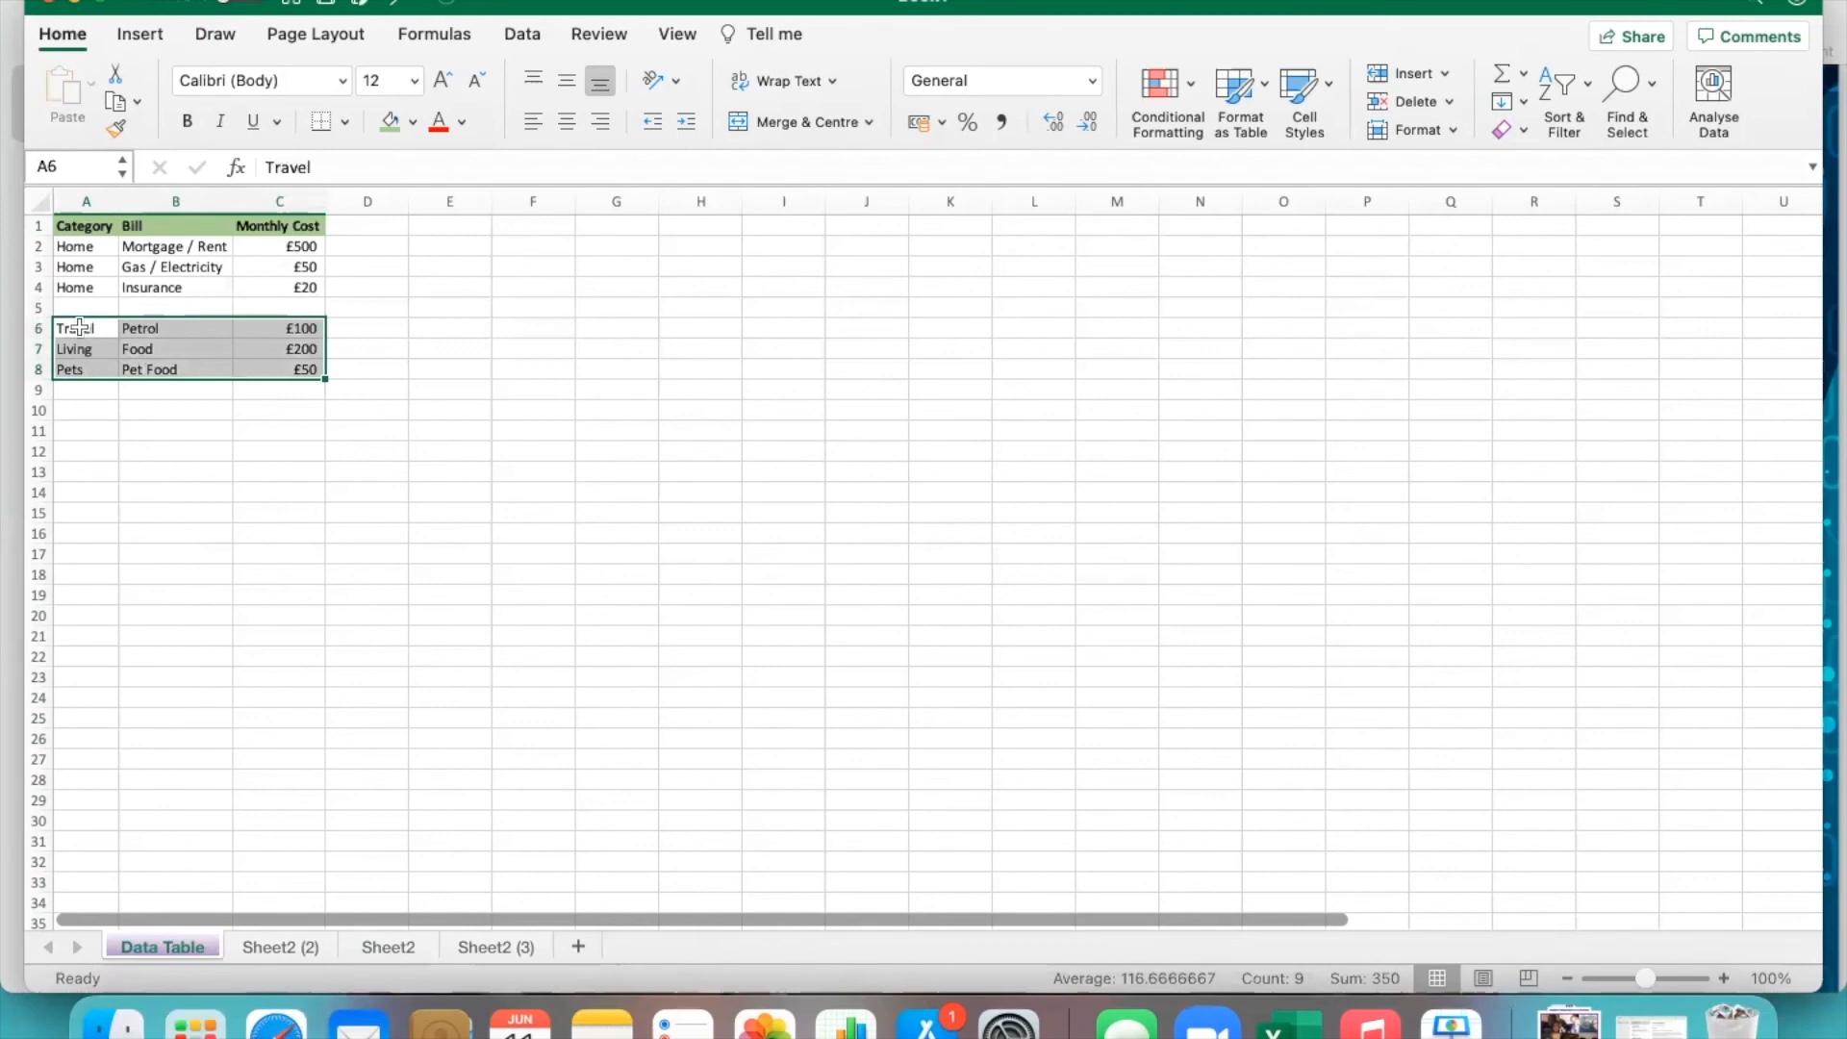
Insert a blank row above the Insurance bill and enter the category "Home" in A4.
left_click(37, 286)
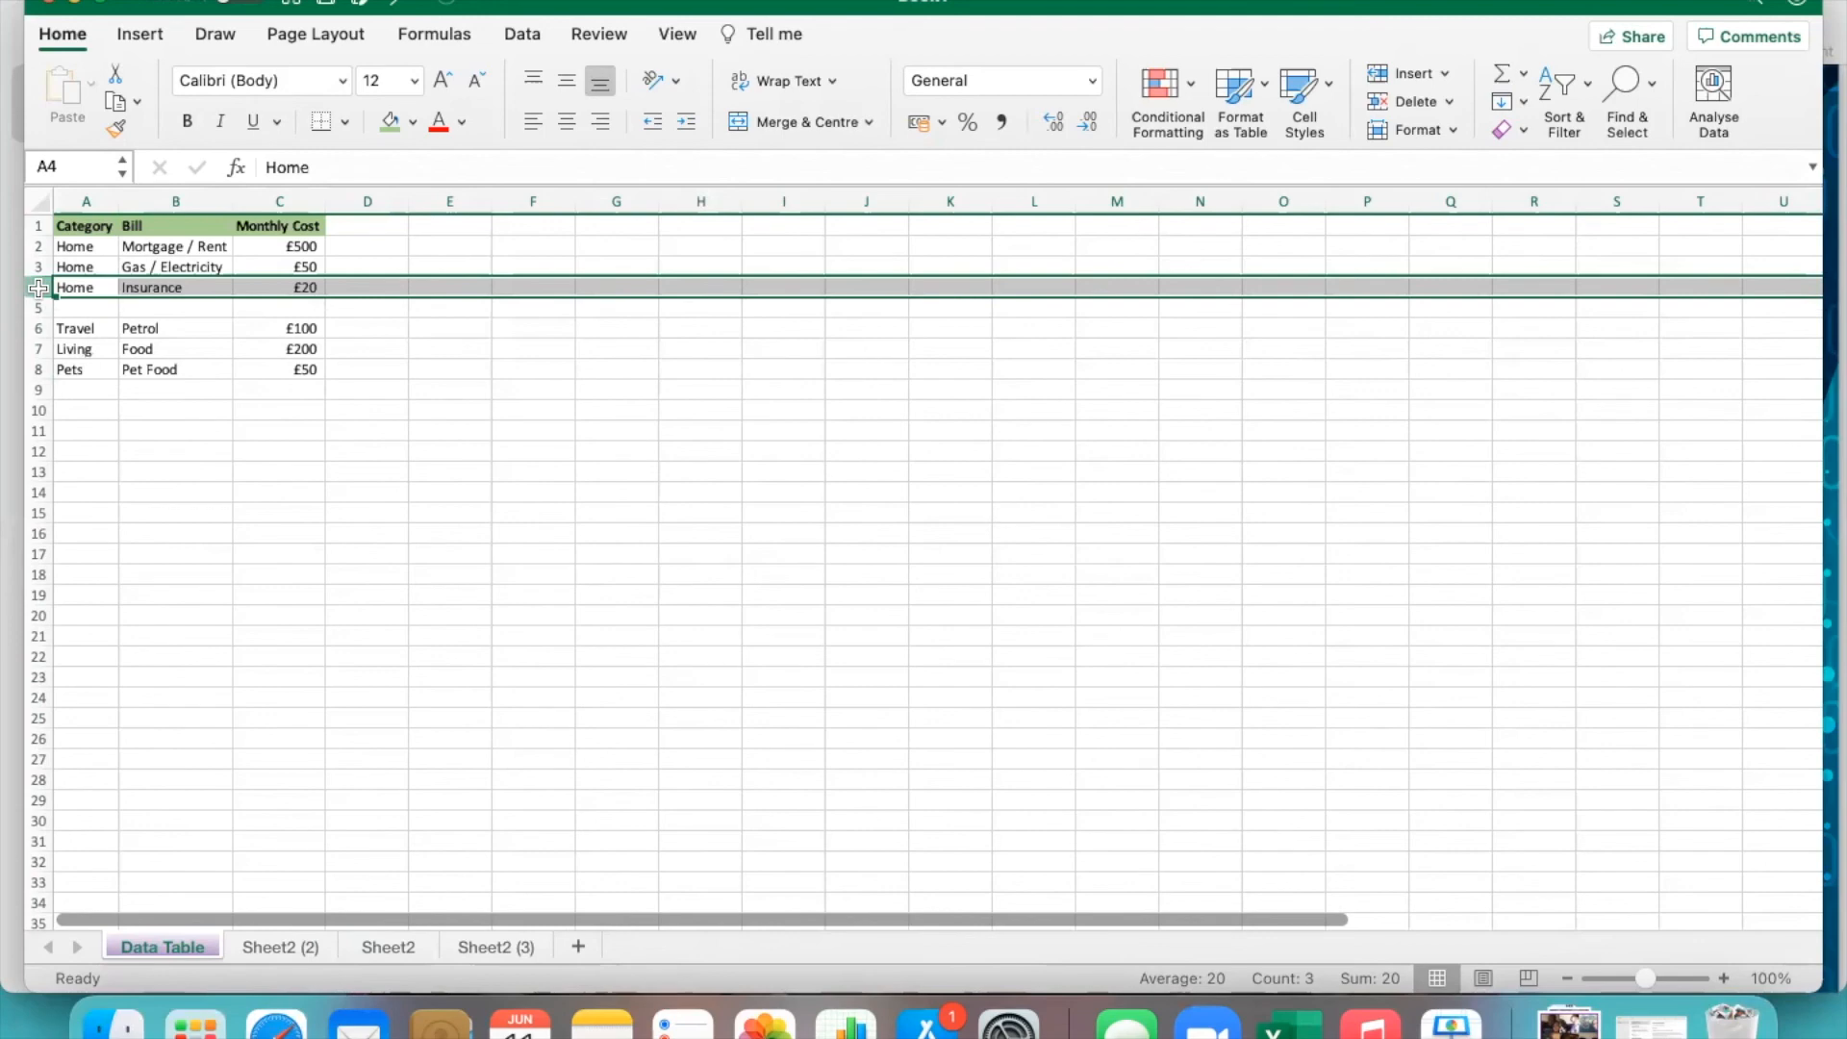
right_click(39, 288)
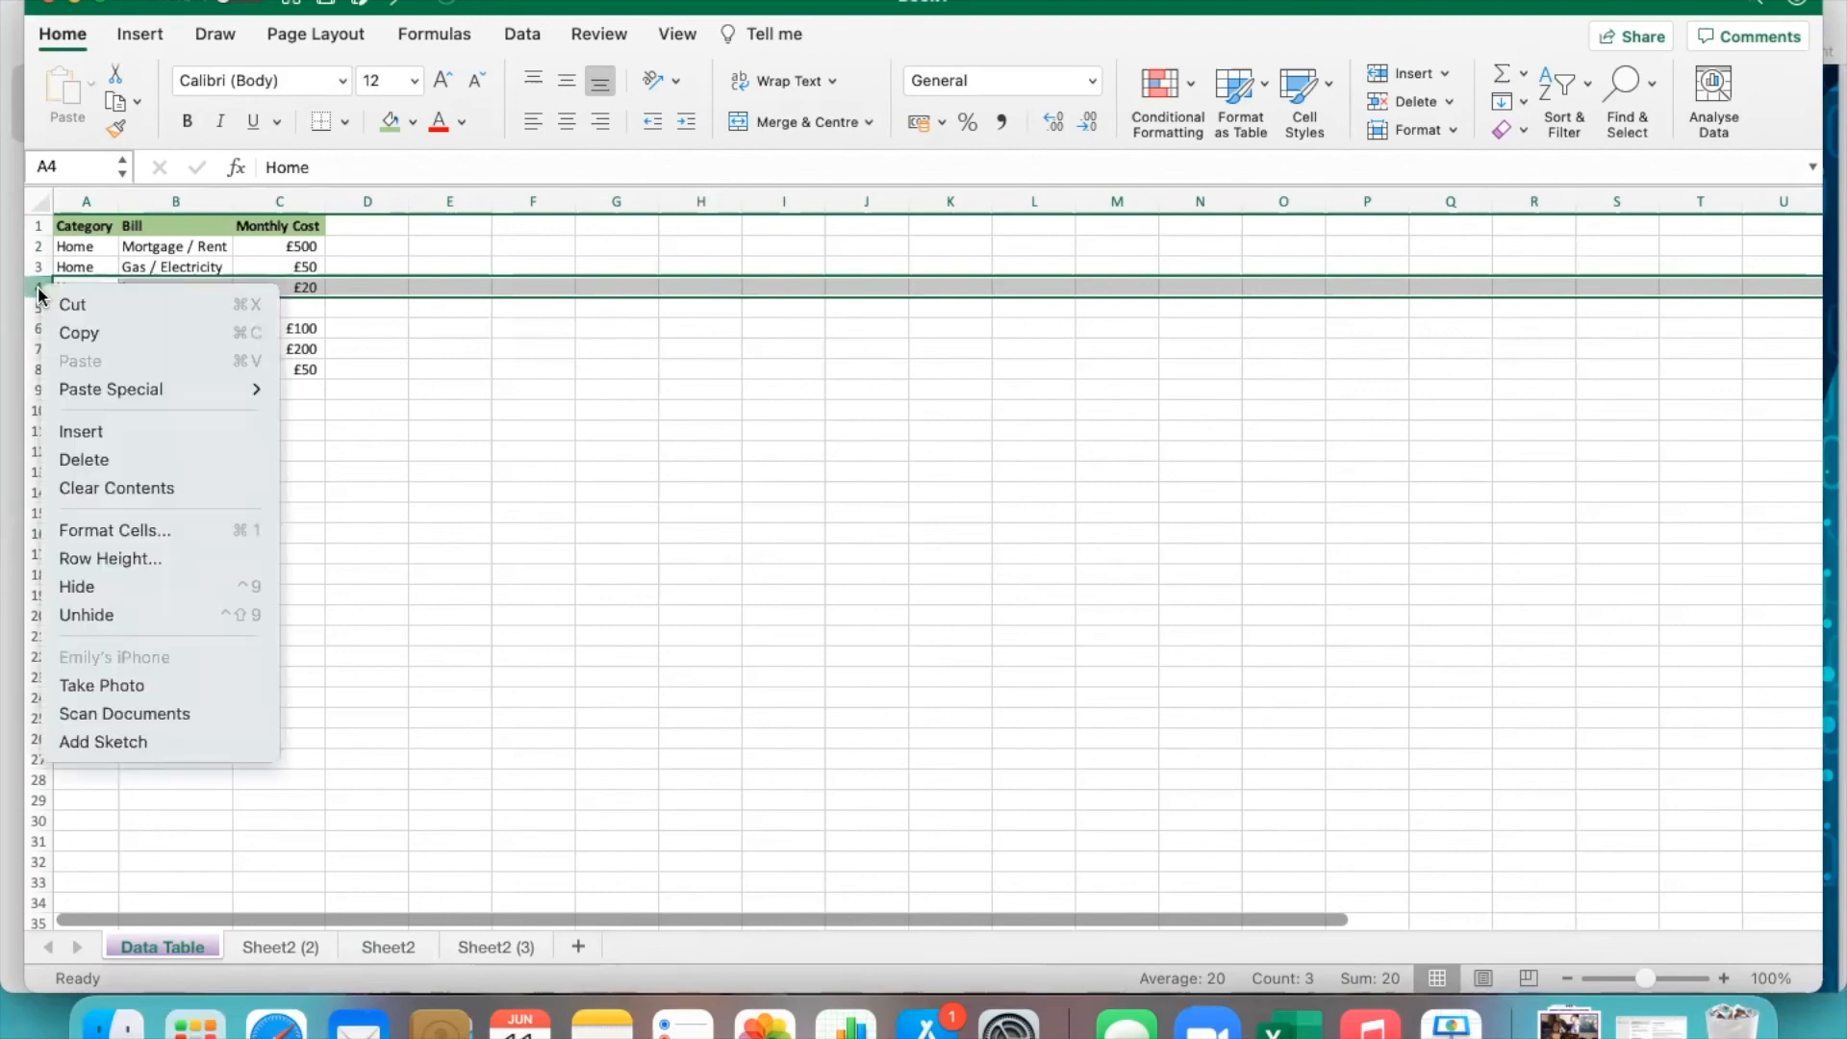
left_click(67, 438)
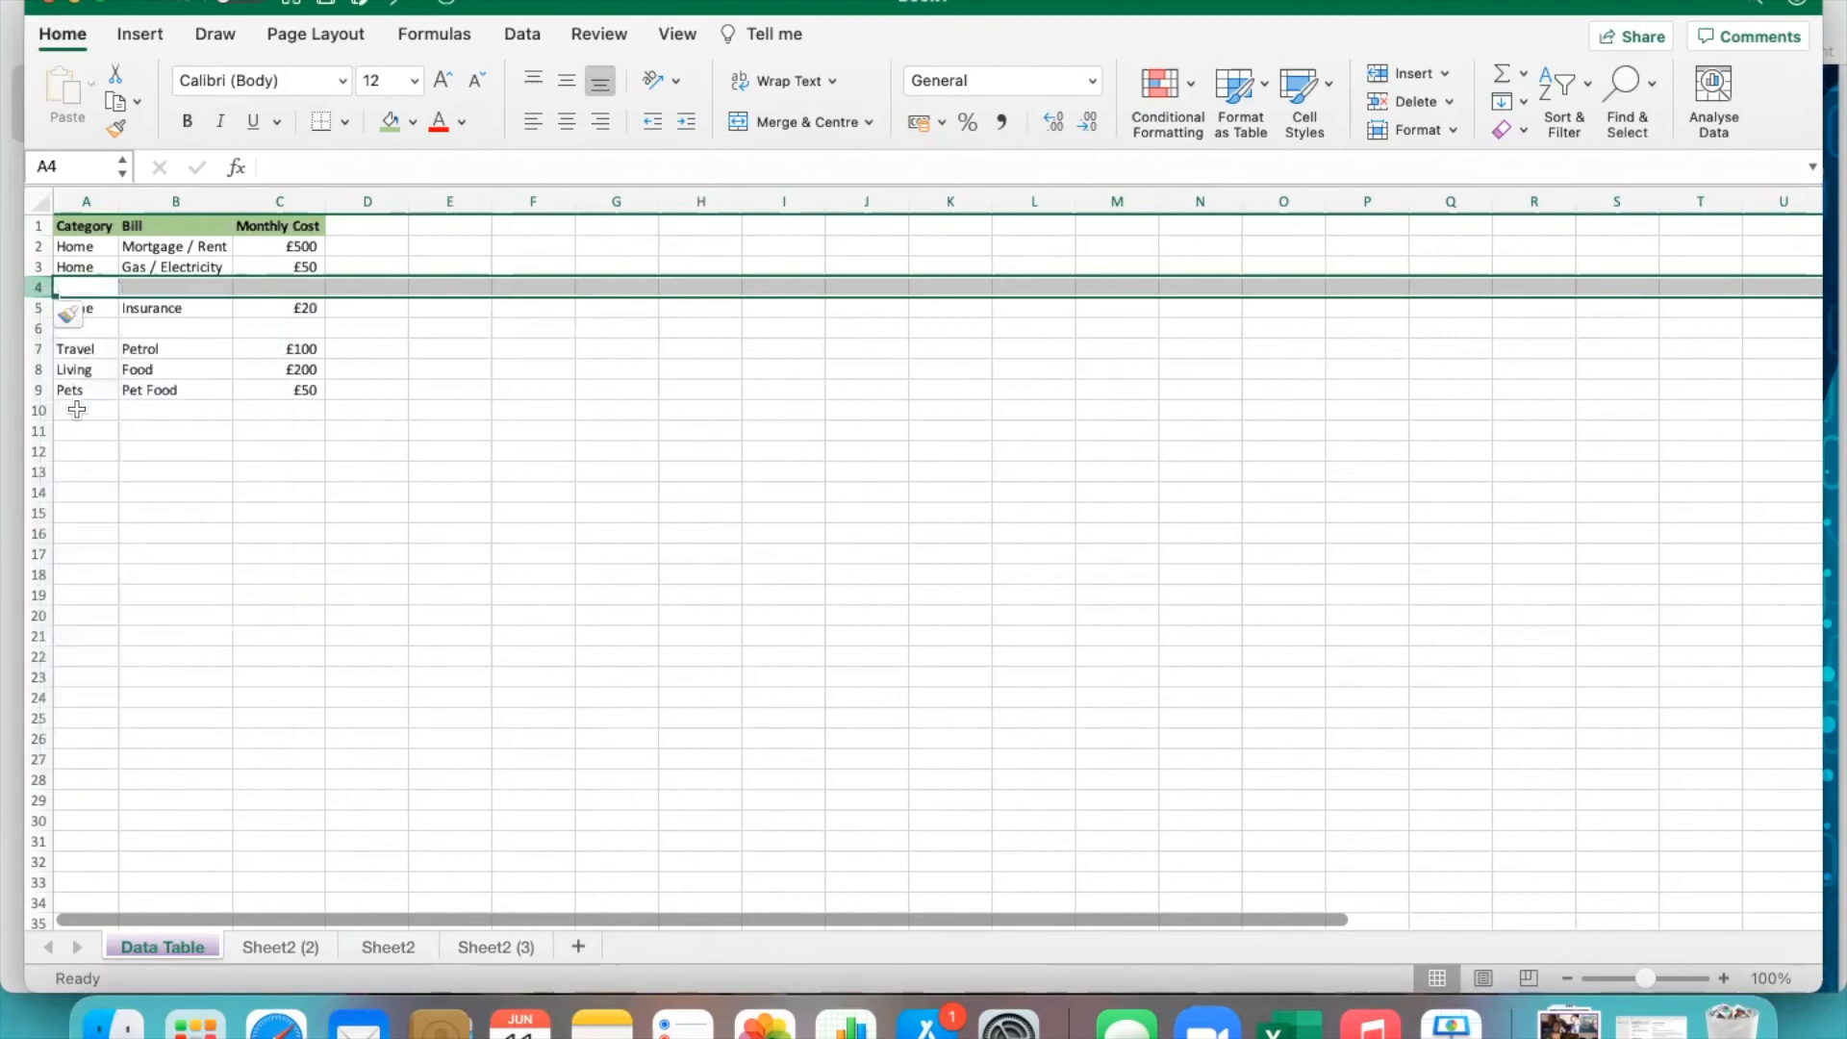
left_click(86, 291)
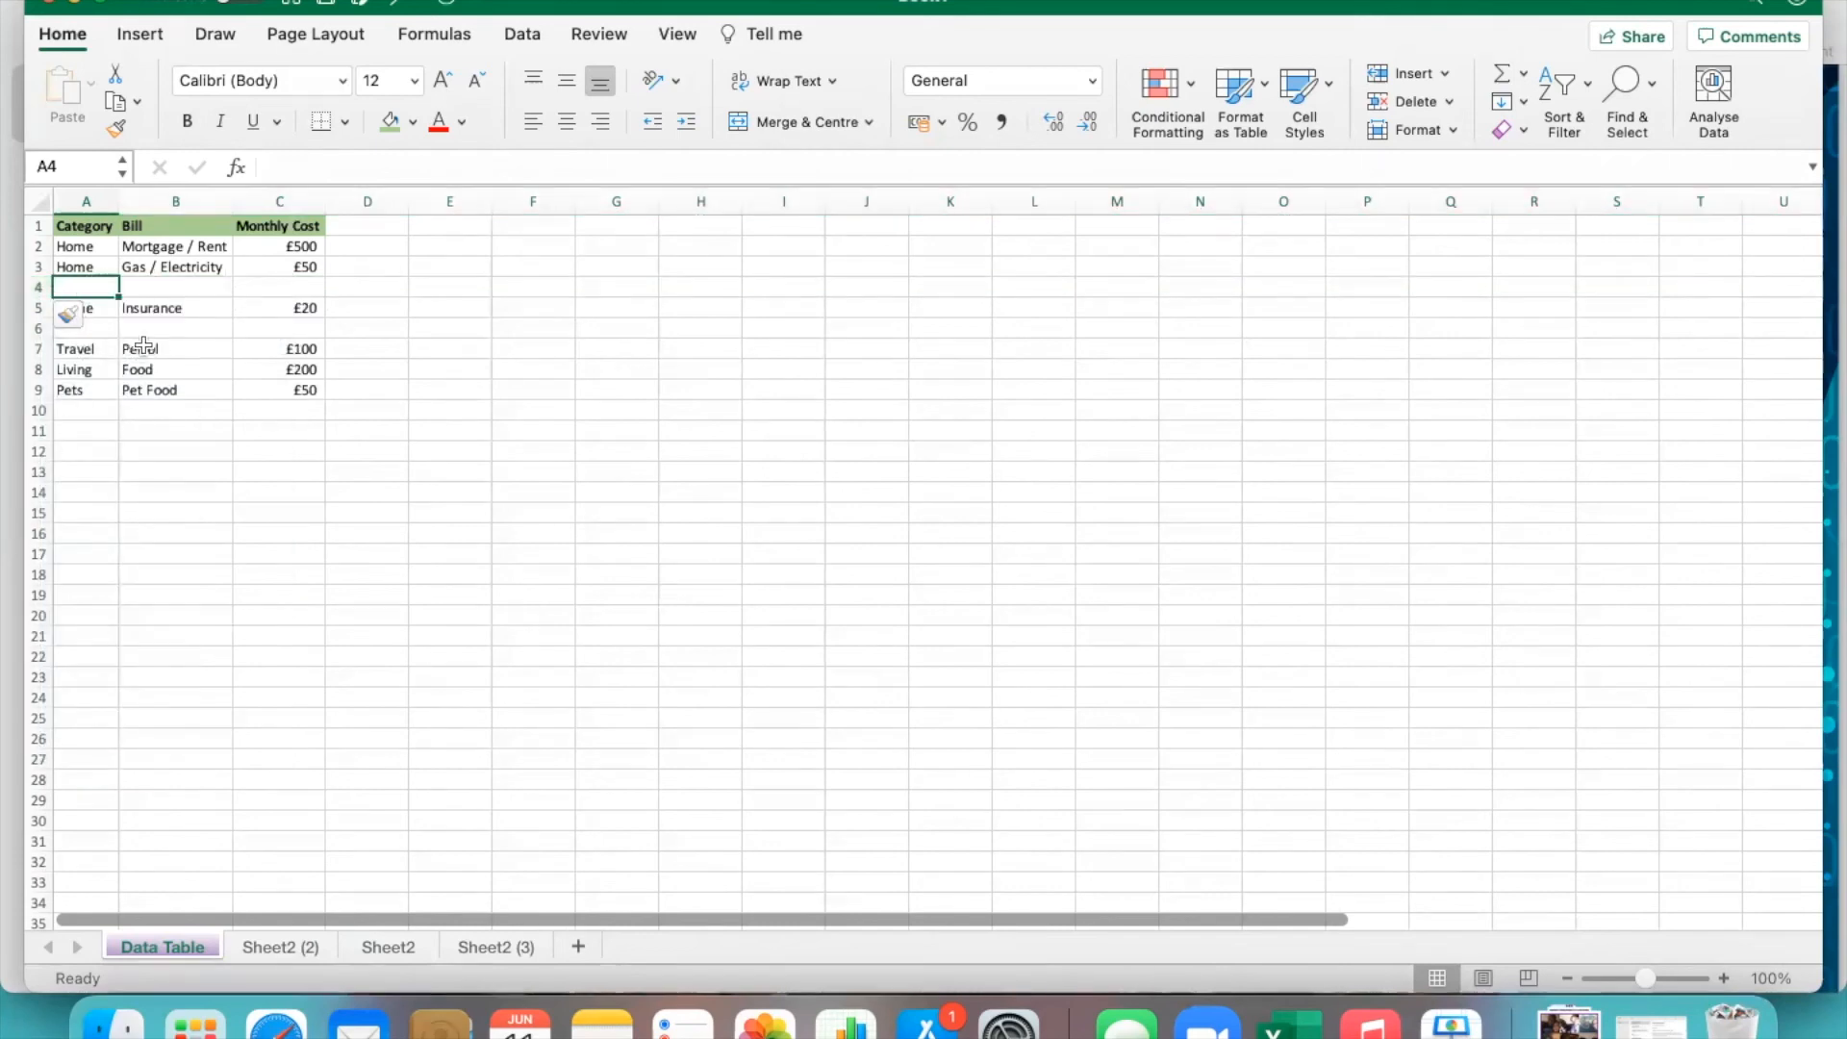
type("Home")
key("Tab")
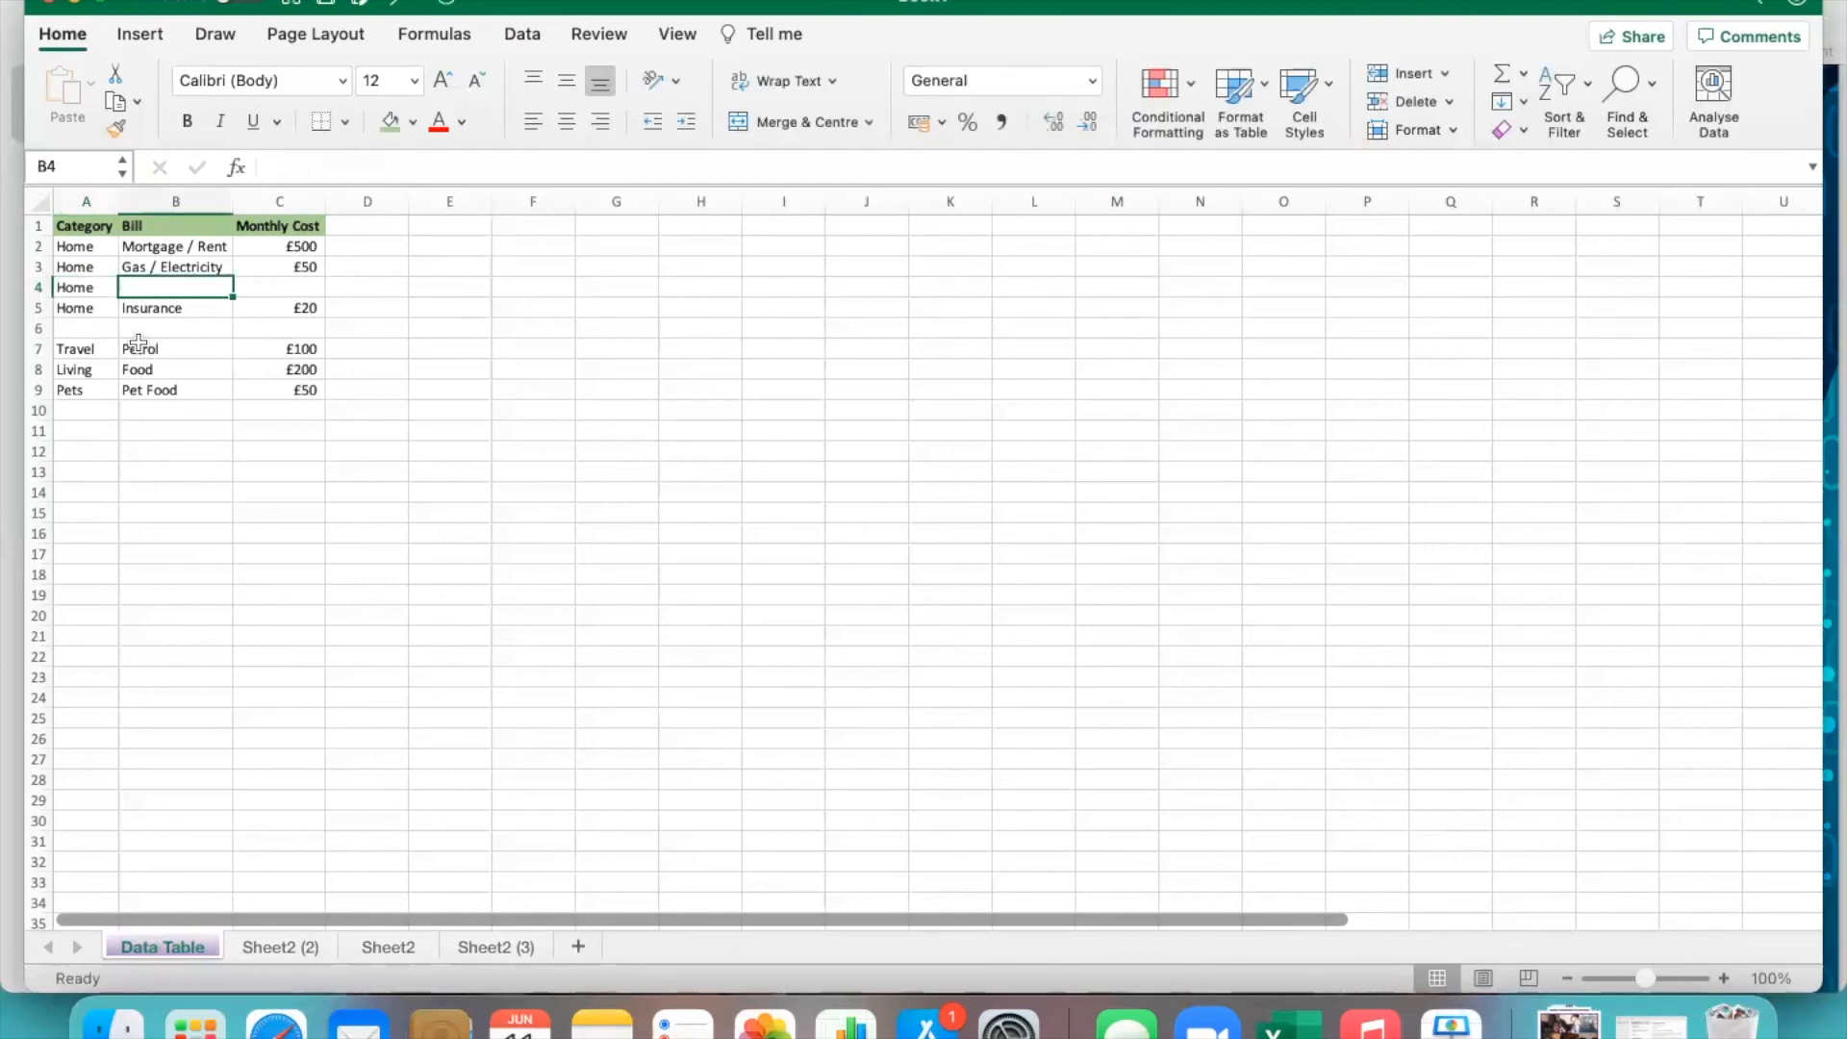
key("Right")
key("Left")
left_click(174, 310)
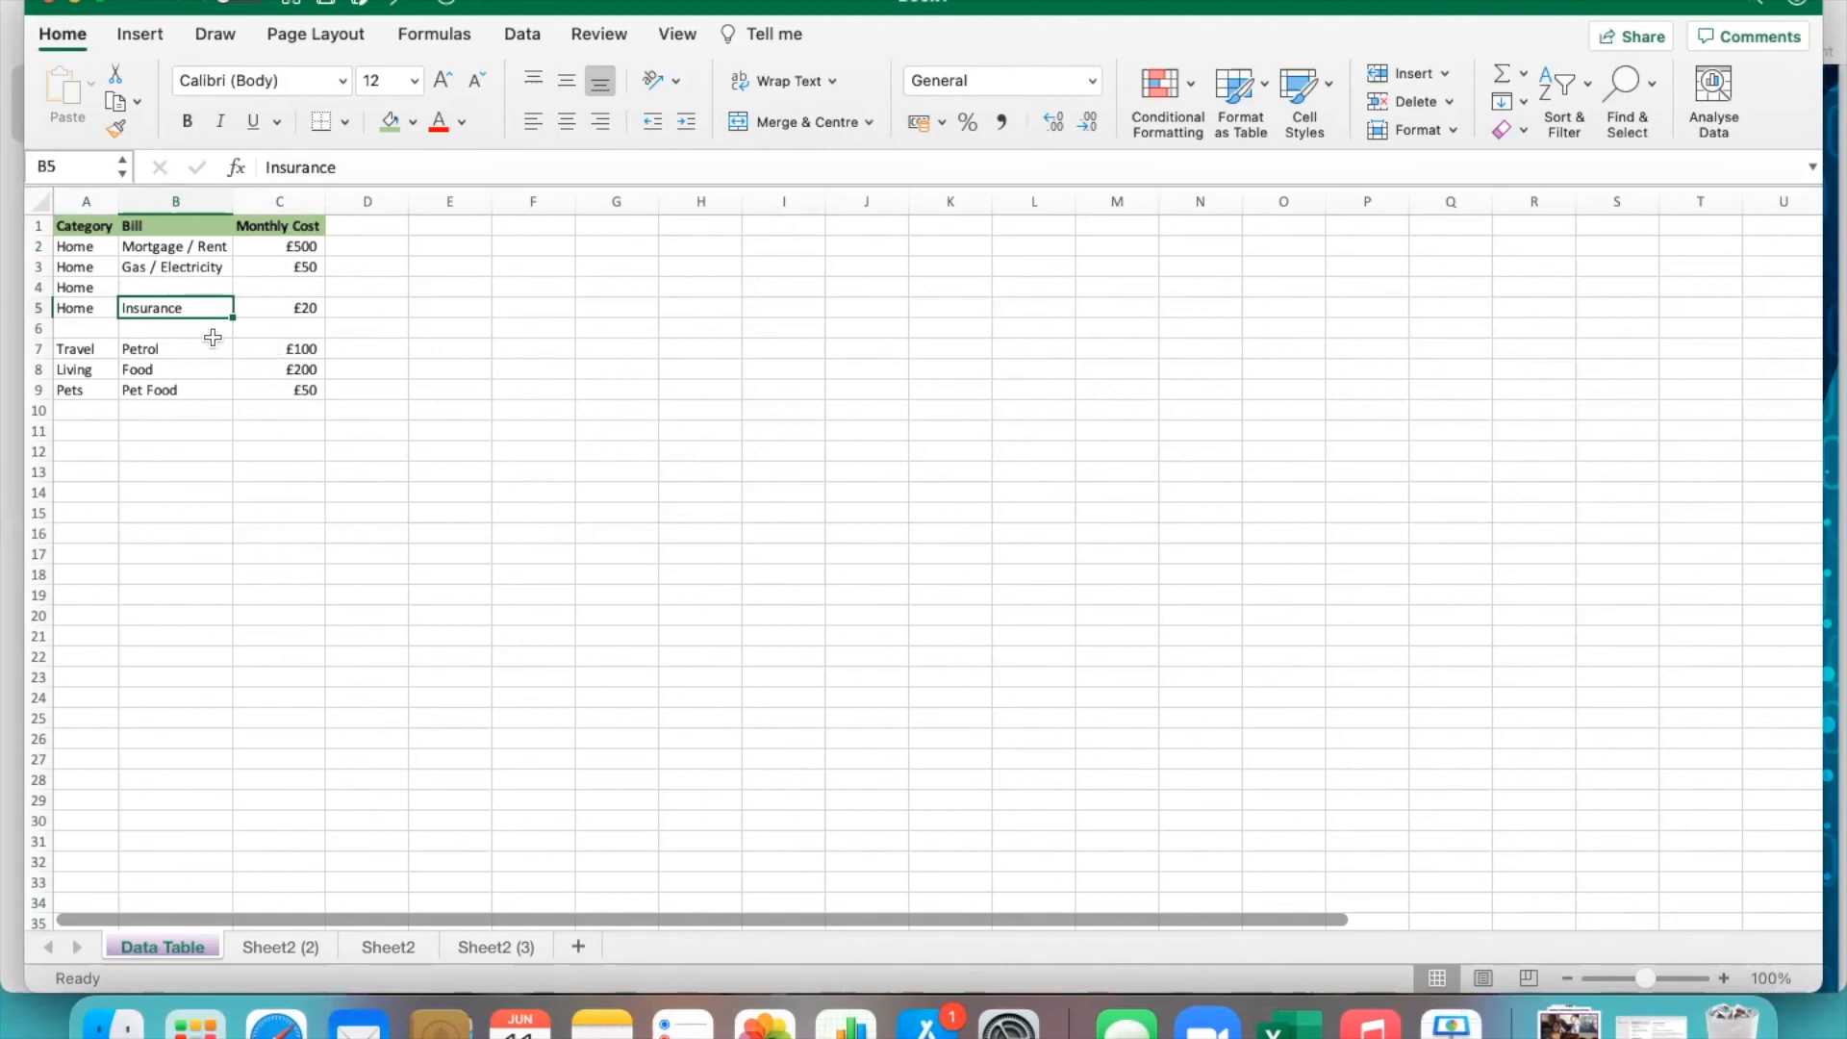
left_click(289, 289)
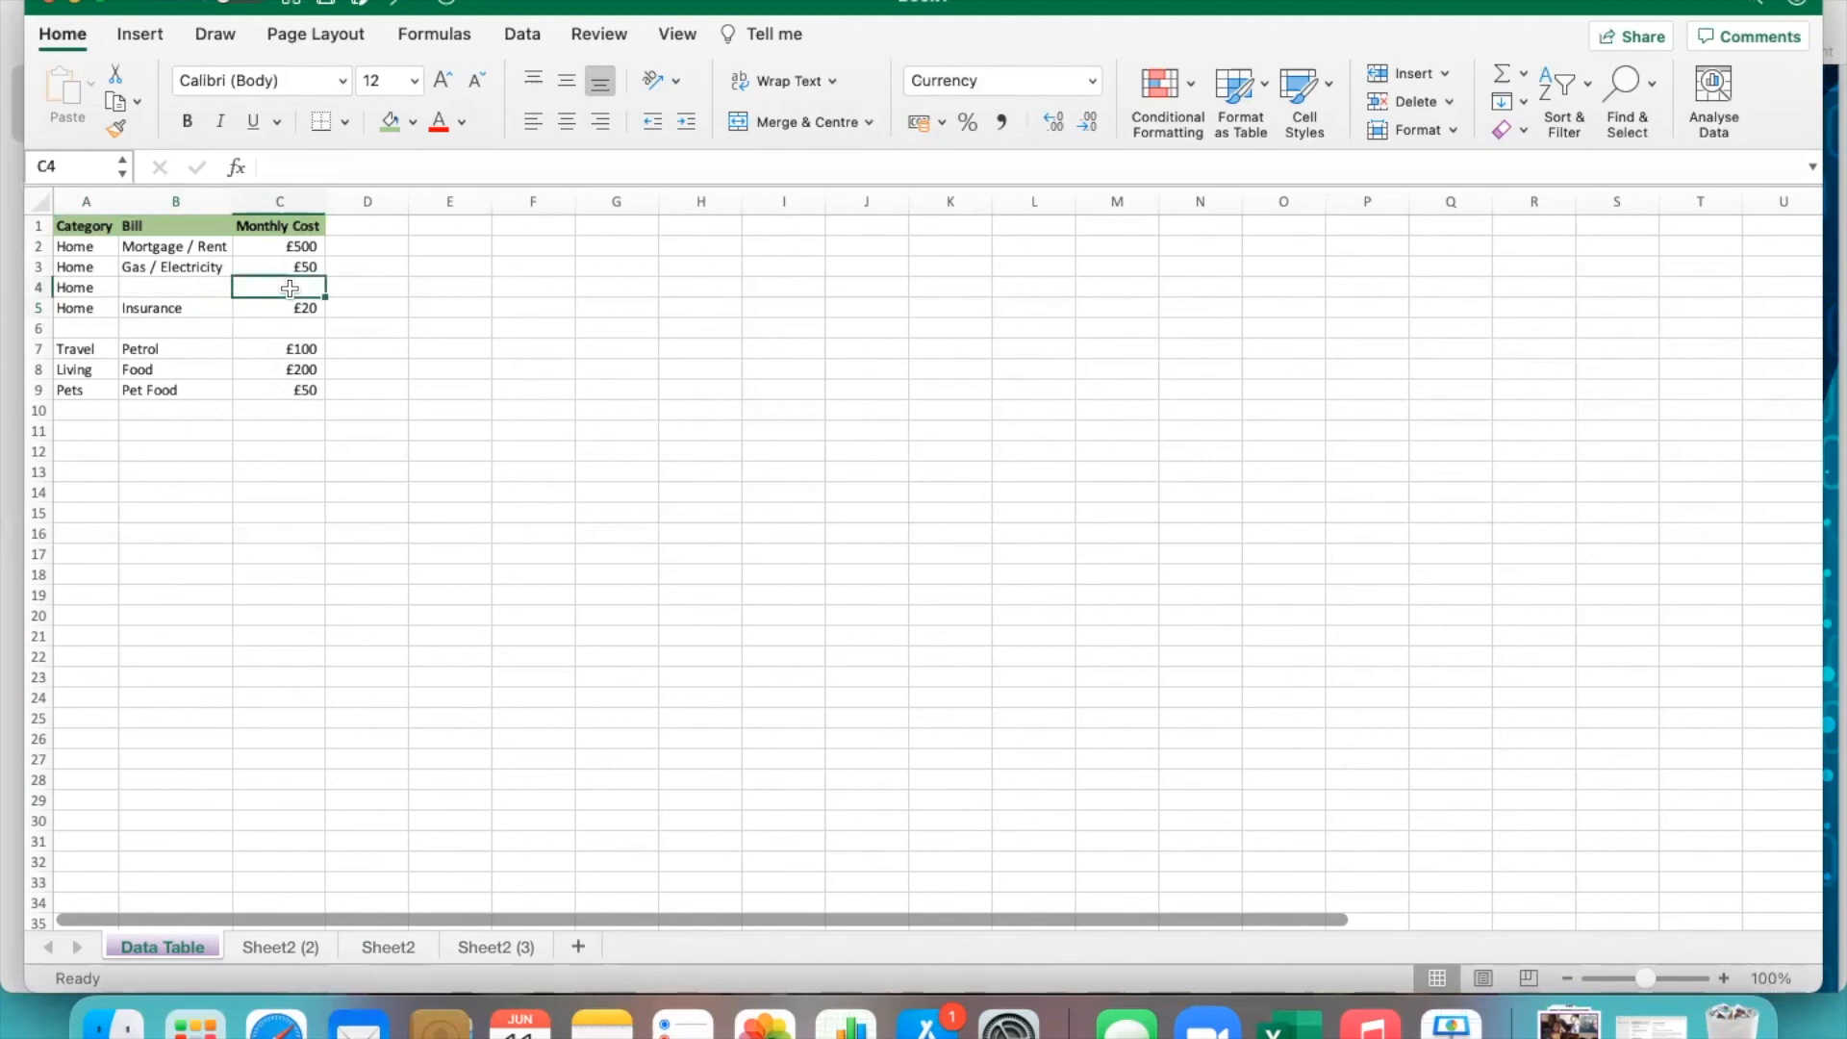